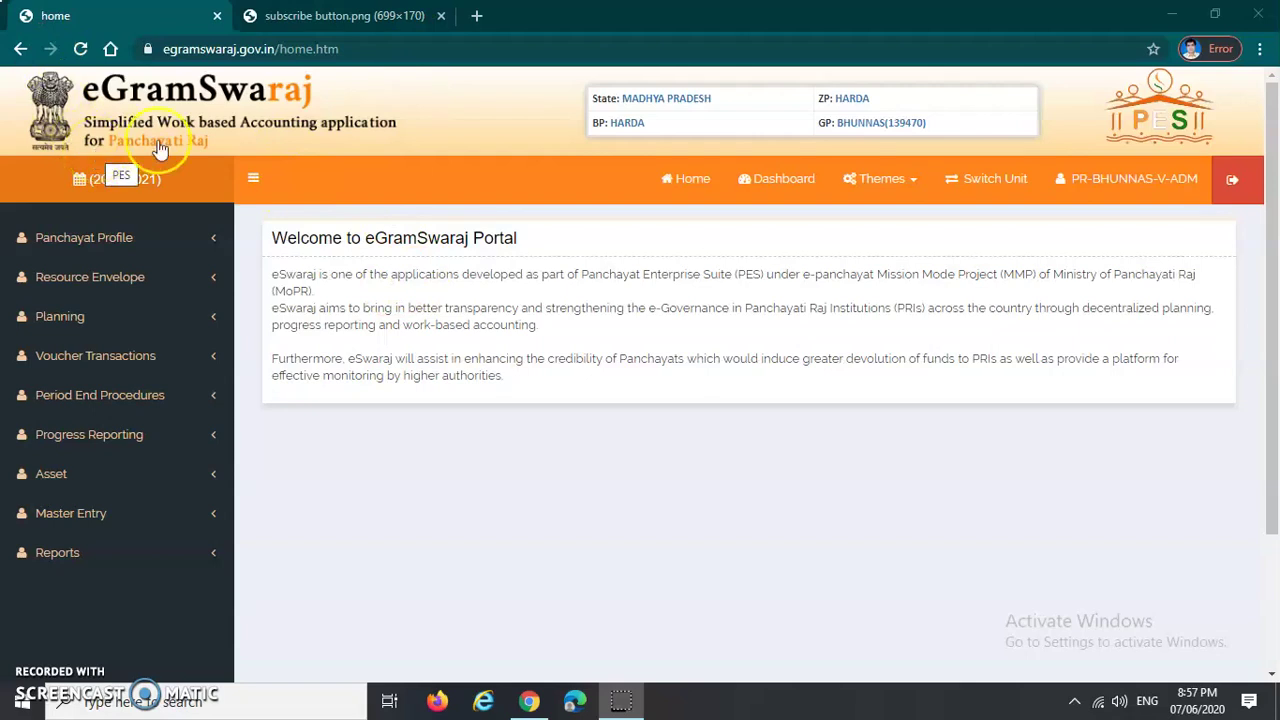
Step: Switch to the 'subscribe button.png' Chrome tab showing the online panchayat channel banner
left_click(280, 15)
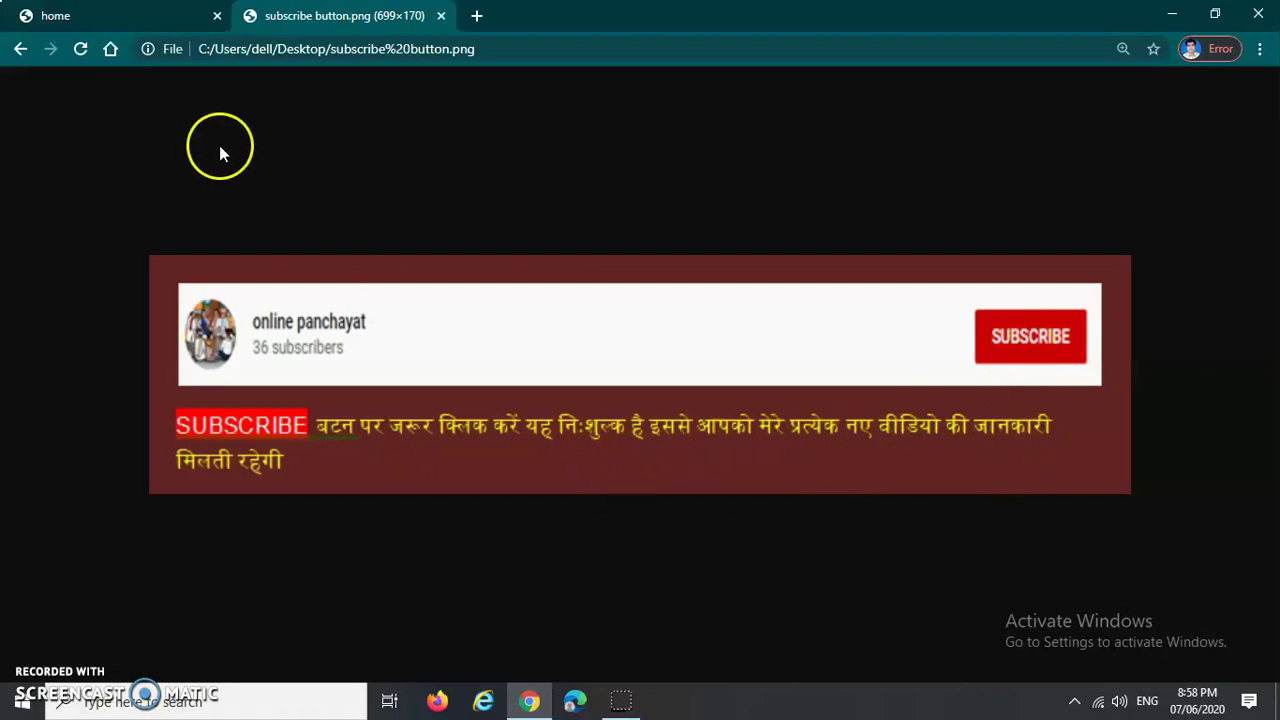
Step: Return to the eGramSwaraj home tab, still logged in for 2020-2021
left_click(125, 18)
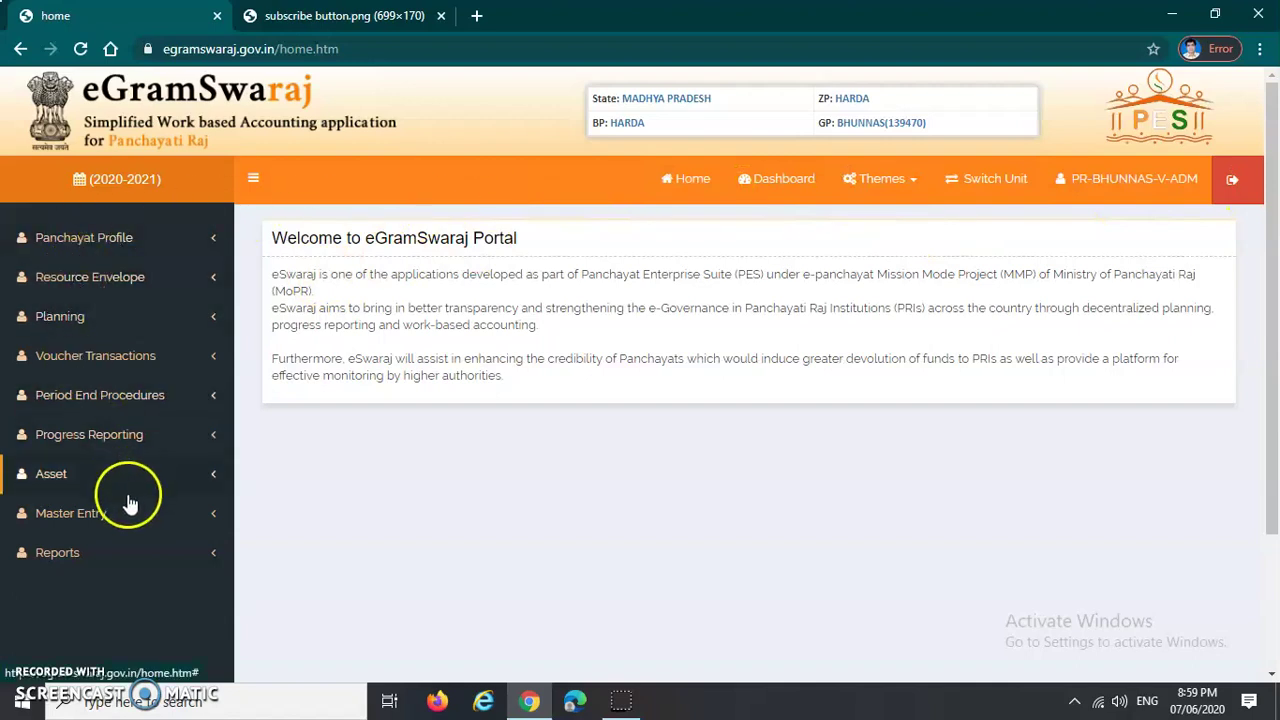
Step: Expand Master Entry and its Scheme group in the sidebar to reveal Map
scroll(125, 495, "down", 2)
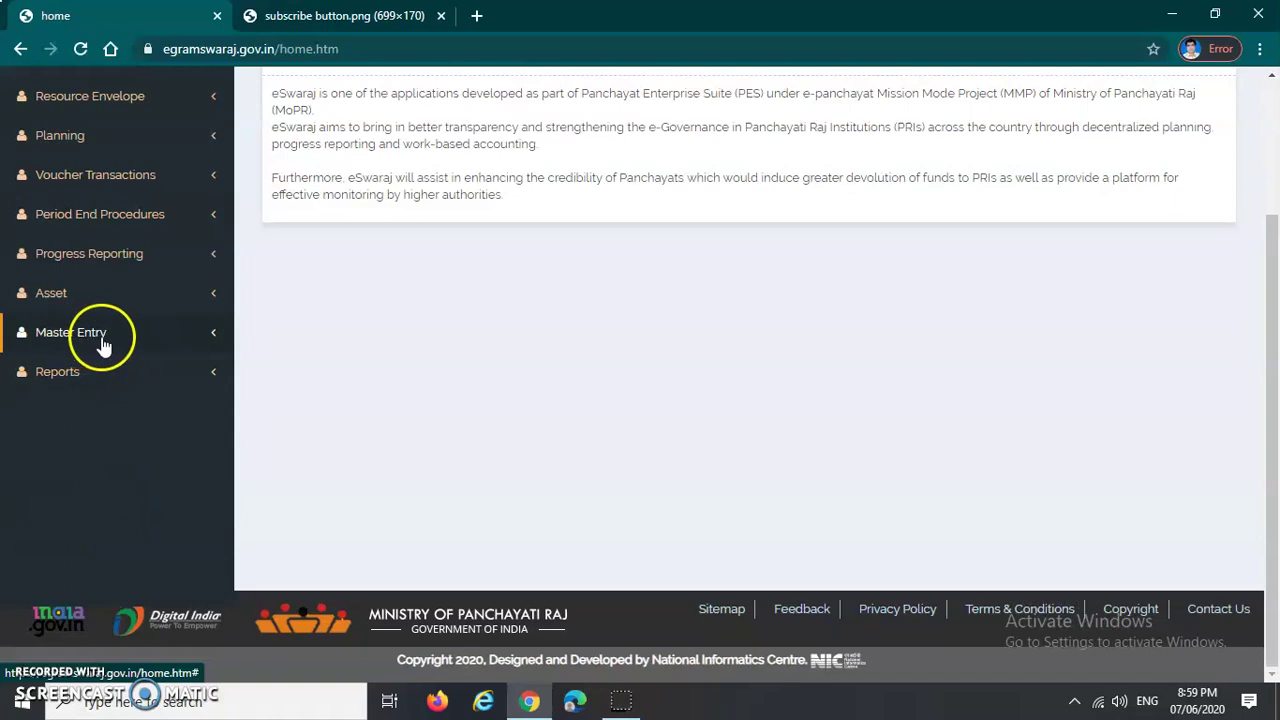
left_click(95, 345)
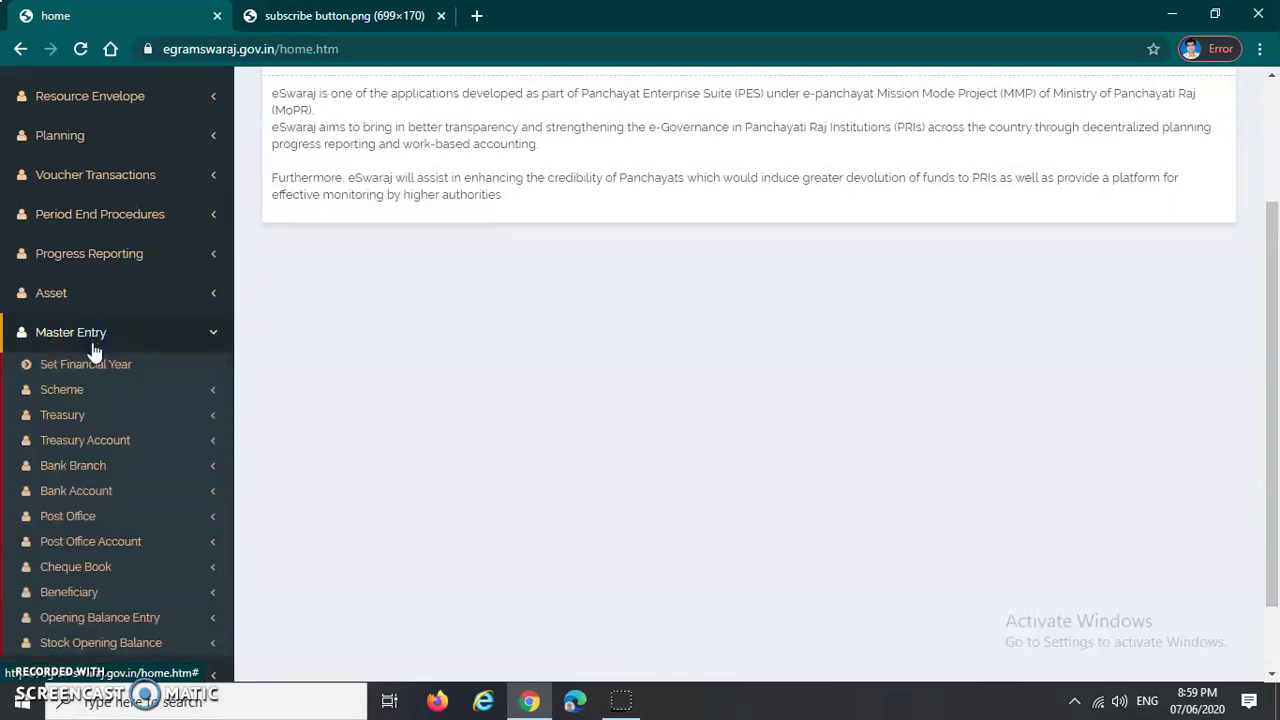
left_click(98, 366)
left_click(61, 397)
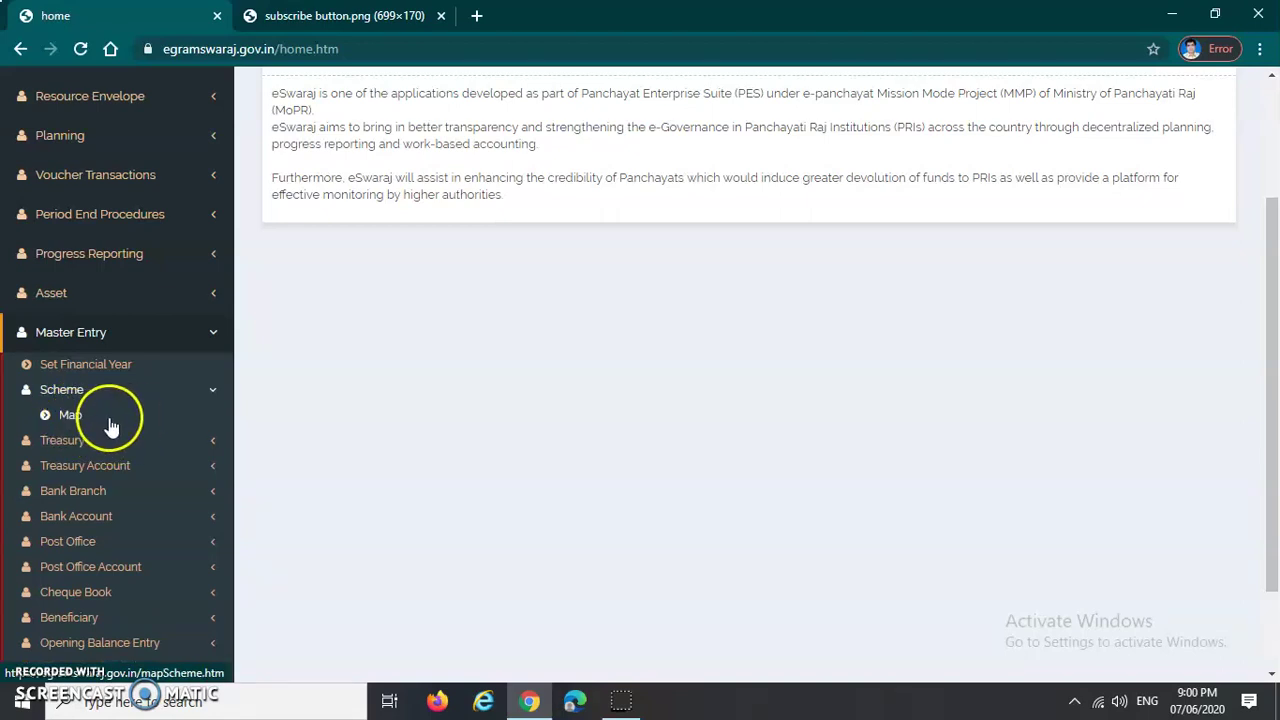
Step: Open the Map Scheme page from Scheme > Map
left_click(70, 418)
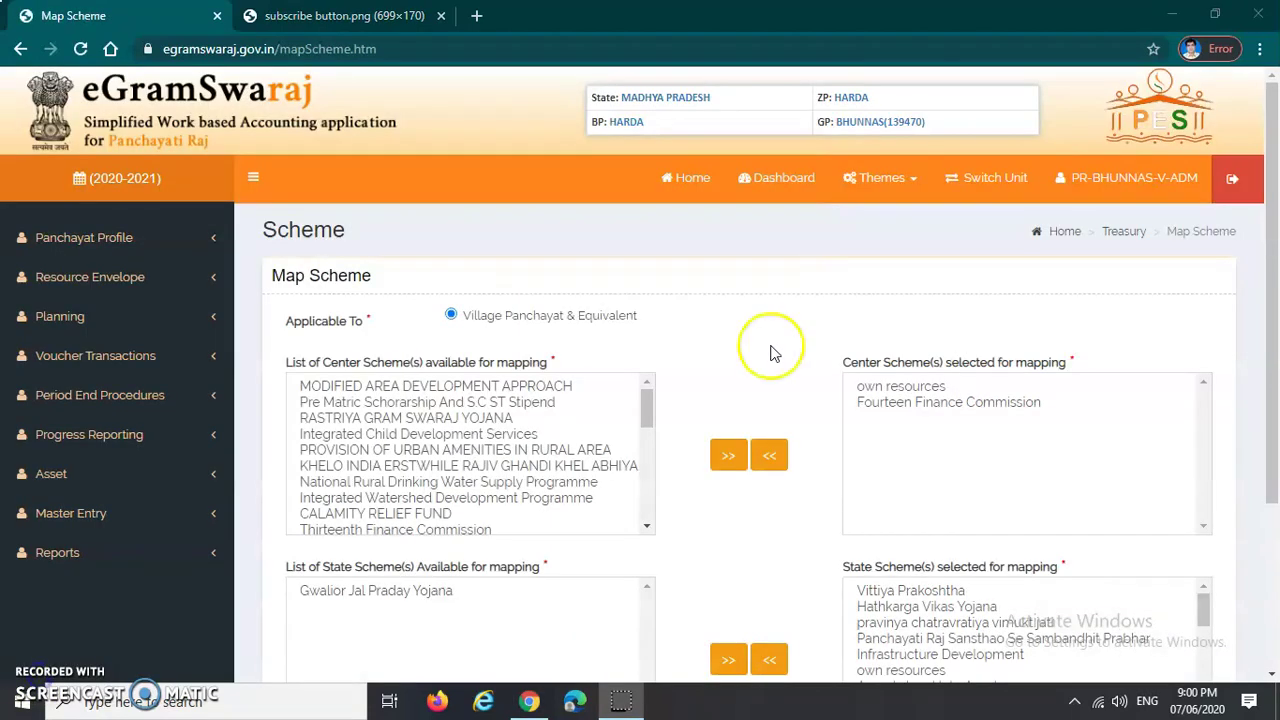
scroll(966, 385, "down", 1)
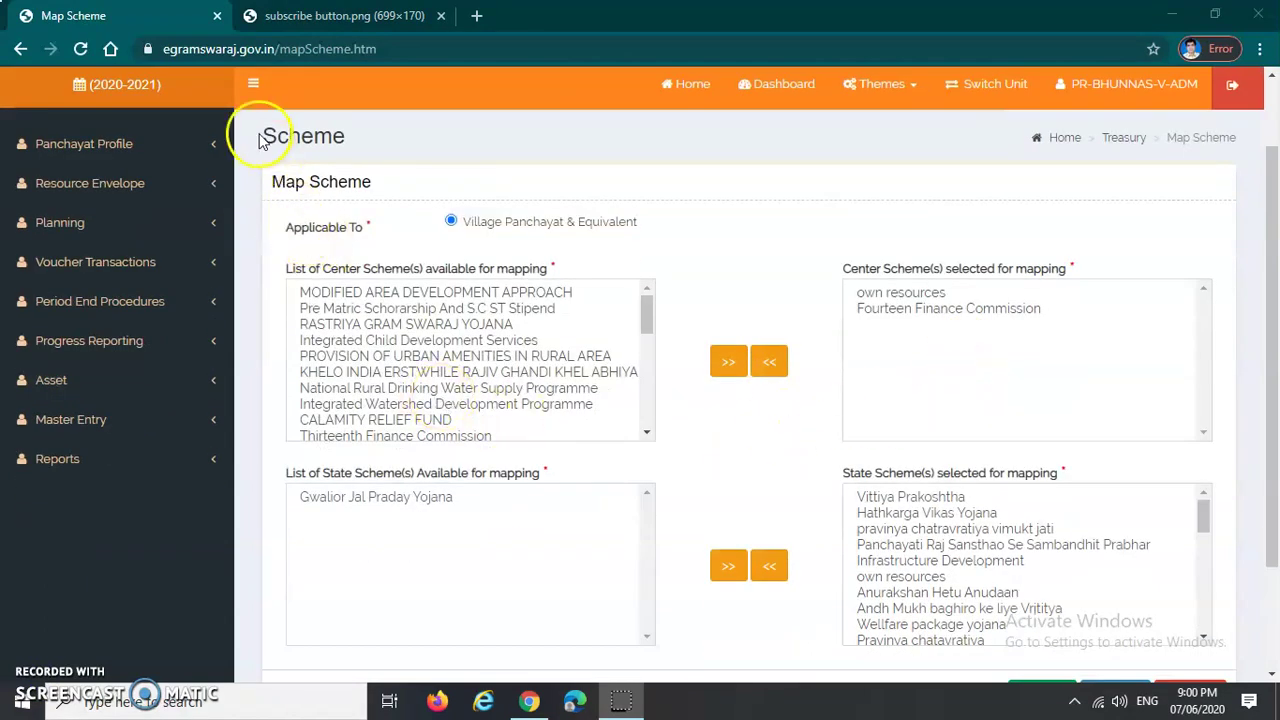
left_click_drag(256, 140, 362, 133)
left_click_drag(272, 184, 375, 180)
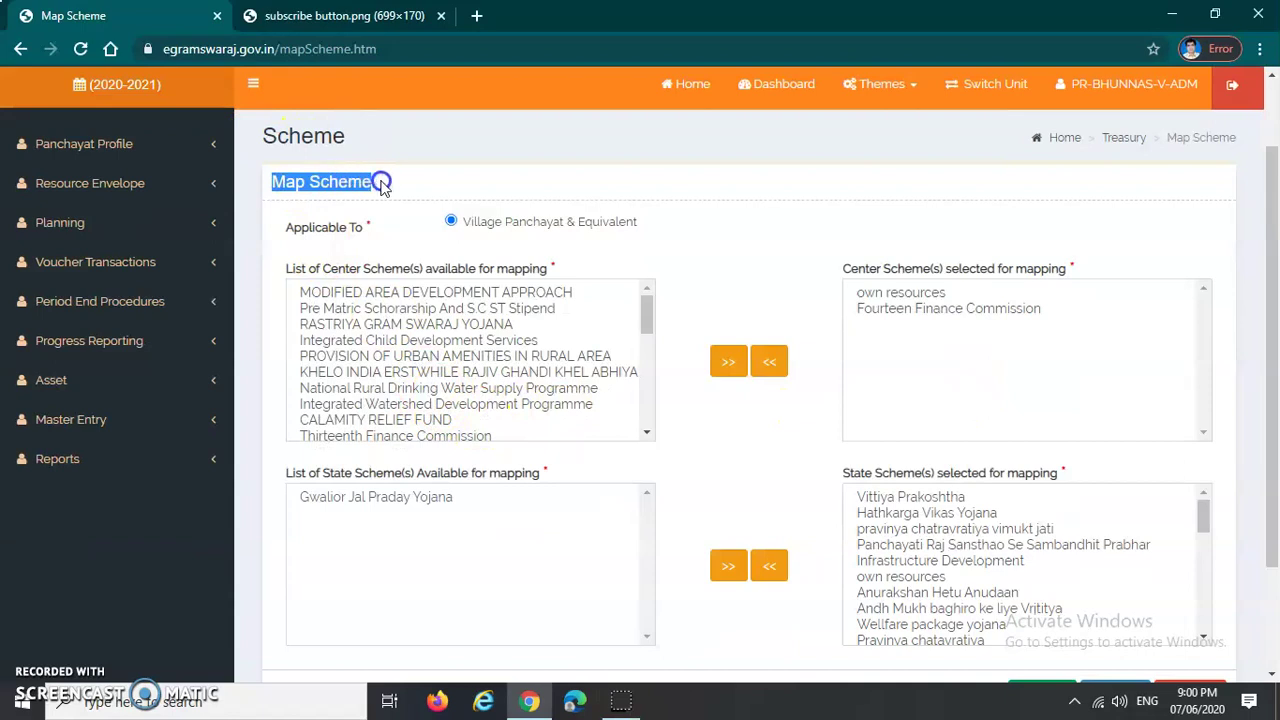
left_click(321, 230)
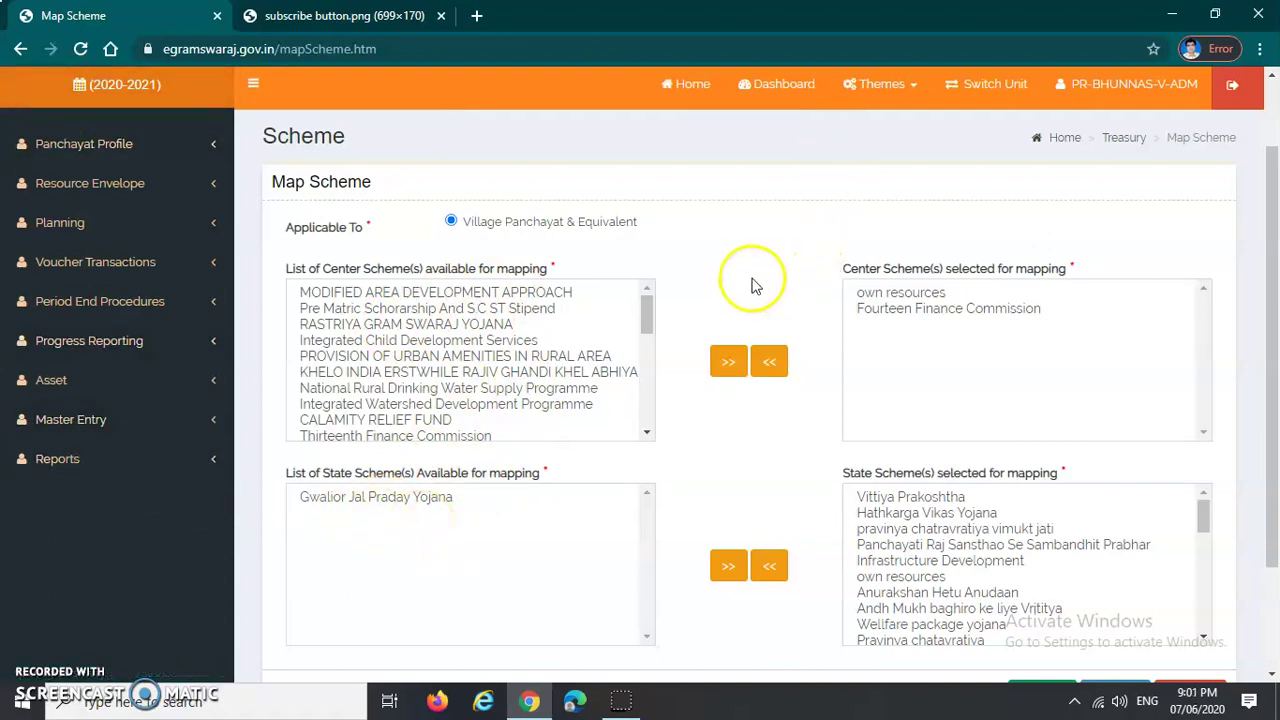
Step: Check the already-mapped centre schemes: own resources and Fourteen Finance Commission
left_click(888, 309)
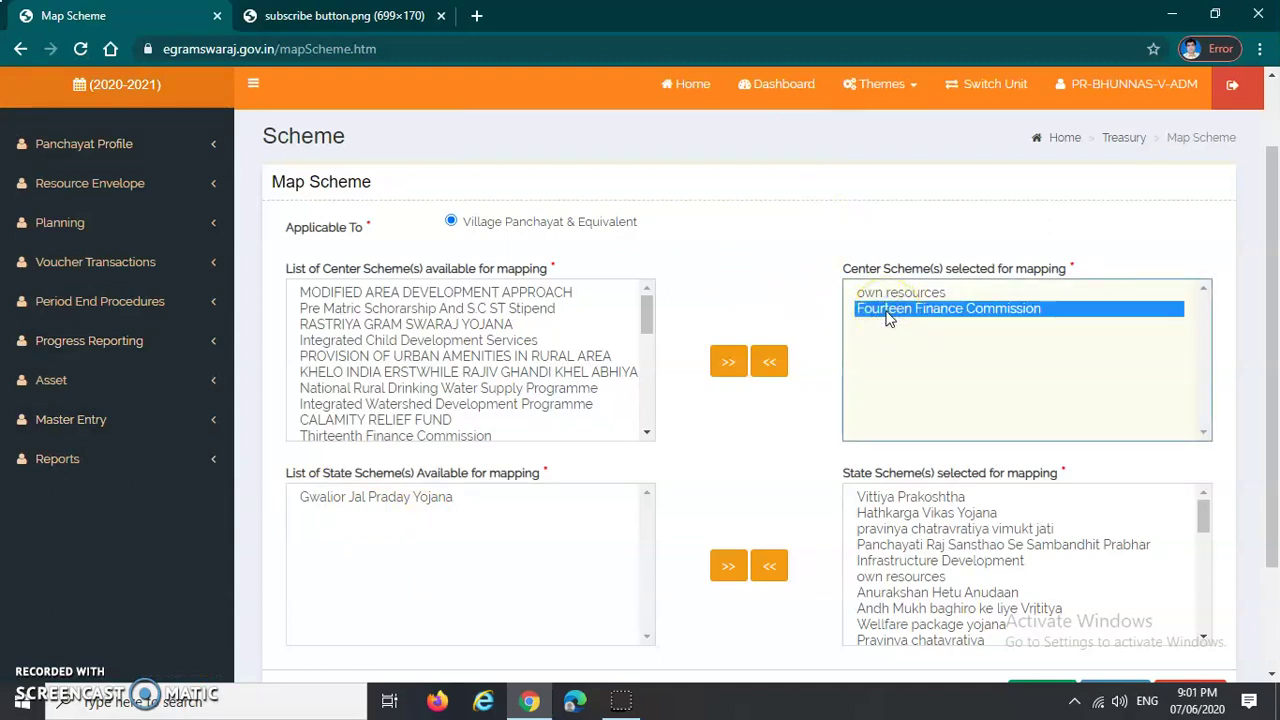
left_click(903, 312)
left_click(900, 293)
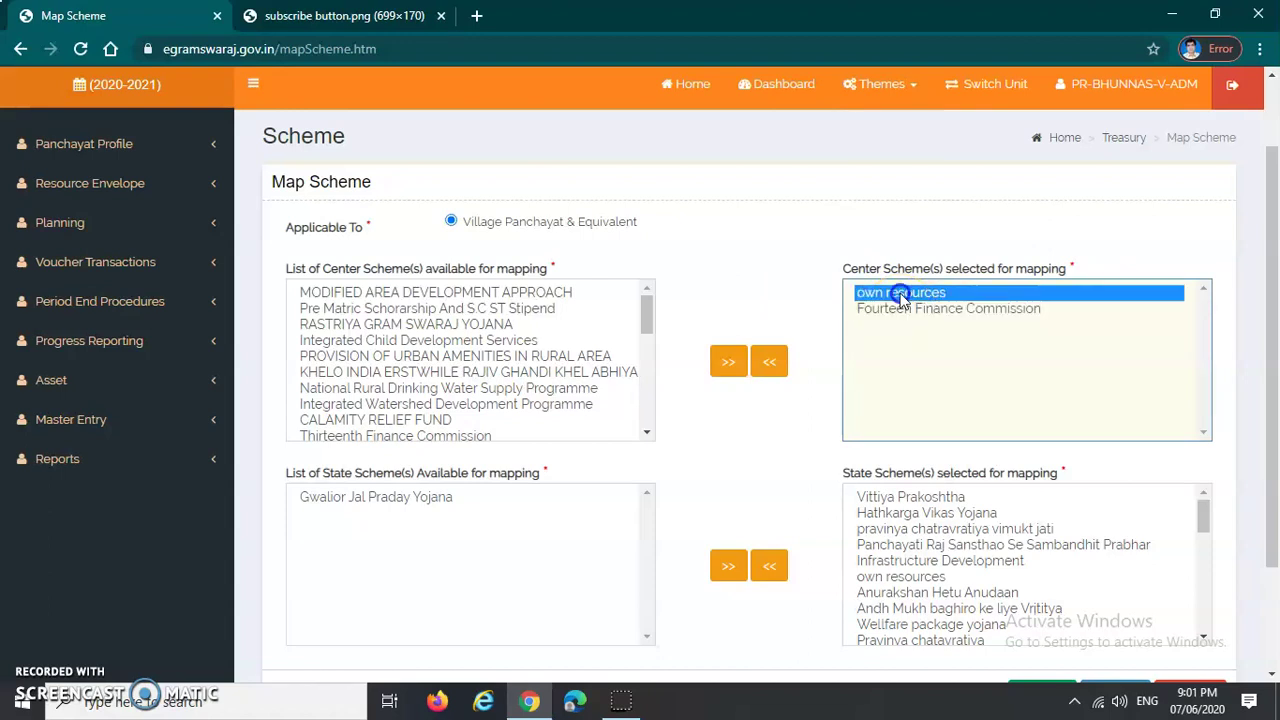
left_click(899, 295)
left_click(897, 308)
left_click(899, 294)
left_click(902, 310)
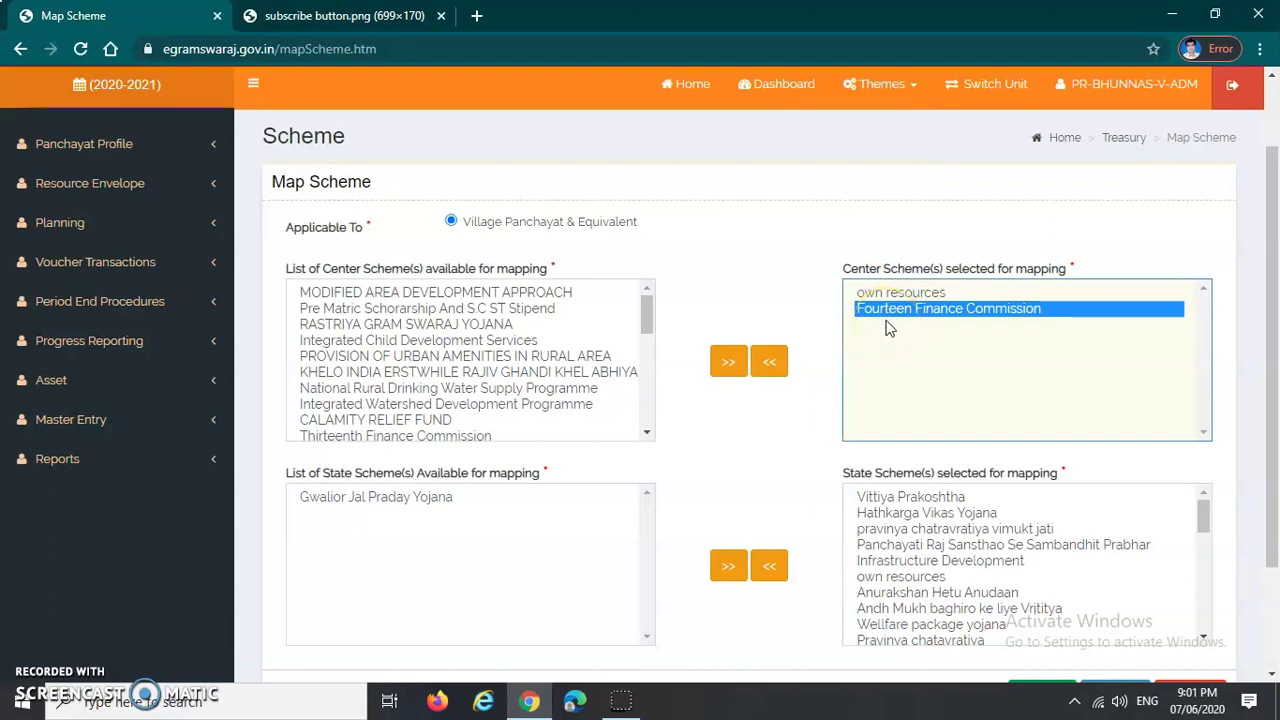
Step: Select every entry in the available centre schemes list, from RASTRIYA GRAM SWARAJ YOJANA down
left_click(366, 325)
left_click(362, 309)
left_click(362, 292)
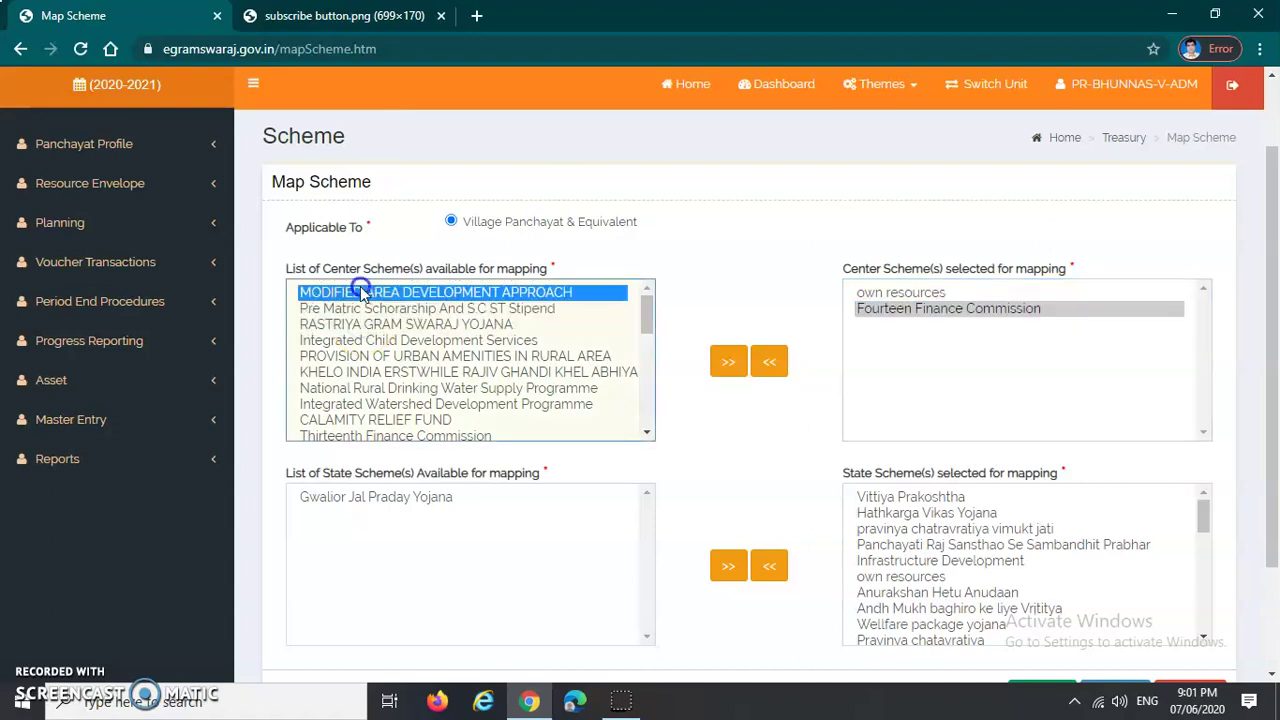
left_click(370, 340)
left_click(378, 356)
left_click(384, 389)
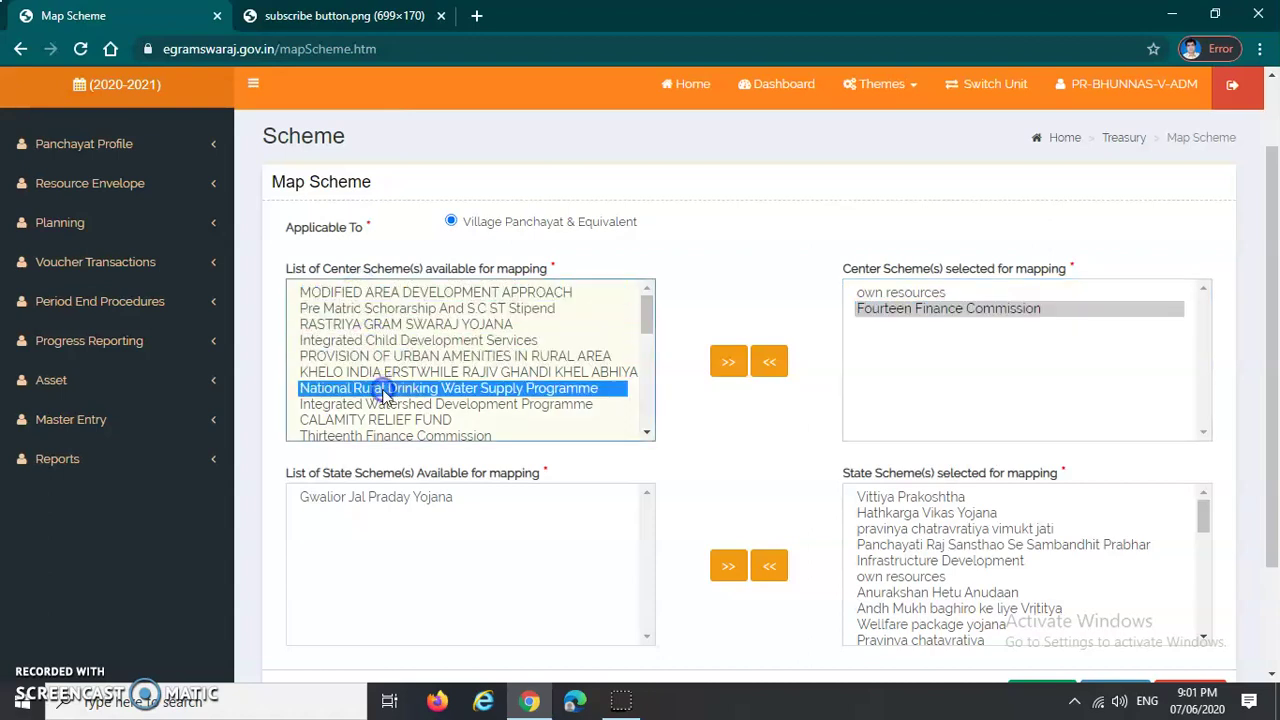
key("shift+End")
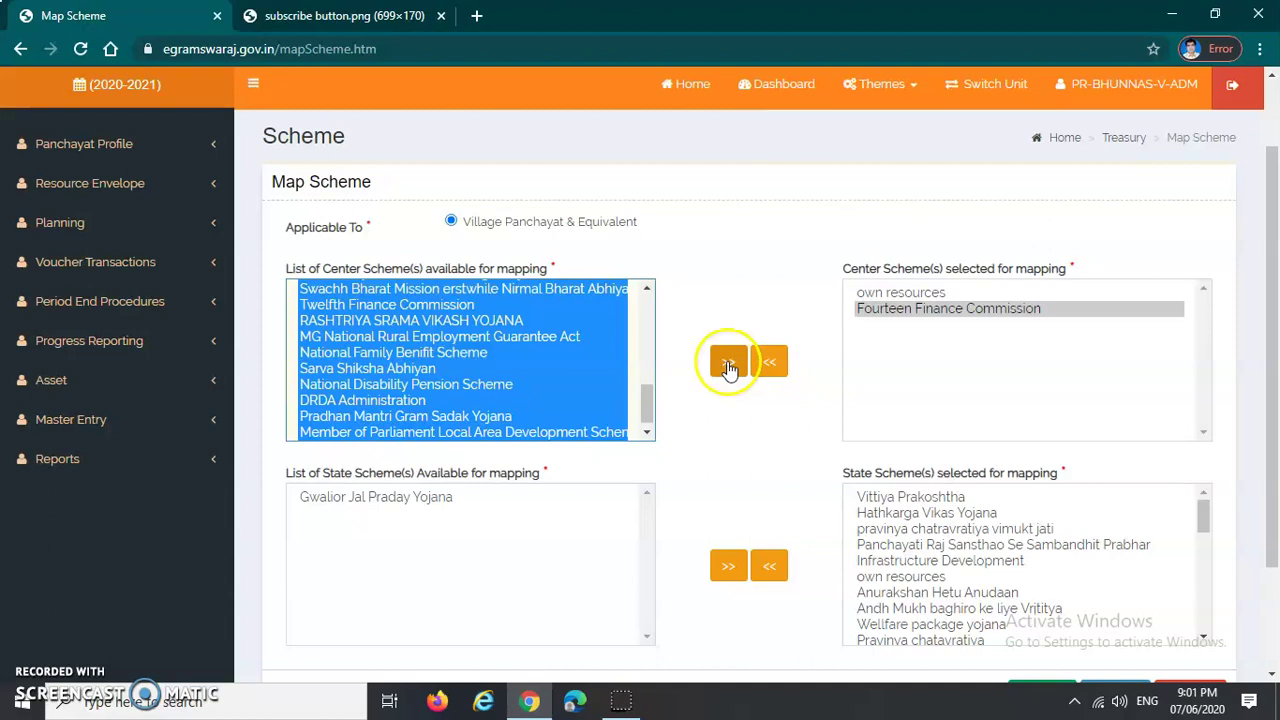
Step: Move all available centre schemes into the mapped centre schemes list
left_click(729, 364)
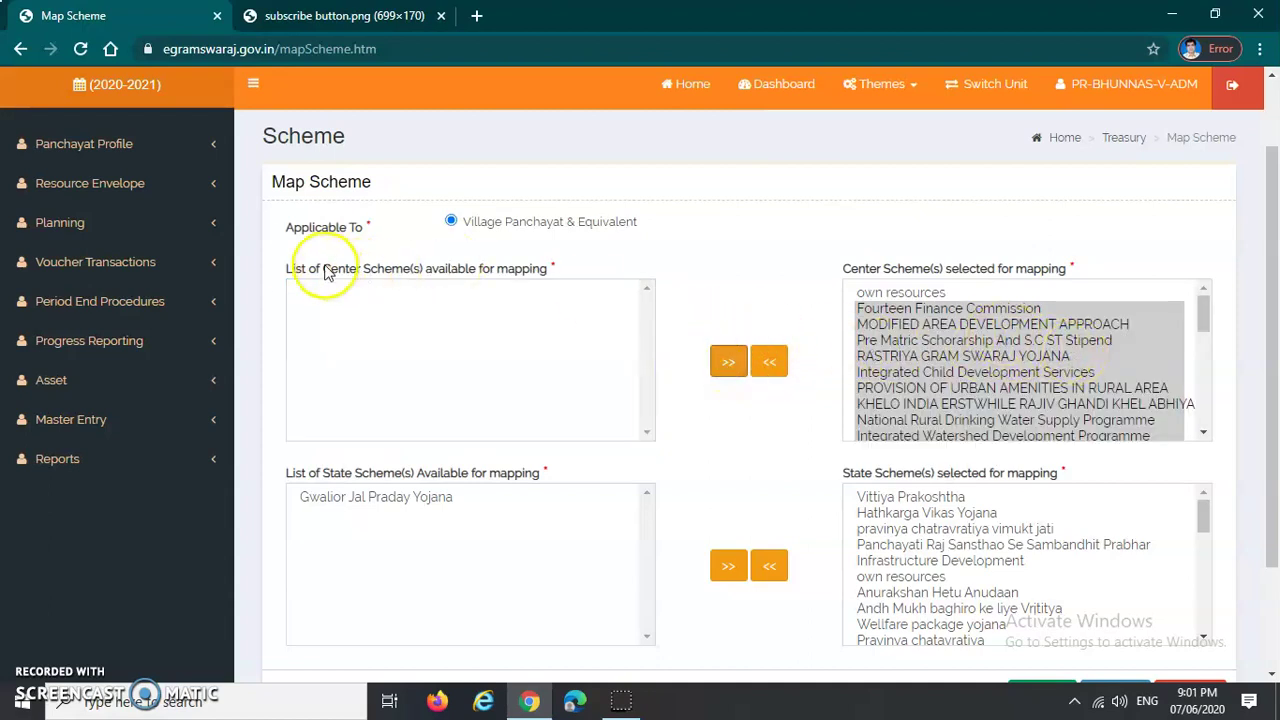
left_click_drag(286, 270, 560, 266)
left_click_drag(832, 268, 1086, 272)
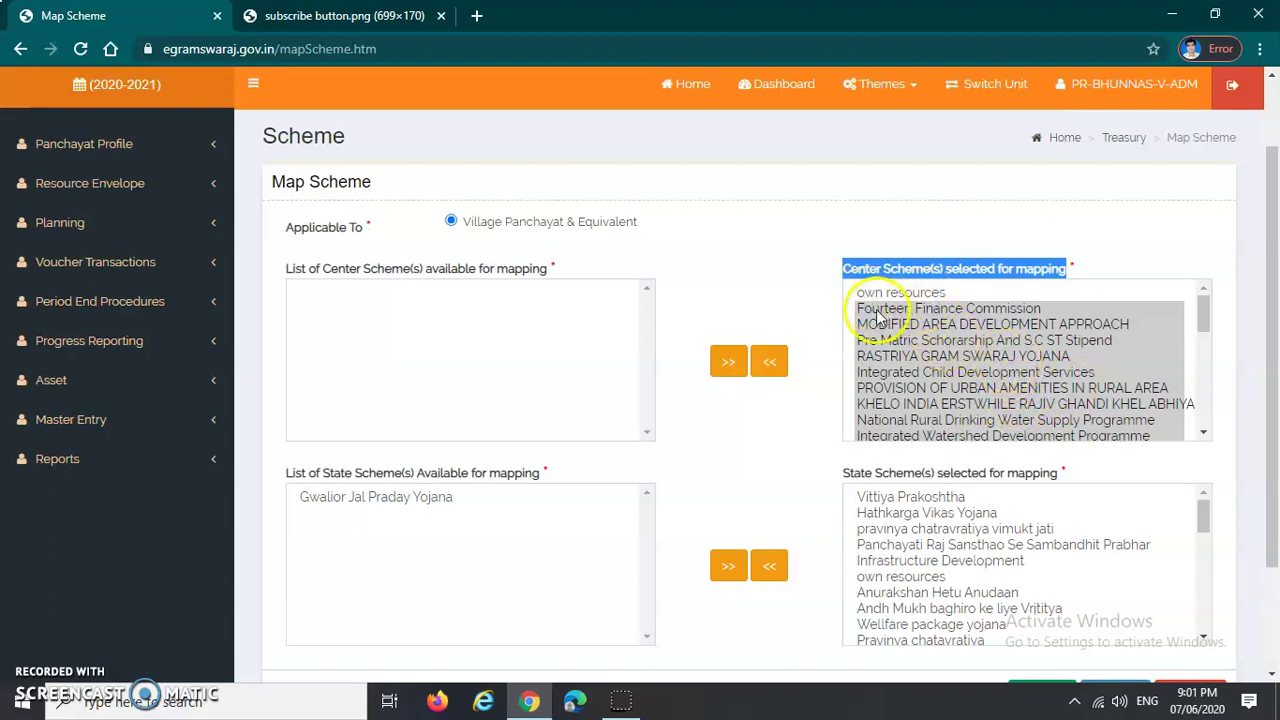
scroll(1013, 373, "down", 8)
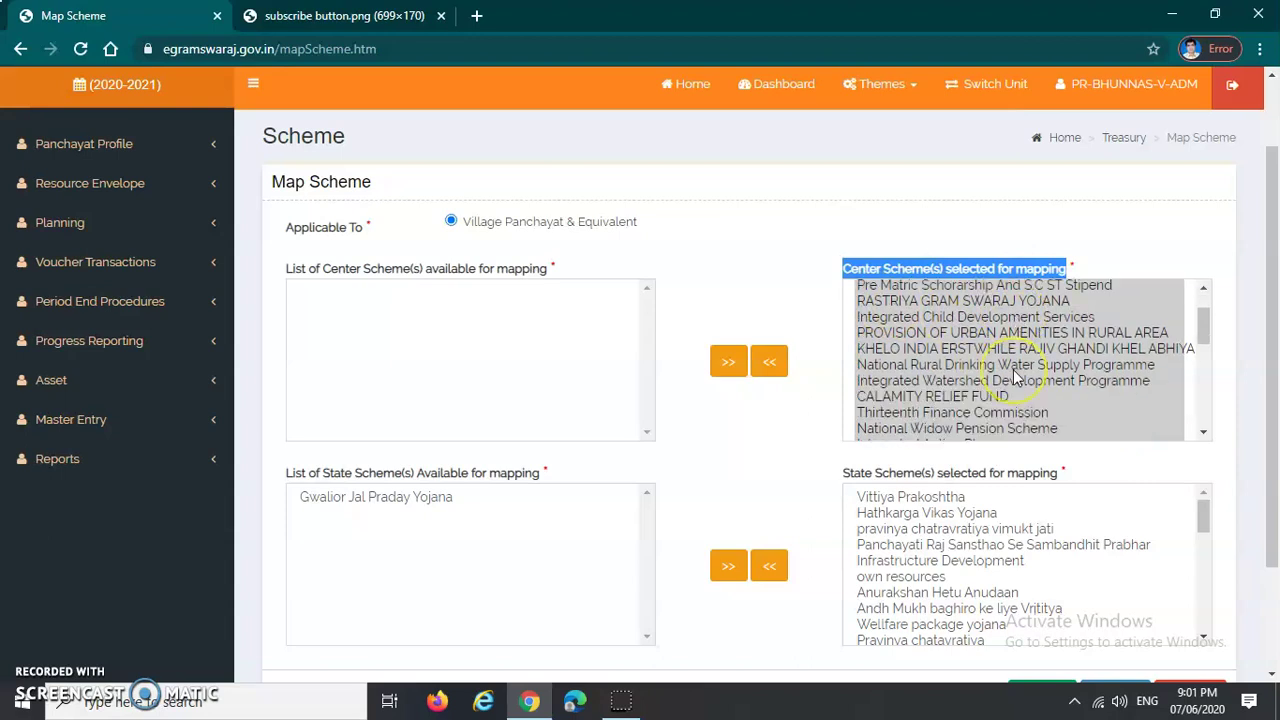
scroll(1013, 378, "up", 5)
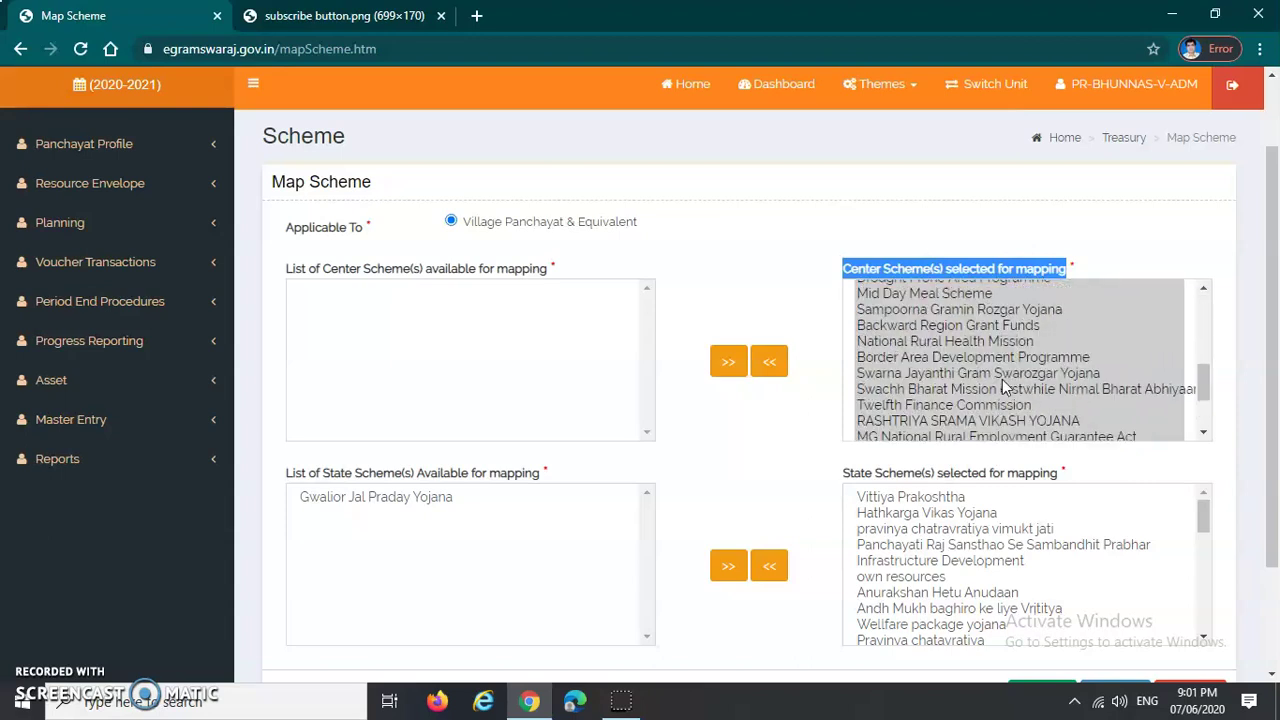
scroll(1002, 386, "down", 2)
scroll(1002, 379, "down", 5)
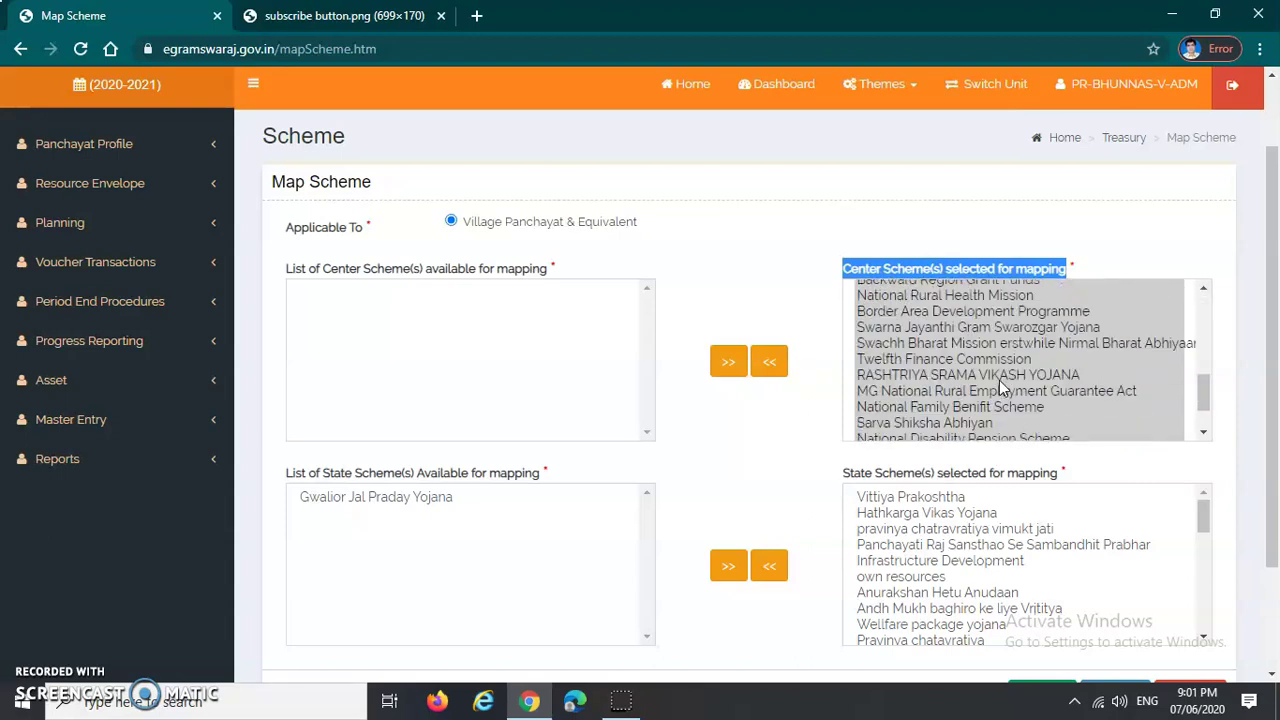
scroll(950, 400, "down", 2)
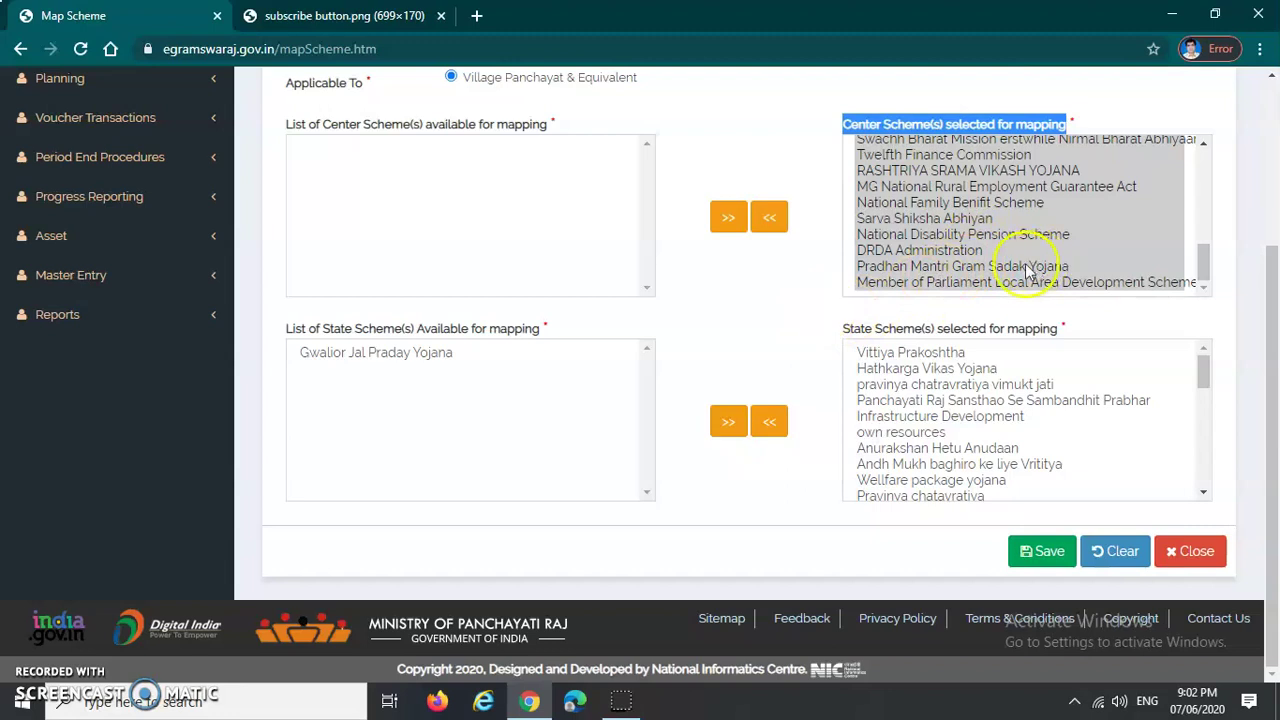
Step: Move Gwalior Jal Praday Yojana into the mapped state schemes list
left_click(380, 354)
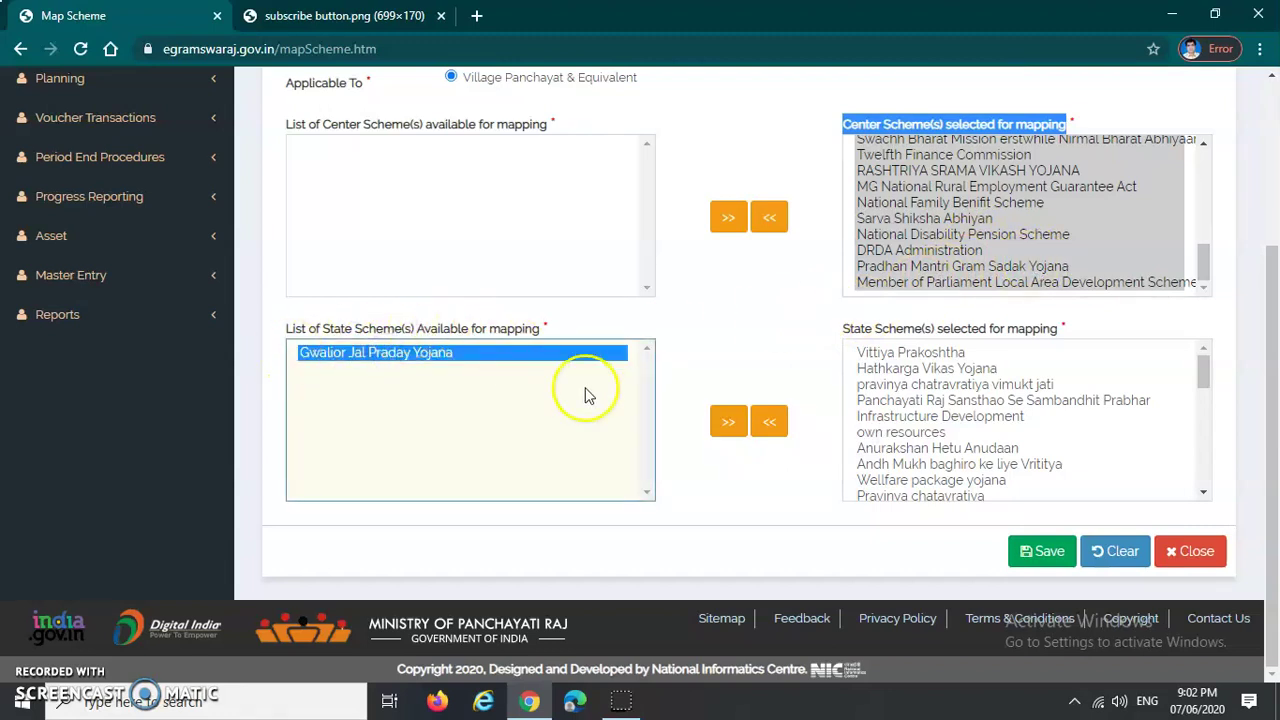
left_click(727, 426)
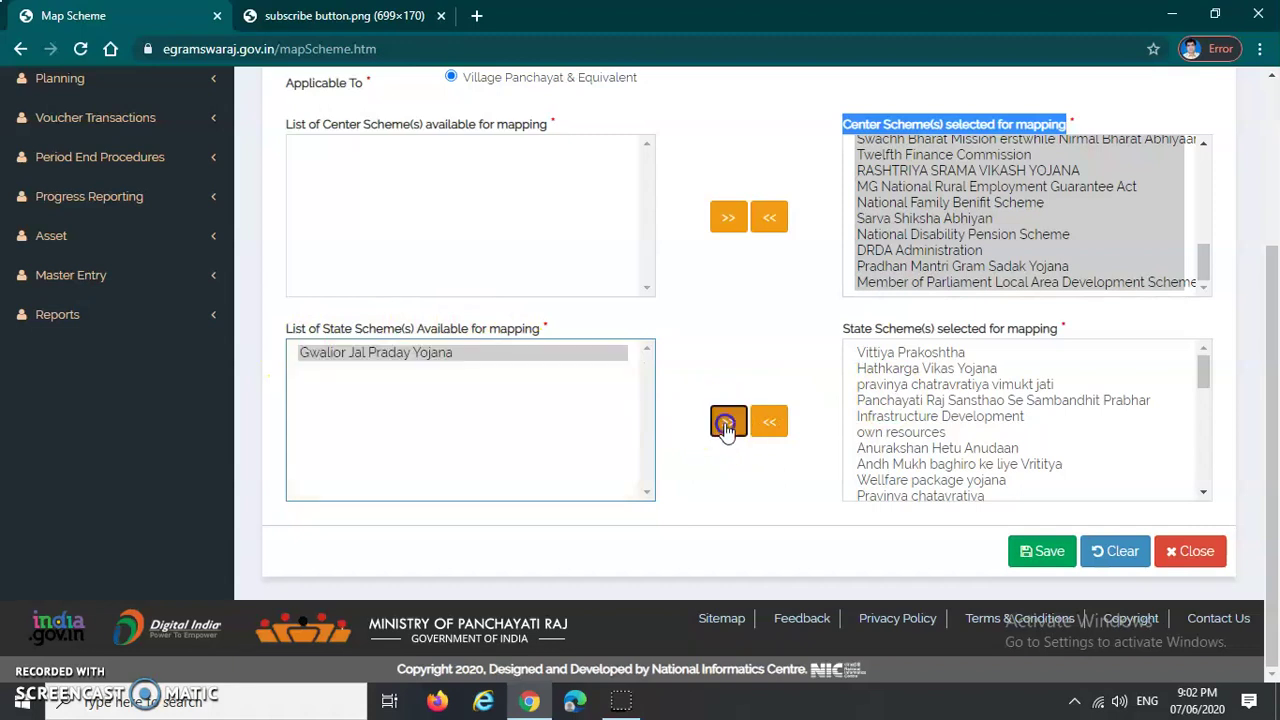
scroll(935, 452, "up", 1)
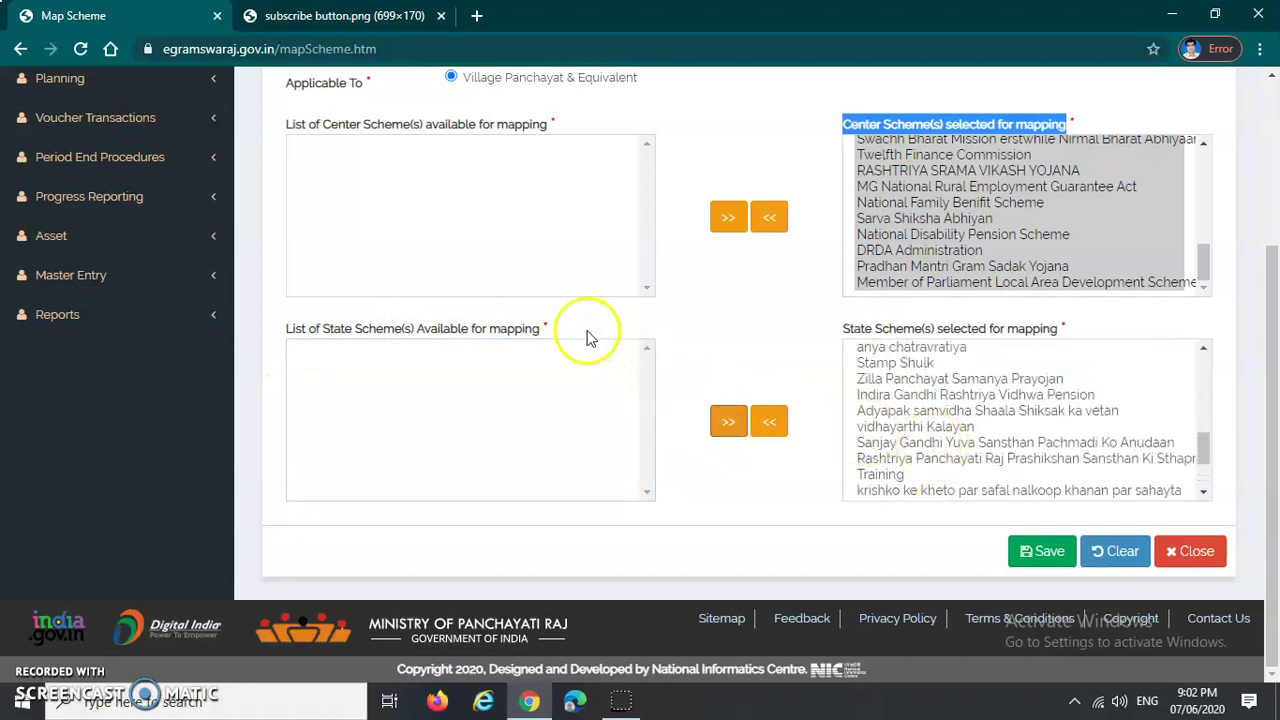
scroll(586, 337, "up", 2)
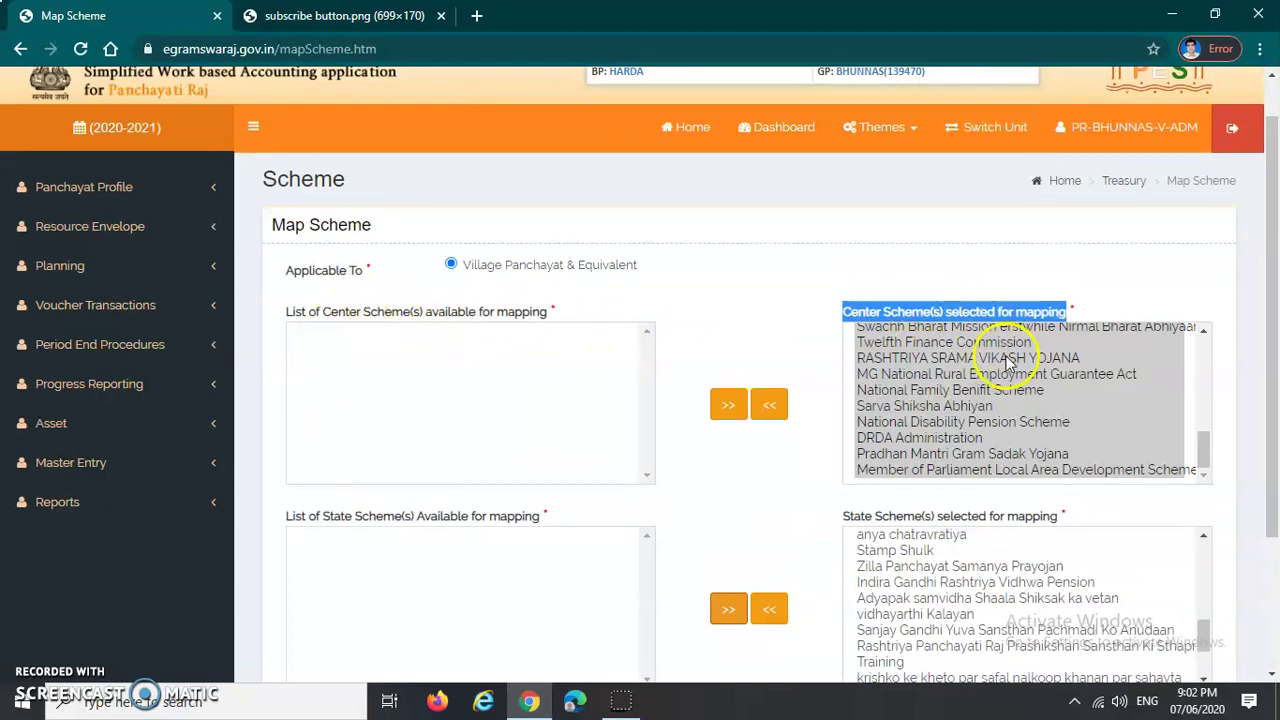
scroll(1000, 570, "down", 2)
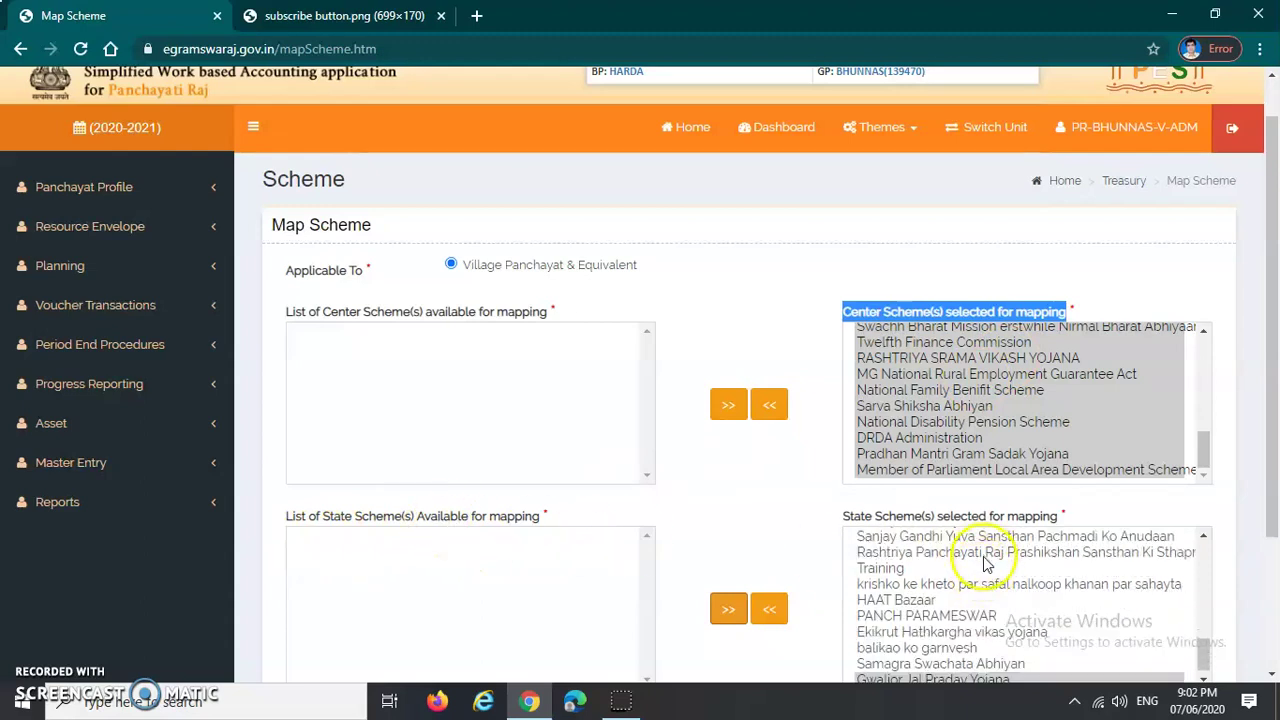
scroll(797, 508, "down", 2)
Step: Save the updated scheme mapping
left_click(1040, 551)
scroll(823, 551, "up", 3)
scroll(825, 553, "down", 2)
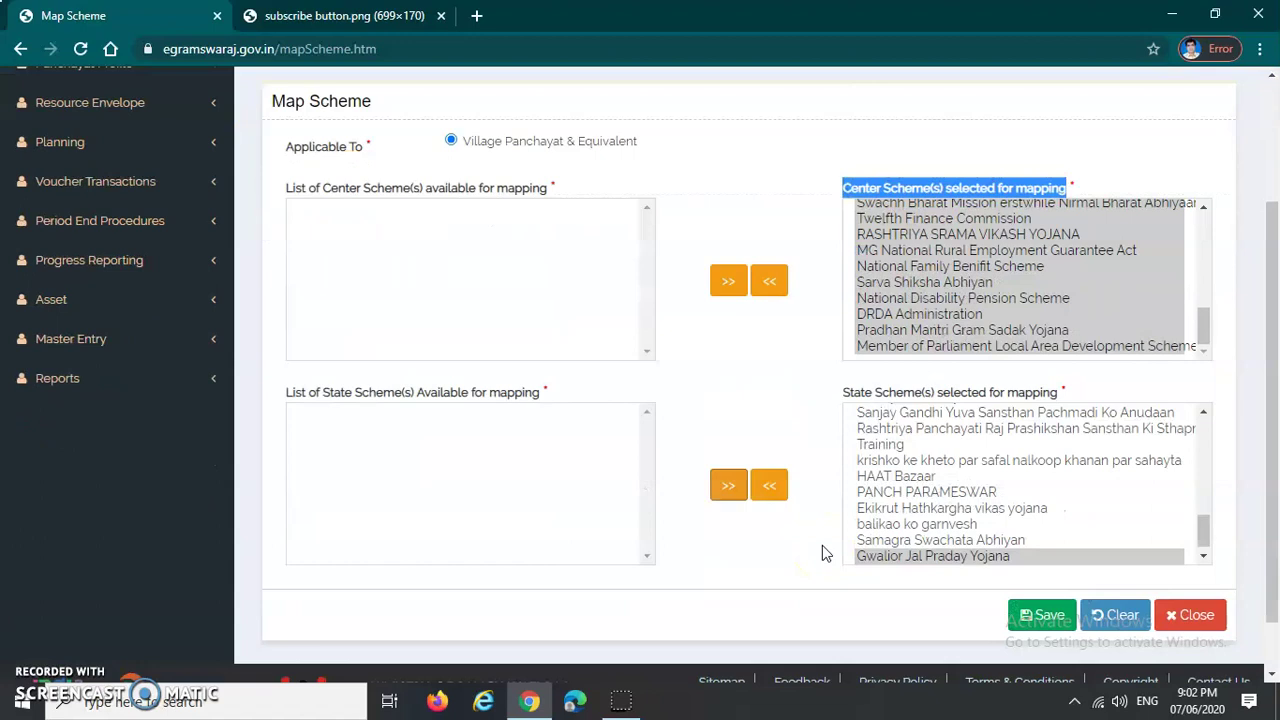
scroll(823, 553, "down", 1)
left_click(1042, 553)
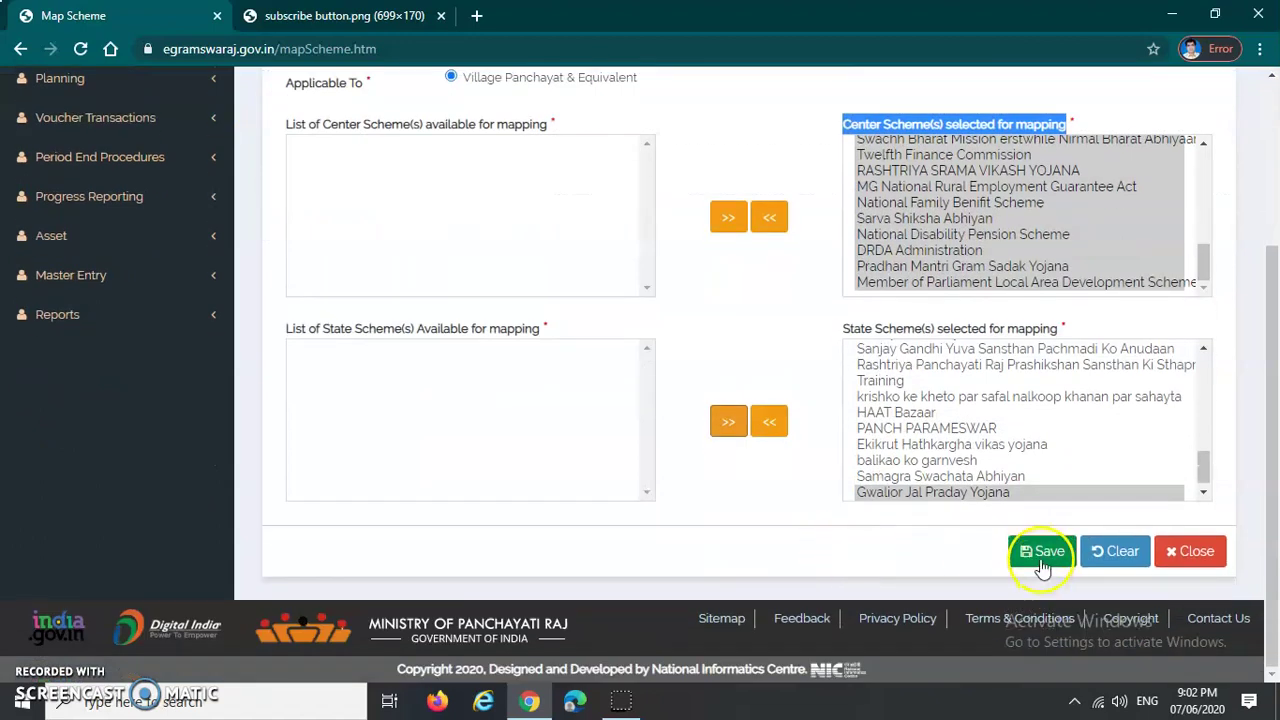
Step: Save the mapping and dismiss the 'Scheme Mapping Updated Successfully' message
left_click(1040, 557)
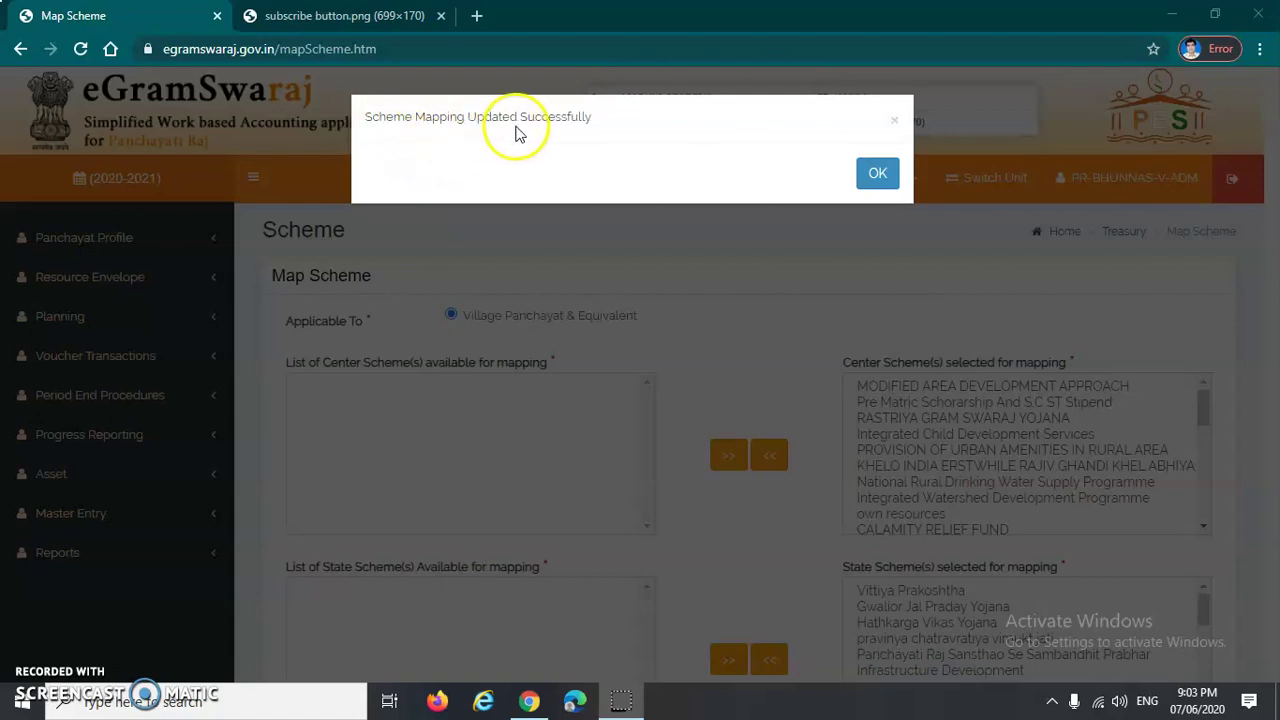
left_click_drag(358, 119, 600, 121)
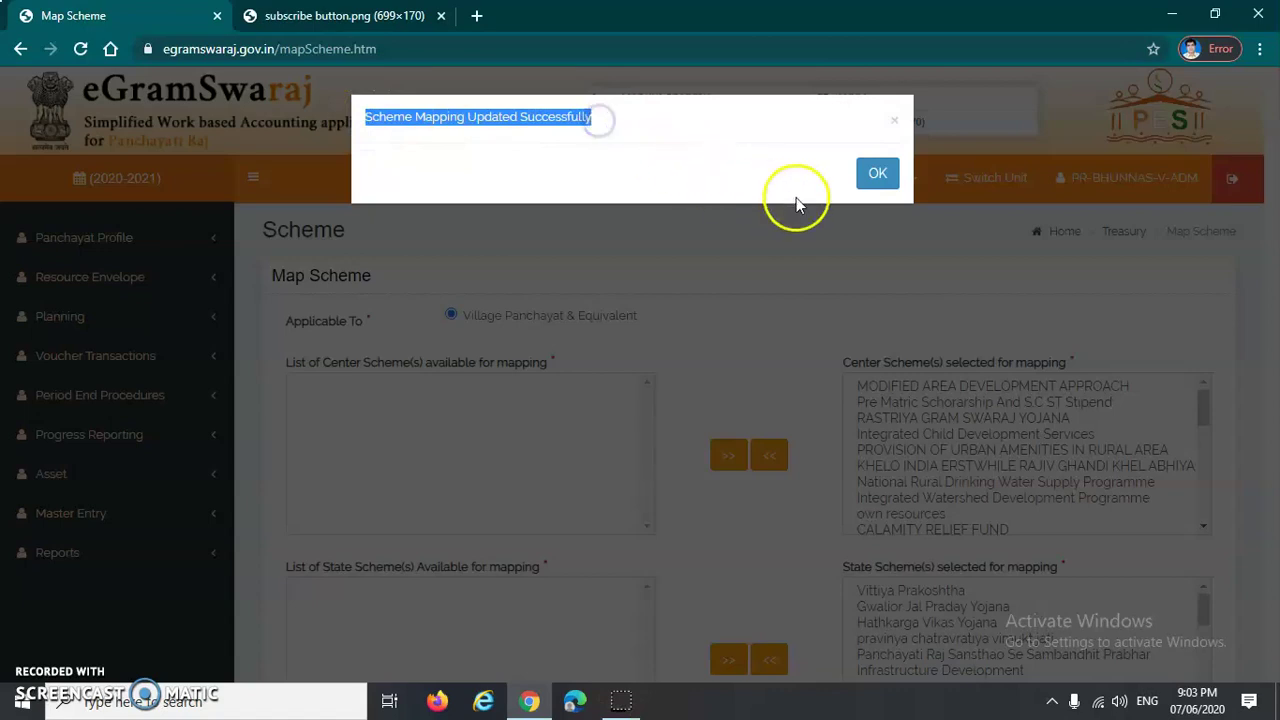
left_click(877, 176)
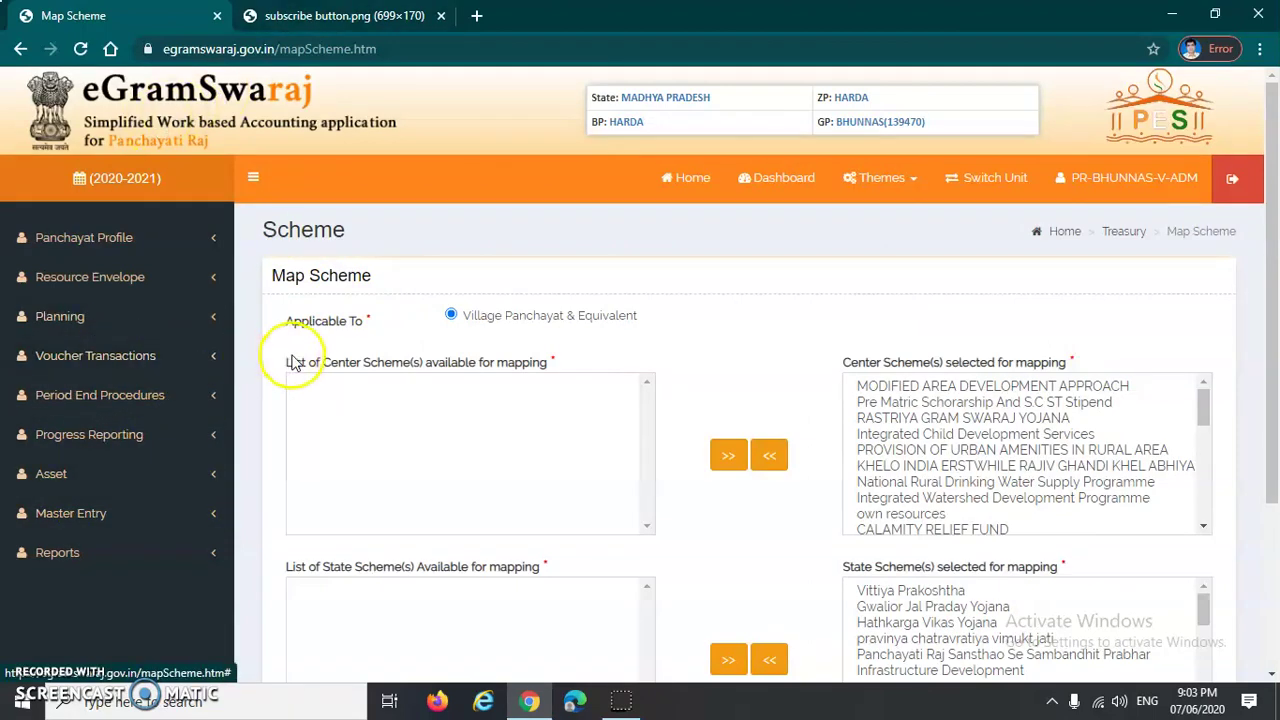
Step: Open a blank receipt voucher via Voucher Transactions > Receipt Voucher > Add
left_click(99, 364)
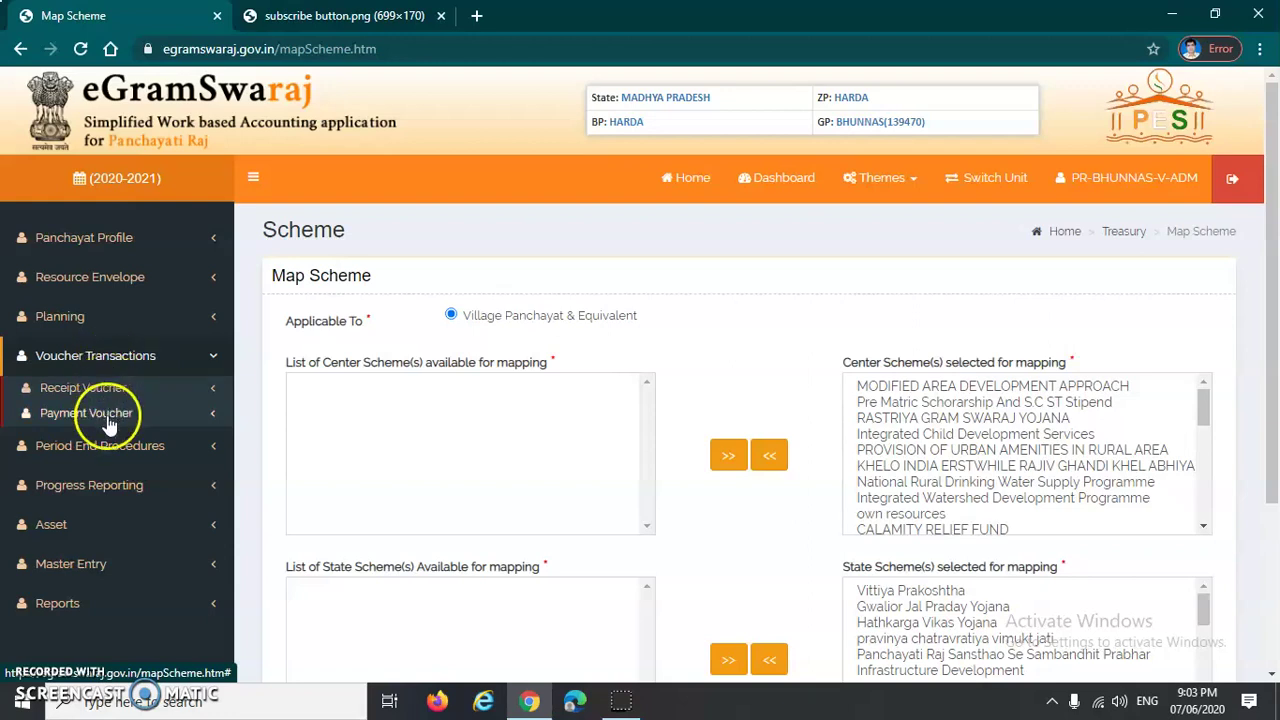
left_click(104, 360)
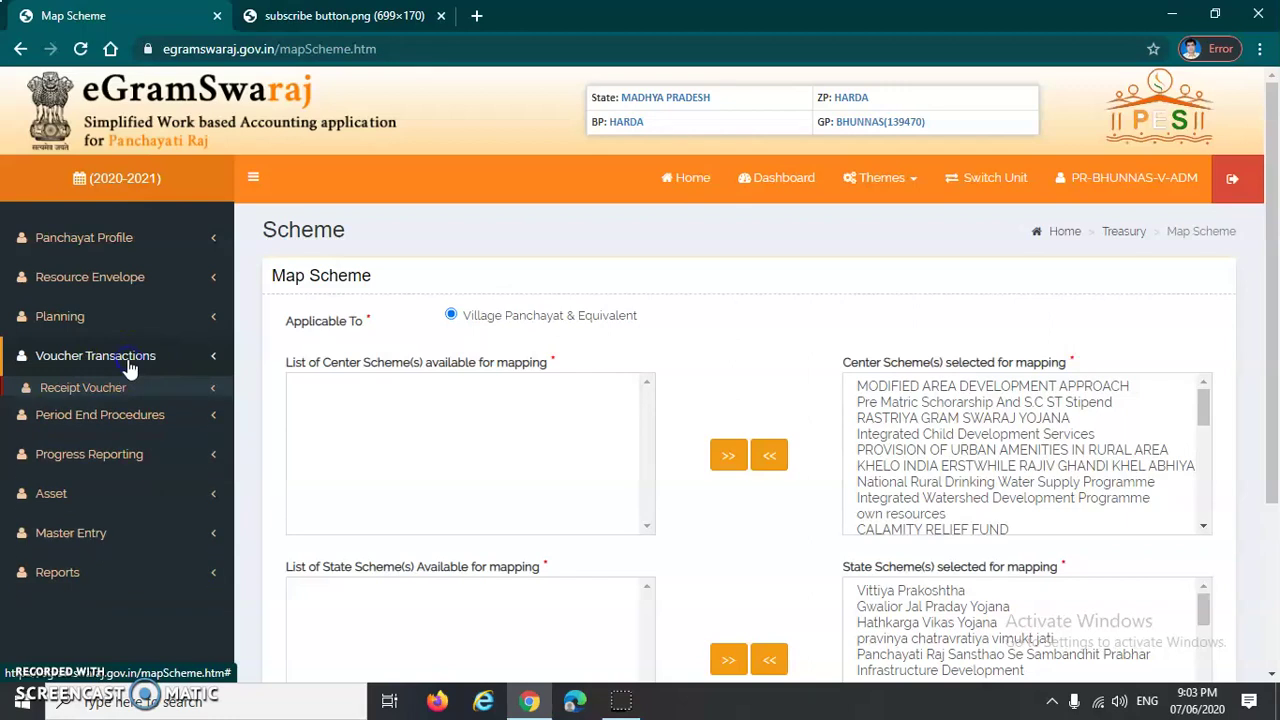
left_click(104, 362)
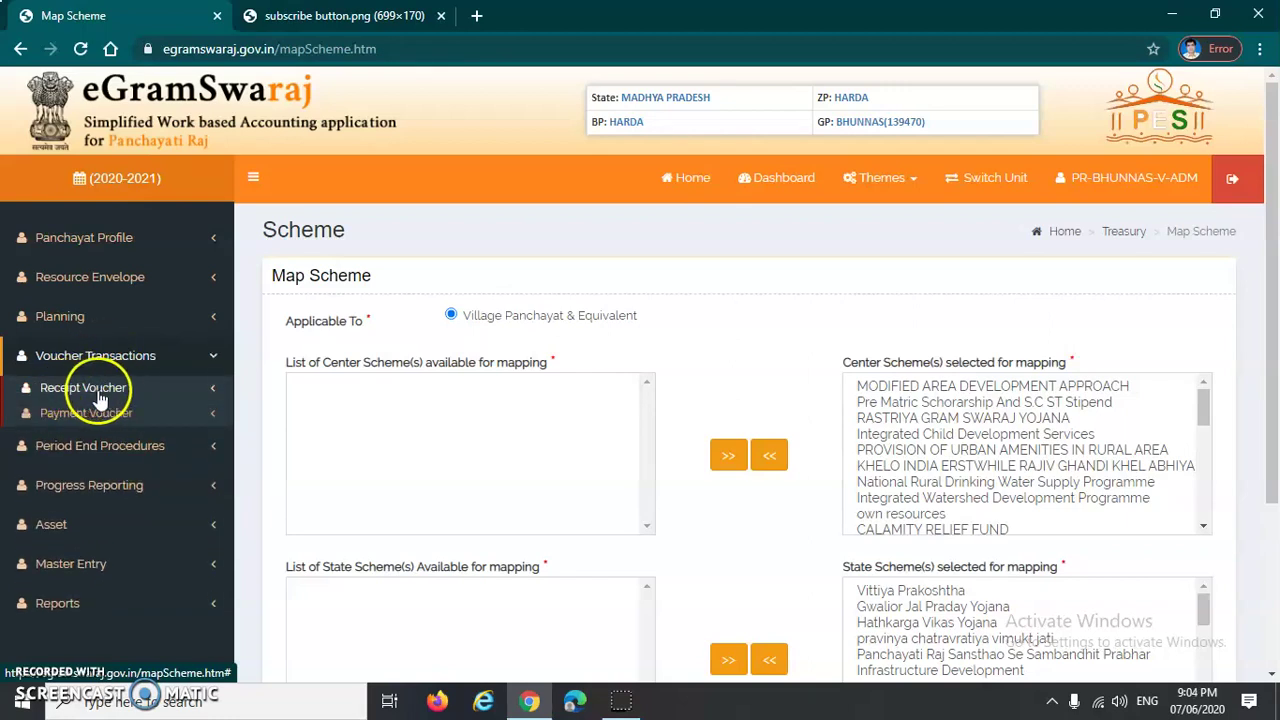
left_click(104, 396)
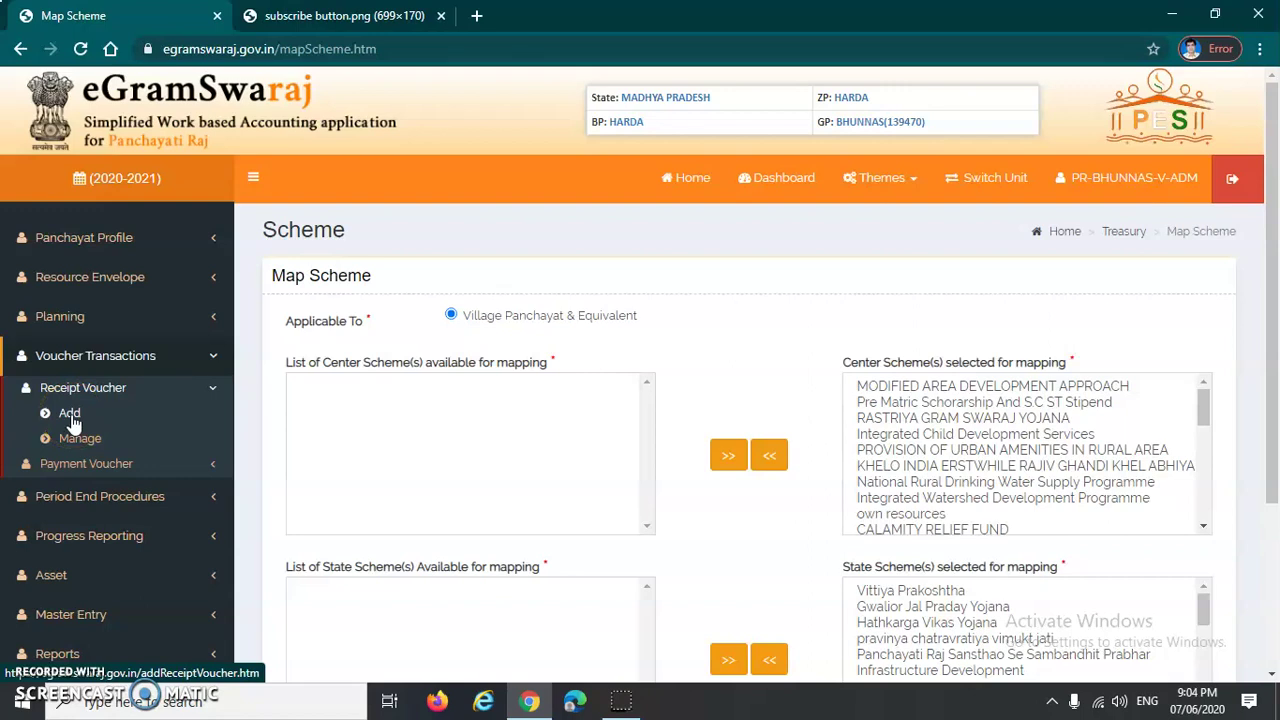
left_click(66, 418)
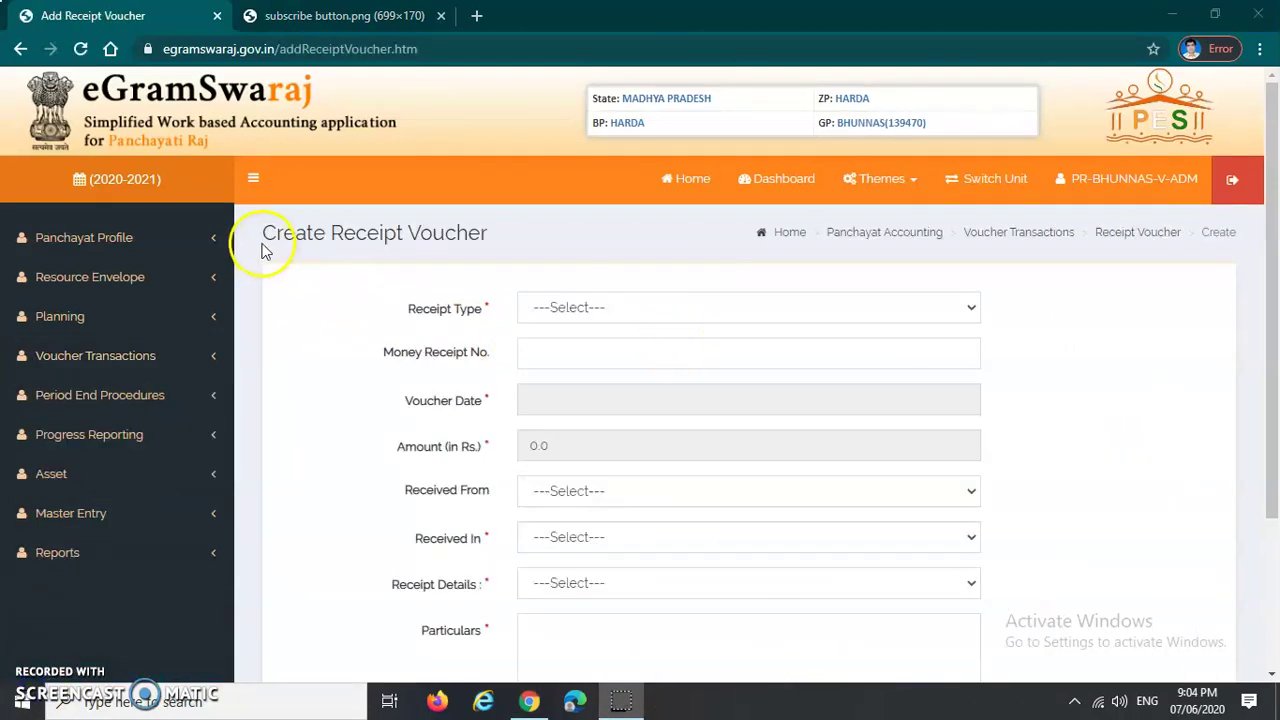
Step: Set Receipt Type to Direct and Received Under to Schemes
left_click_drag(264, 246, 493, 246)
left_click(351, 280)
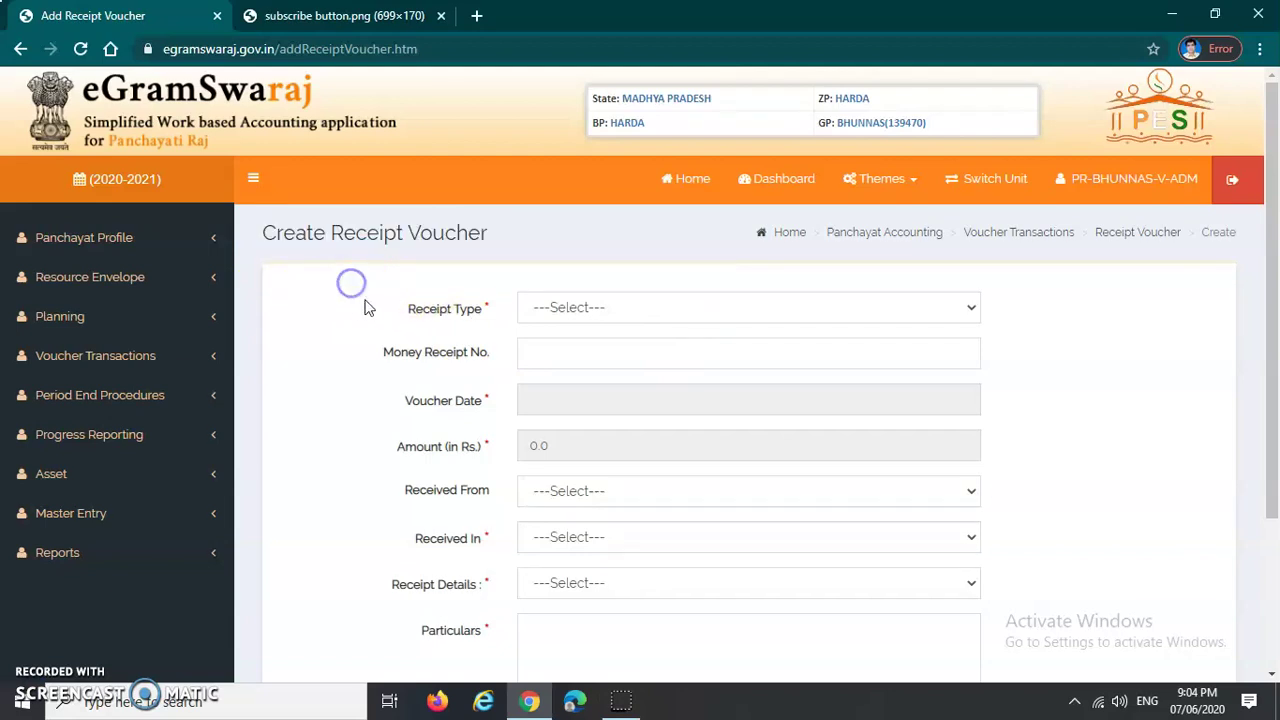
scroll(351, 277, "down", 1)
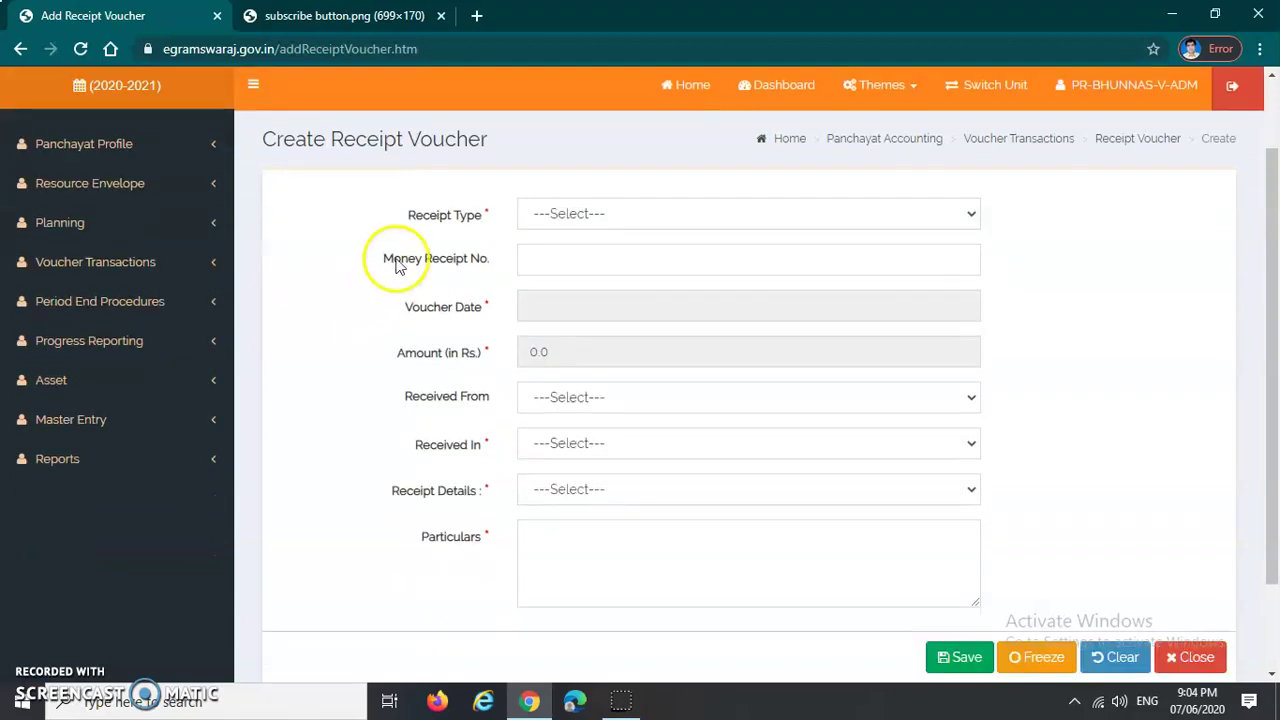
left_click(623, 217)
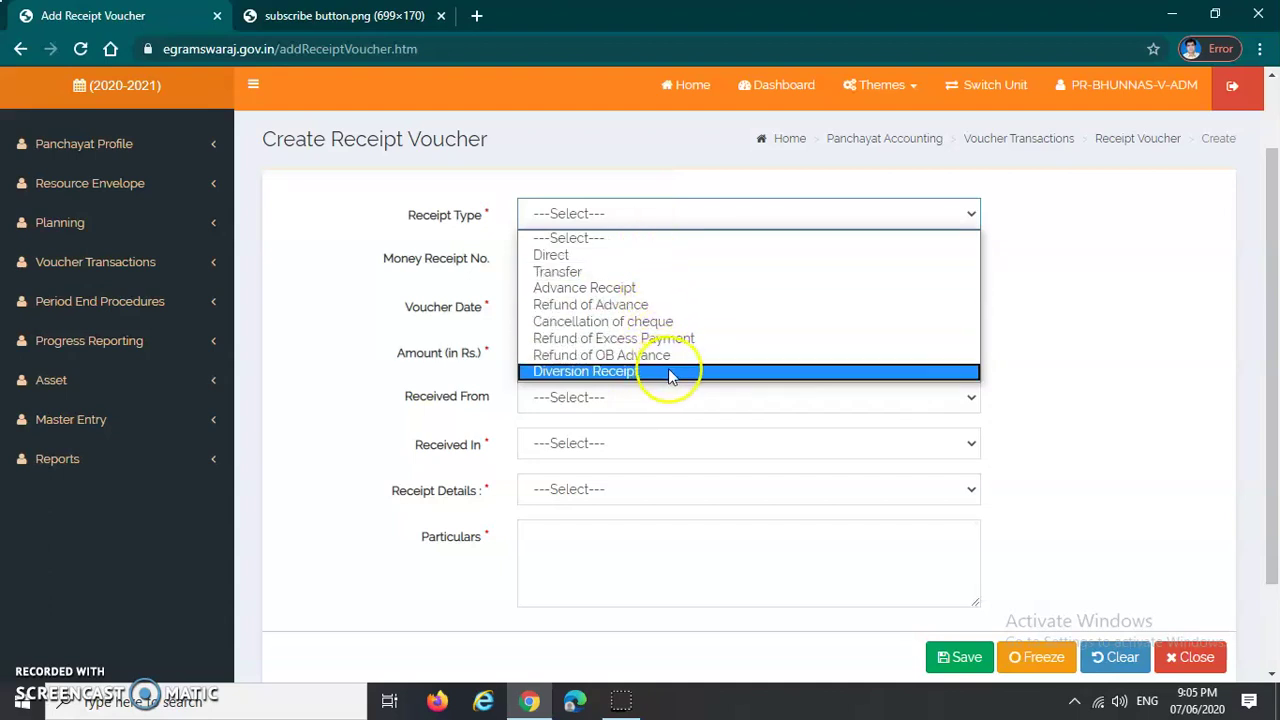
left_click(766, 256)
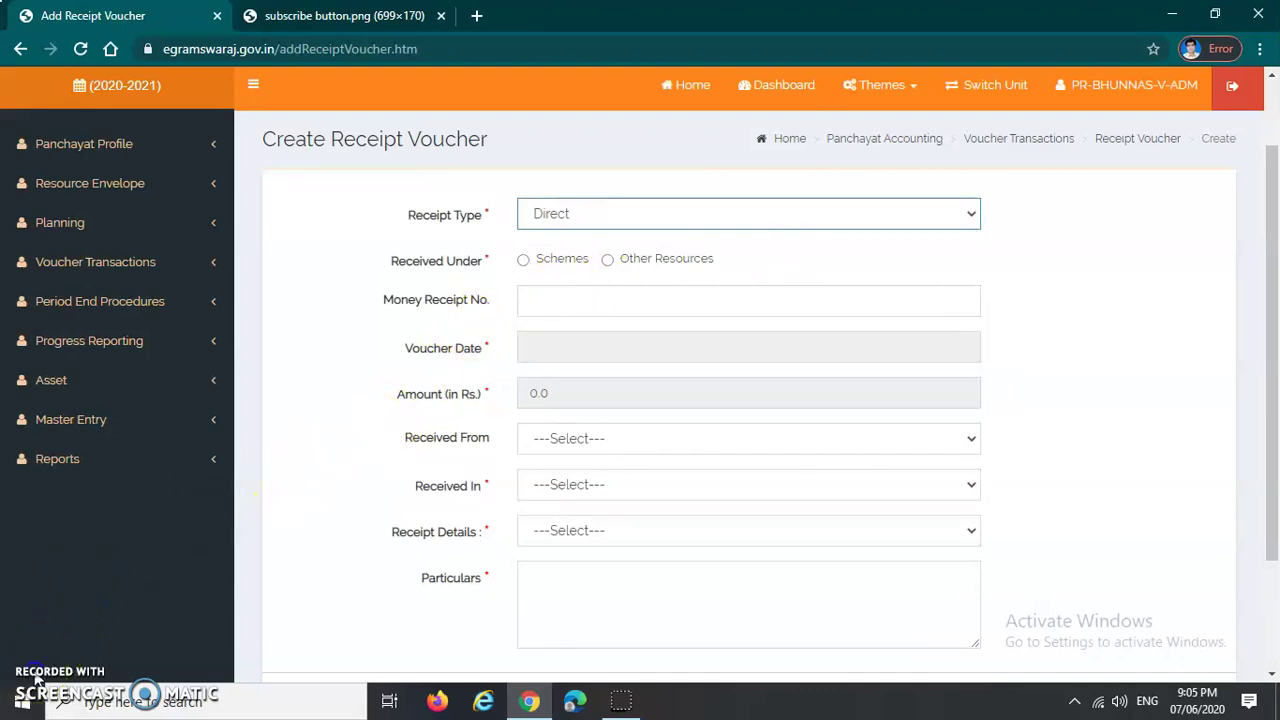
left_click(523, 259)
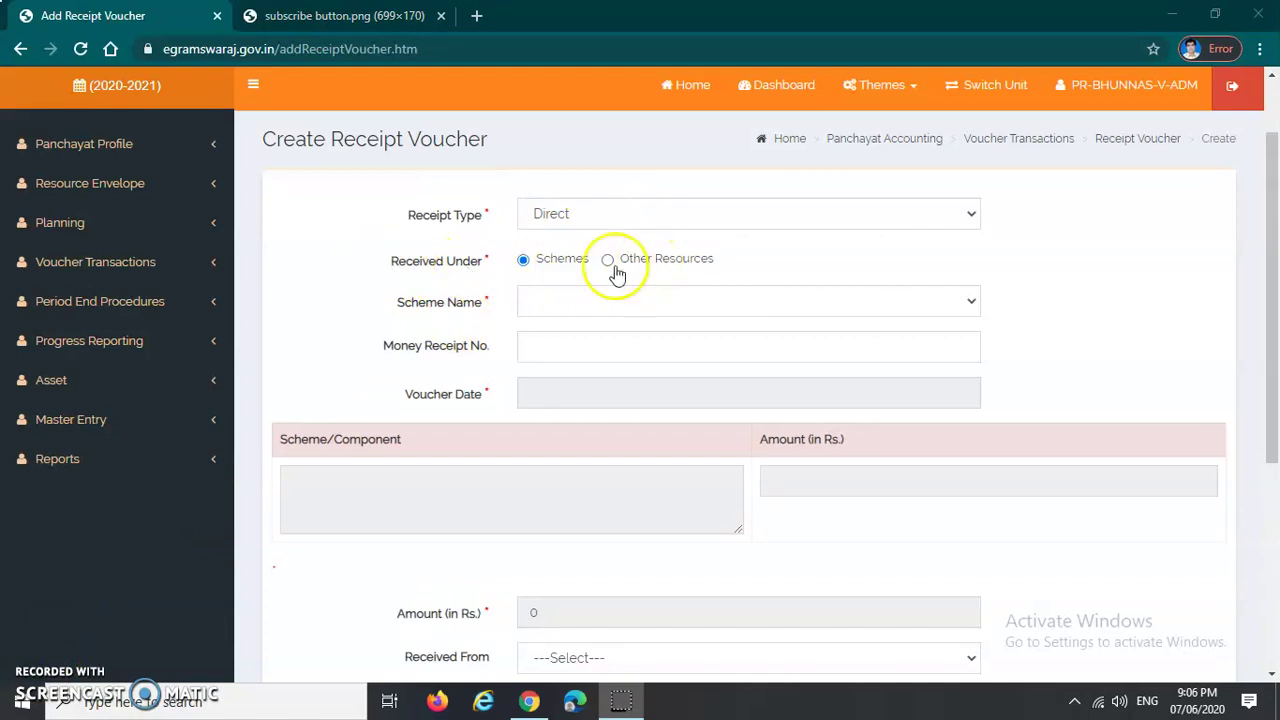
Step: Look at the Other Resources scheme list (Own Resource - OWN), then revert to Schemes
left_click(608, 260)
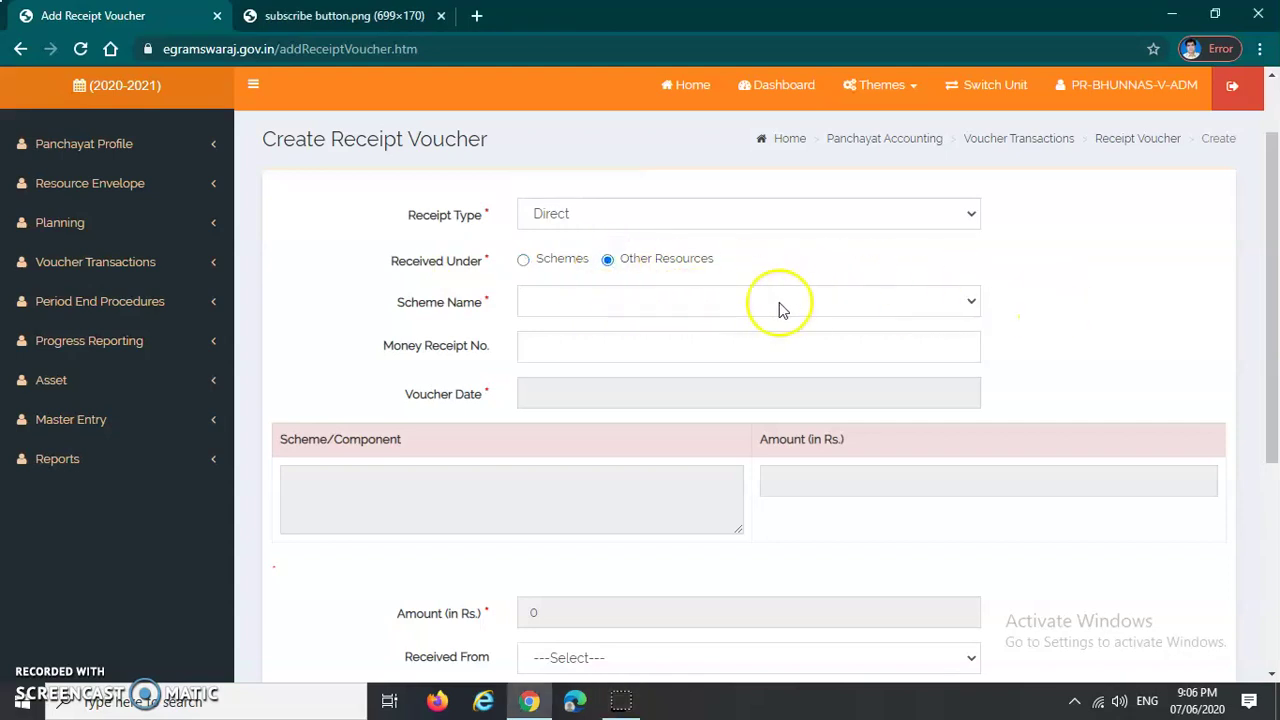
left_click(733, 307)
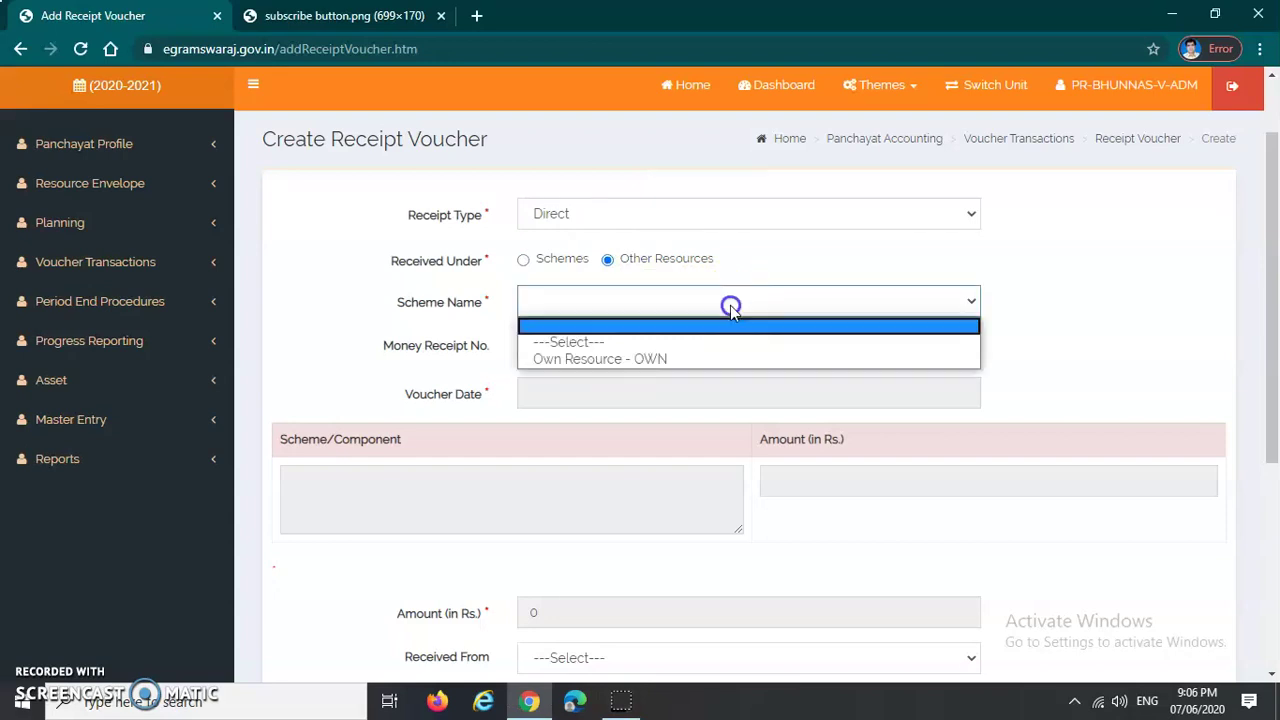
left_click_drag(733, 313, 683, 360)
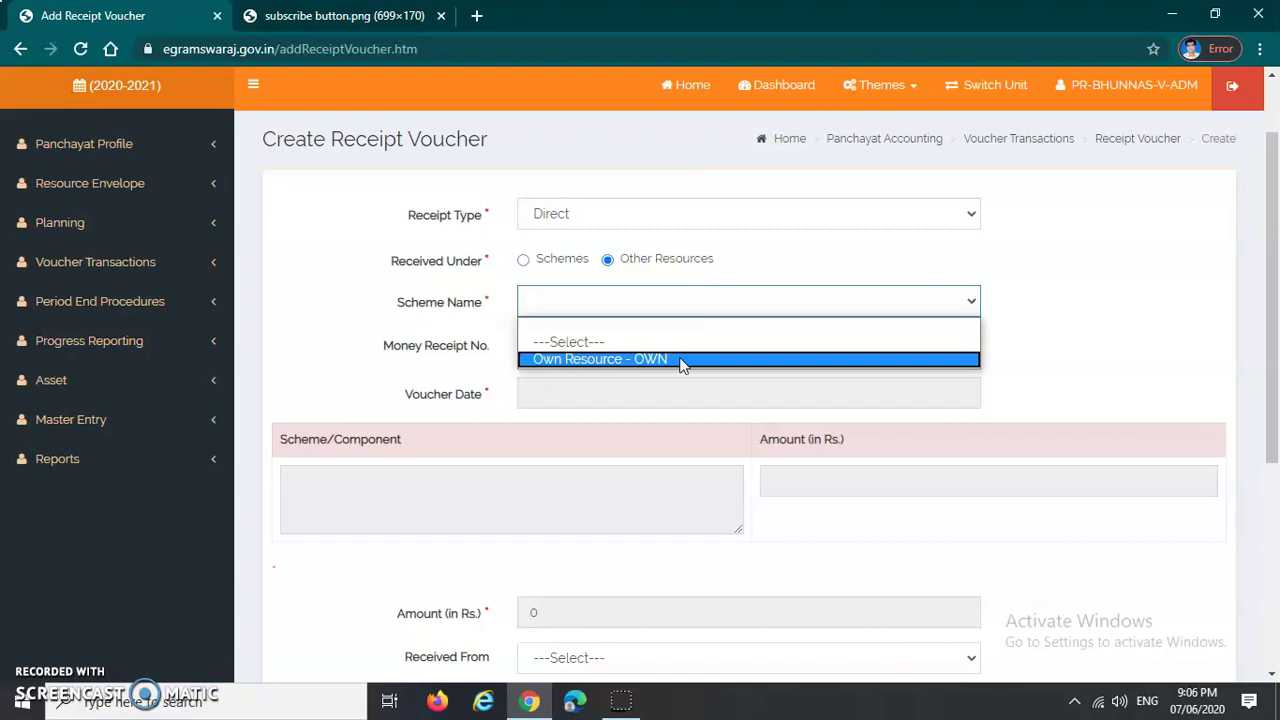
left_click(758, 258)
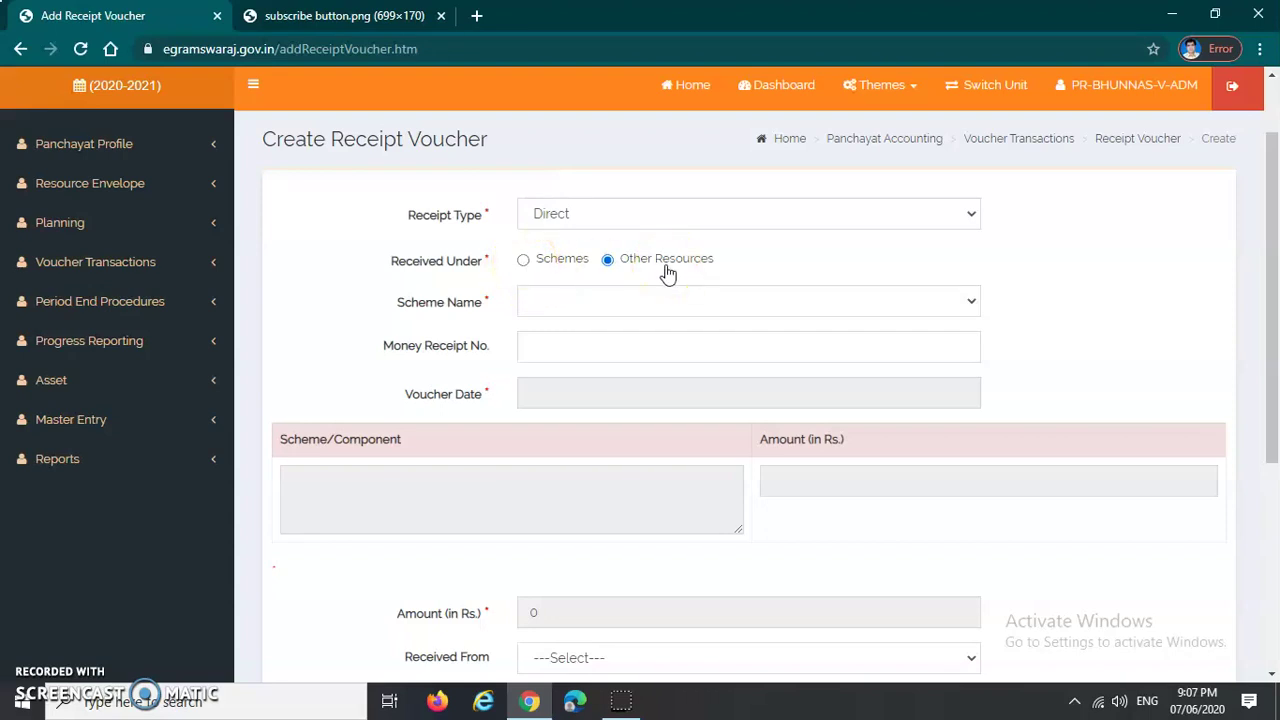
left_click(547, 276)
Step: Choose PANCH PARAMESWAR - PP from the Scheme Name list
left_click(934, 305)
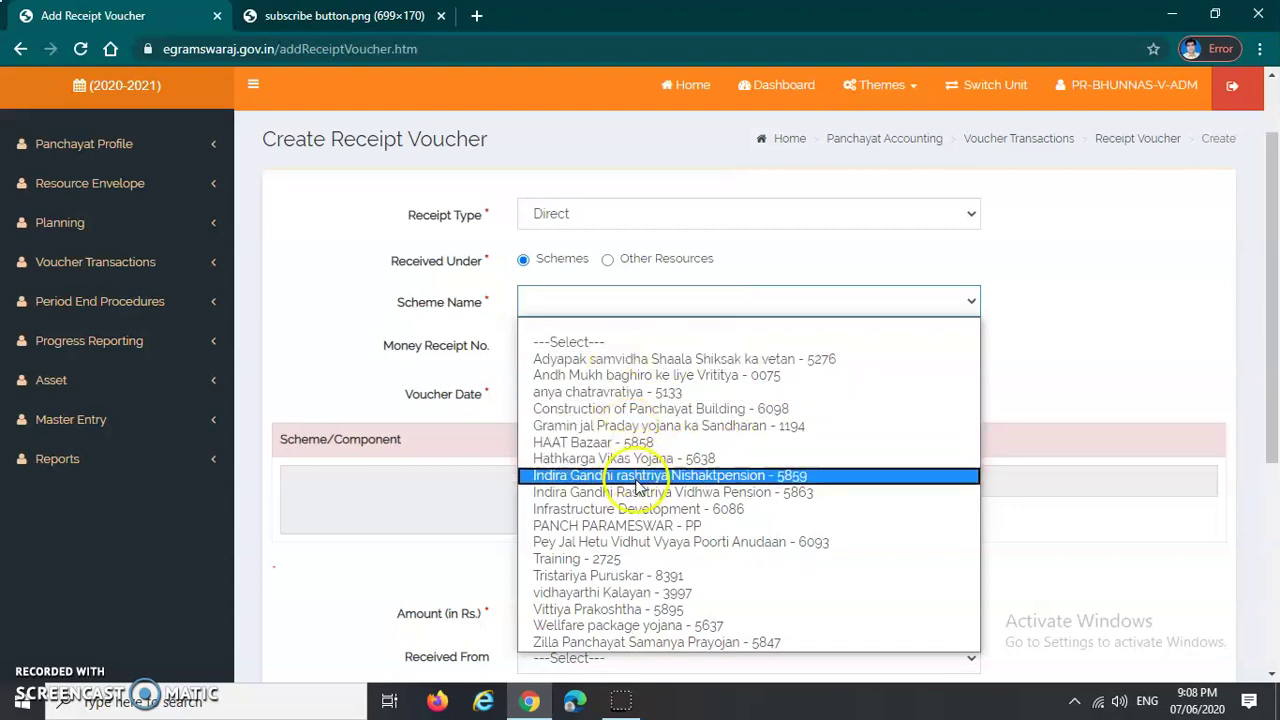
left_click(630, 526)
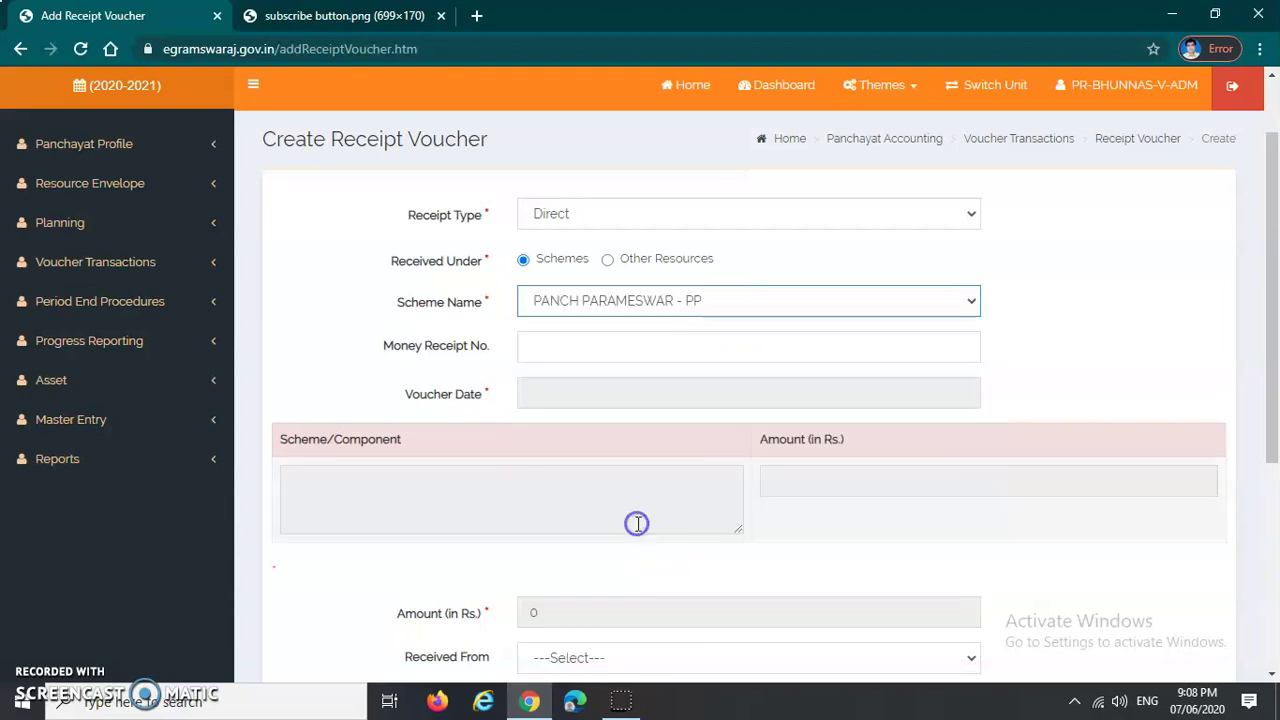
Step: Enter 05 as the Money Receipt No
left_click(1025, 315)
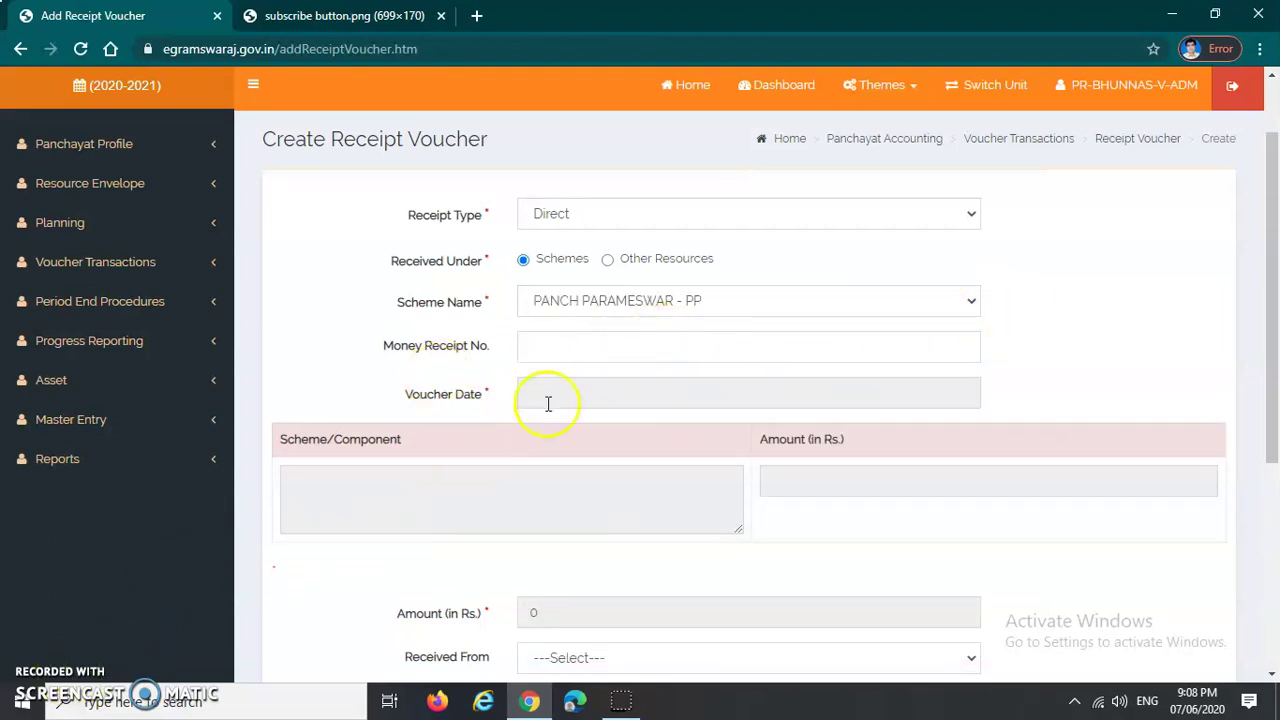
left_click(620, 350)
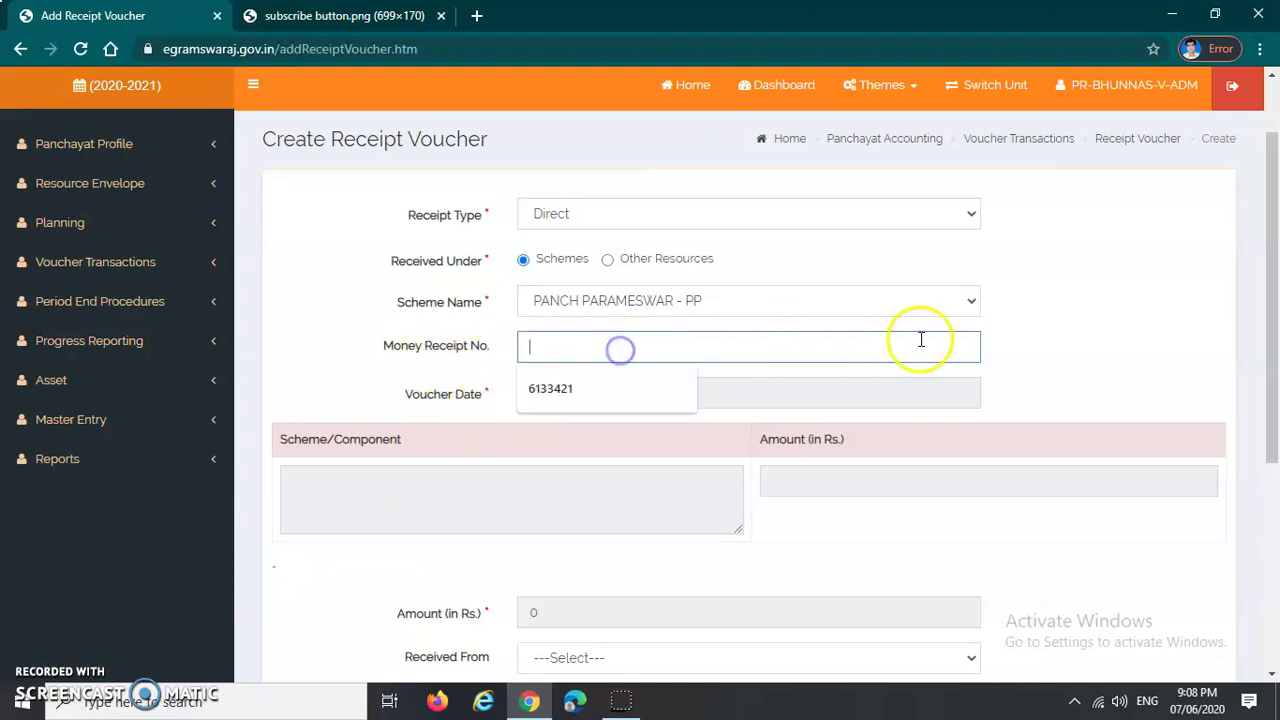
left_click(1030, 360)
left_click(734, 345)
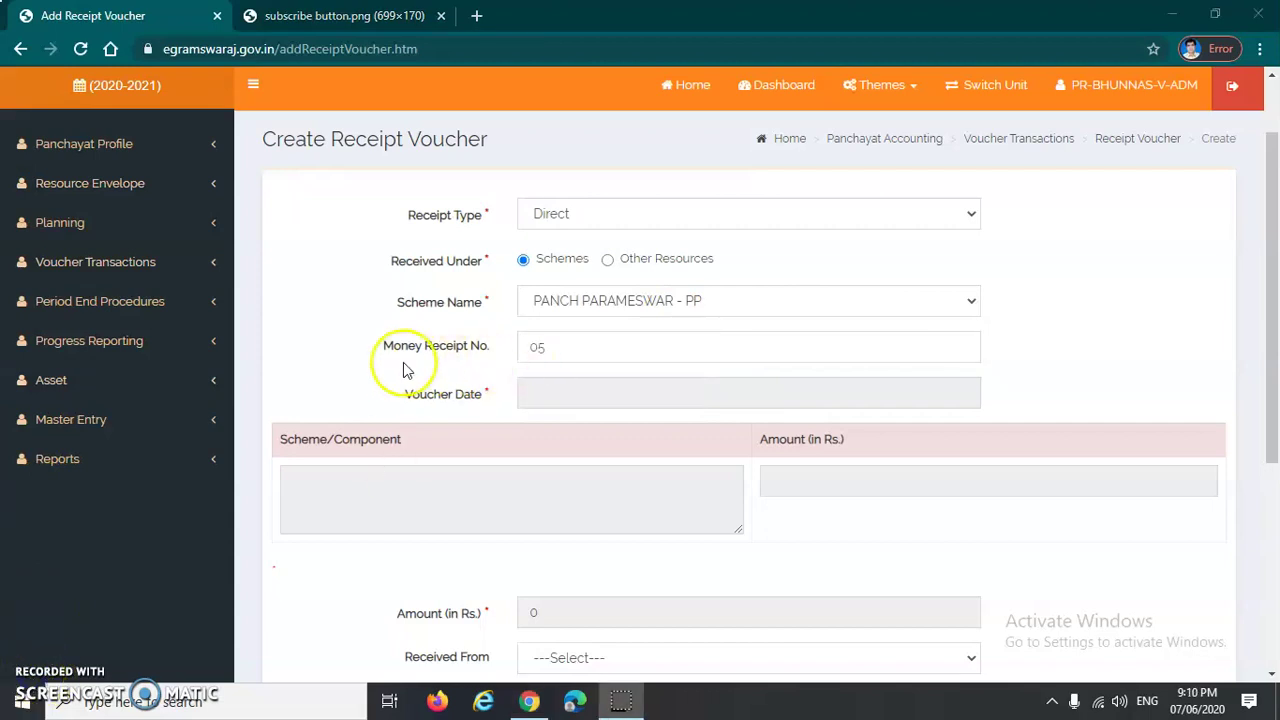
left_click(562, 349)
Step: Set the Voucher Date to 07/06/2020 from the June 2020 calendar
left_click(563, 392)
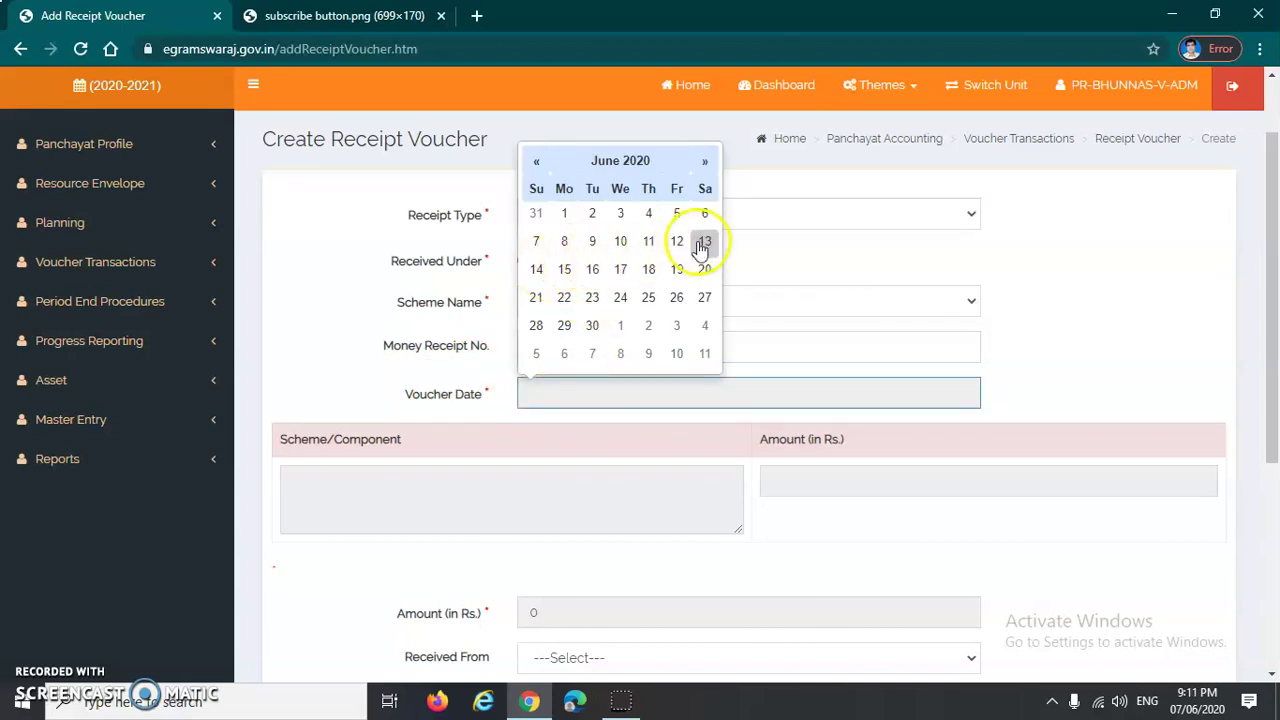
left_click(538, 242)
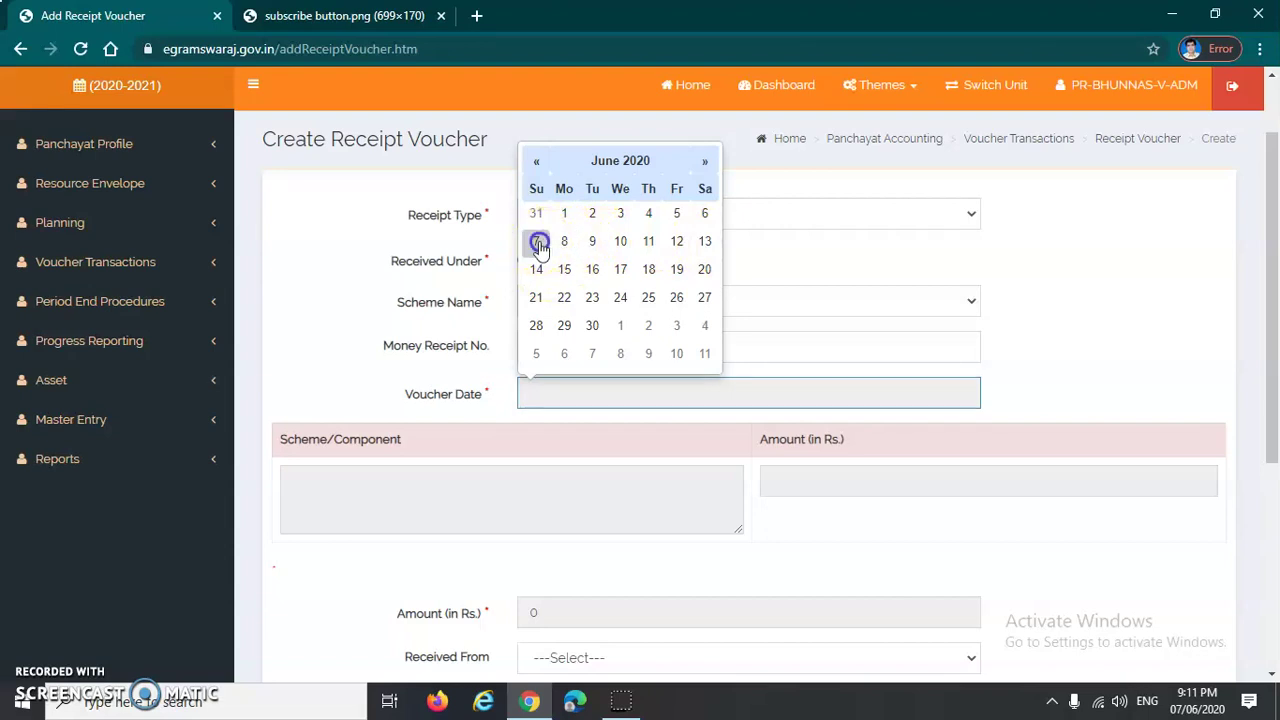
left_click(1039, 342)
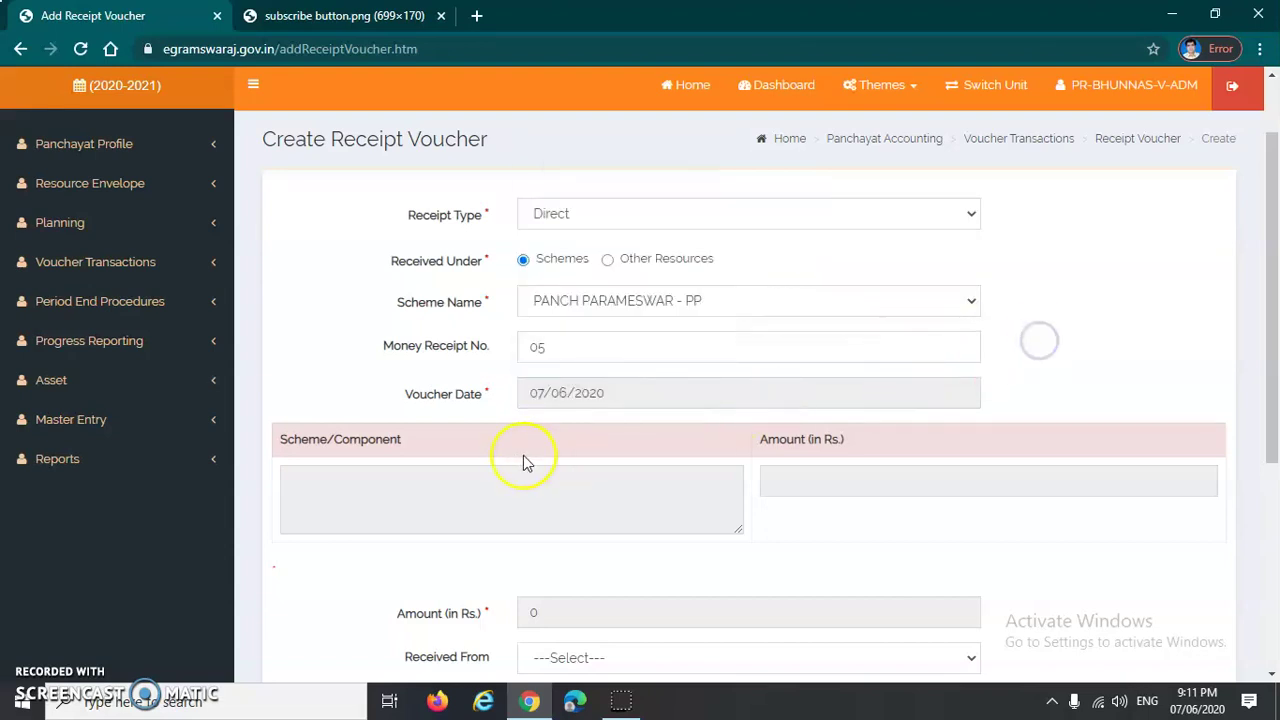
scroll(523, 458, "down", 1)
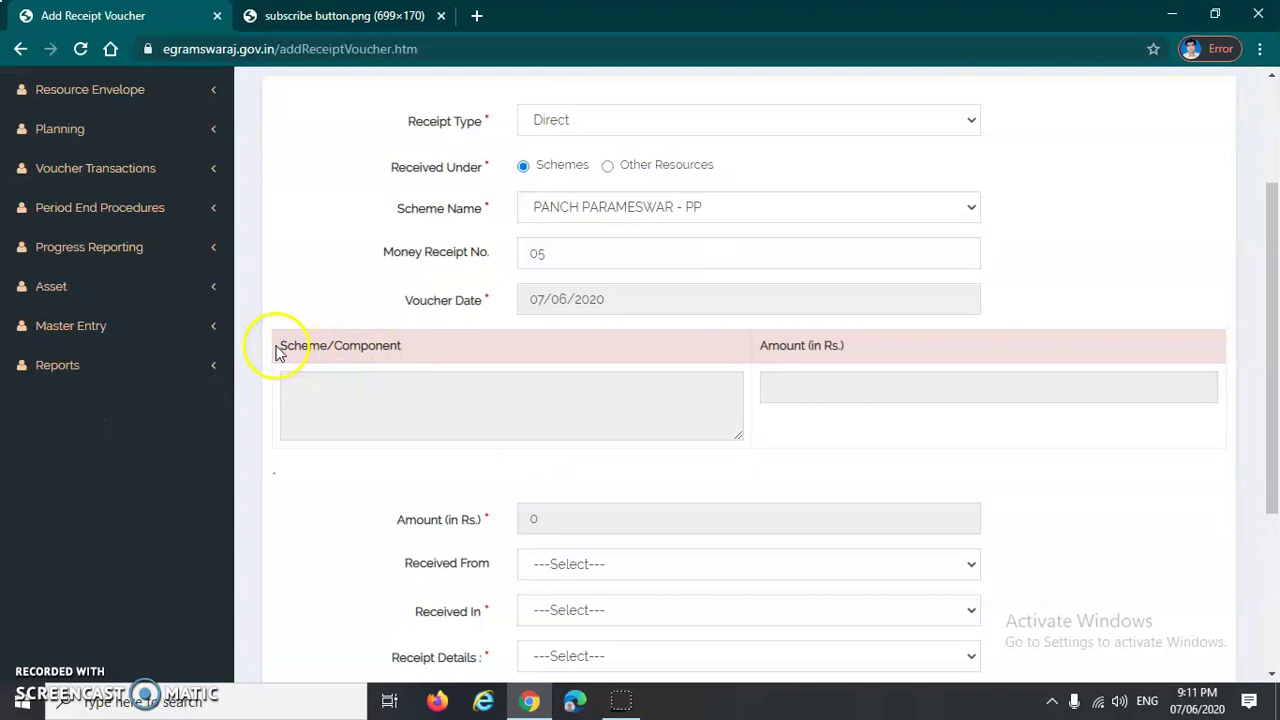
left_click_drag(276, 350, 421, 351)
Step: Pick PANCH PARAMESWAR, 0049-Interest Receipts, 101-Interest on Bank Deposit and 17-Grant In Aid as the account head
left_click(450, 413)
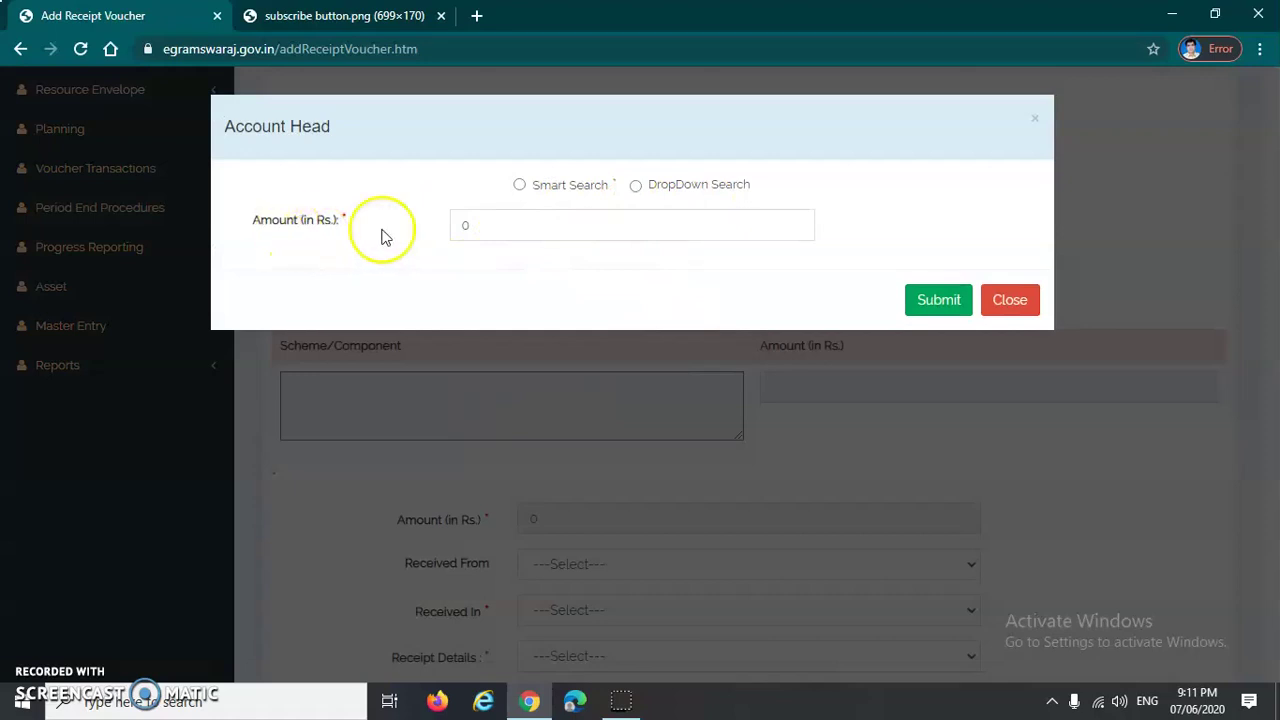
left_click(636, 186)
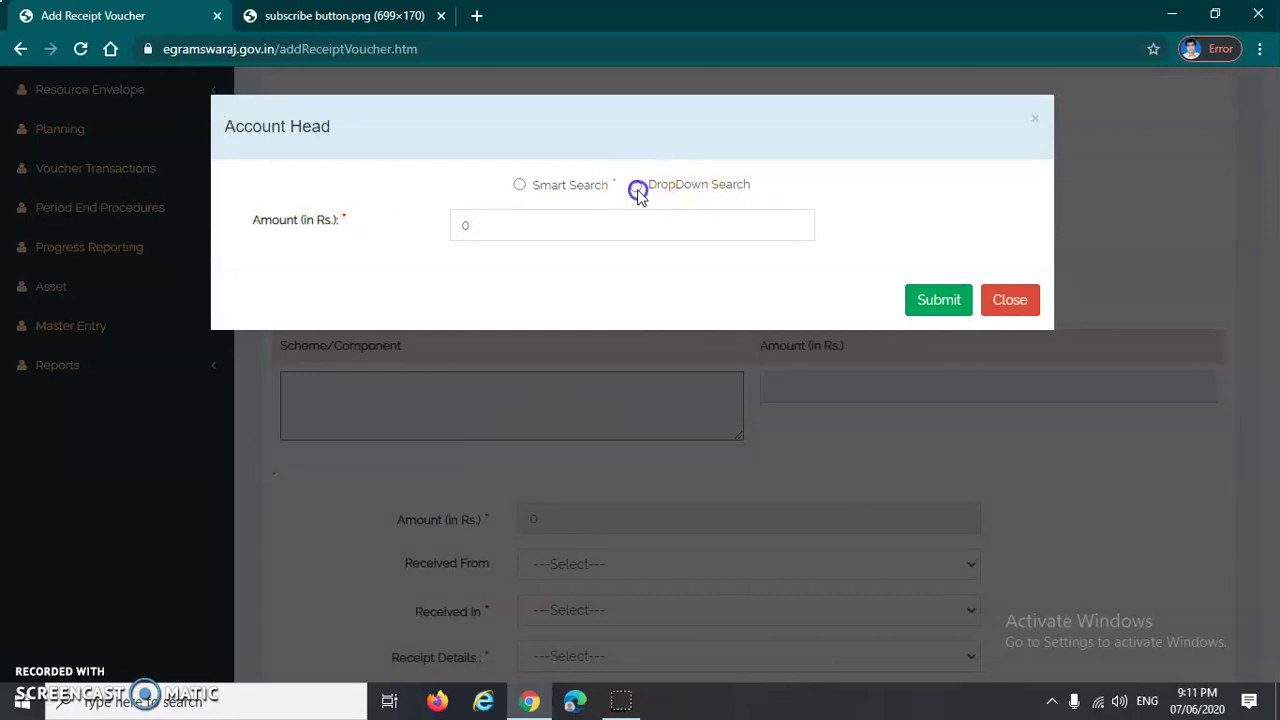
left_click(675, 227)
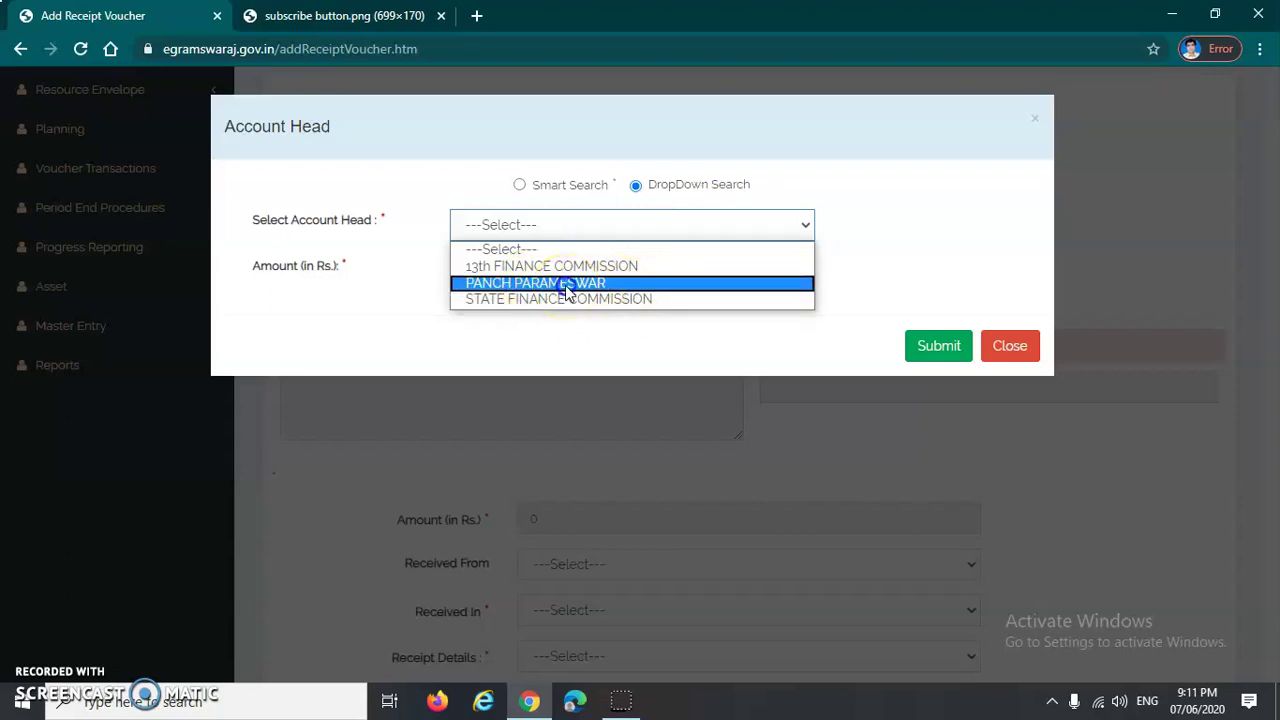
left_click(566, 284)
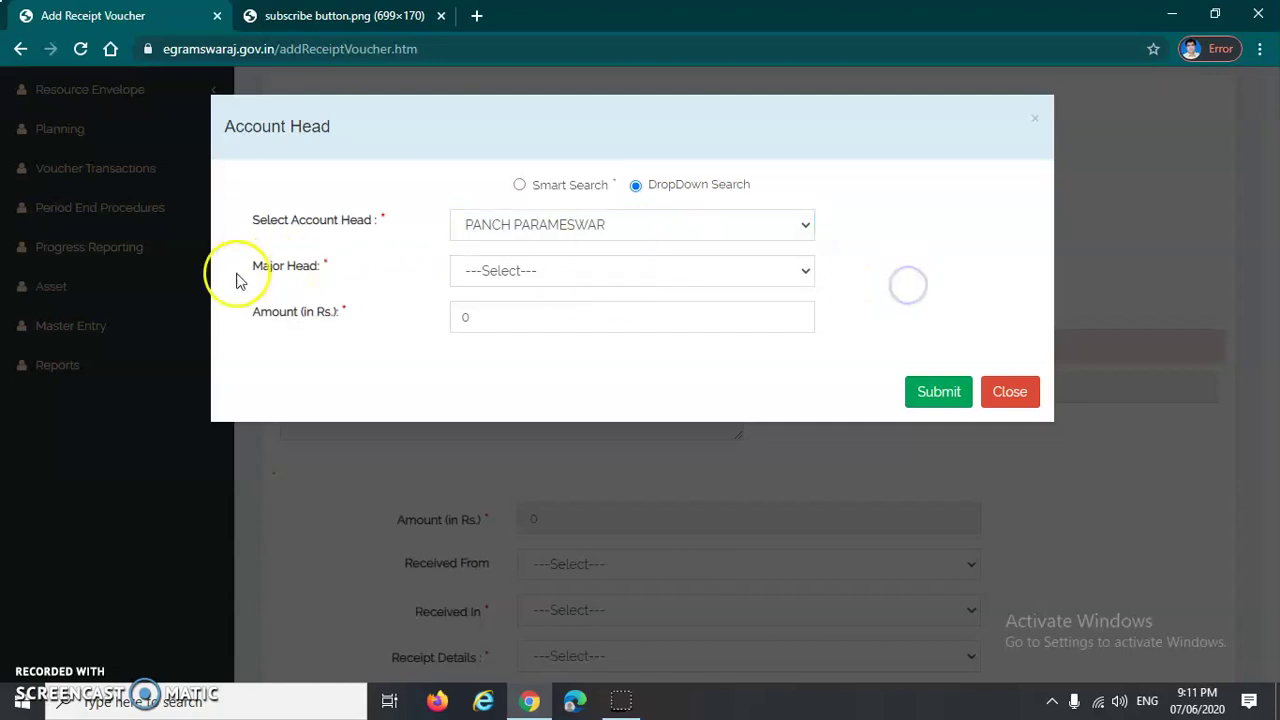
left_click(535, 275)
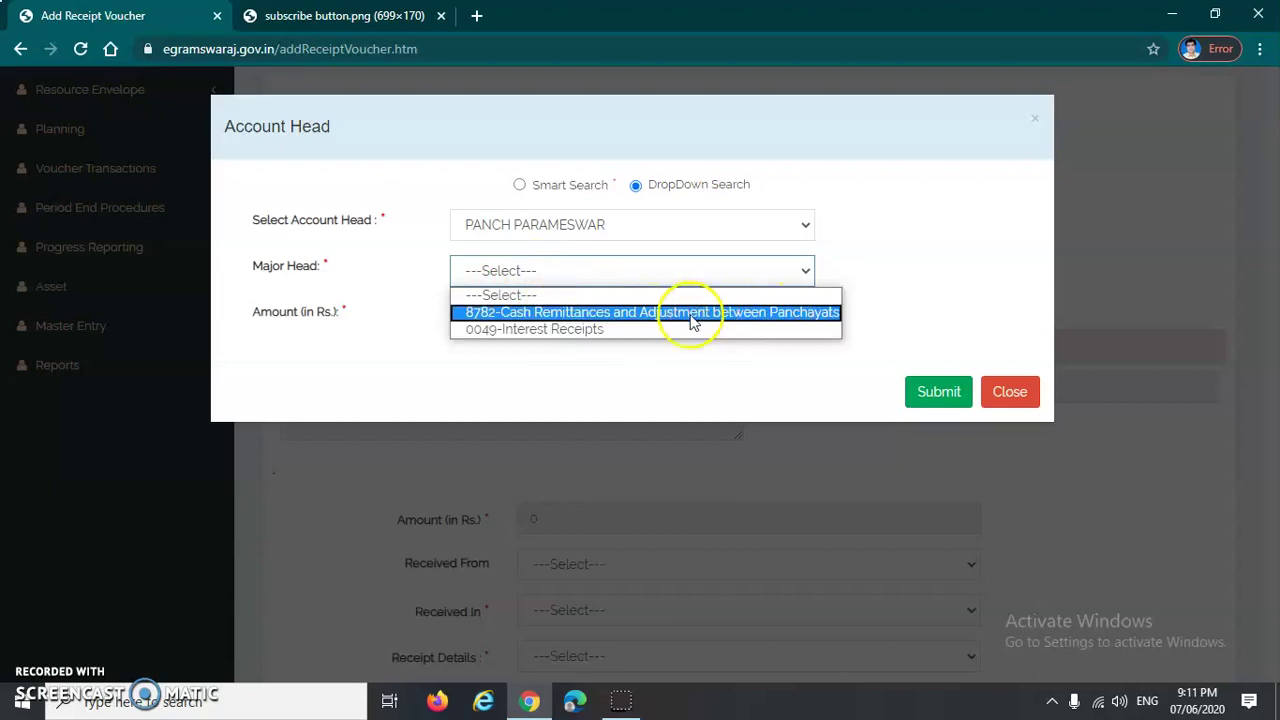
left_click(593, 330)
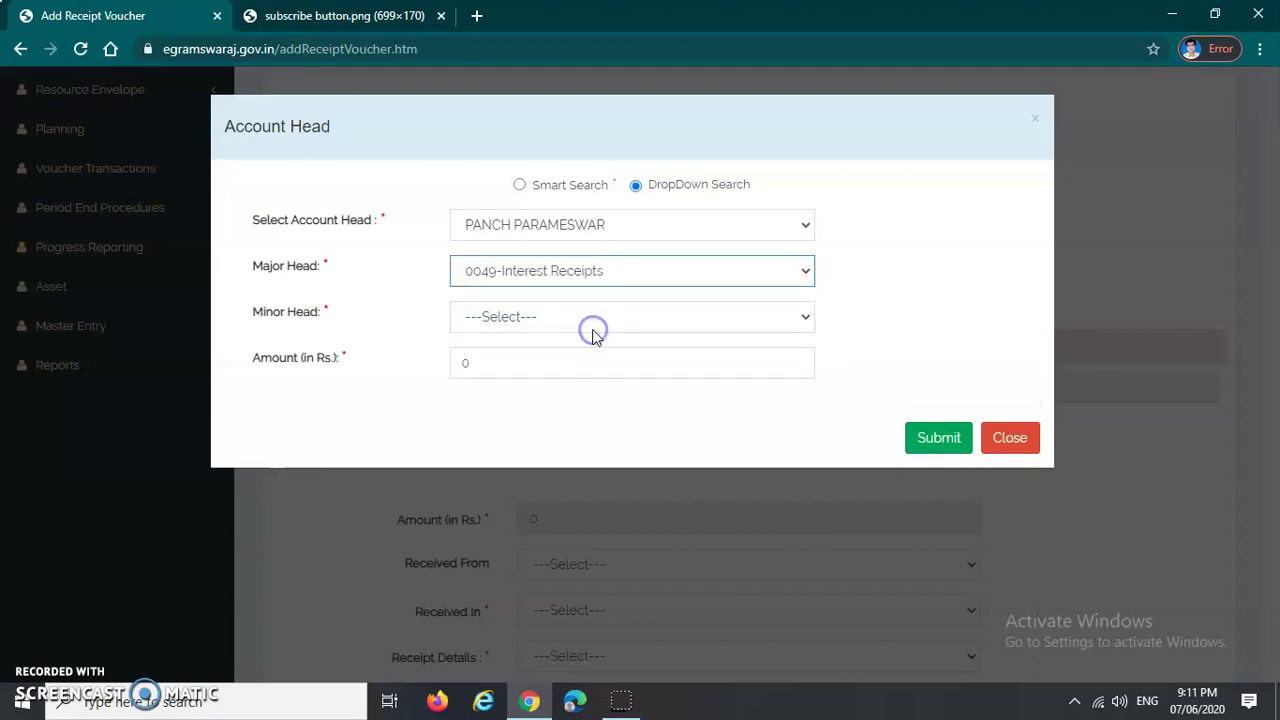
left_click(648, 318)
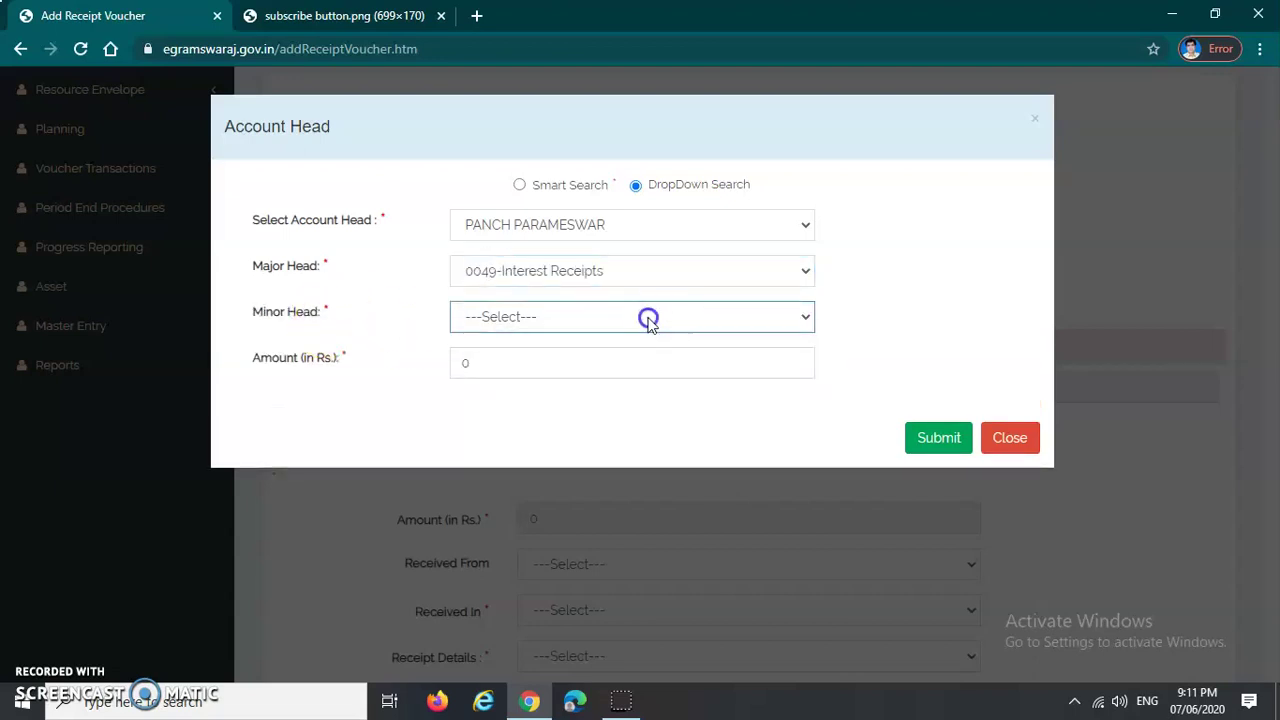
left_click(650, 318)
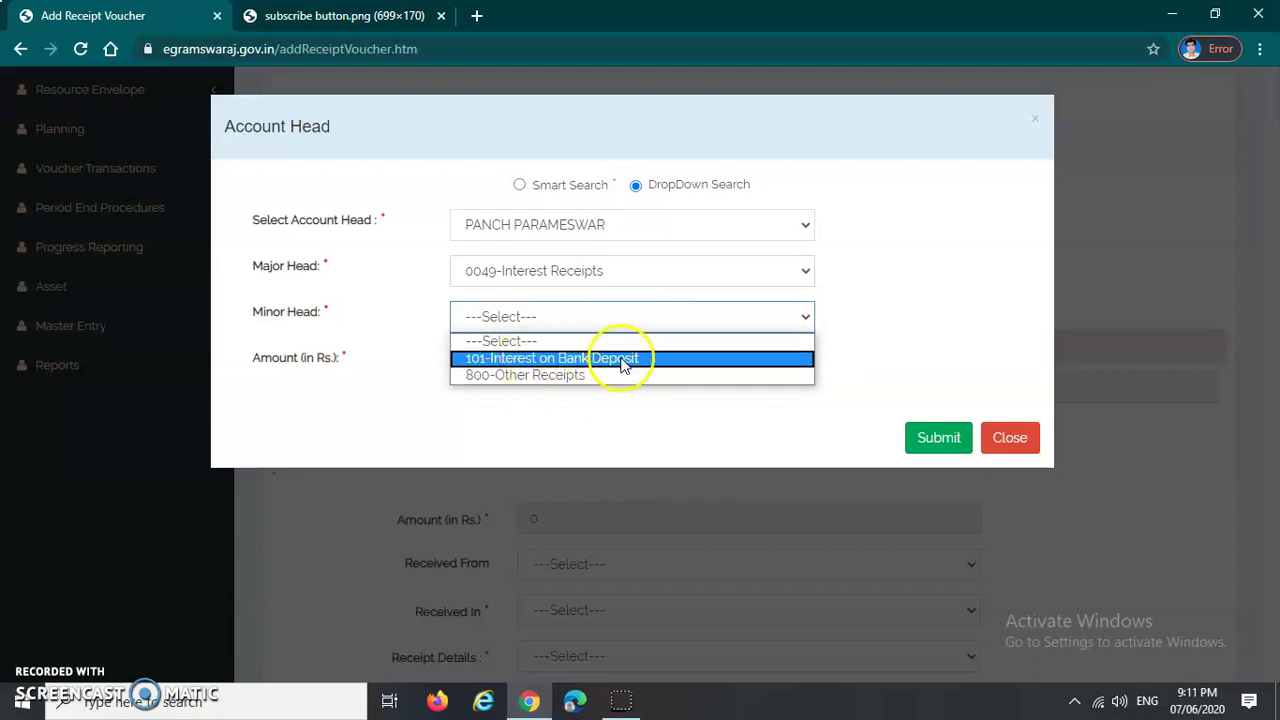
left_click(623, 358)
left_click(543, 366)
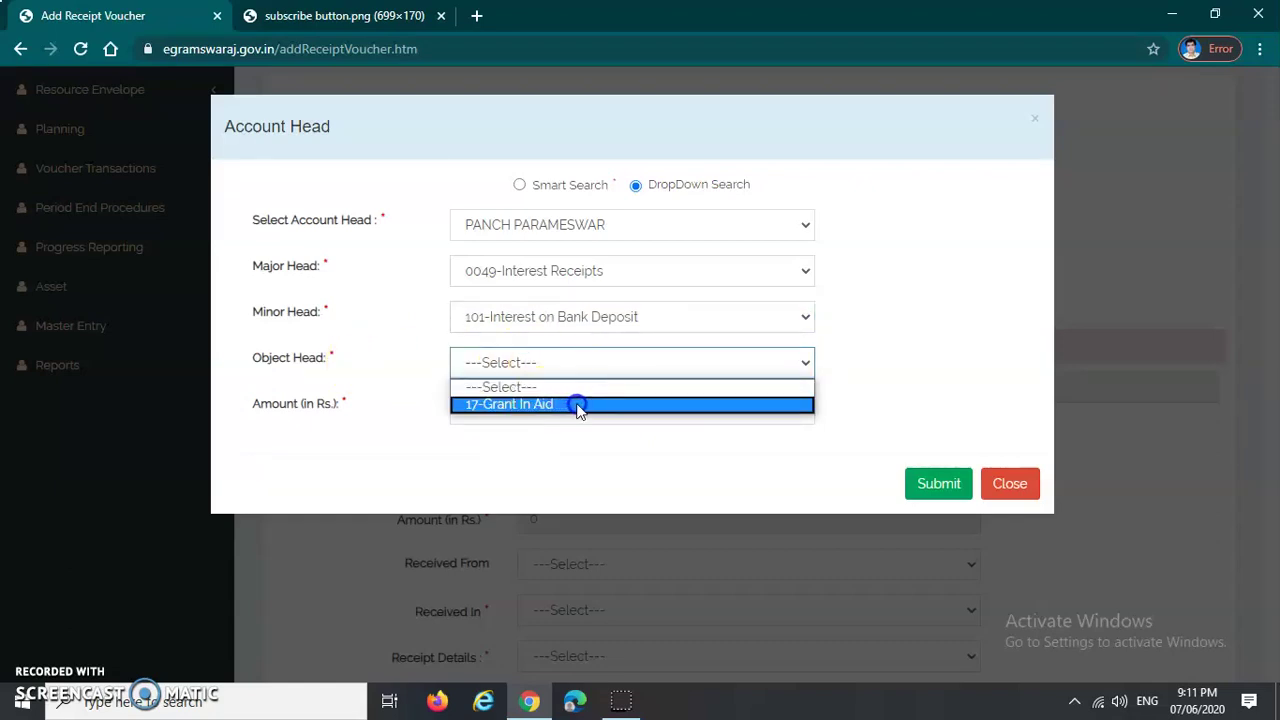
left_click(578, 405)
Step: Enter the amount 4500 for this head and submit it to the voucher
left_click(604, 411)
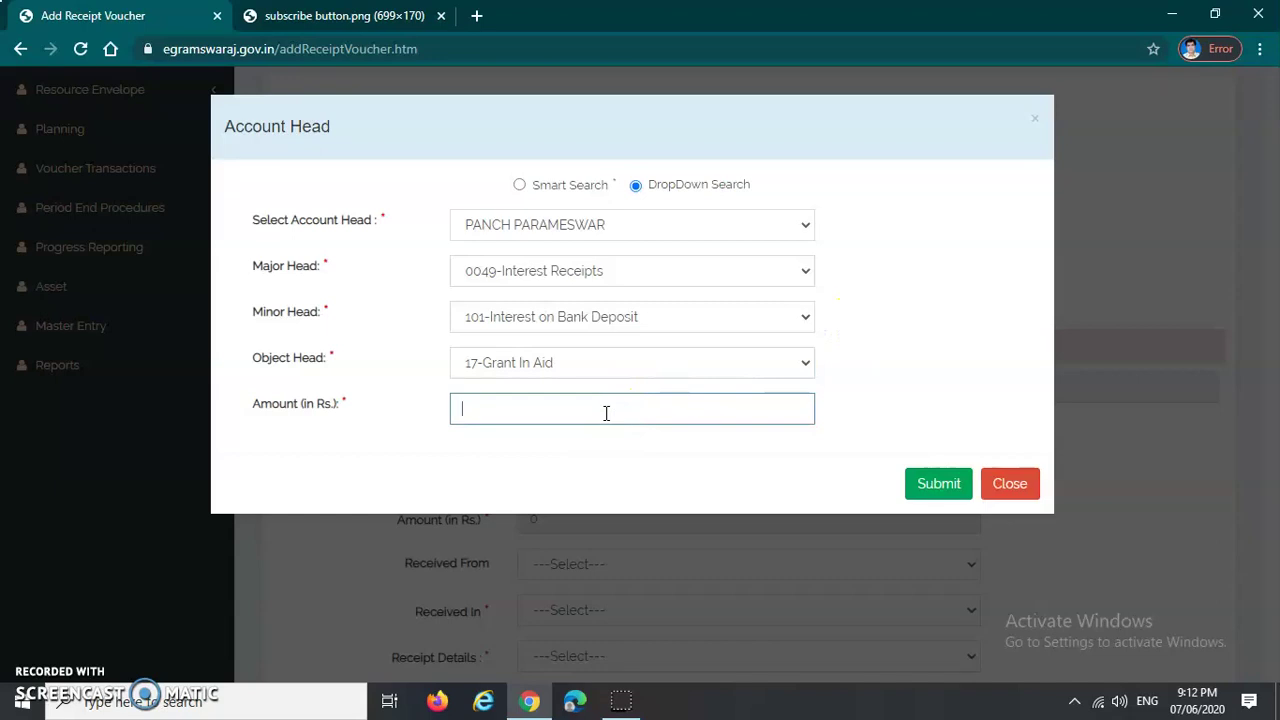
type("4500")
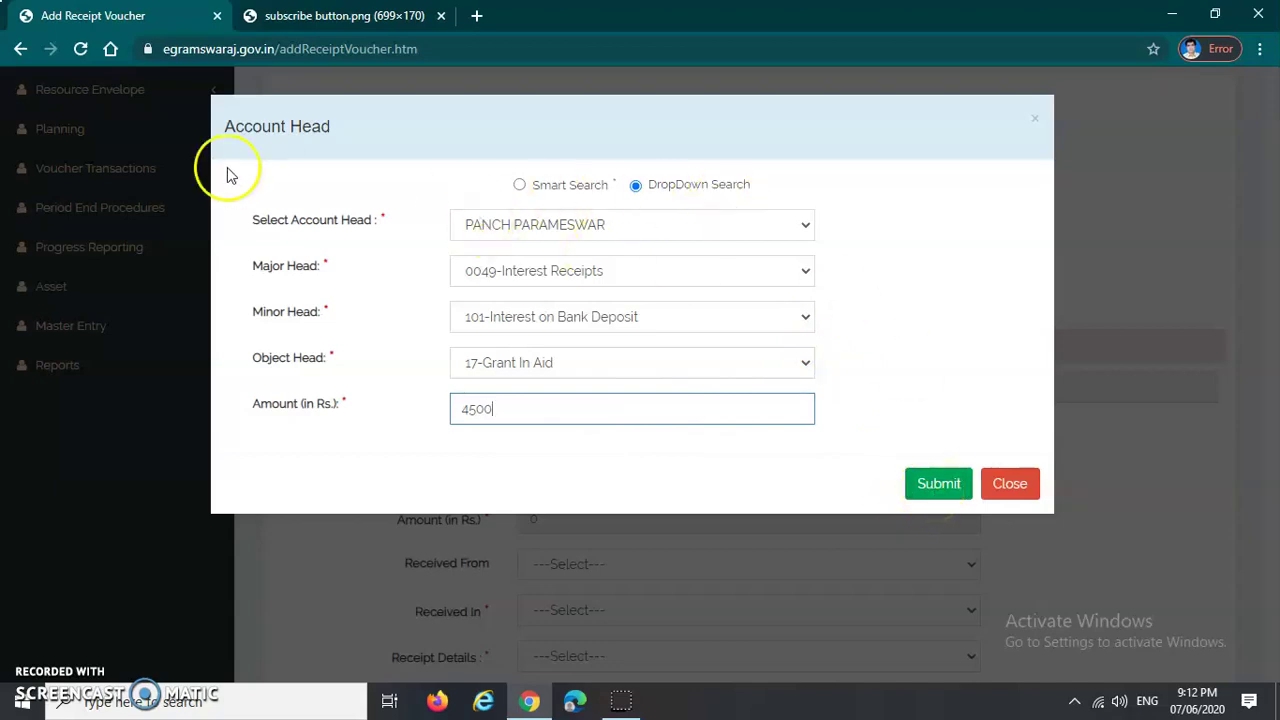
left_click_drag(224, 128, 362, 136)
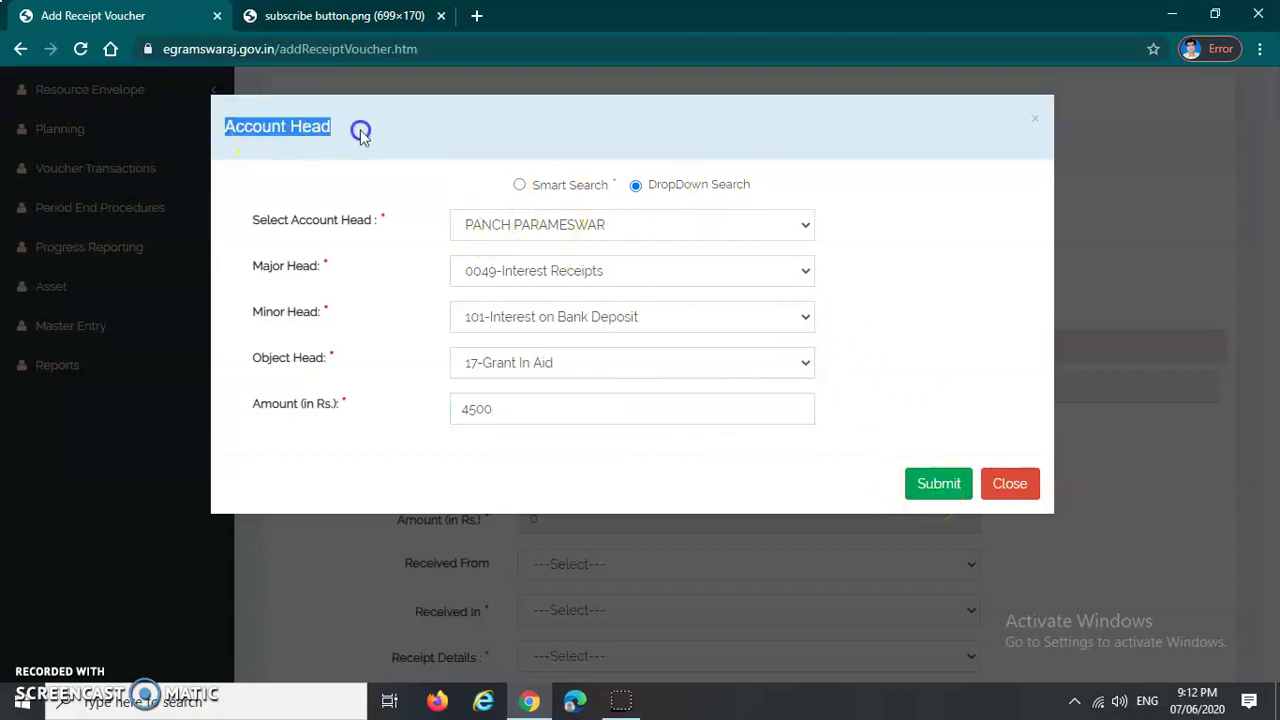
left_click(688, 160)
triple_click(878, 240)
left_click(940, 355)
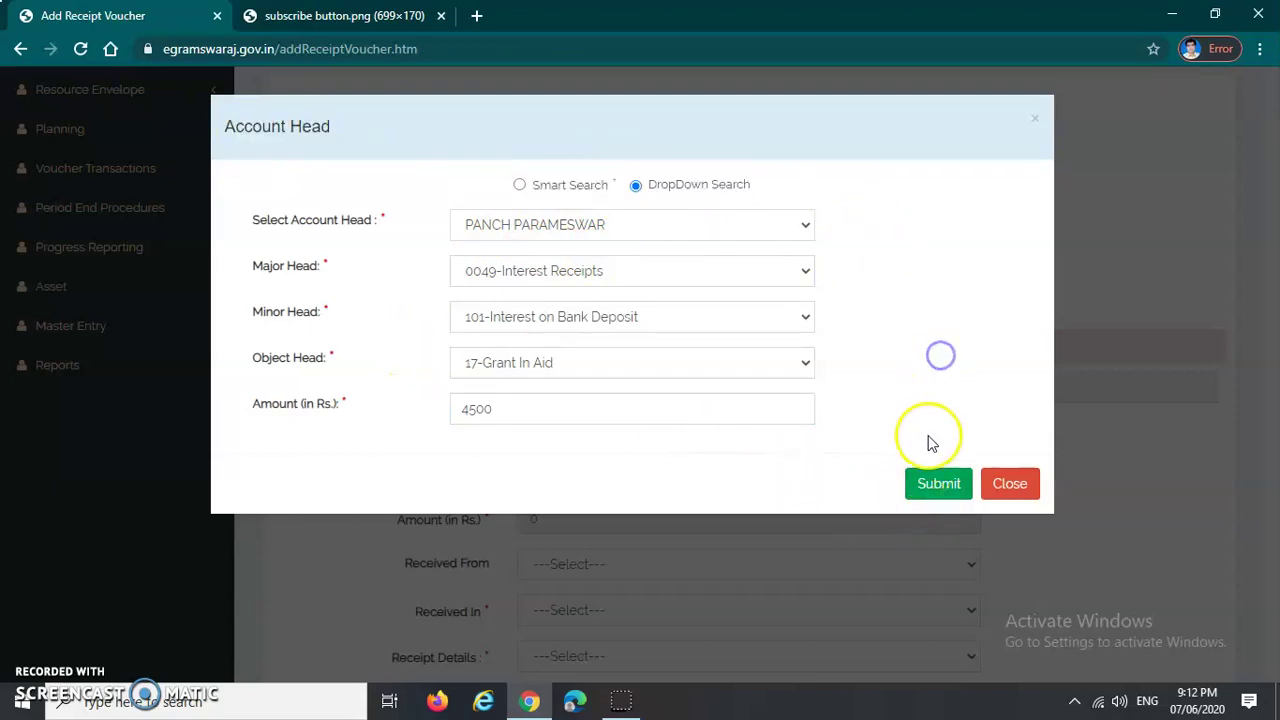
left_click(937, 484)
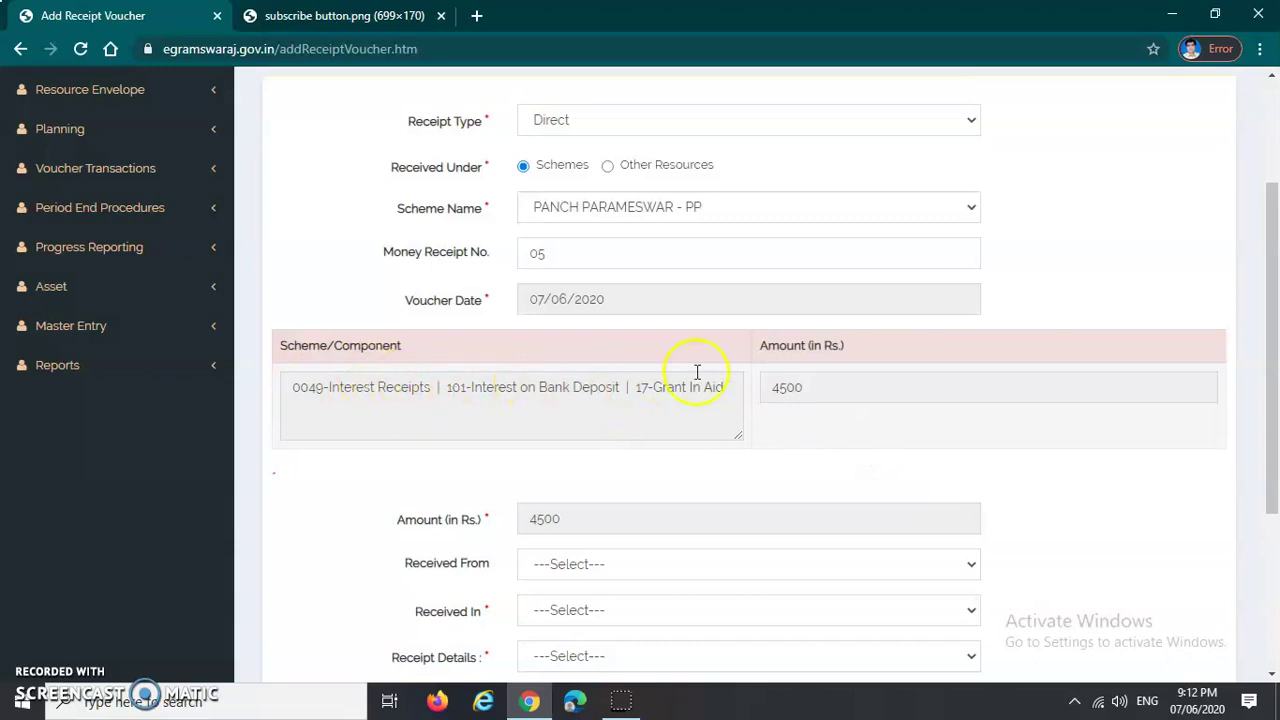
Step: Set Received In to Bank in the voucher's payment section
scroll(814, 400, "down", 2)
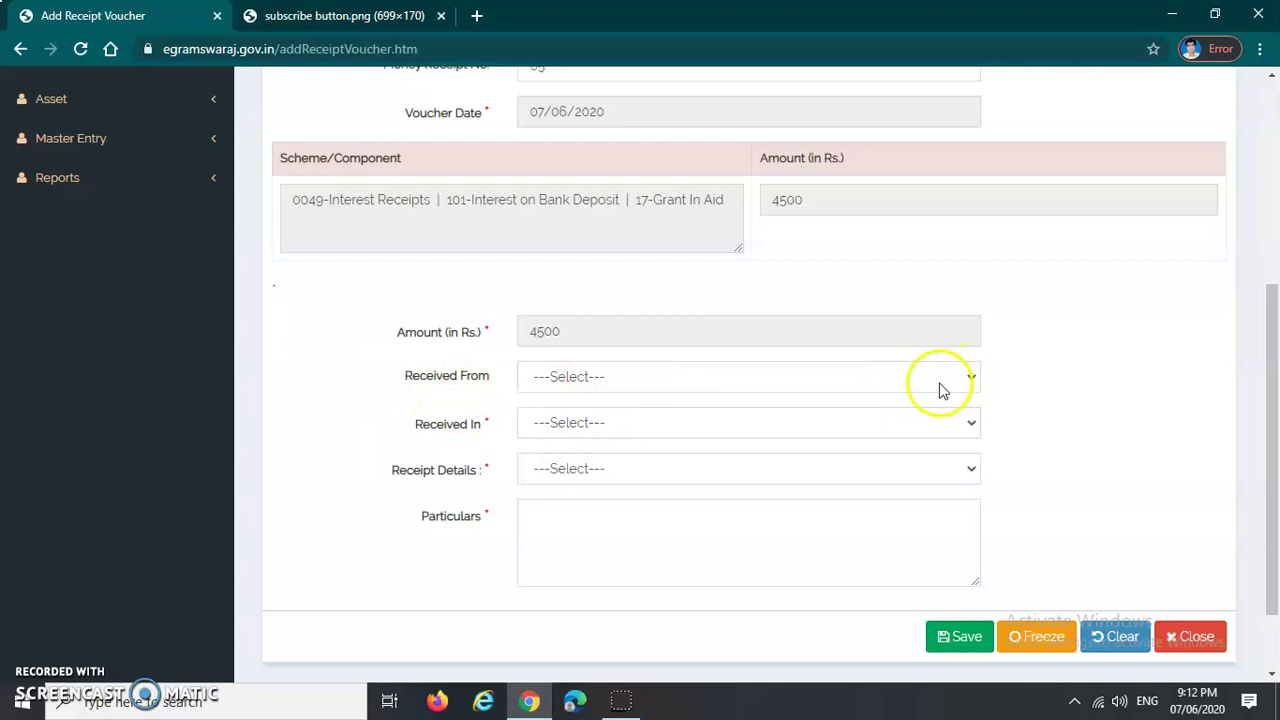
scroll(900, 385, "down", 1)
left_click(629, 331)
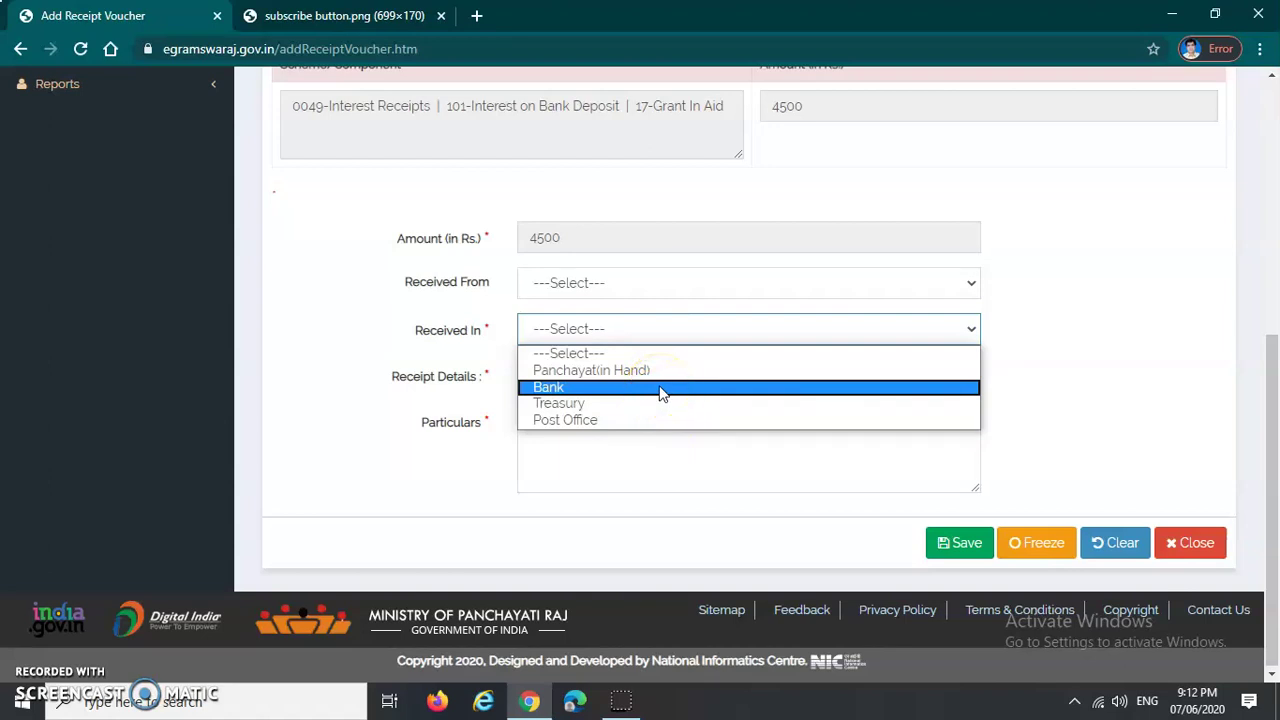
left_click(660, 390)
Step: Check the Account No dropdown, which lists no bank accounts
left_click(634, 383)
left_click(636, 390)
left_click(636, 388)
left_click(636, 388)
left_click(1096, 364)
left_click(962, 377)
left_click(955, 379)
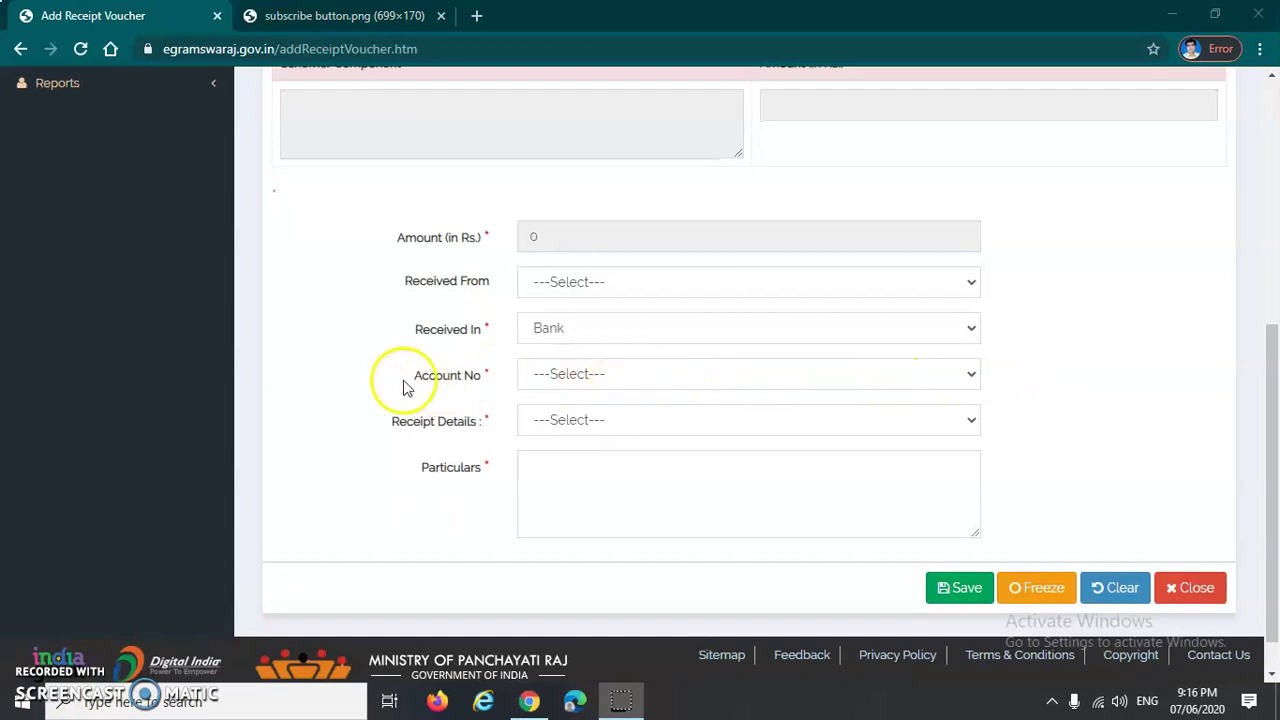
left_click_drag(406, 383, 484, 384)
left_click(487, 381)
left_click_drag(414, 330, 485, 331)
Step: Keep Bank as Received In and recheck the still-empty Account No list
left_click(615, 338)
left_click(612, 332)
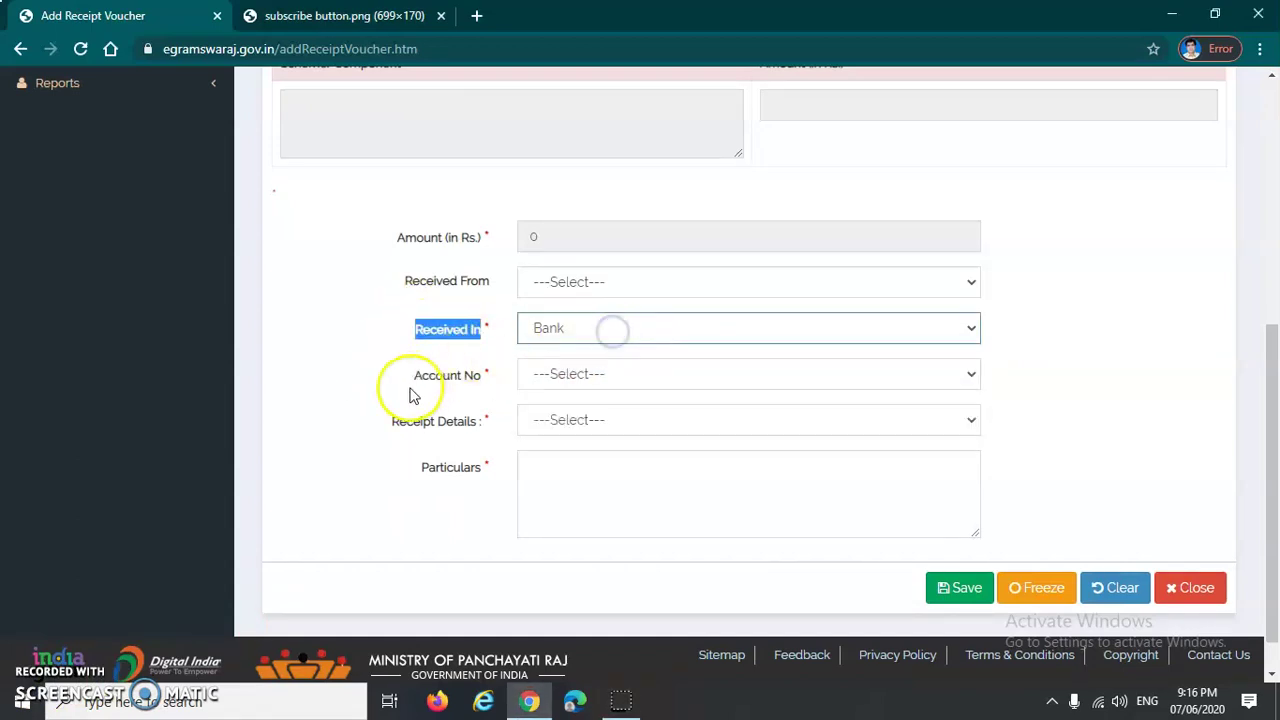
left_click_drag(412, 377, 491, 385)
left_click(491, 383)
left_click(638, 374)
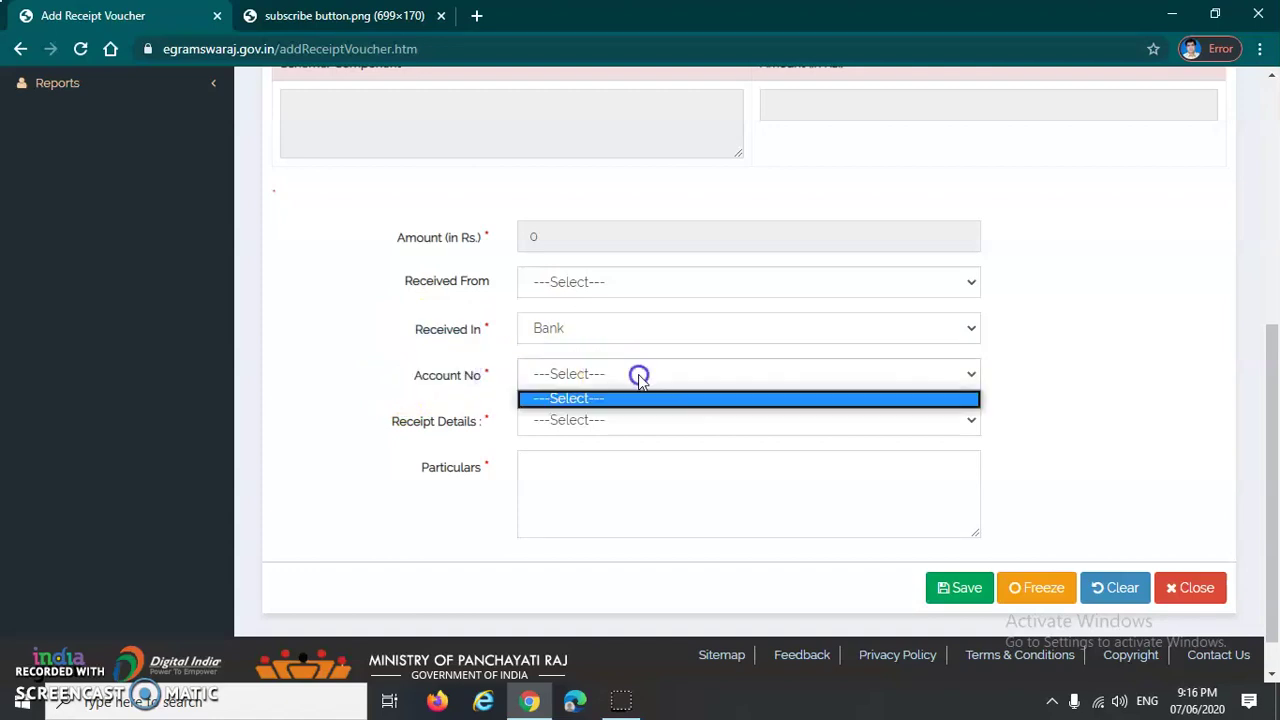
left_click(638, 374)
left_click(634, 371)
left_click(596, 377)
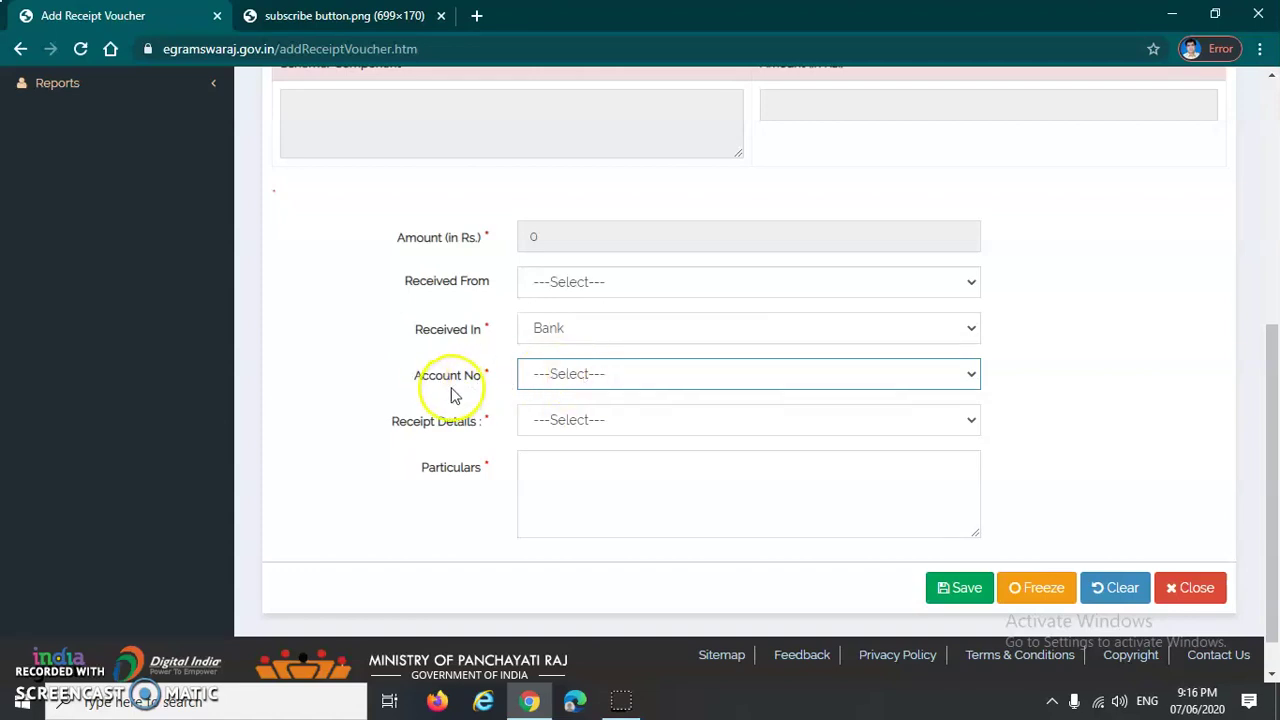
left_click_drag(403, 386, 491, 371)
left_click(490, 372)
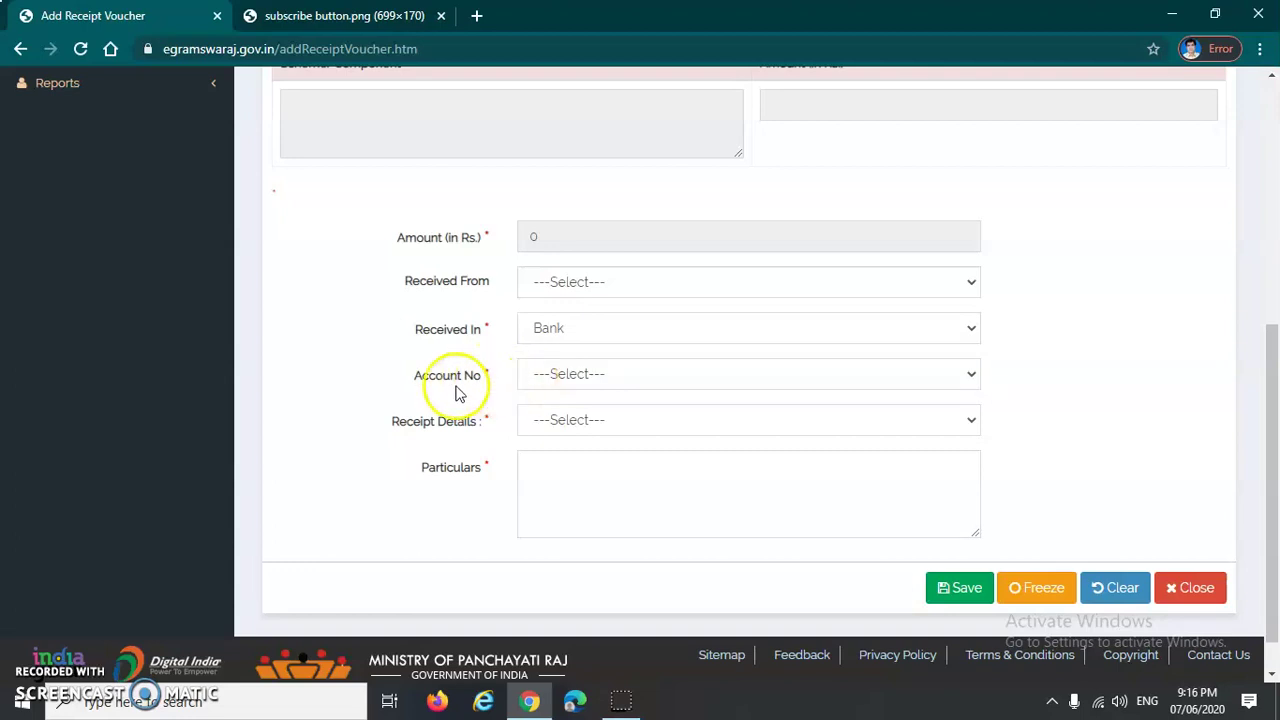
double_click(454, 382)
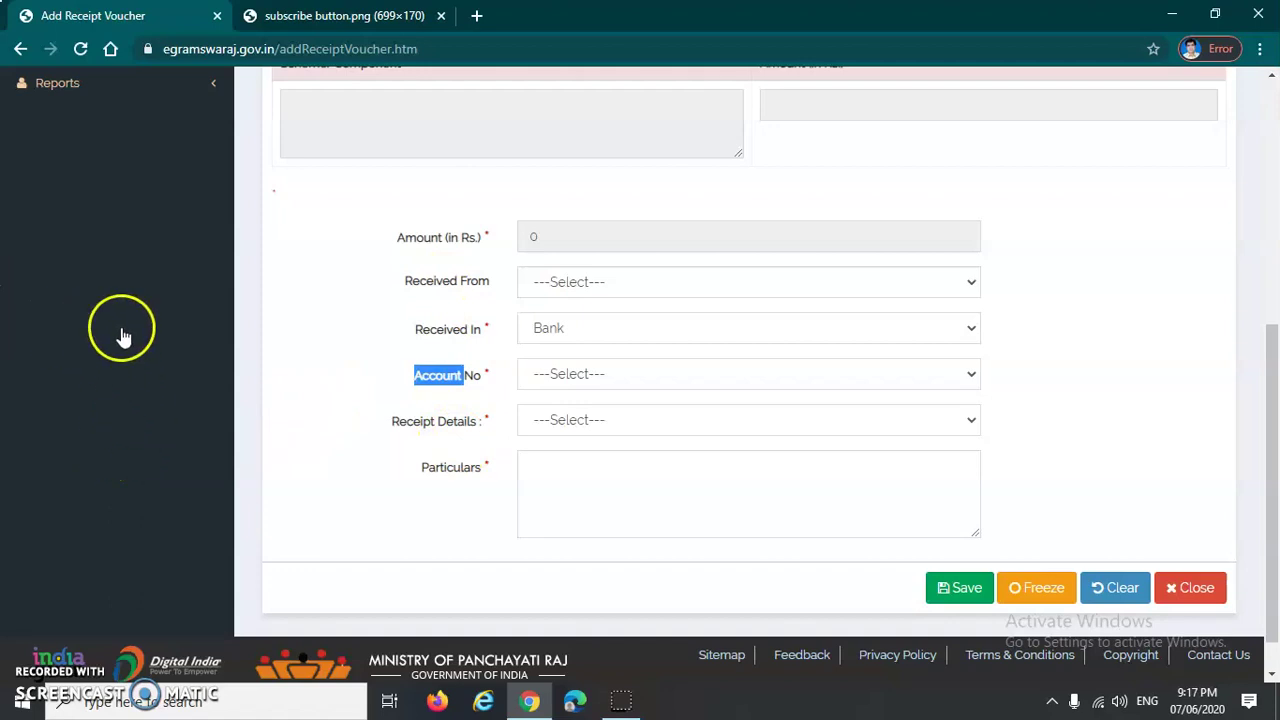
Step: Go to Master Entry > Bank Account > Add to open the Add Bank Account page
left_click(82, 335)
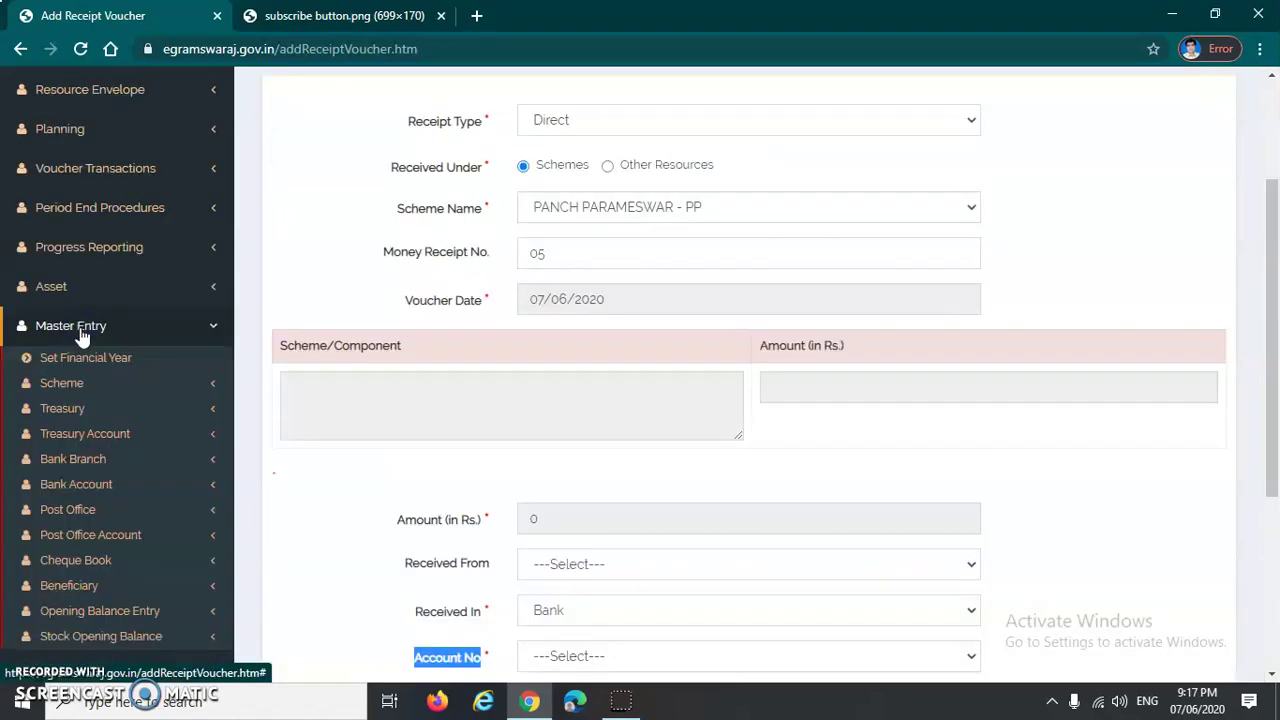
scroll(82, 335, "down", 2)
left_click_drag(86, 290, 47, 305)
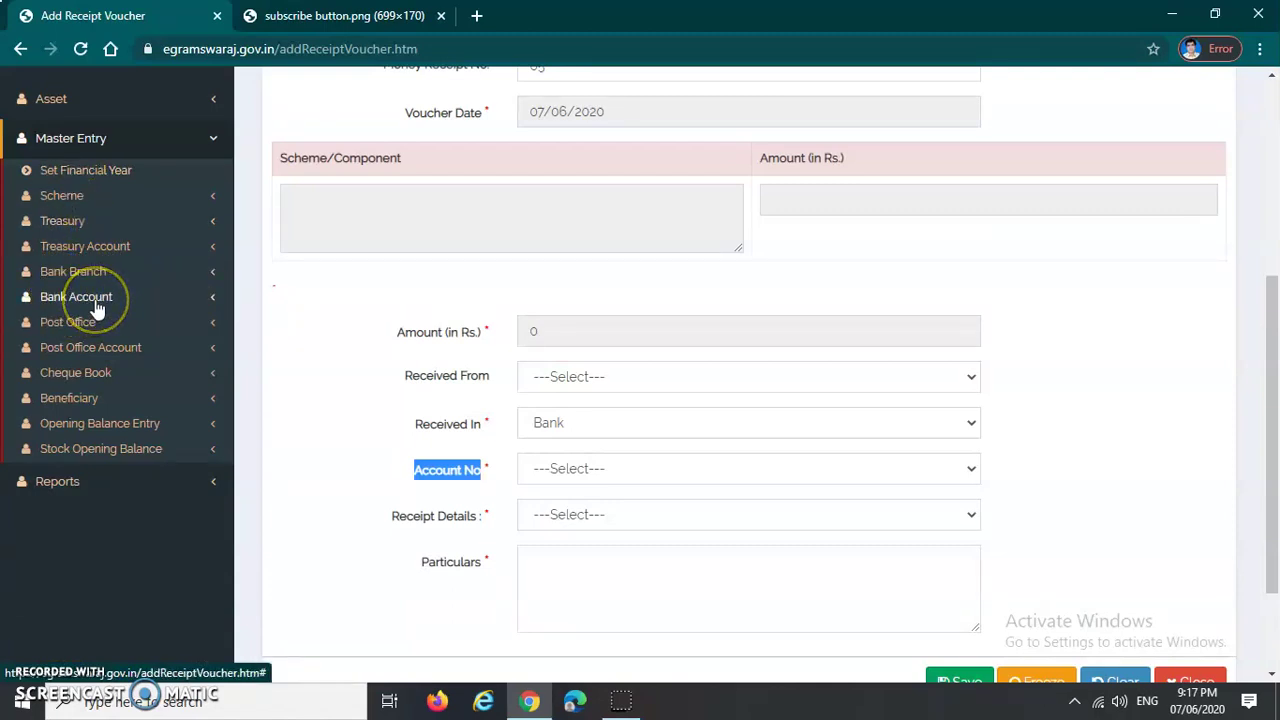
left_click(90, 300)
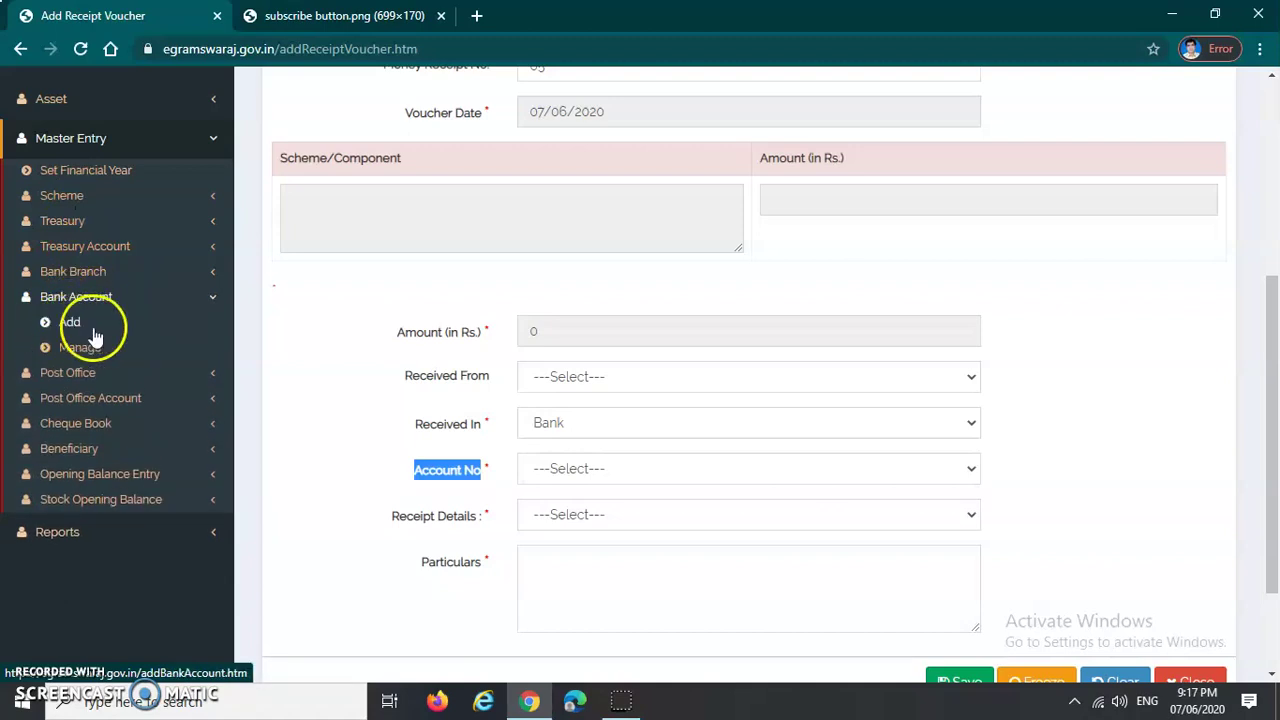
left_click(70, 325)
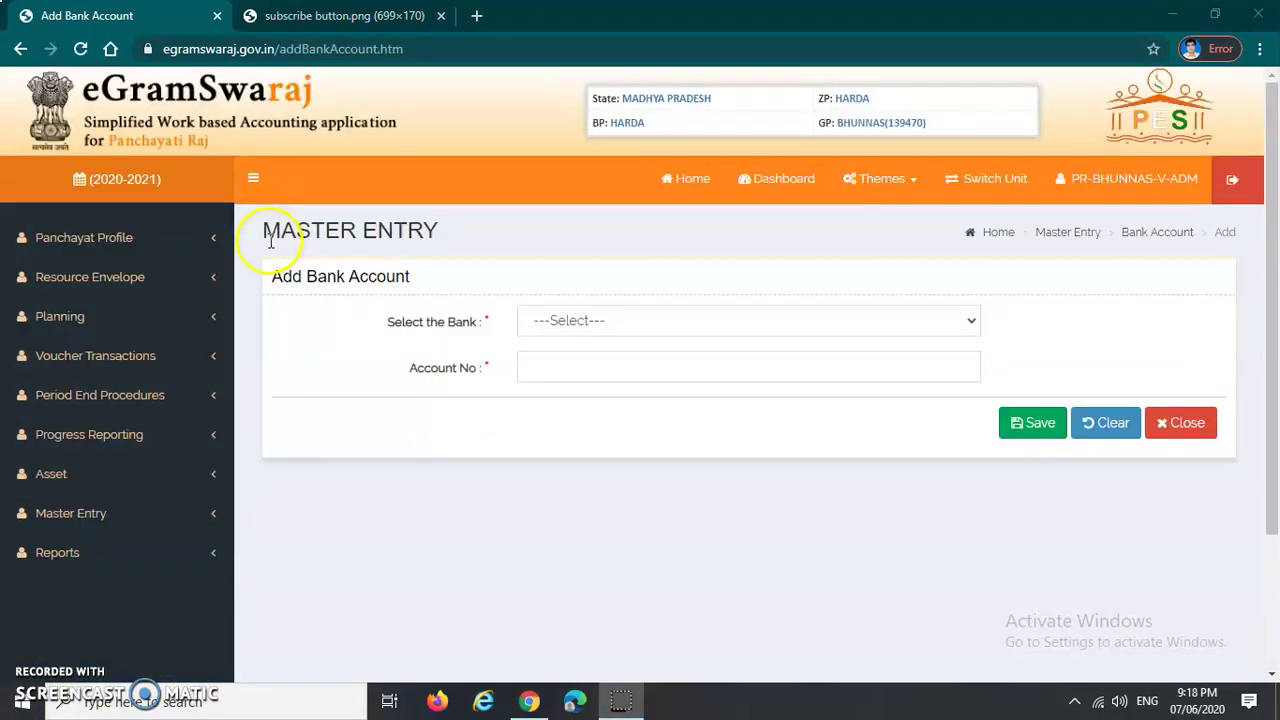
left_click_drag(262, 232, 457, 237)
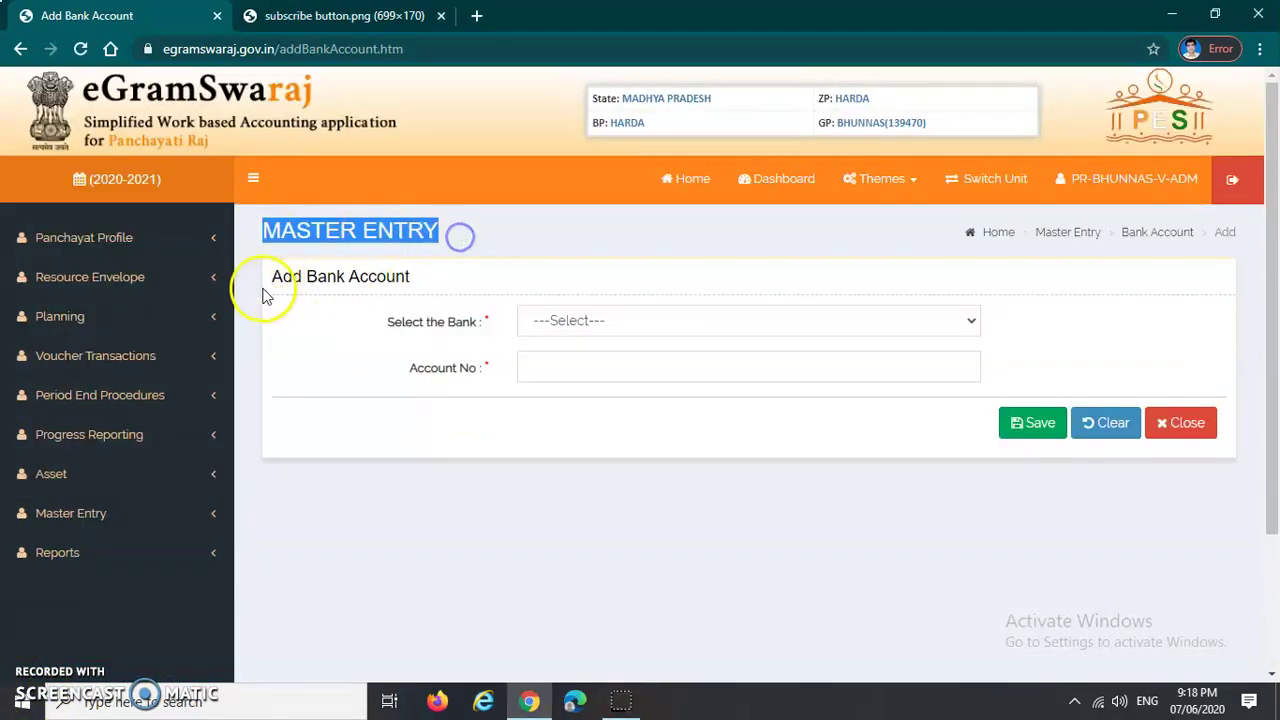
Step: Choose BANK OF BARODA, its Nehru Colony Harda branch, and paste in the account number
left_click(614, 329)
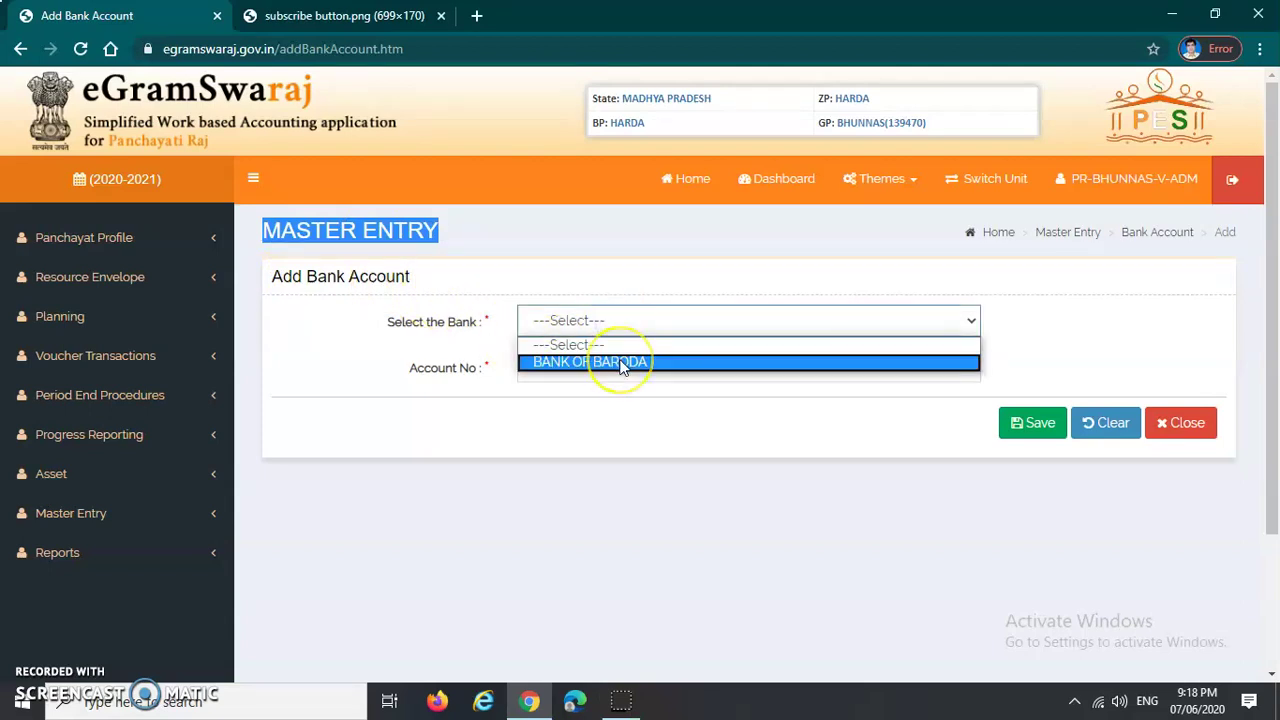
left_click(620, 363)
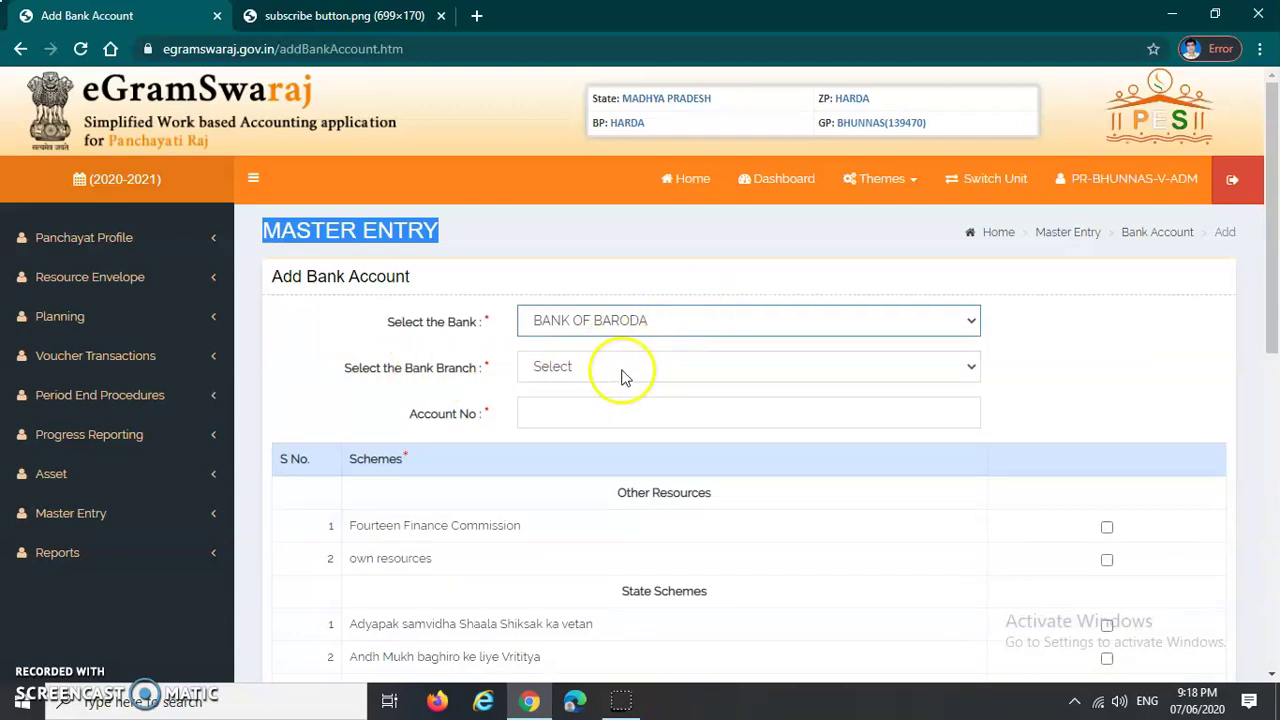
left_click(621, 367)
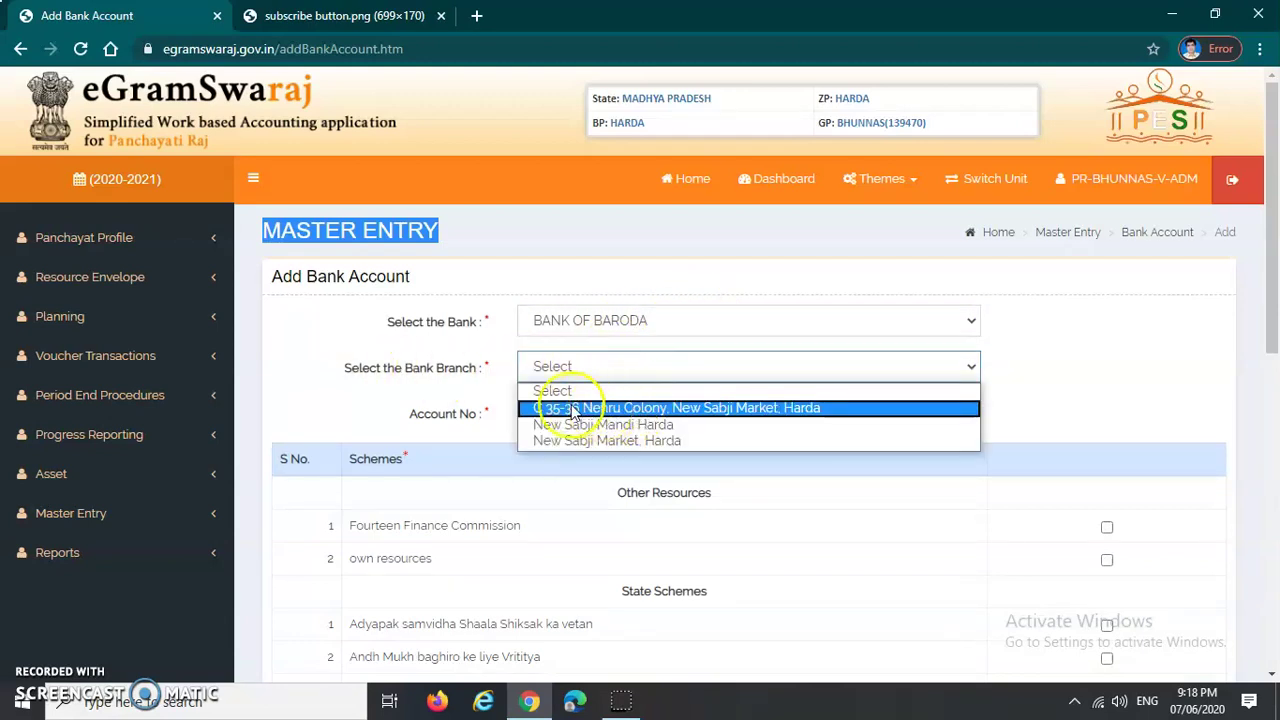
left_click(603, 407)
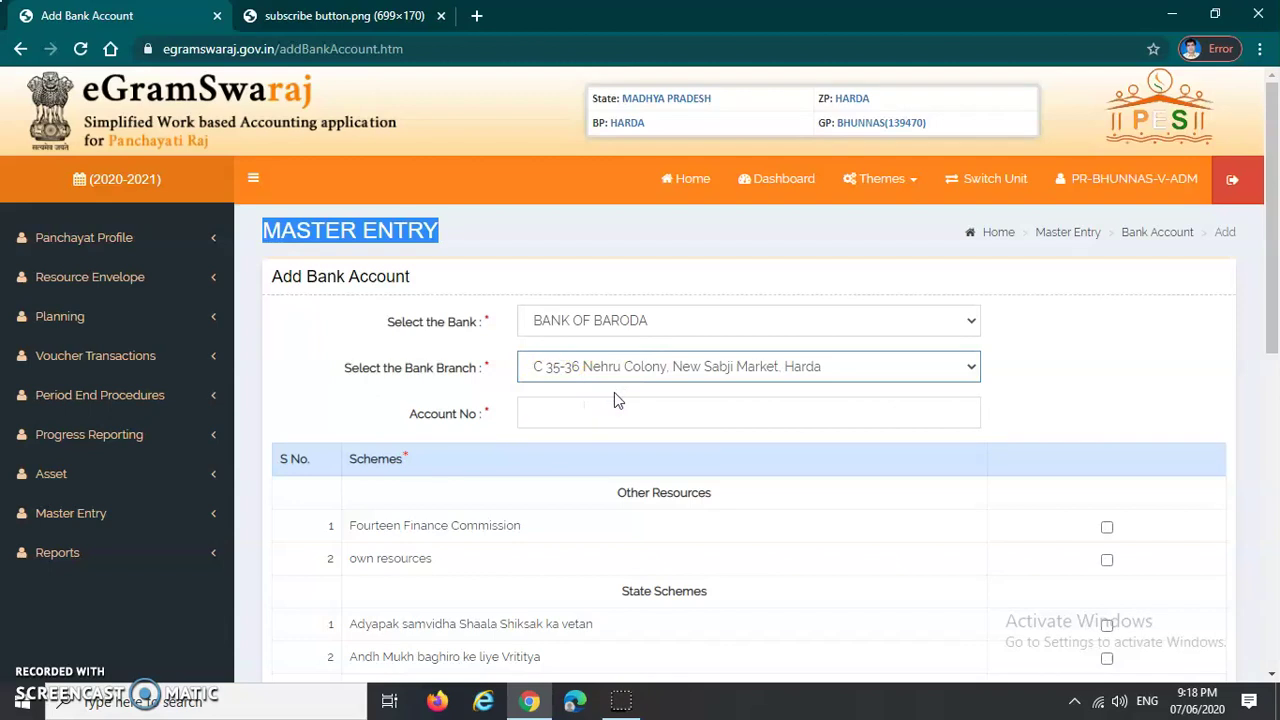
left_click(594, 411)
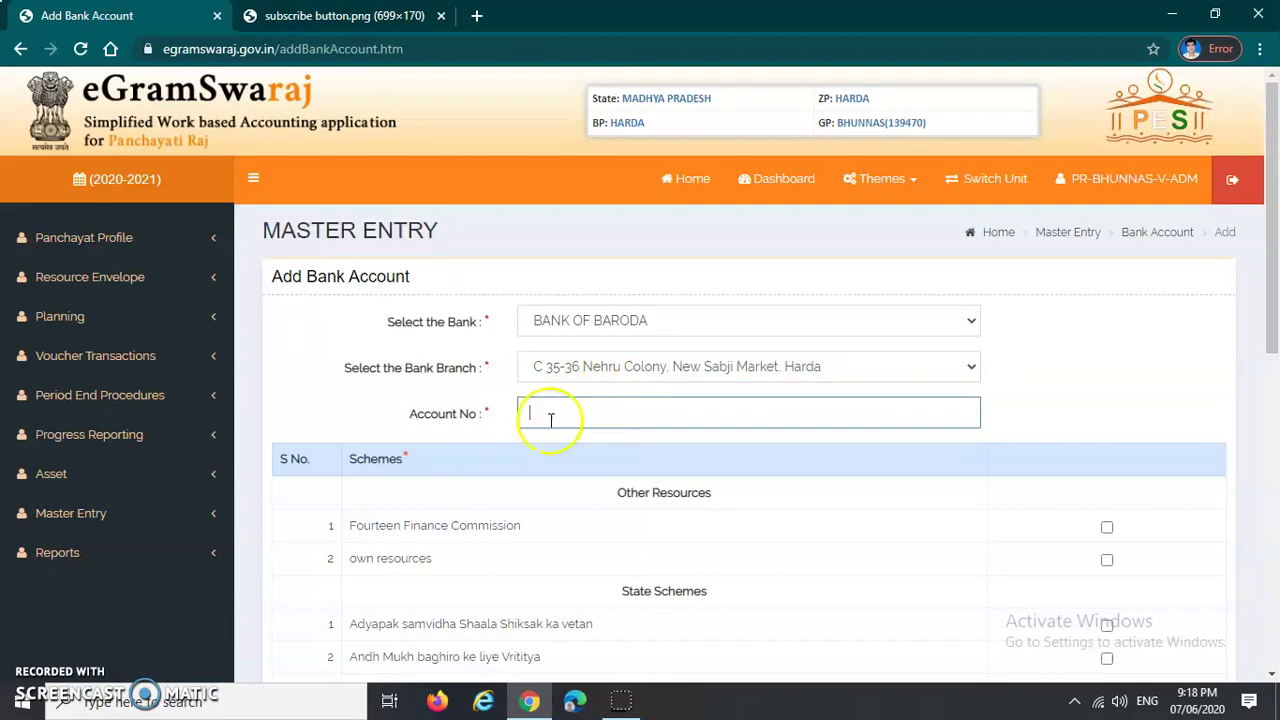
key("ctrl+v")
scroll(431, 238, "down", 2)
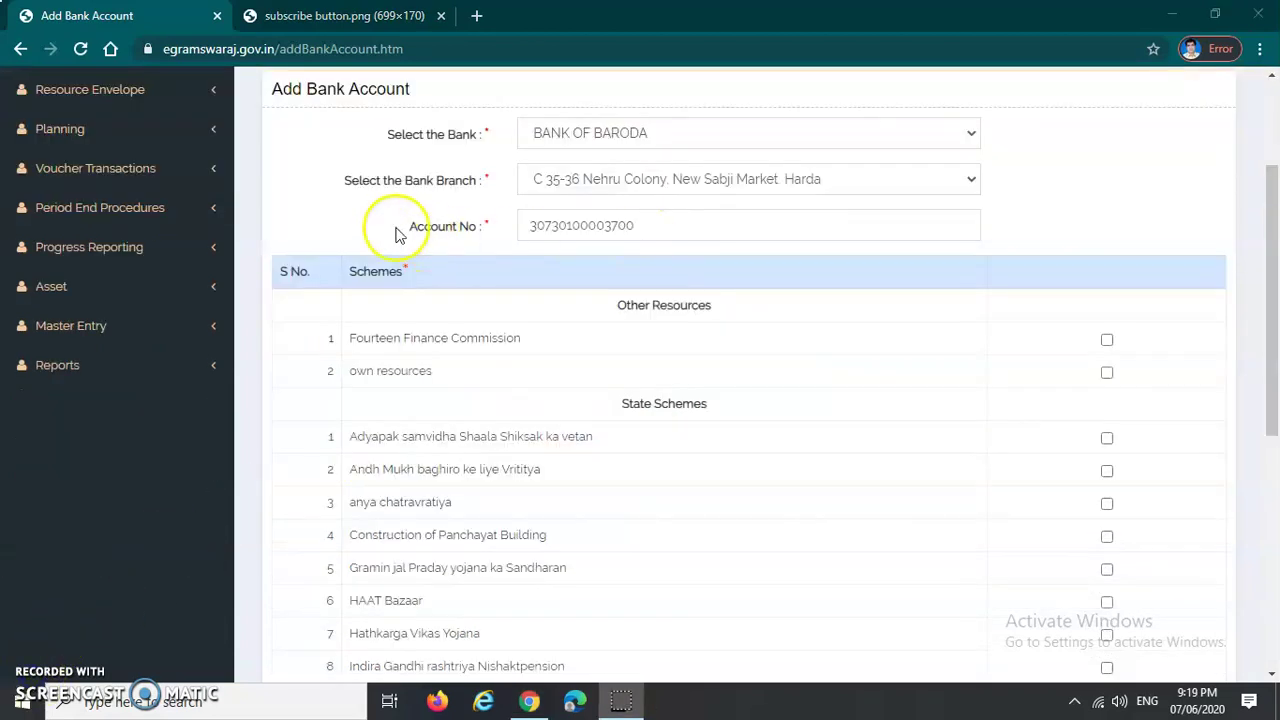
left_click_drag(400, 228, 486, 226)
left_click(646, 224)
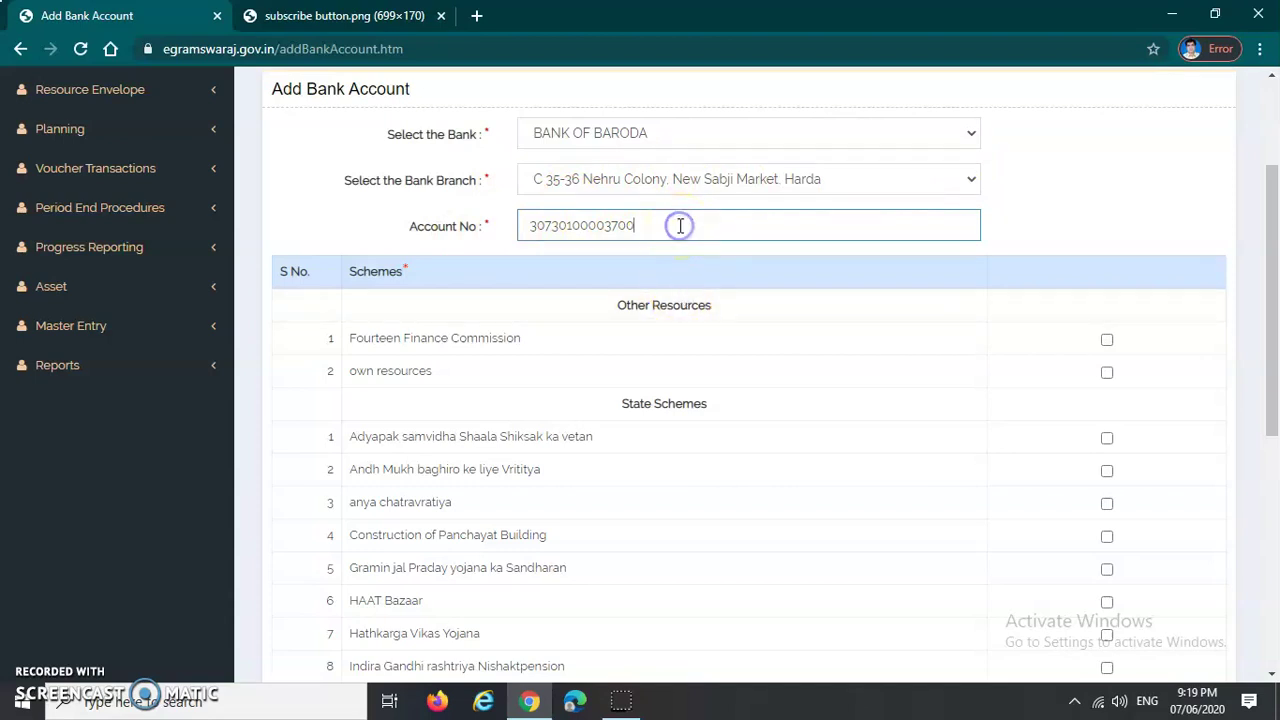
Step: Review the Schemes list, noting Other Resources, Fourteen Finance Commission and own resources
scroll(680, 275, "down", 2)
scroll(683, 280, "up", 1)
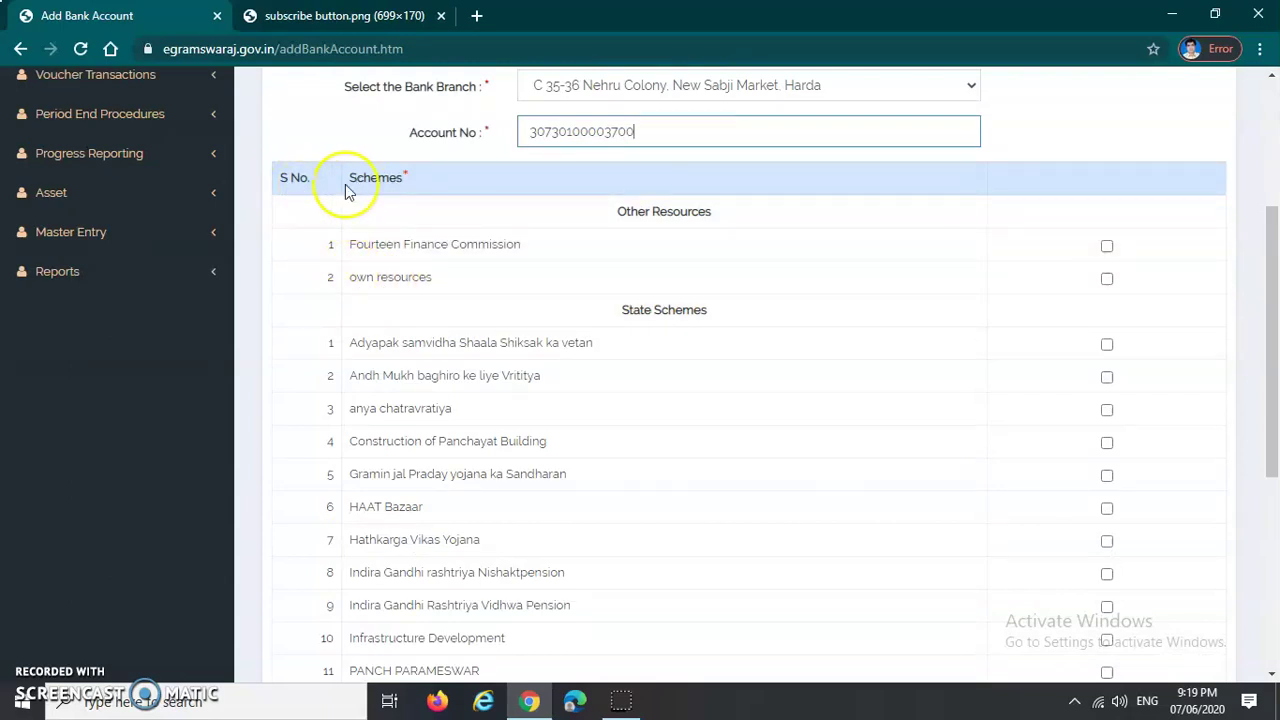
scroll(349, 190, "down", 1)
scroll(349, 190, "up", 1)
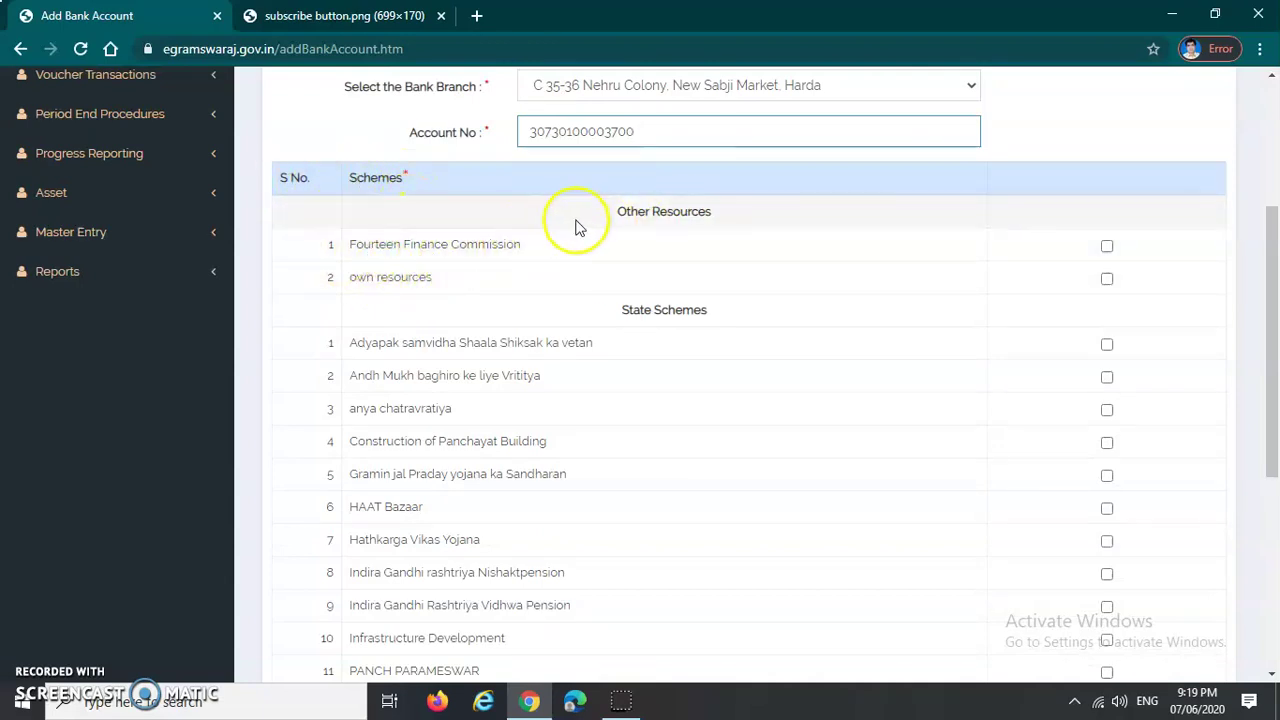
left_click_drag(608, 212, 680, 212)
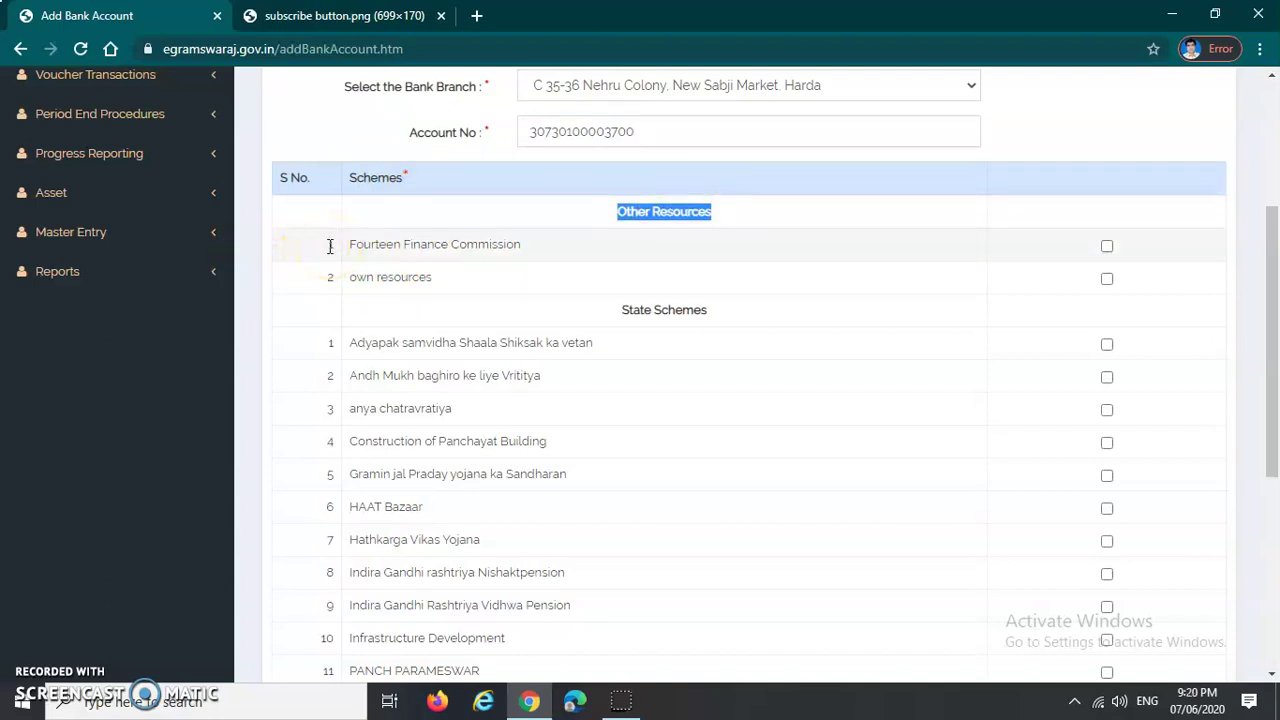
left_click_drag(322, 246, 530, 244)
left_click_drag(312, 287, 413, 280)
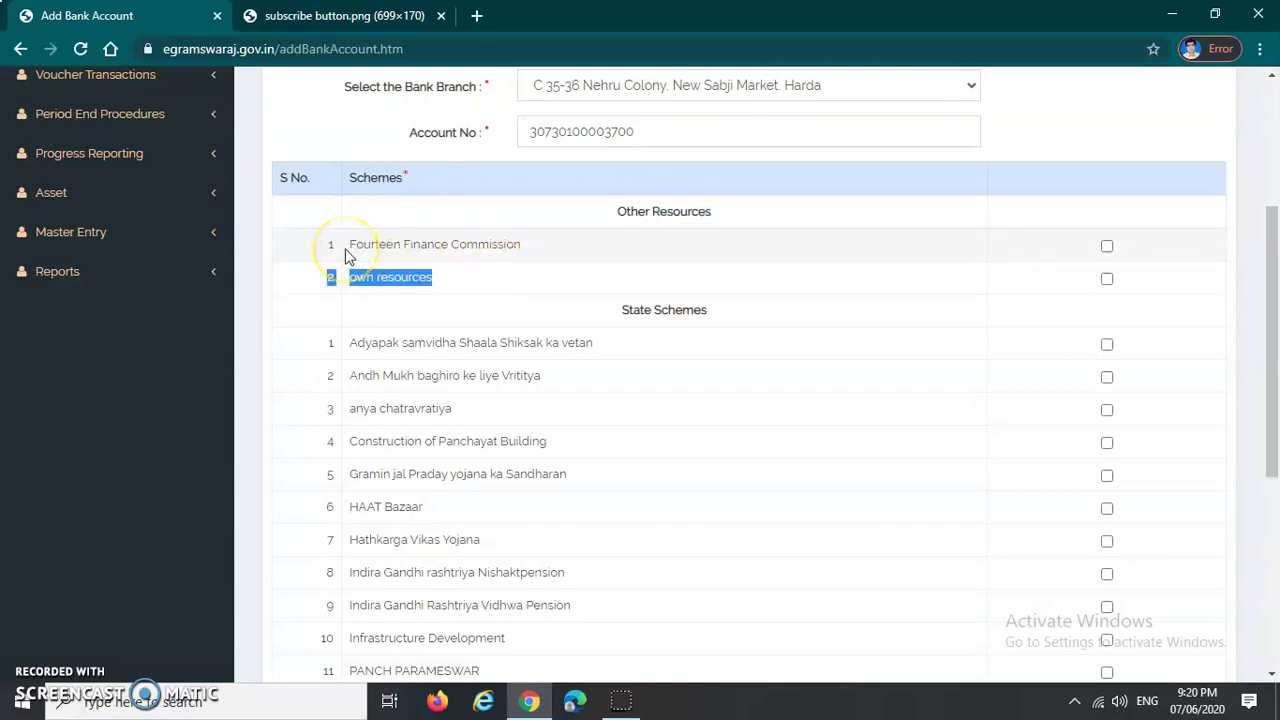
left_click_drag(318, 245, 503, 244)
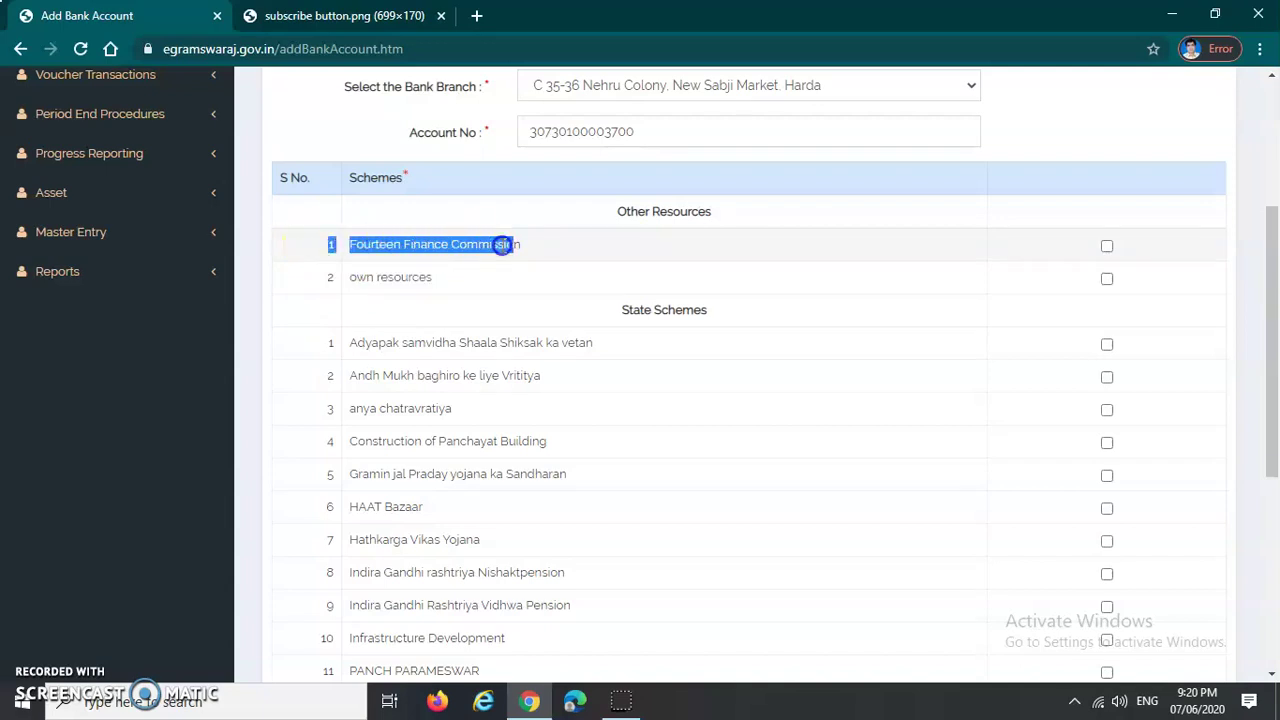
left_click_drag(300, 286, 362, 283)
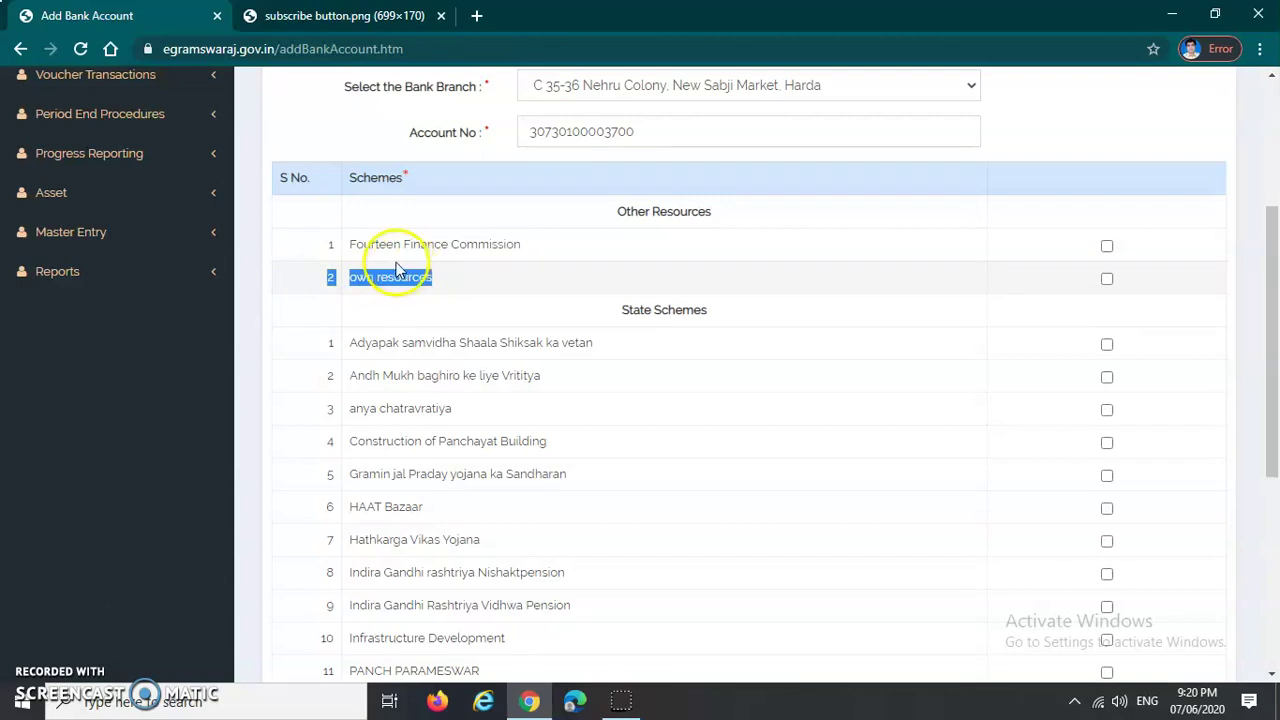
left_click_drag(323, 249, 477, 251)
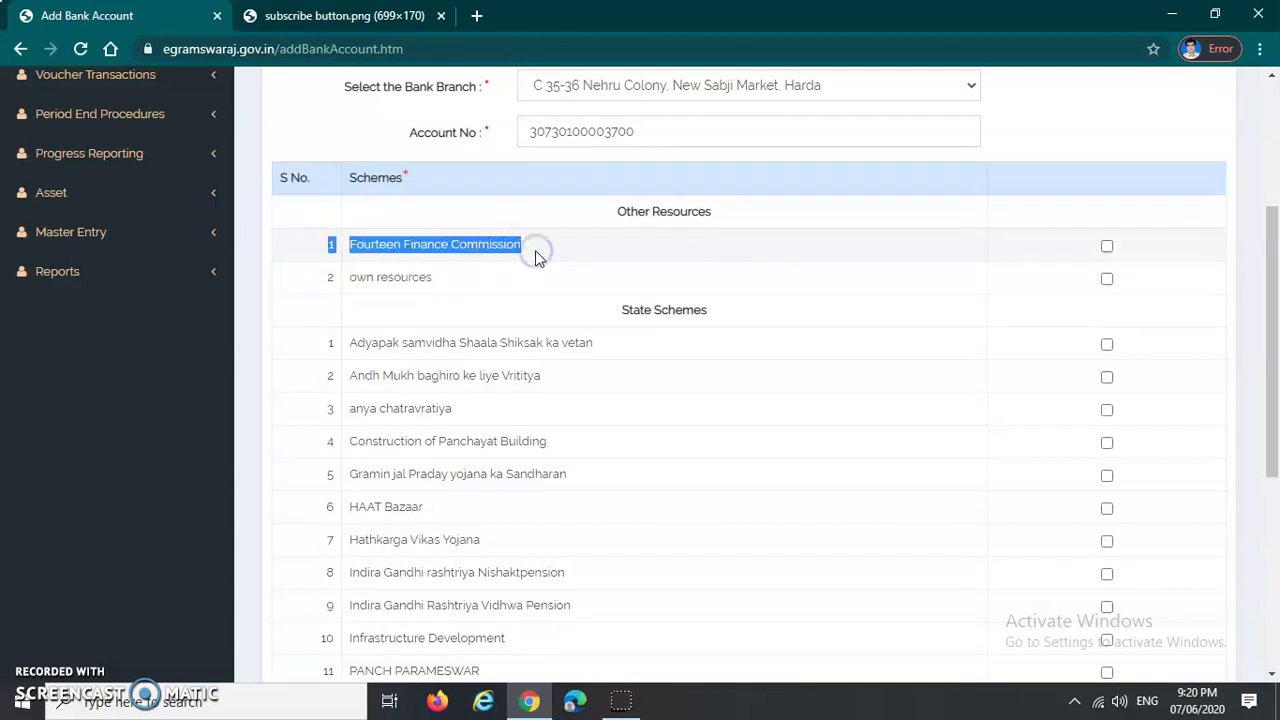
left_click(493, 274)
scroll(608, 323, "down", 1)
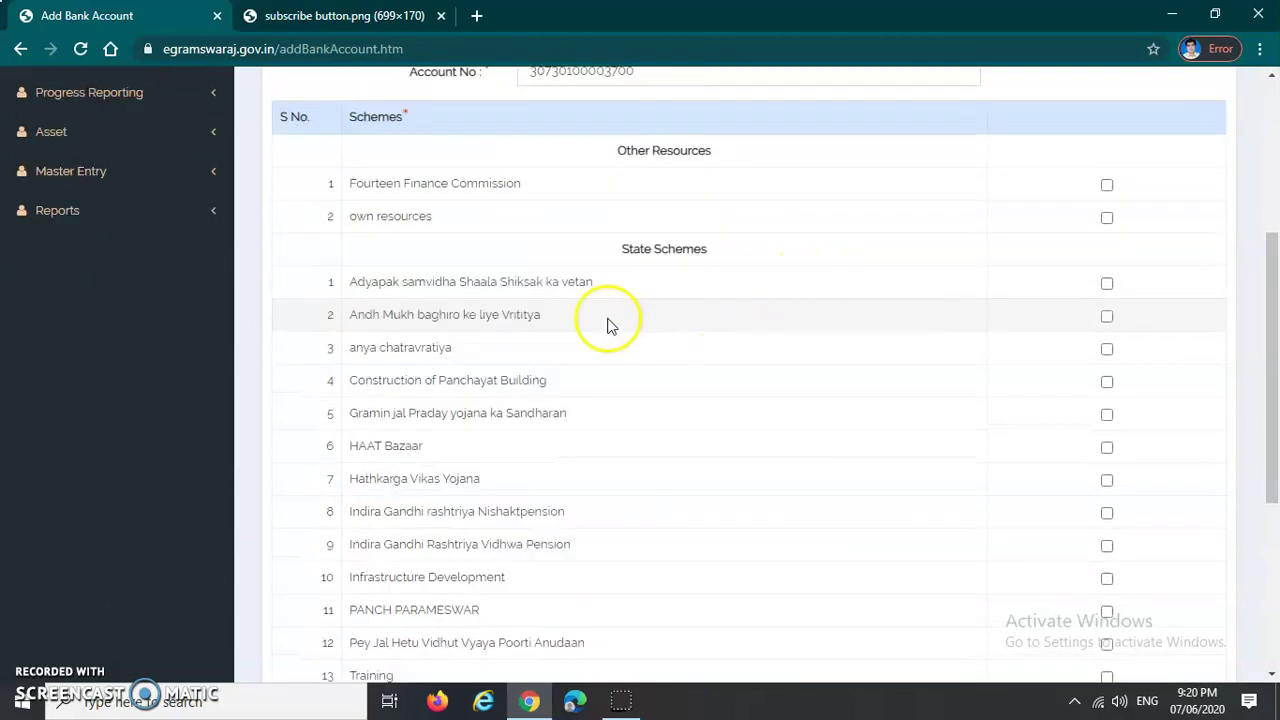
scroll(614, 220, "down", 4)
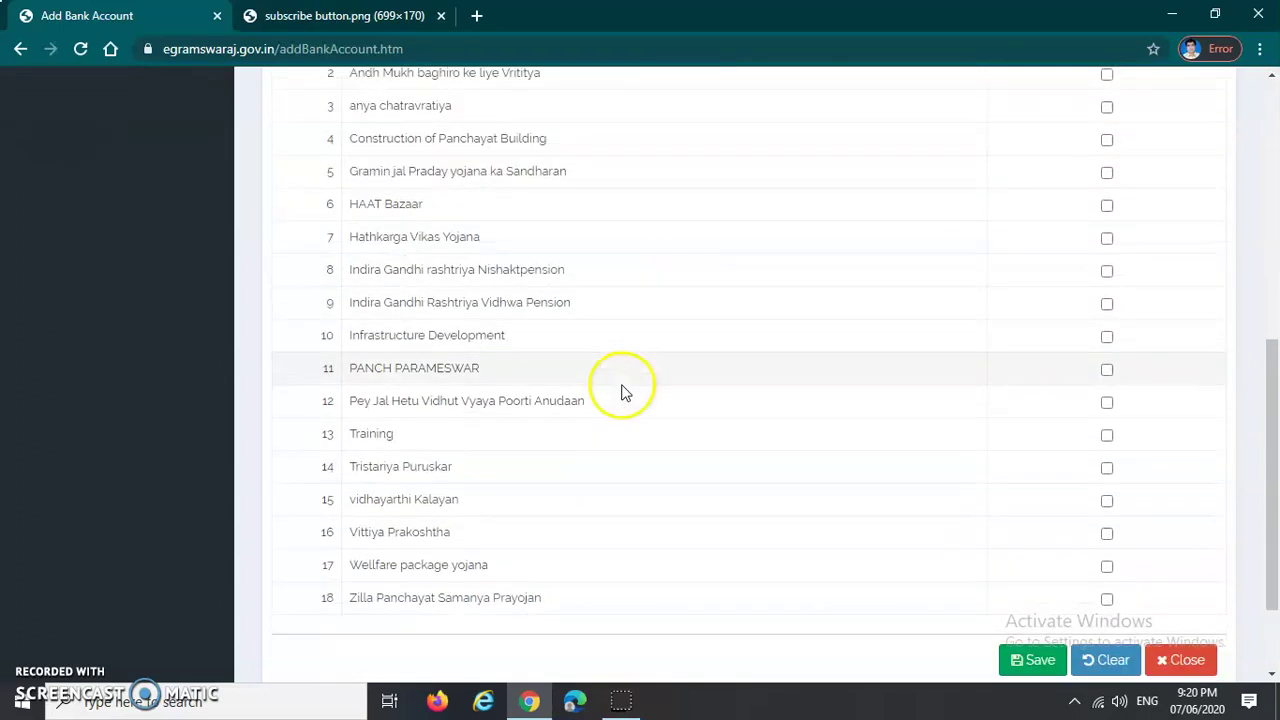
scroll(658, 476, "up", 5)
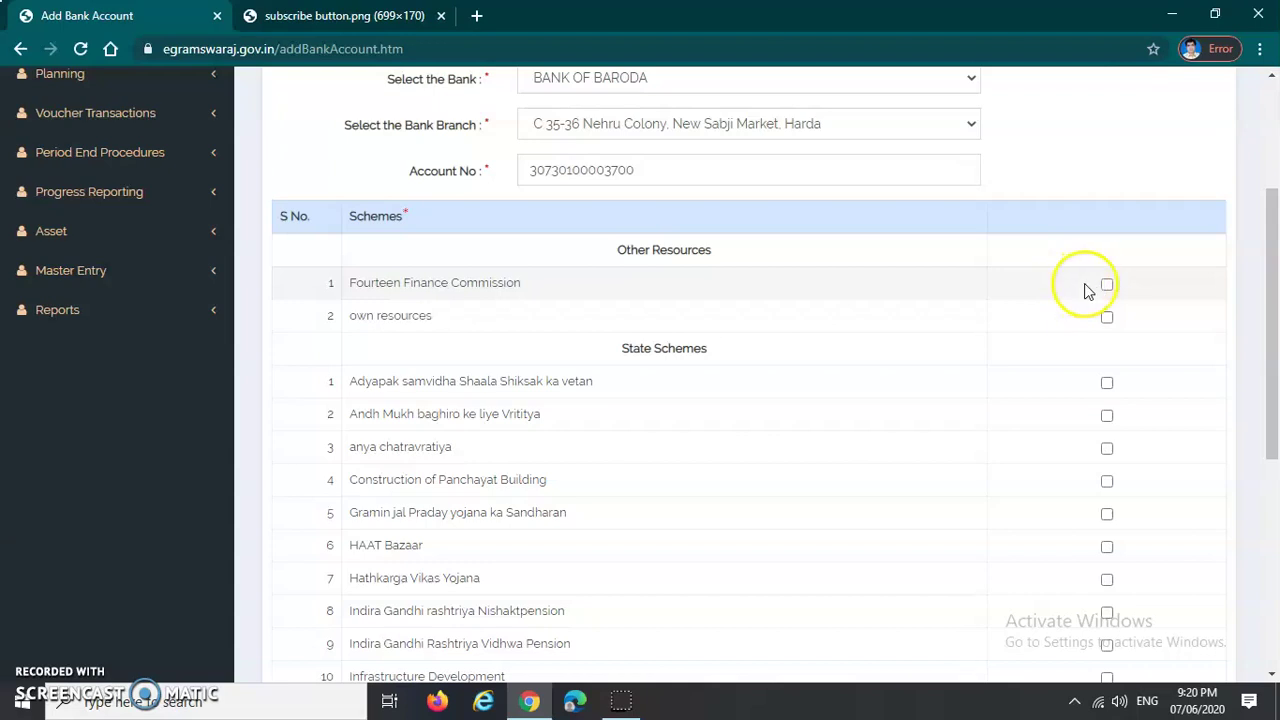
Step: Tick the Fourteen Finance Commission, Andh Mukh baghiro ke liye Vrititya and anya chatravratiya schemes
left_click(1107, 287)
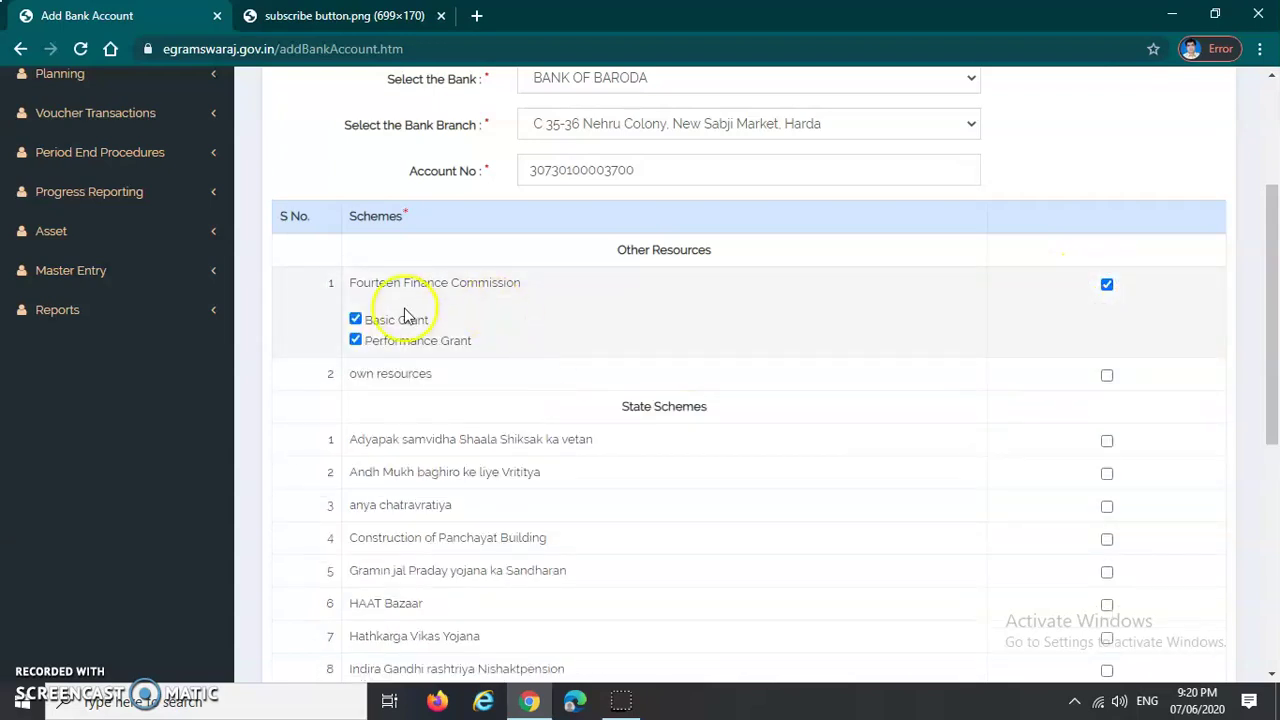
scroll(548, 295, "down", 1)
scroll(548, 295, "down", 1)
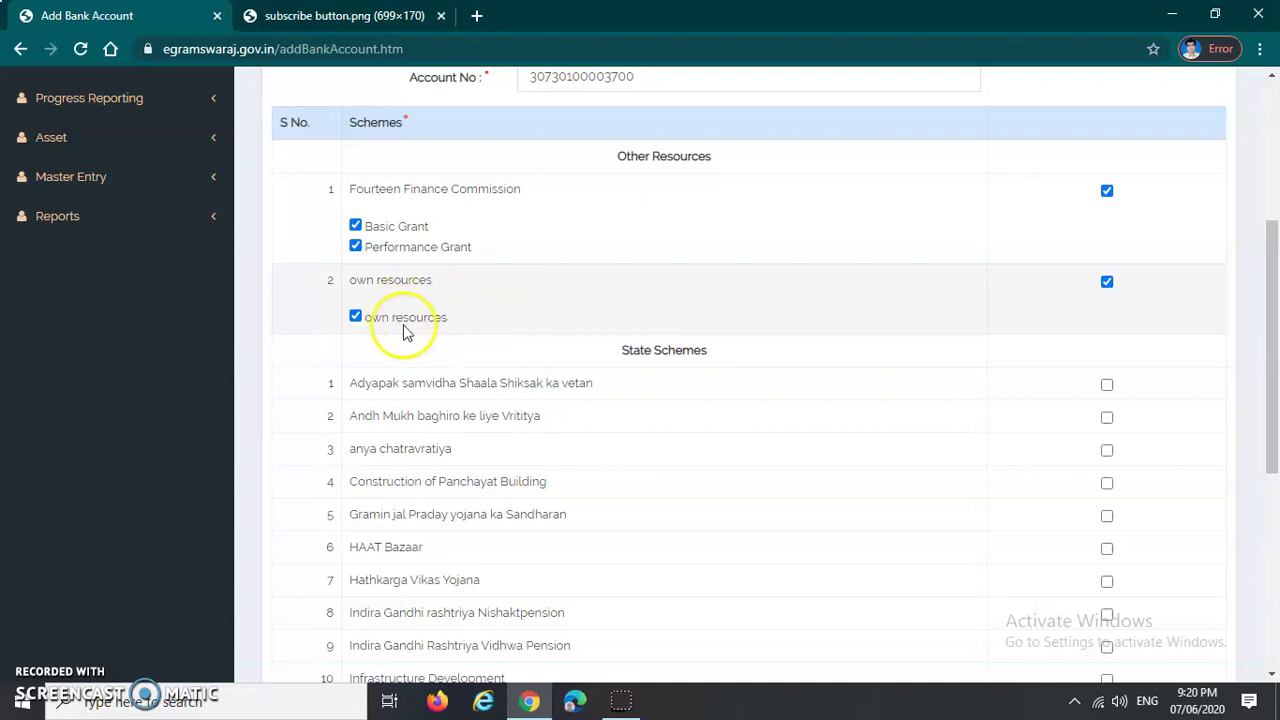
scroll(555, 370, "down", 1)
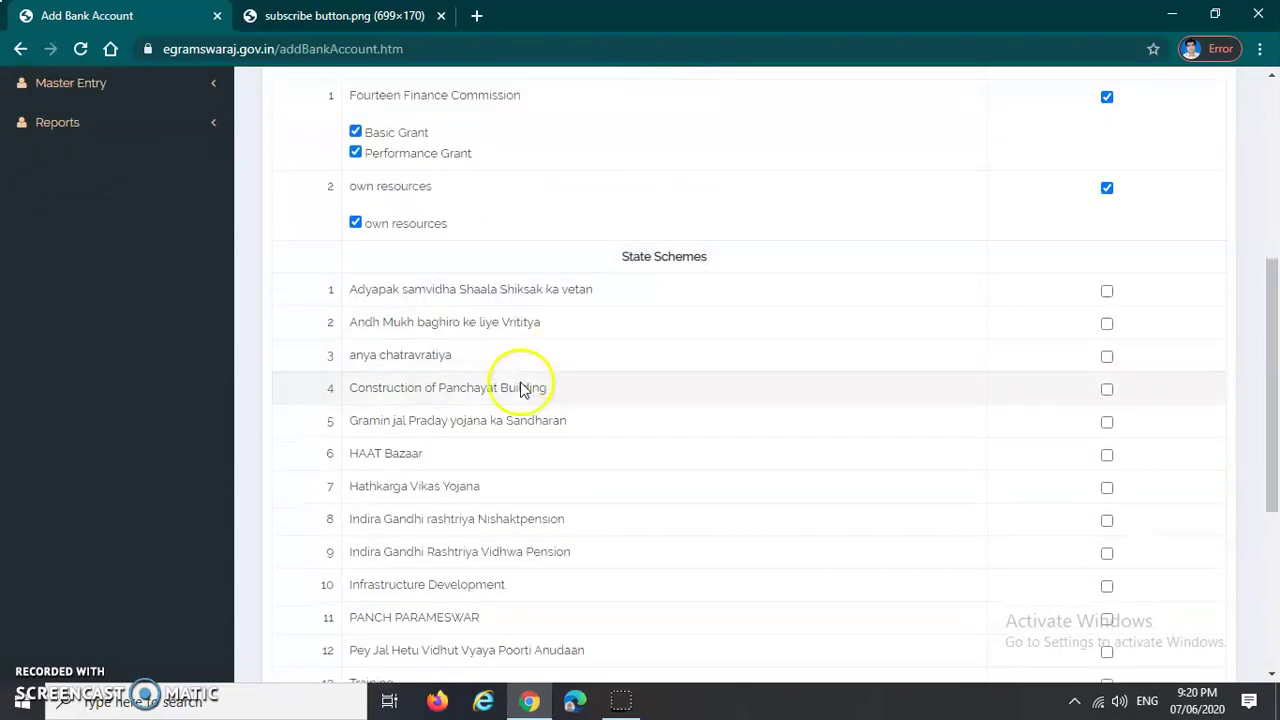
scroll(740, 278, "down", 1)
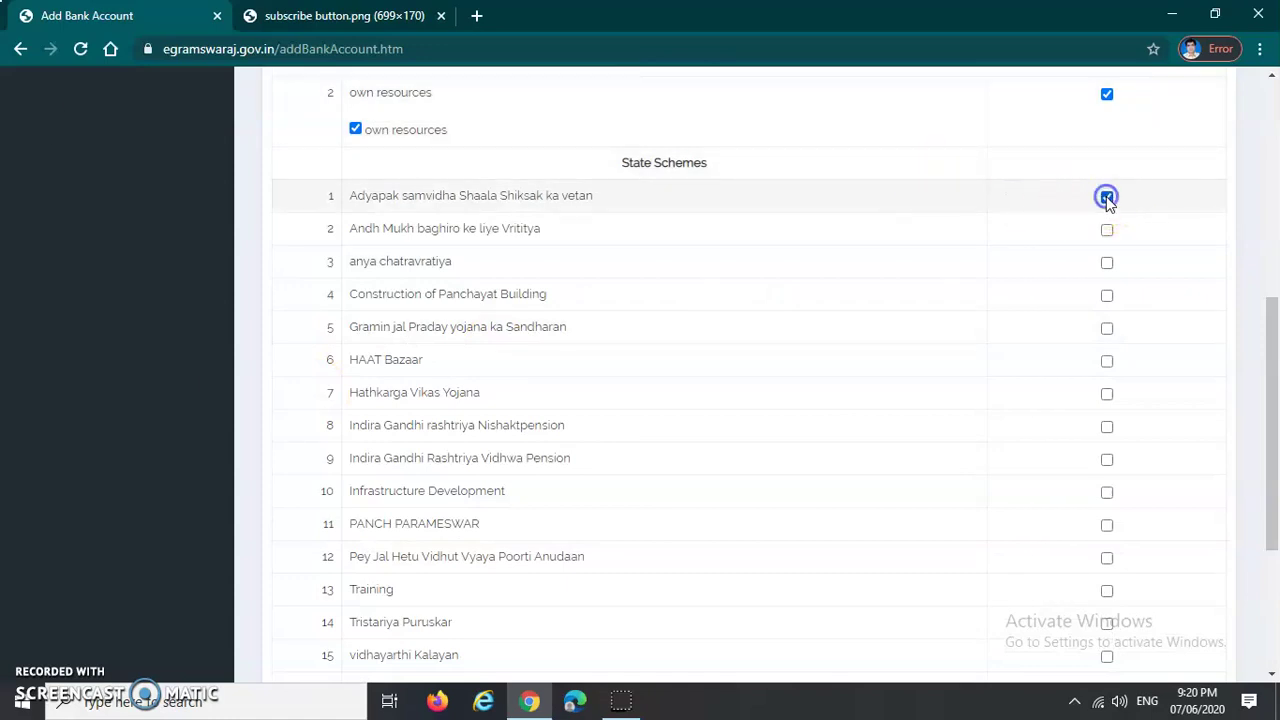
left_click(1107, 230)
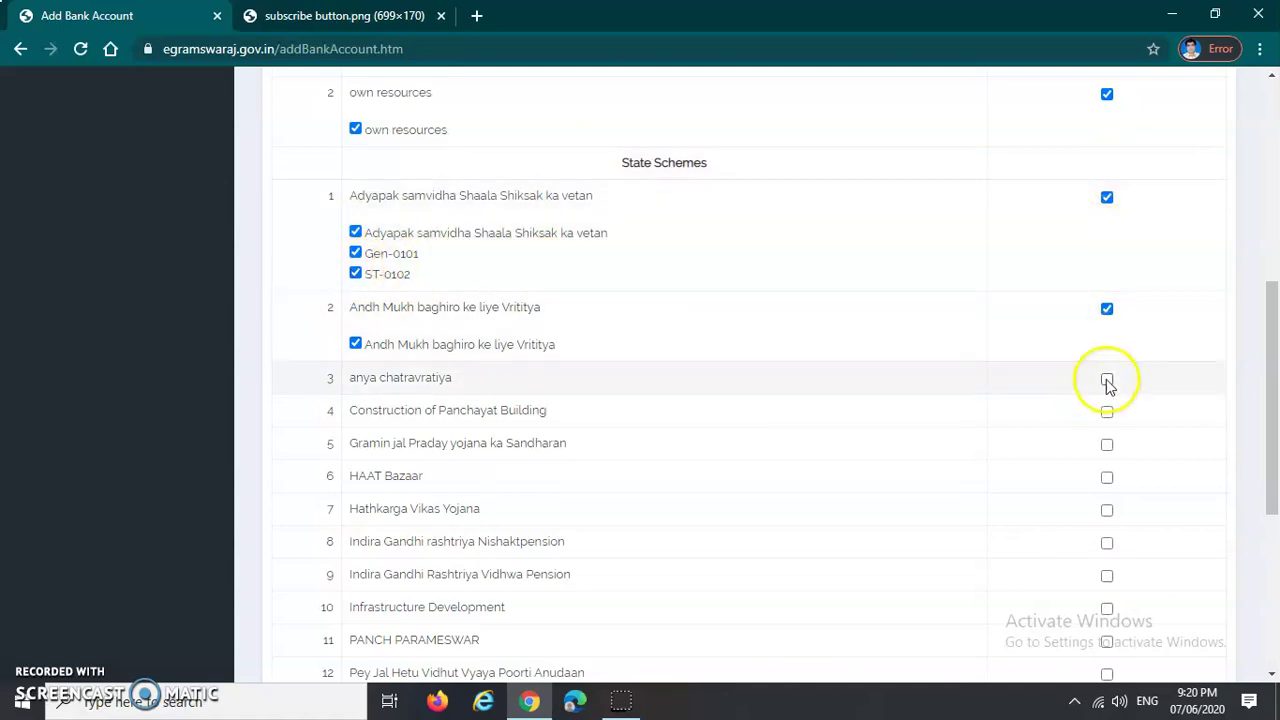
scroll(1108, 385, "down", 1)
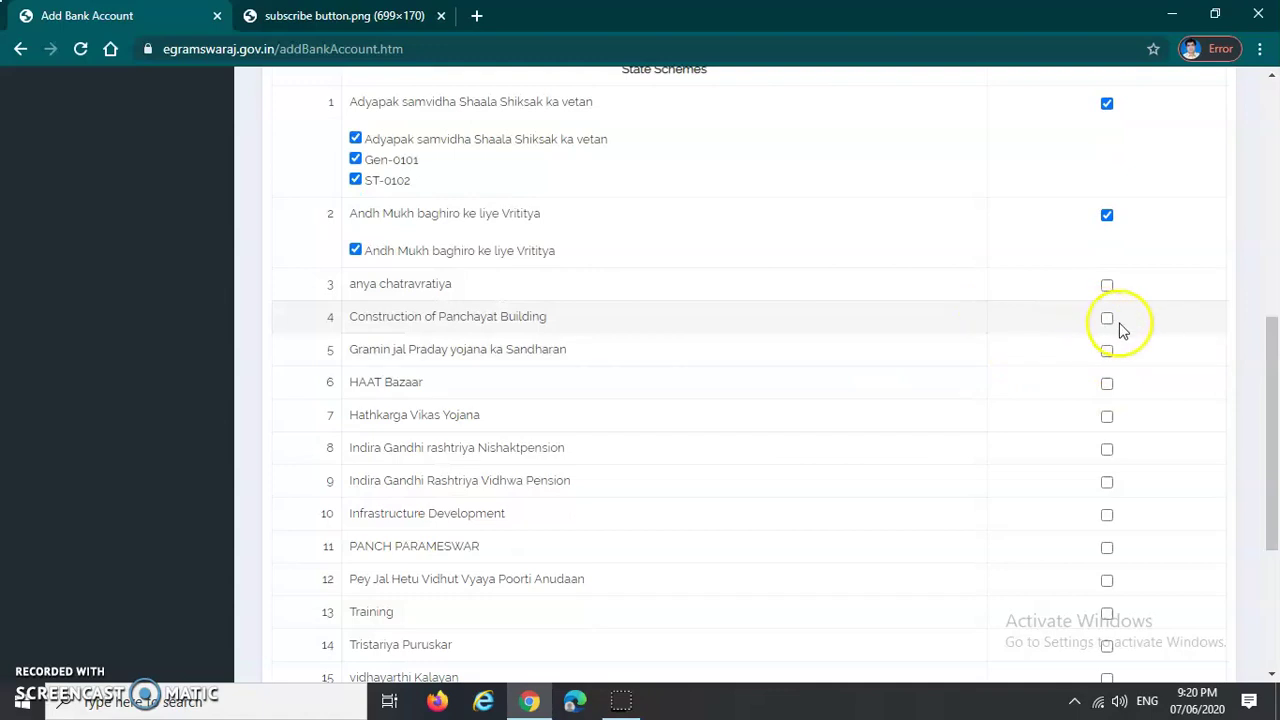
left_click(1107, 287)
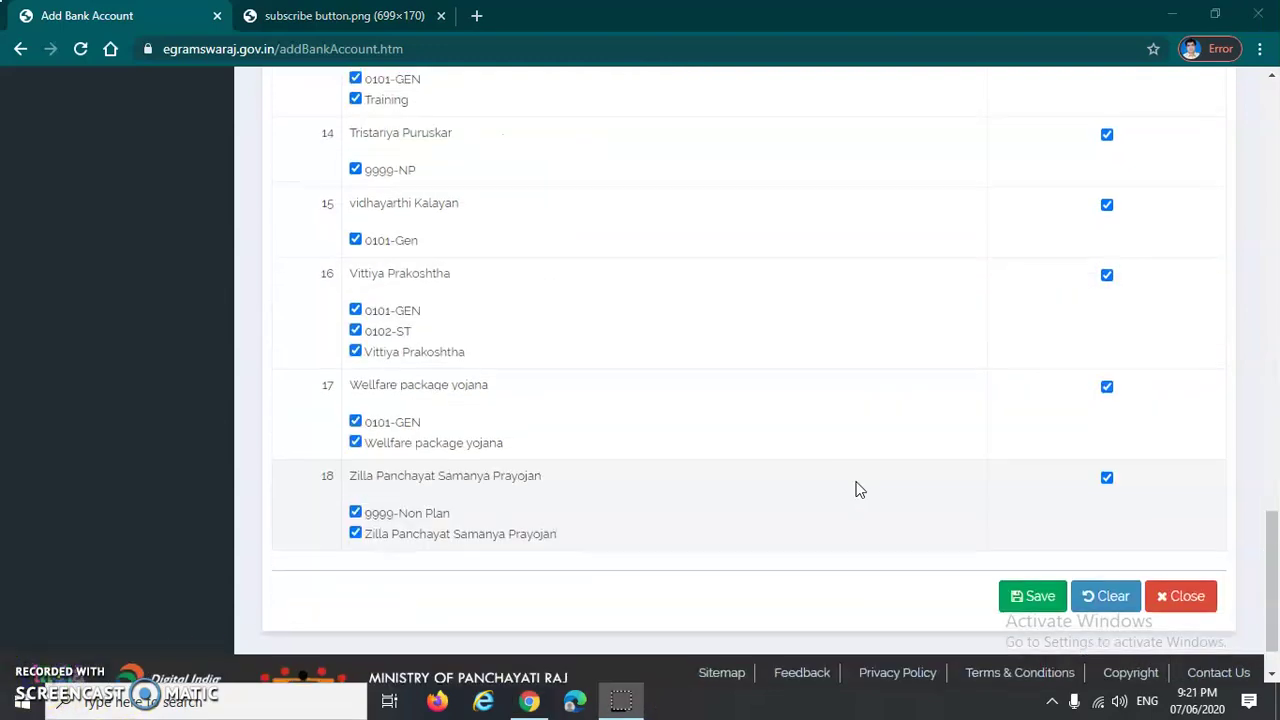
Step: Scroll through the ticked schemes down to Zilla Panchayat Samanya Prayojan and the Save buttons
scroll(858, 489, "up", 12)
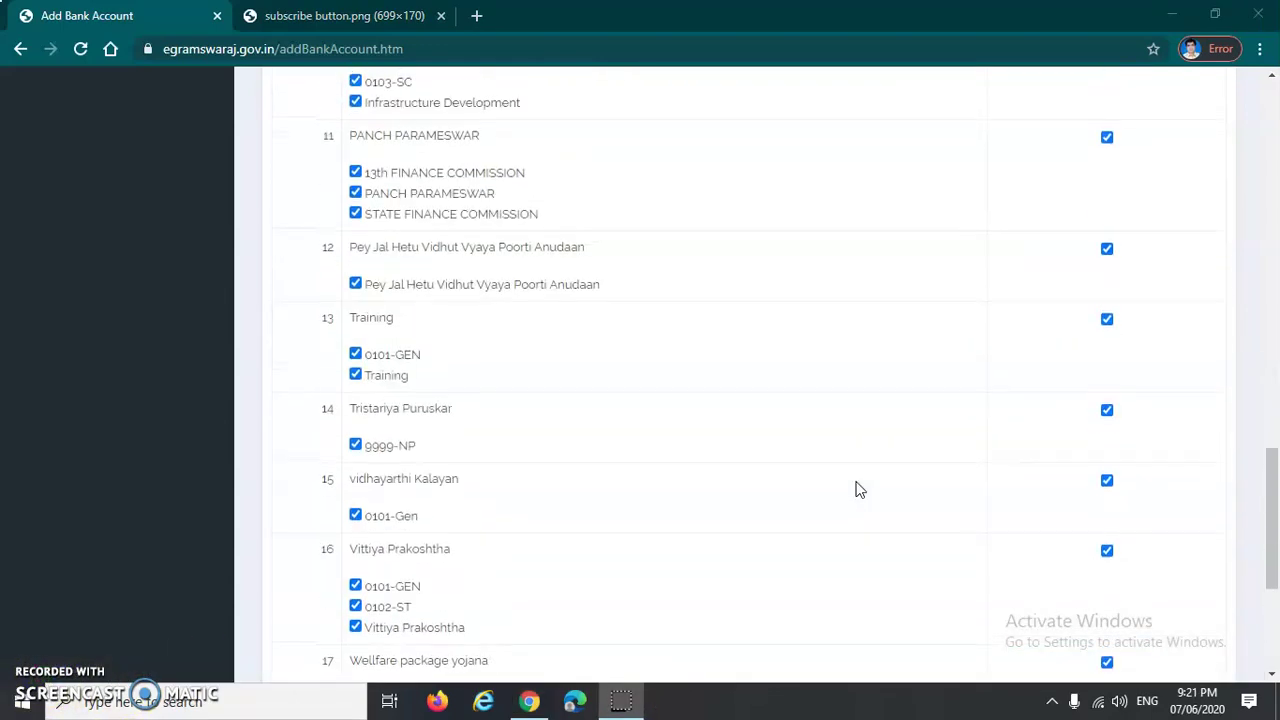
scroll(856, 489, "up", 2)
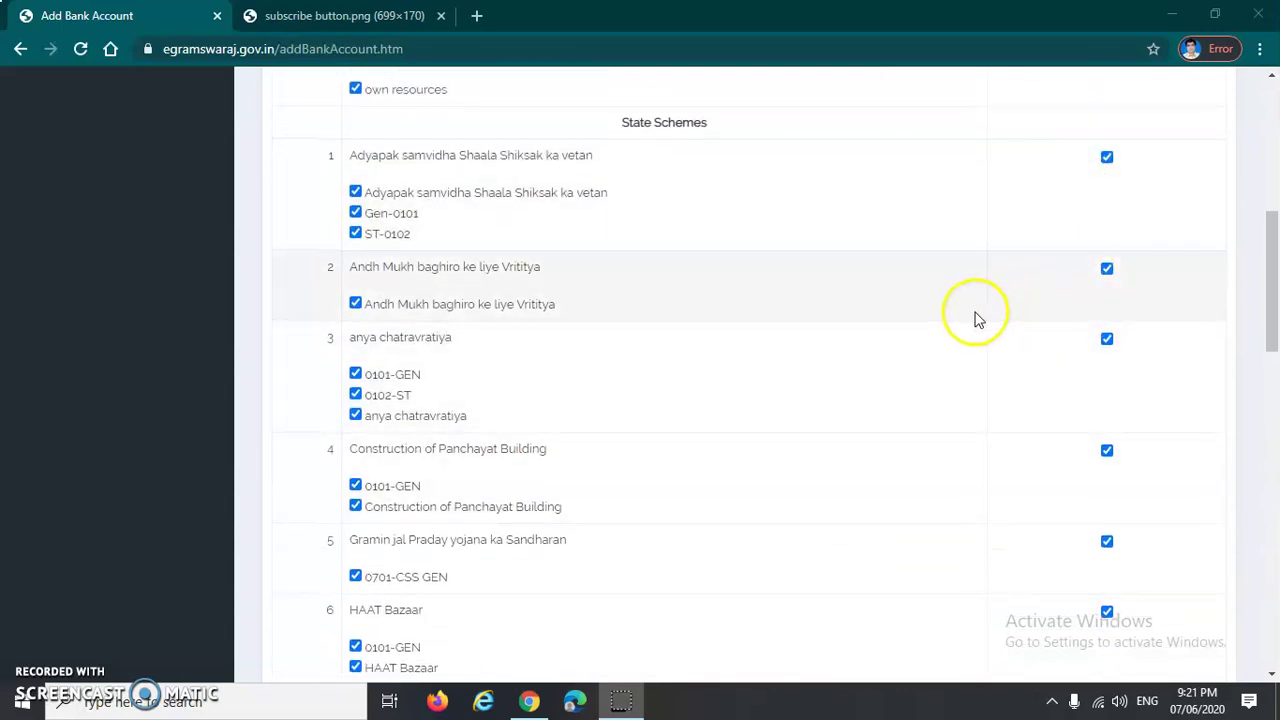
scroll(860, 310, "up", 2)
scroll(374, 177, "up", 1)
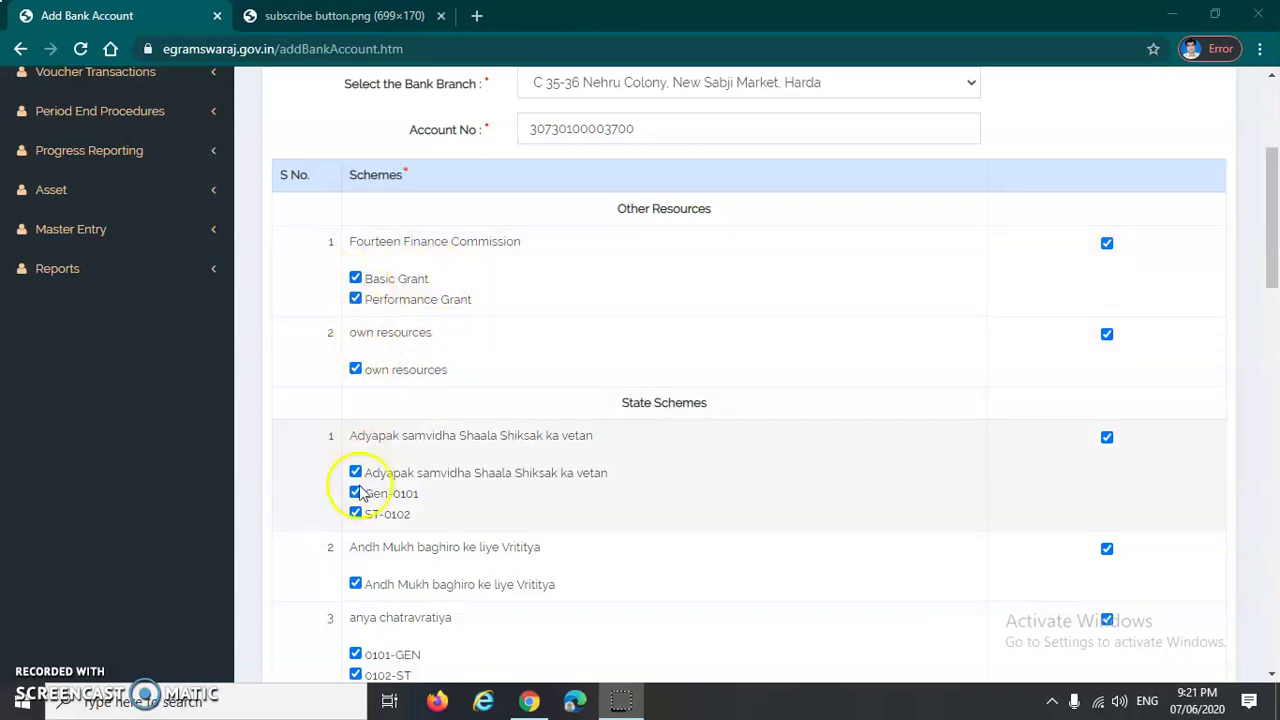
scroll(667, 478, "down", 1)
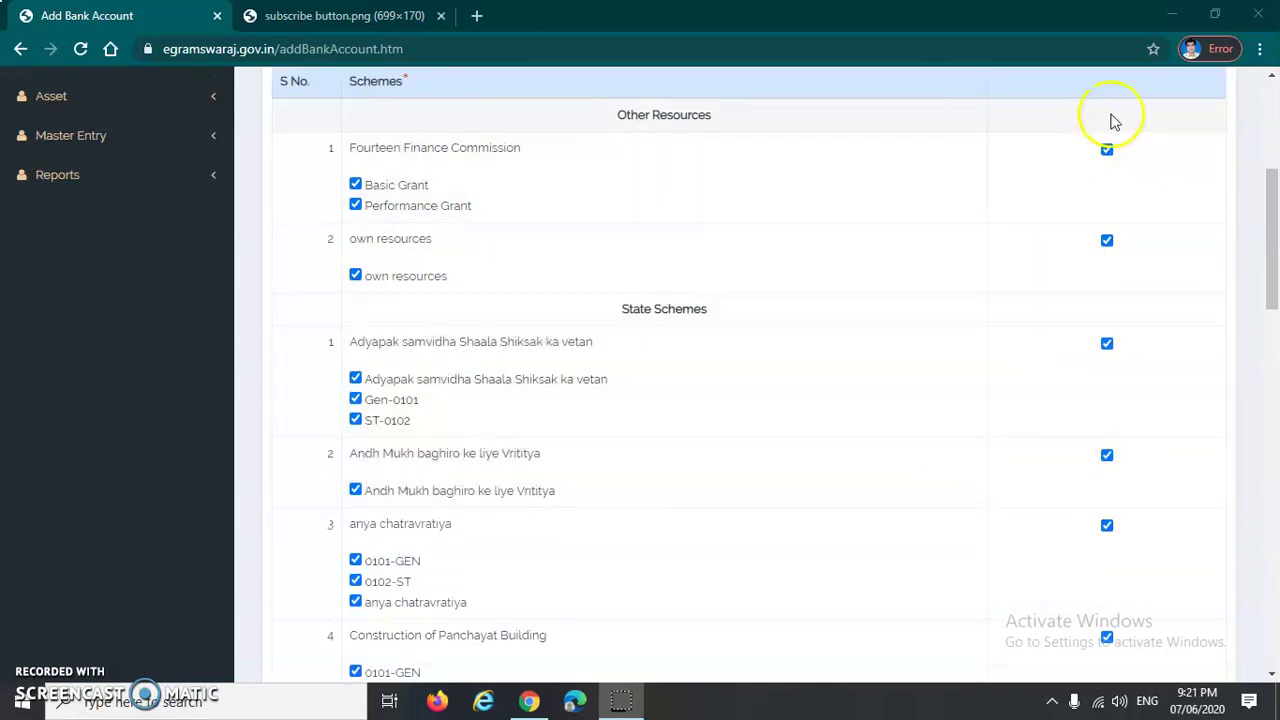
scroll(1105, 465, "down", 1)
scroll(866, 443, "up", 2)
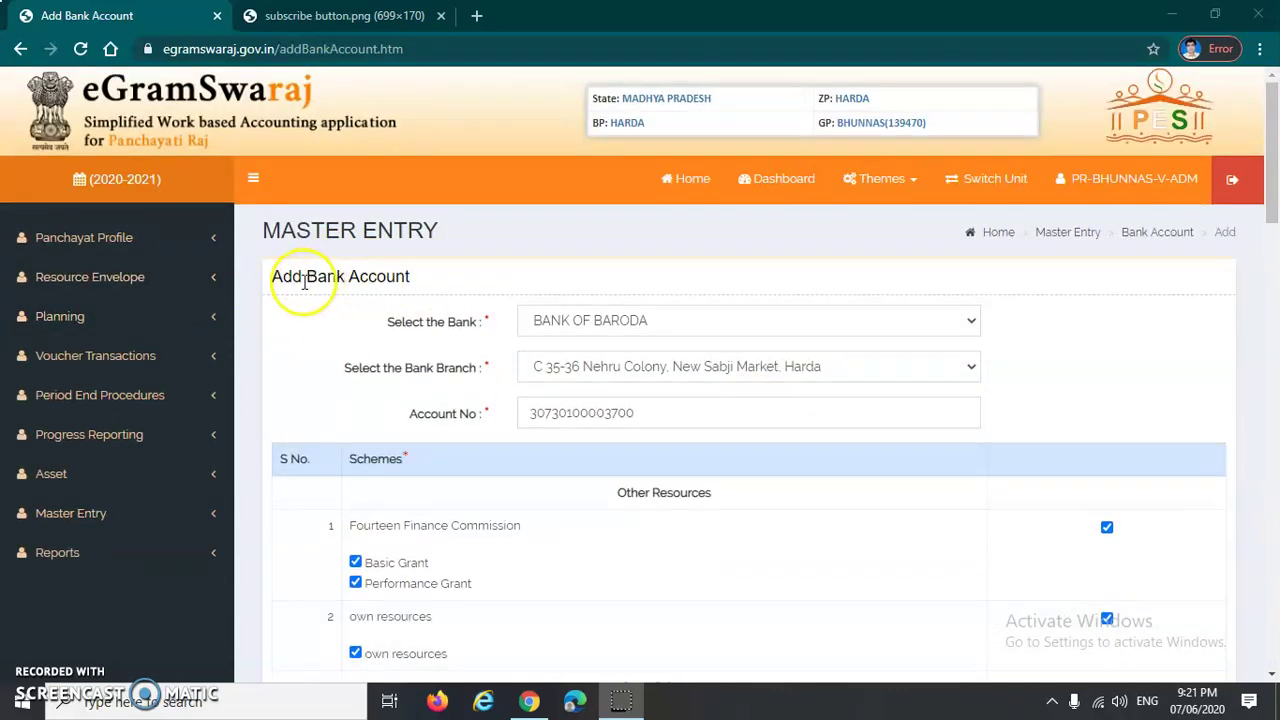
left_click_drag(269, 278, 442, 284)
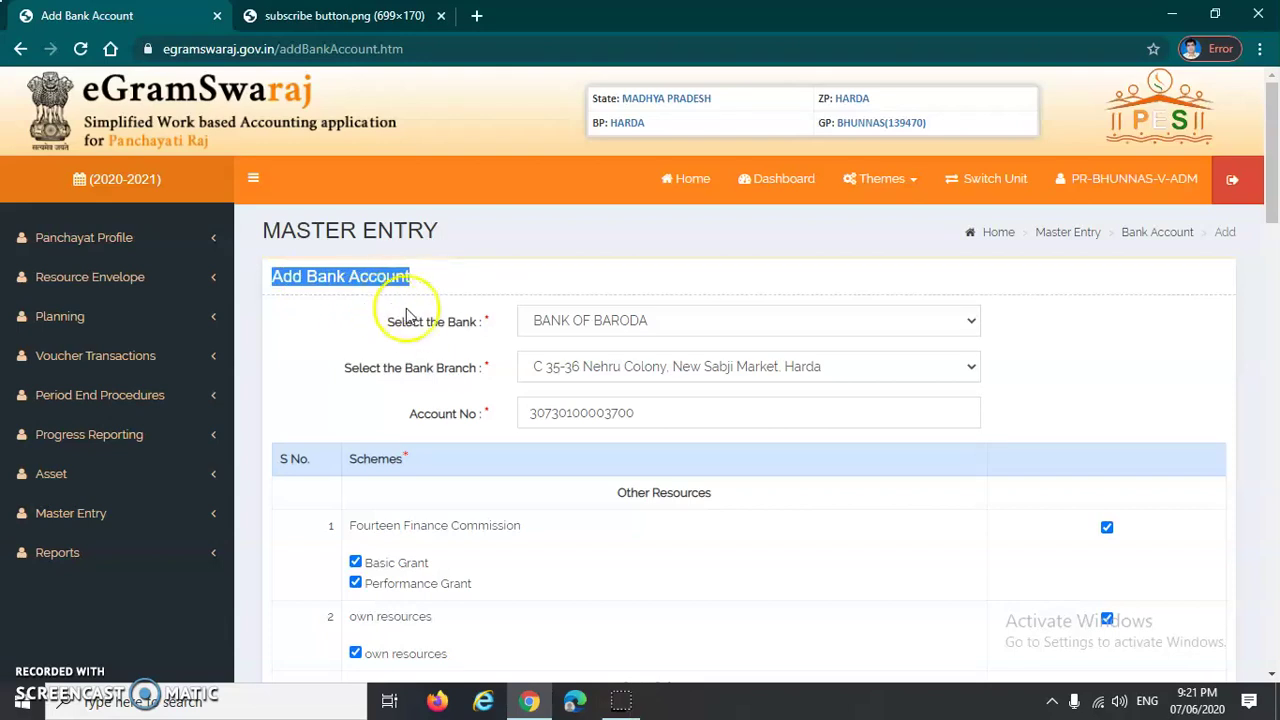
scroll(410, 325, "down", 3)
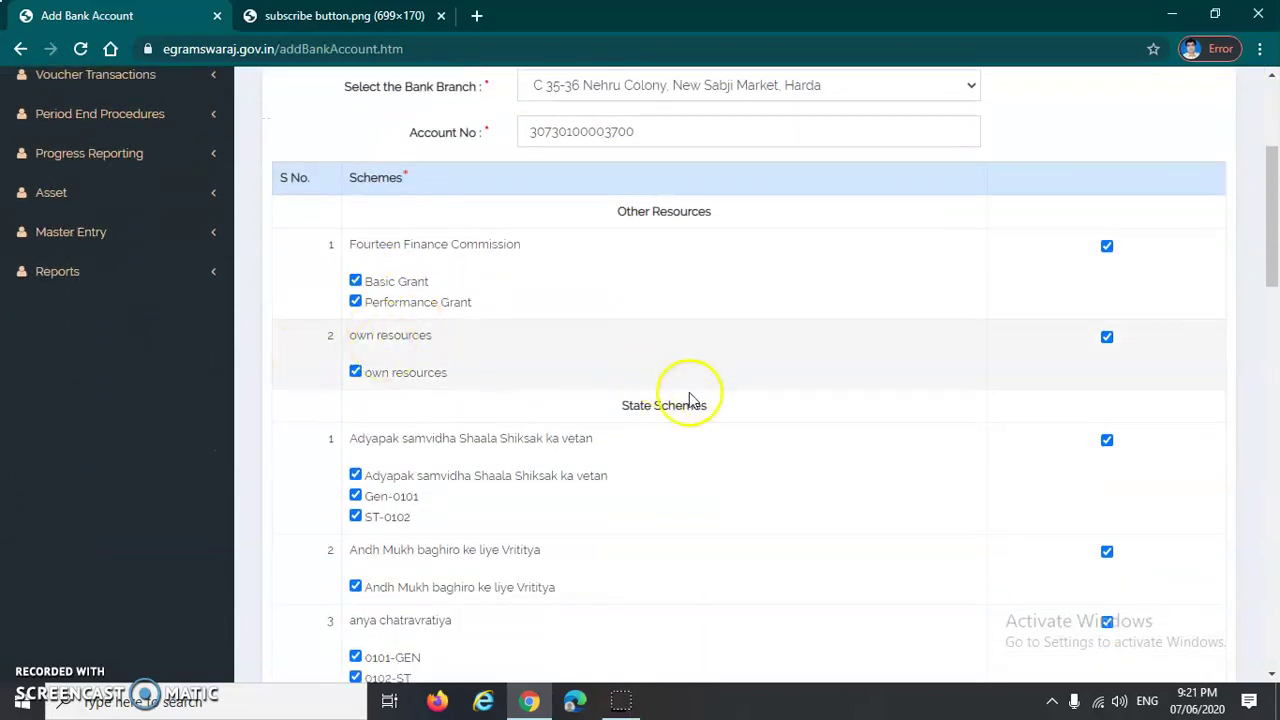
scroll(820, 468, "down", 1)
scroll(780, 490, "down", 2)
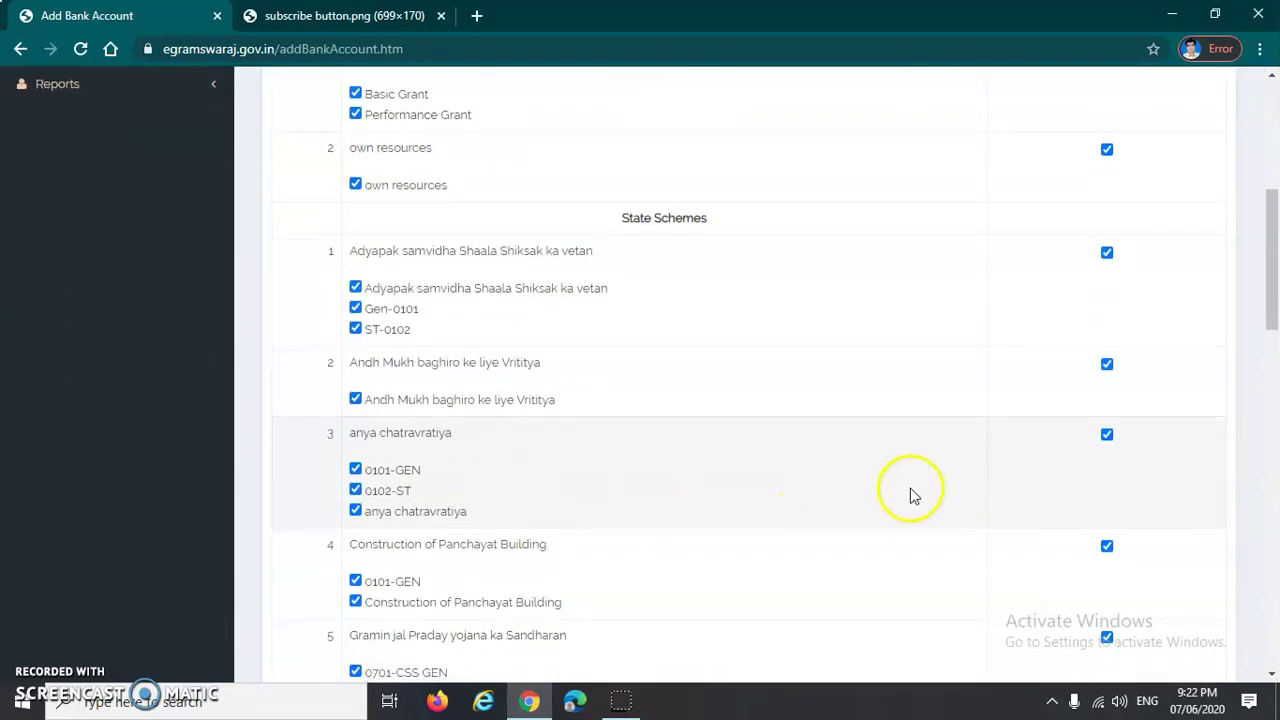
scroll(770, 523, "down", 1)
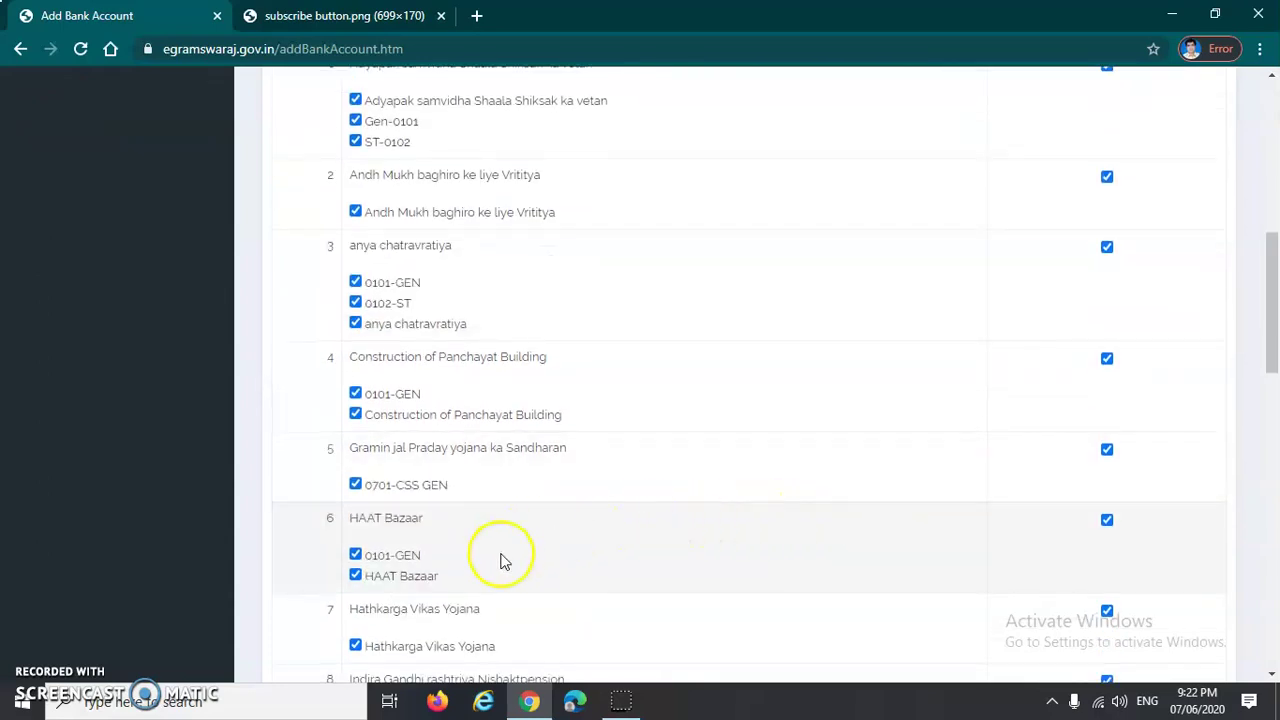
scroll(709, 557, "down", 2)
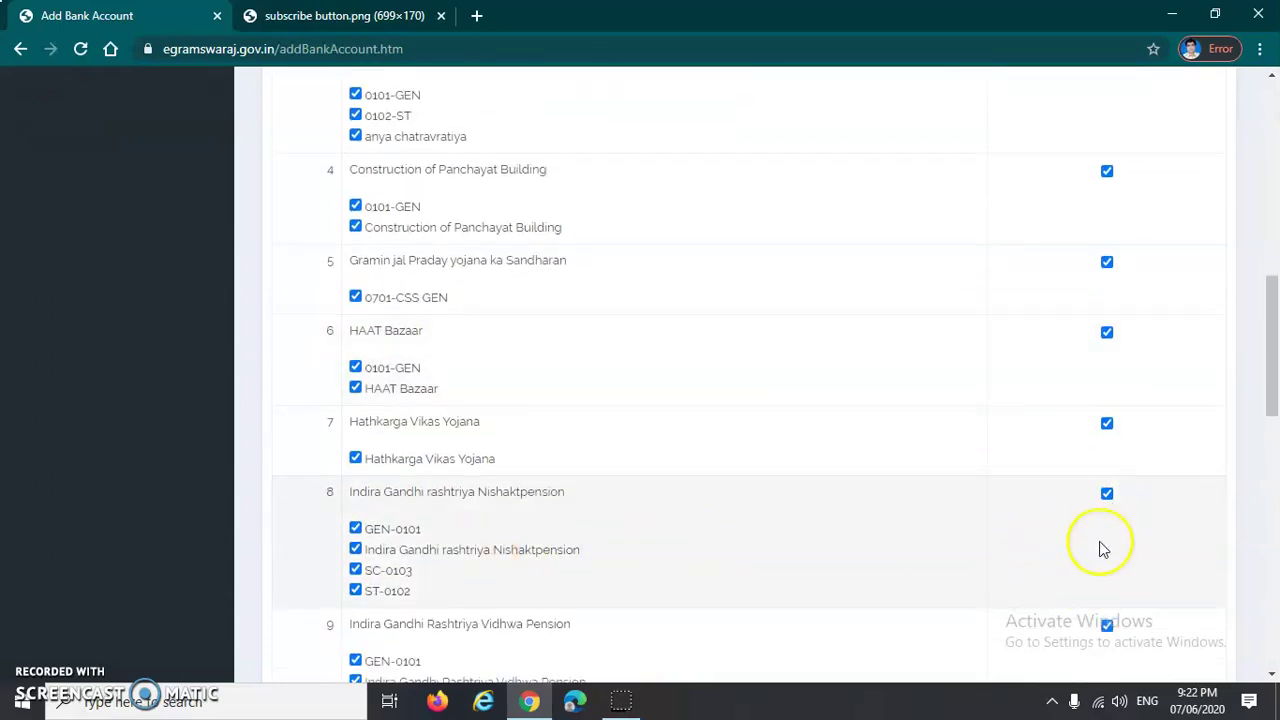
scroll(1000, 548, "down", 4)
scroll(1074, 545, "down", 5)
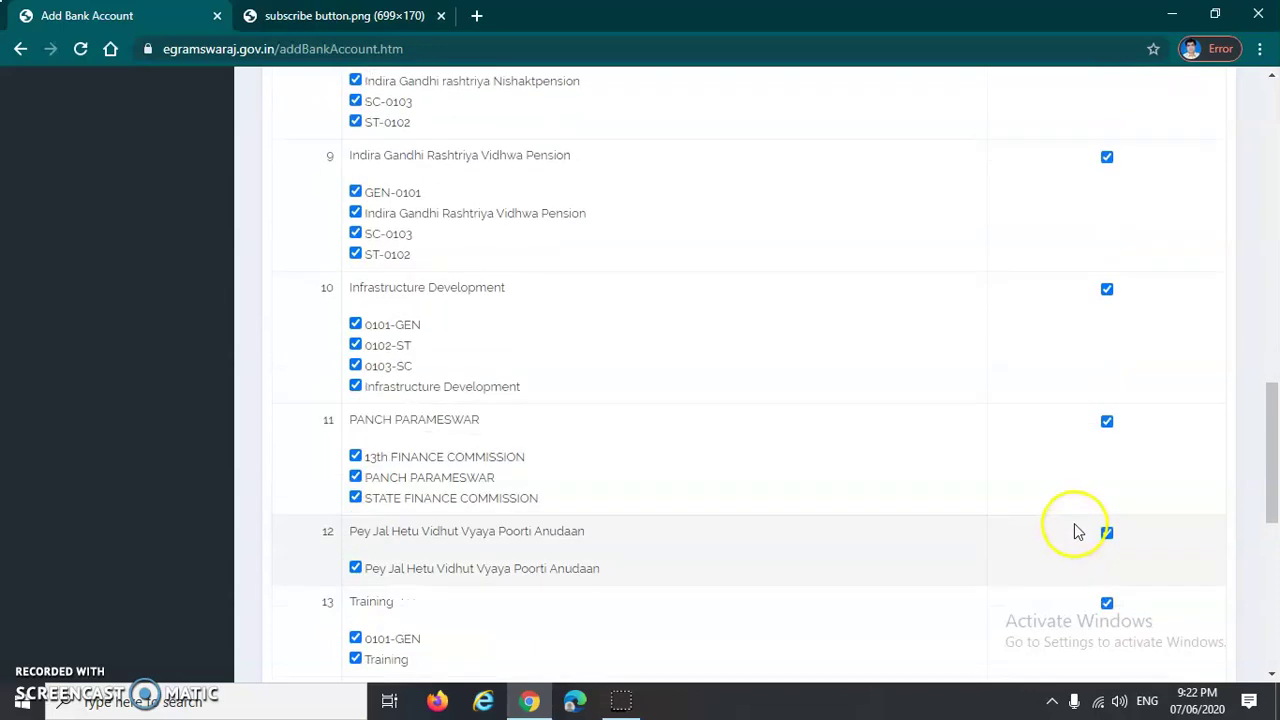
scroll(1074, 530, "down", 3)
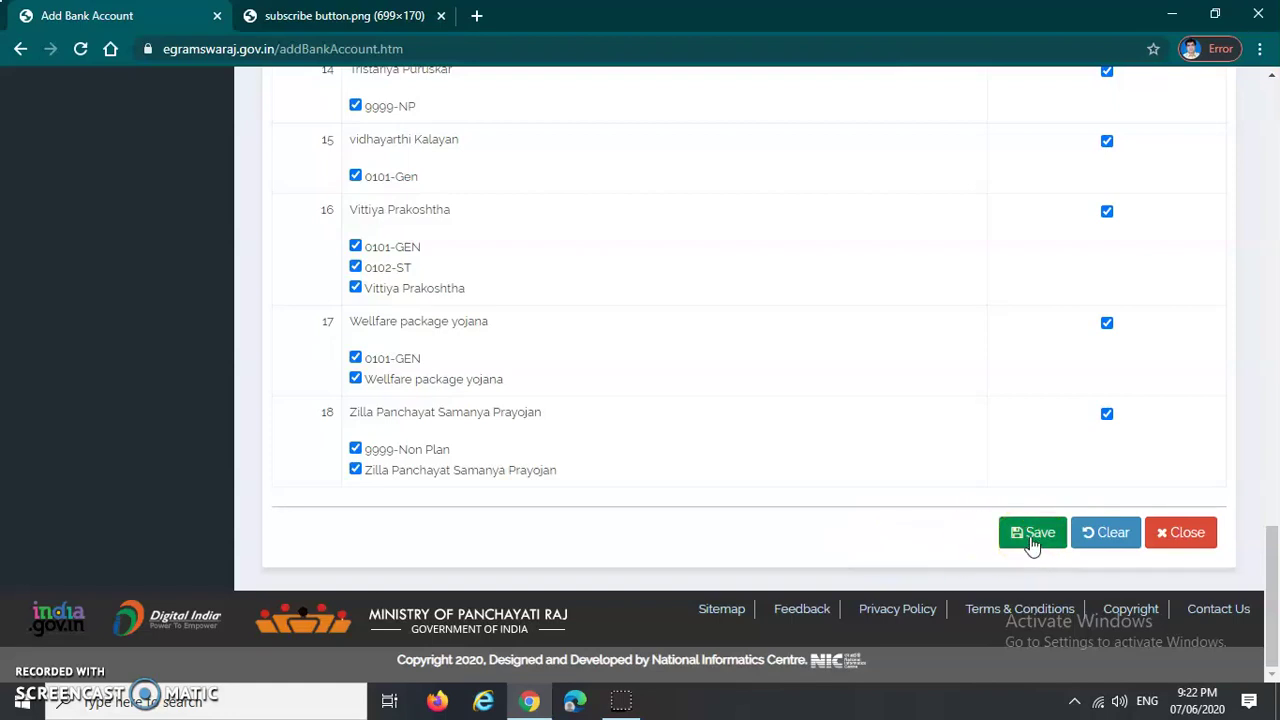
Step: Save the Bank of Baroda account, which raises a 'Bank Account already exist' alert
left_click(1033, 541)
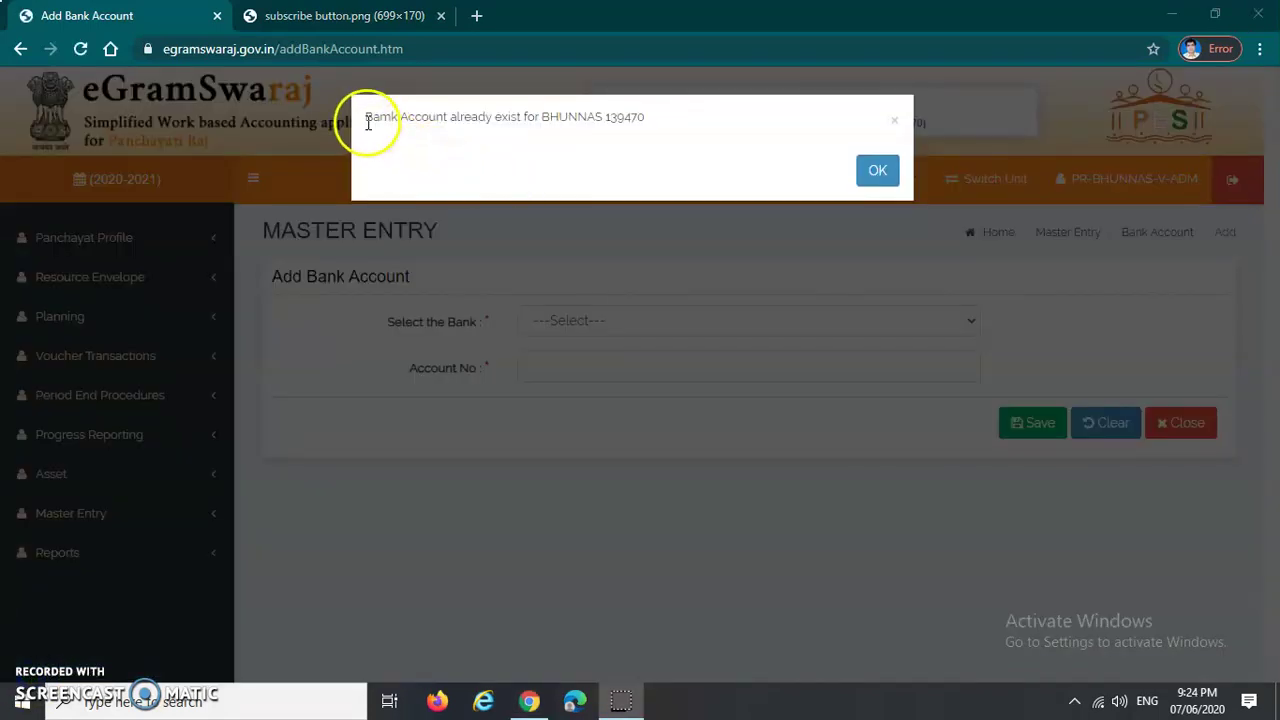
left_click(366, 122)
left_click_drag(366, 122, 654, 117)
left_click(660, 127)
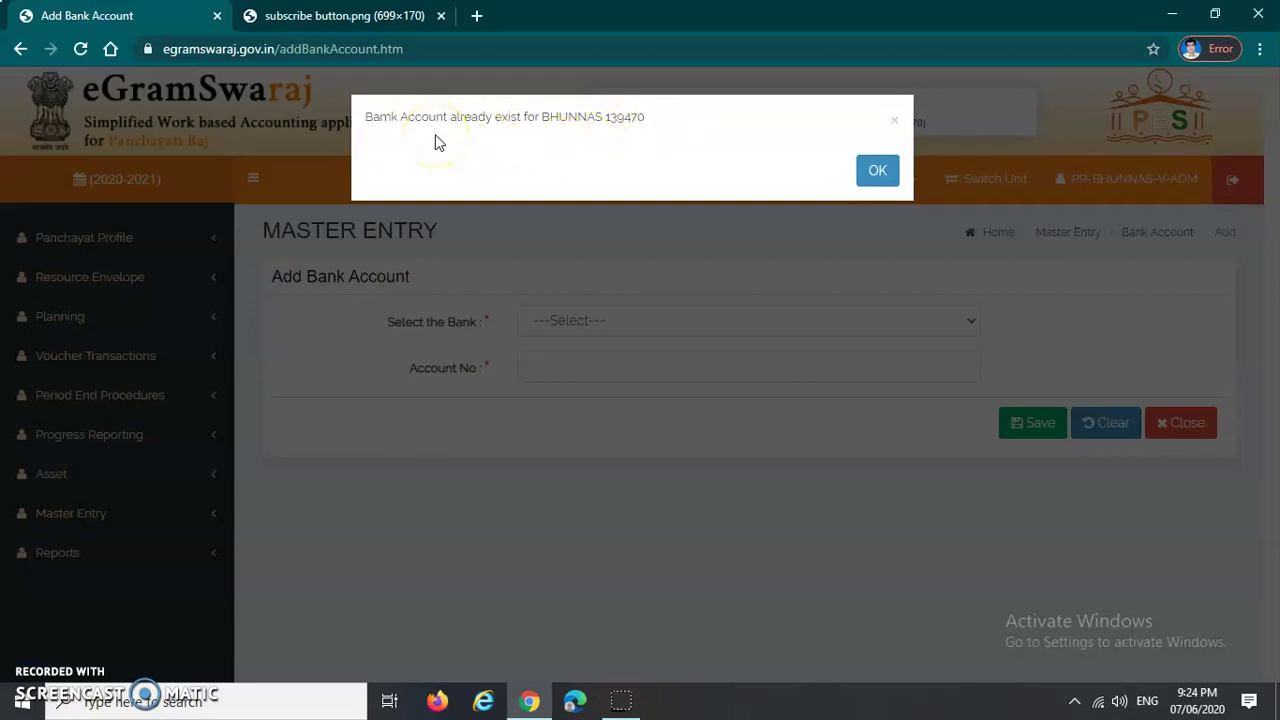
left_click(474, 134)
left_click(483, 134)
left_click(391, 135)
left_click_drag(363, 119, 659, 121)
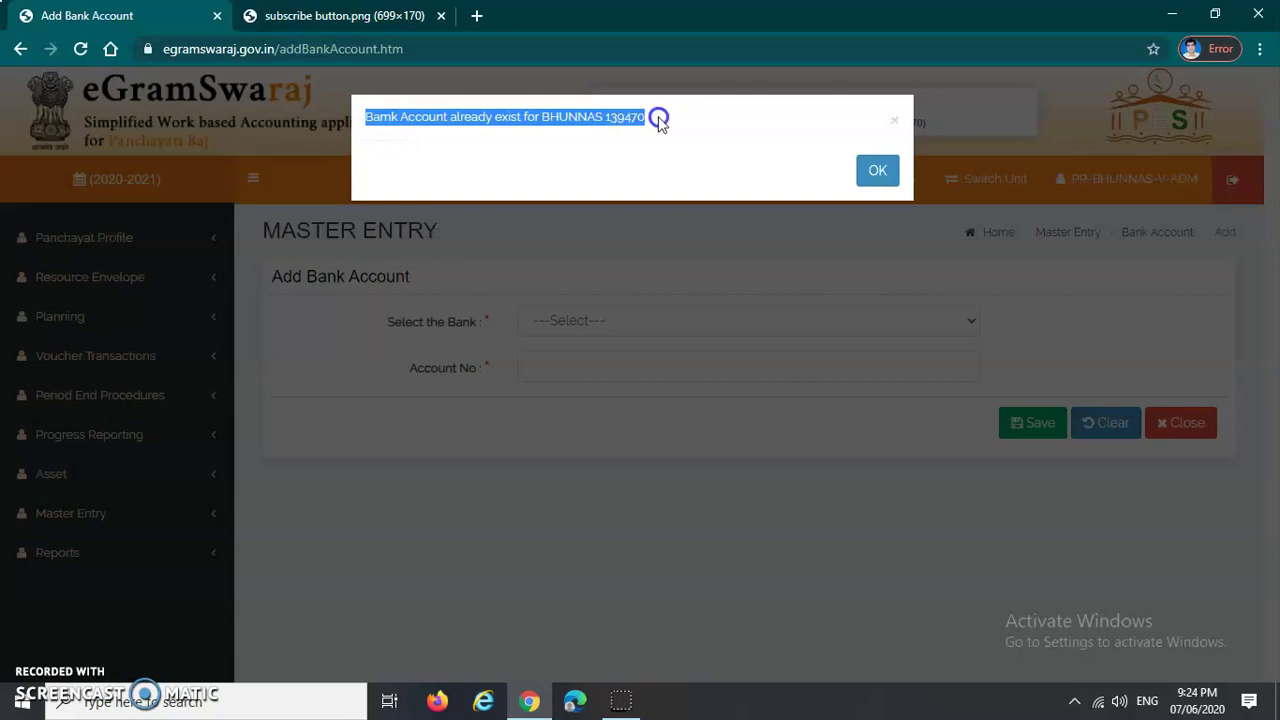
left_click(717, 158)
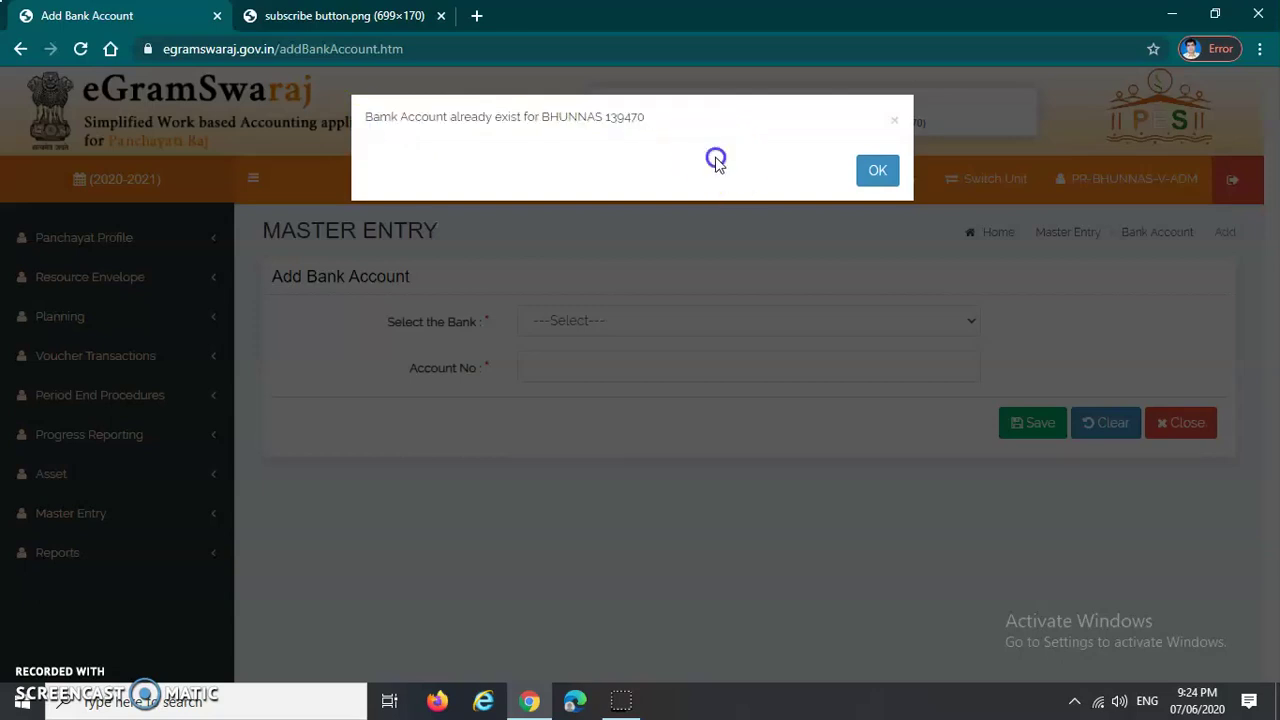
left_click(877, 172)
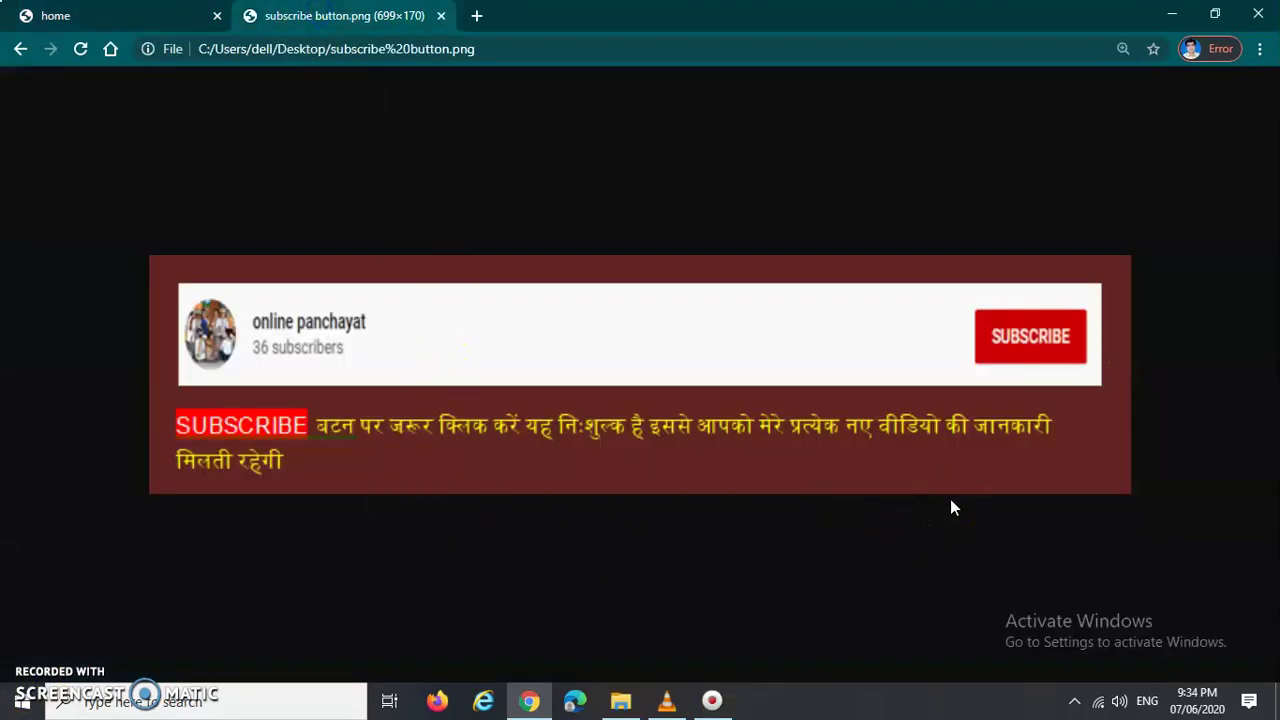
Step: Return to the eGramSwaraj home tab and expand Master Entry > Bank Account
left_click(119, 24)
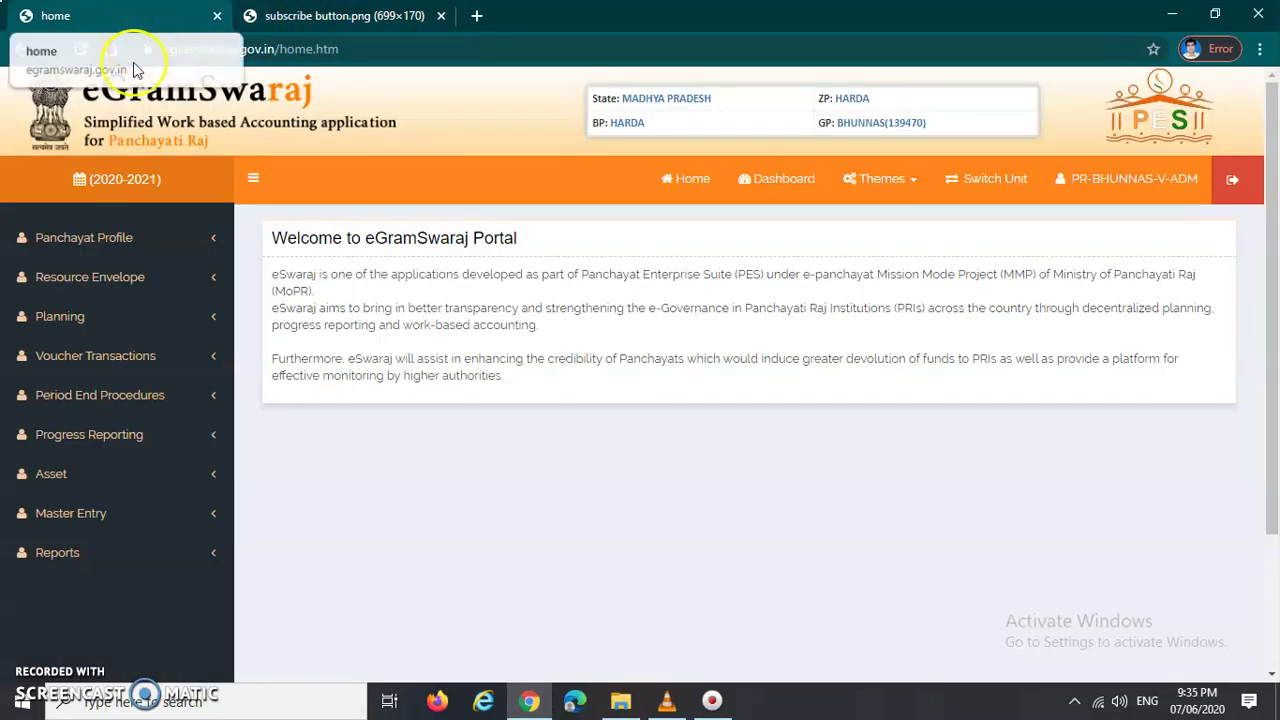
scroll(290, 388, "down", 1)
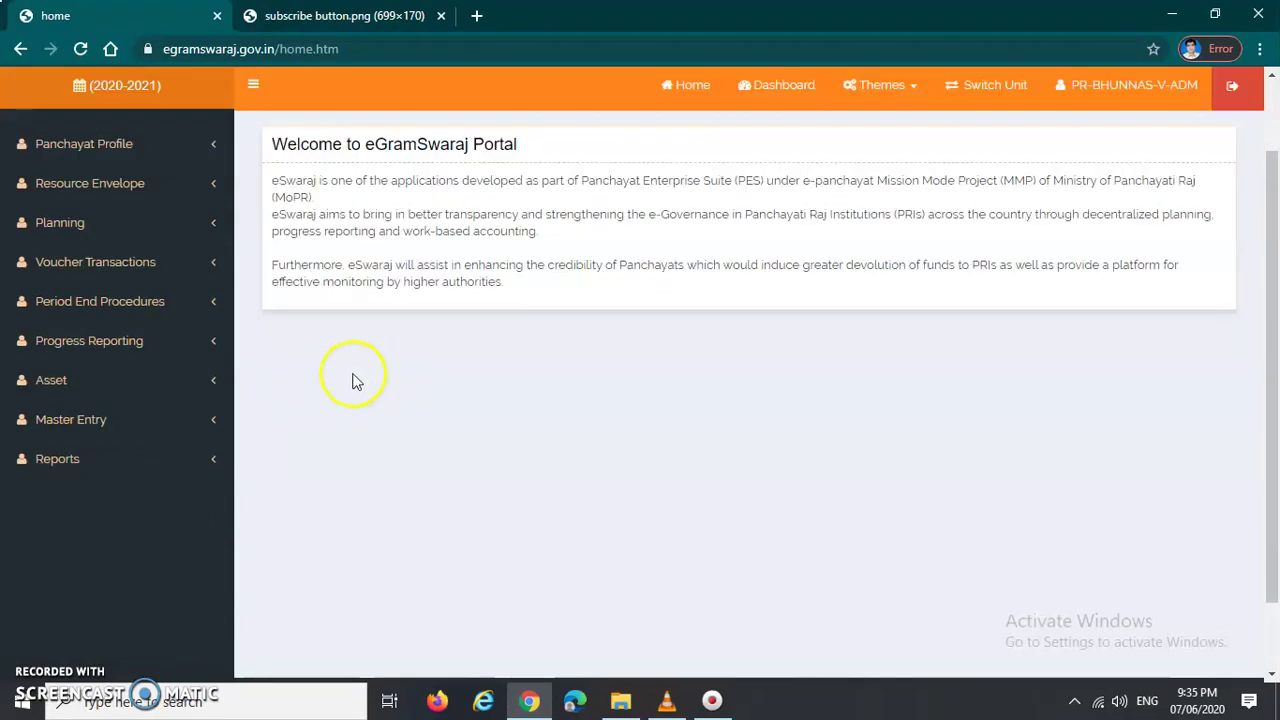
left_click(116, 424)
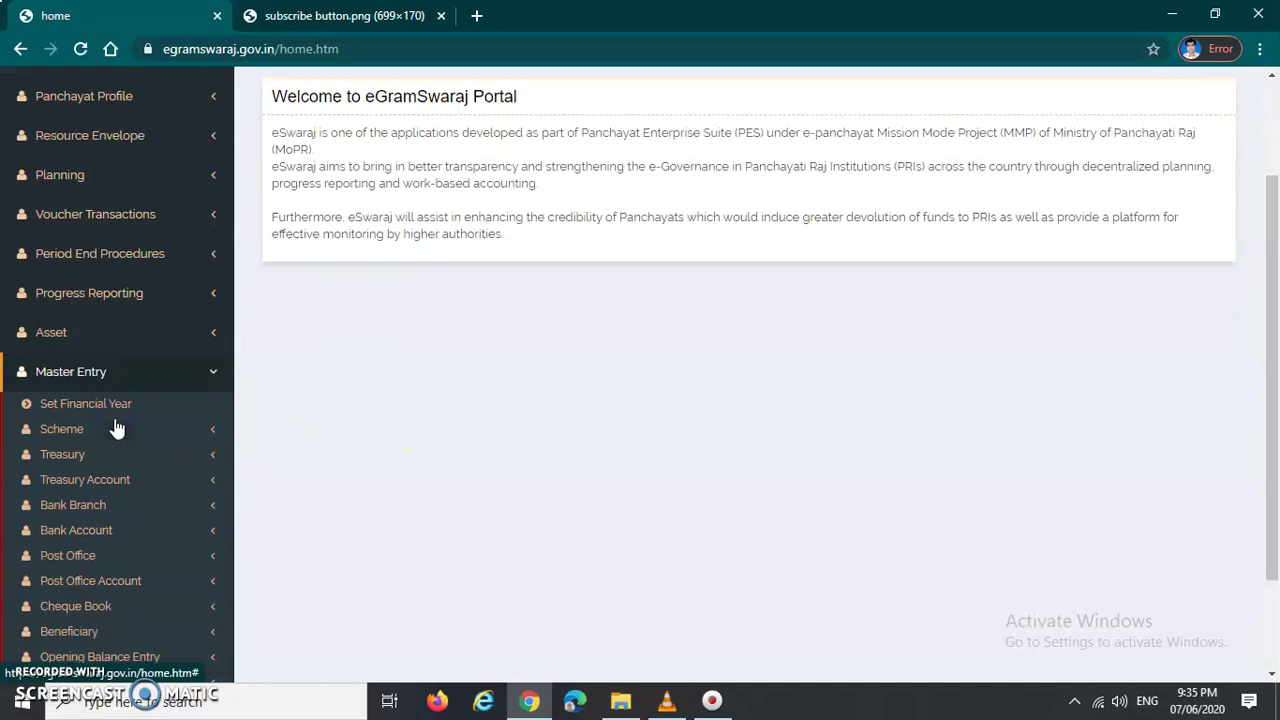
scroll(120, 429, "down", 2)
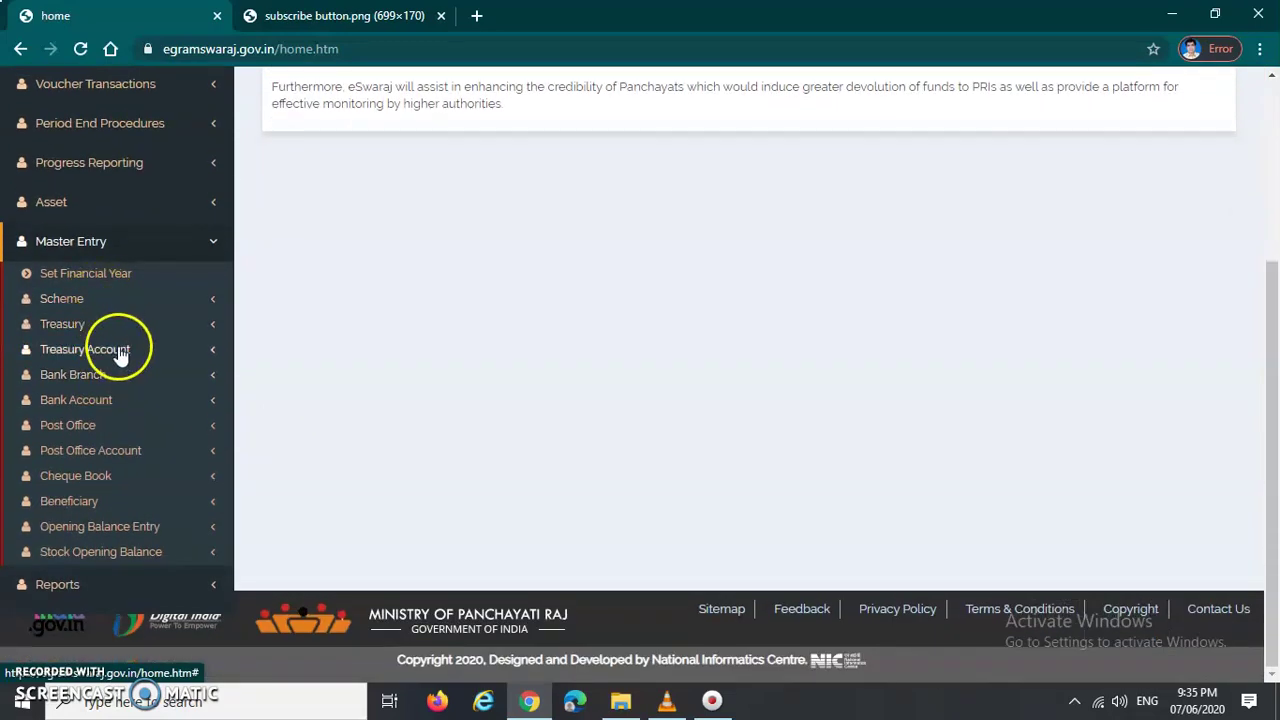
left_click(93, 413)
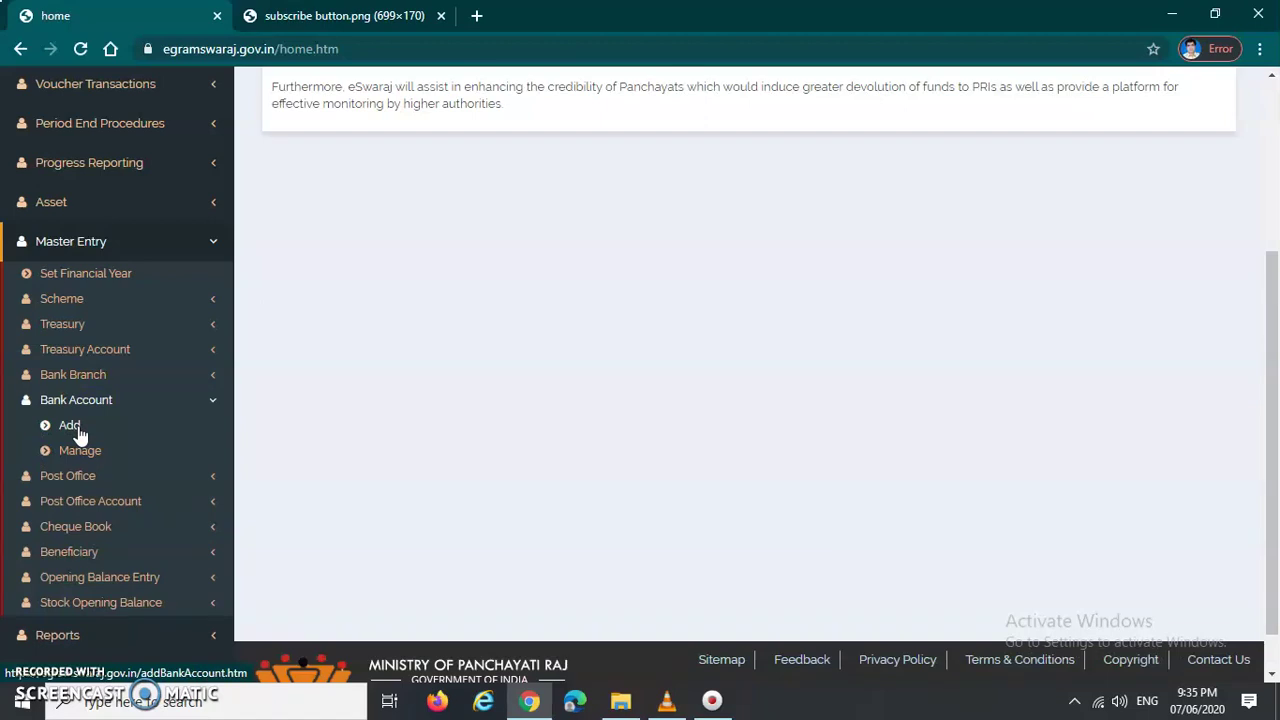
Step: Try the Add and Manage bank account options, then re-expand the Bank Account group
left_click(78, 434)
left_click(79, 455)
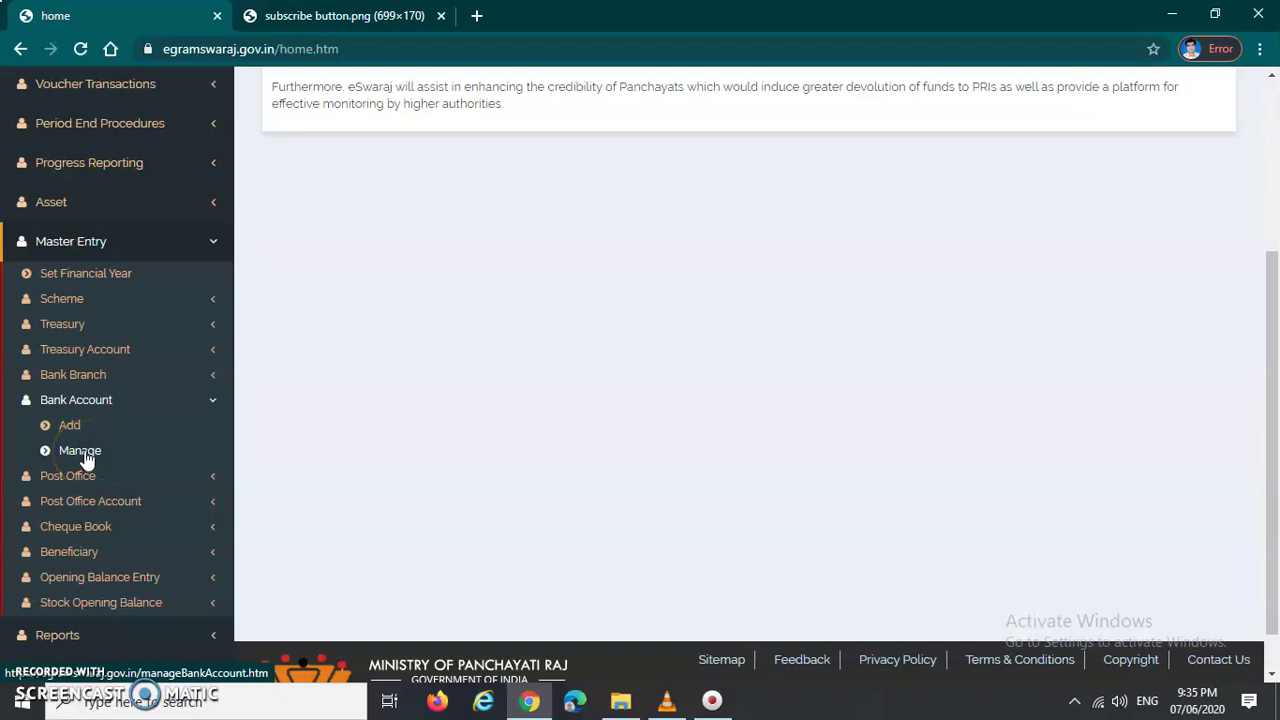
left_click(72, 428)
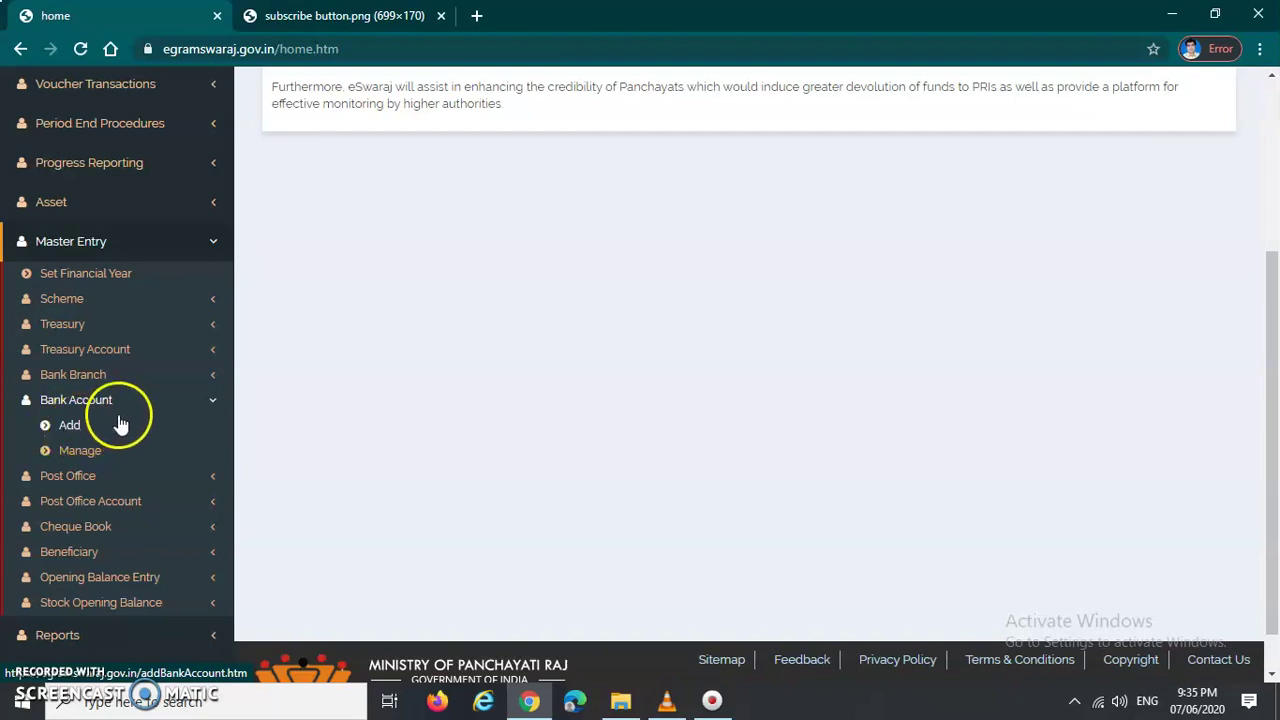
left_click(86, 403)
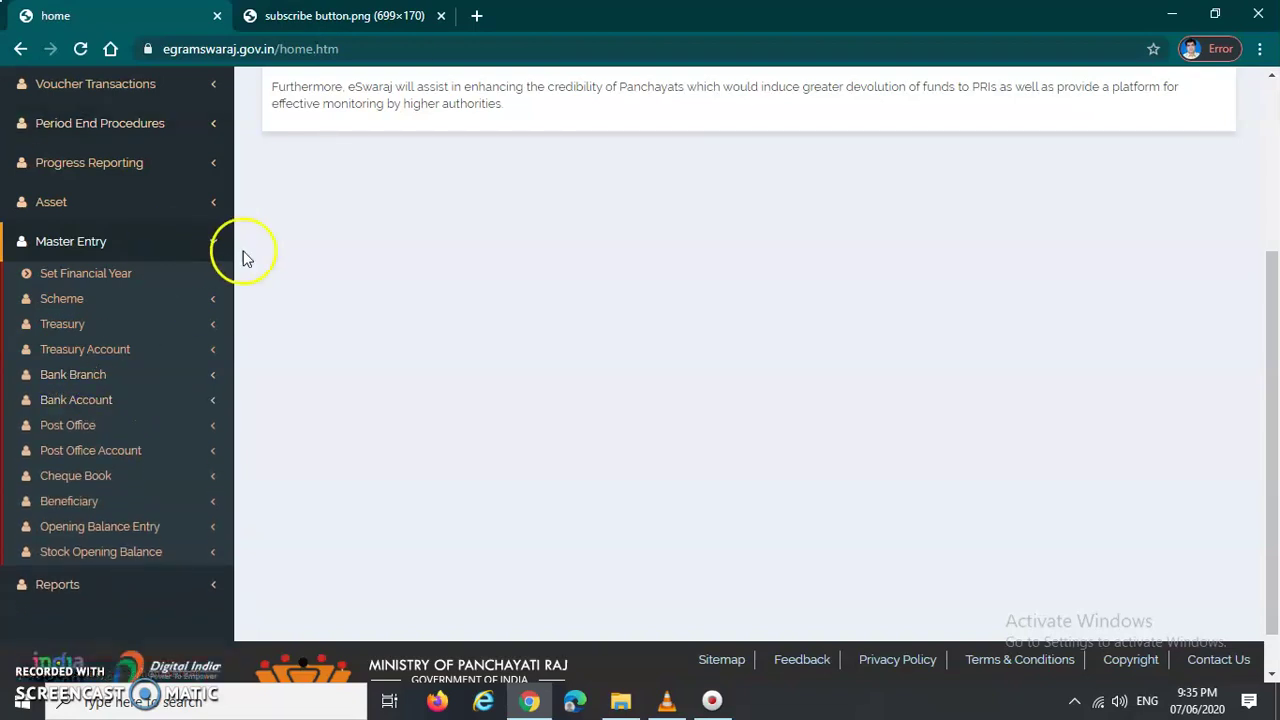
left_click(98, 408)
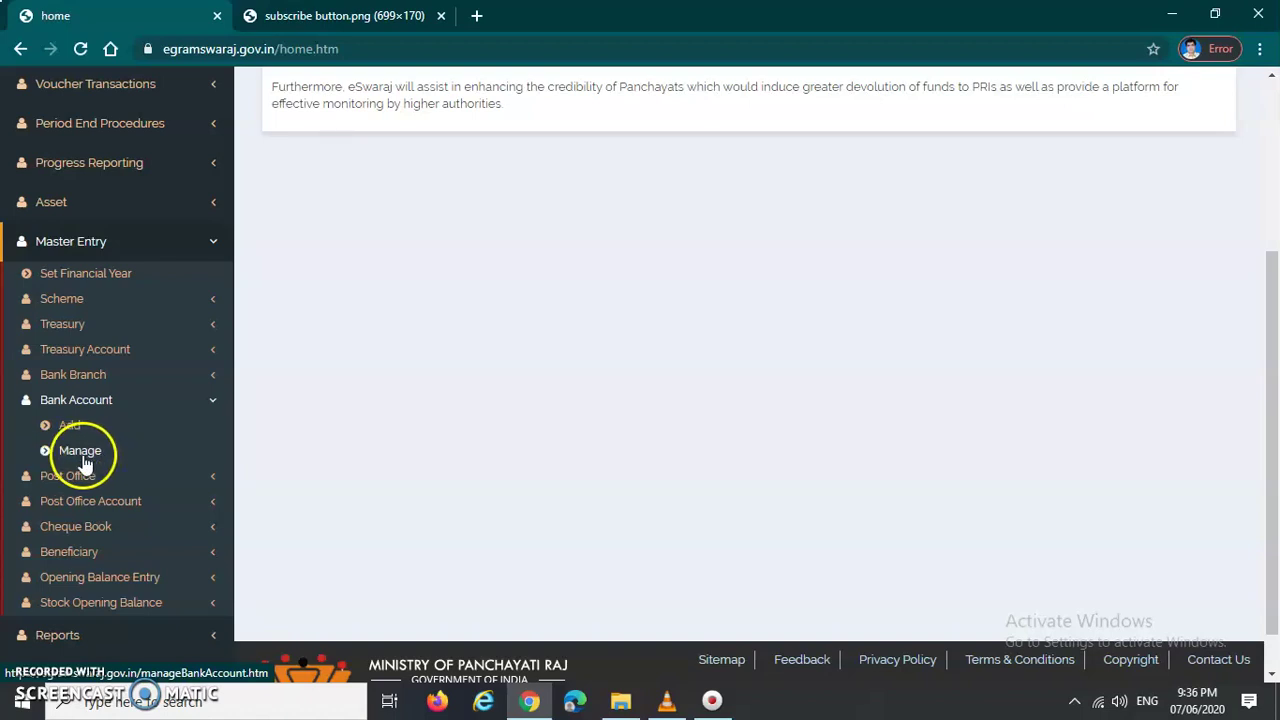
Step: Open the Manage Bank Account list of existing accounts
left_click(79, 452)
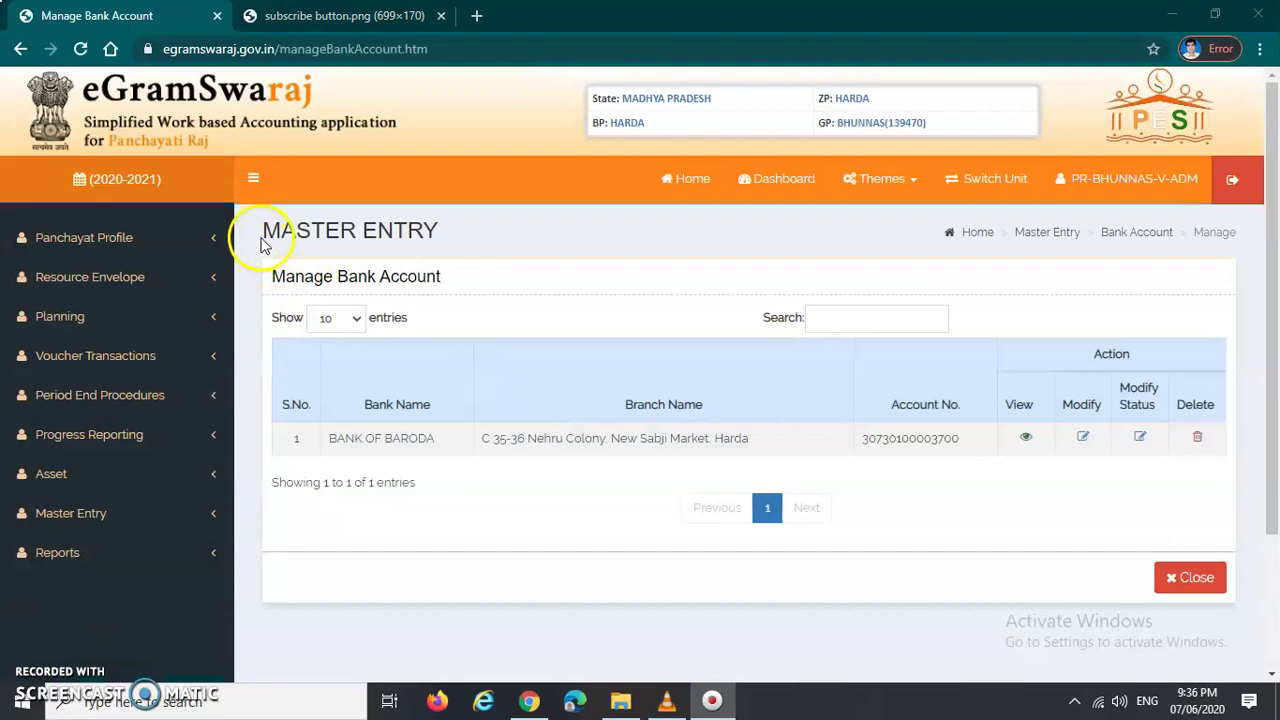
left_click_drag(262, 240, 466, 230)
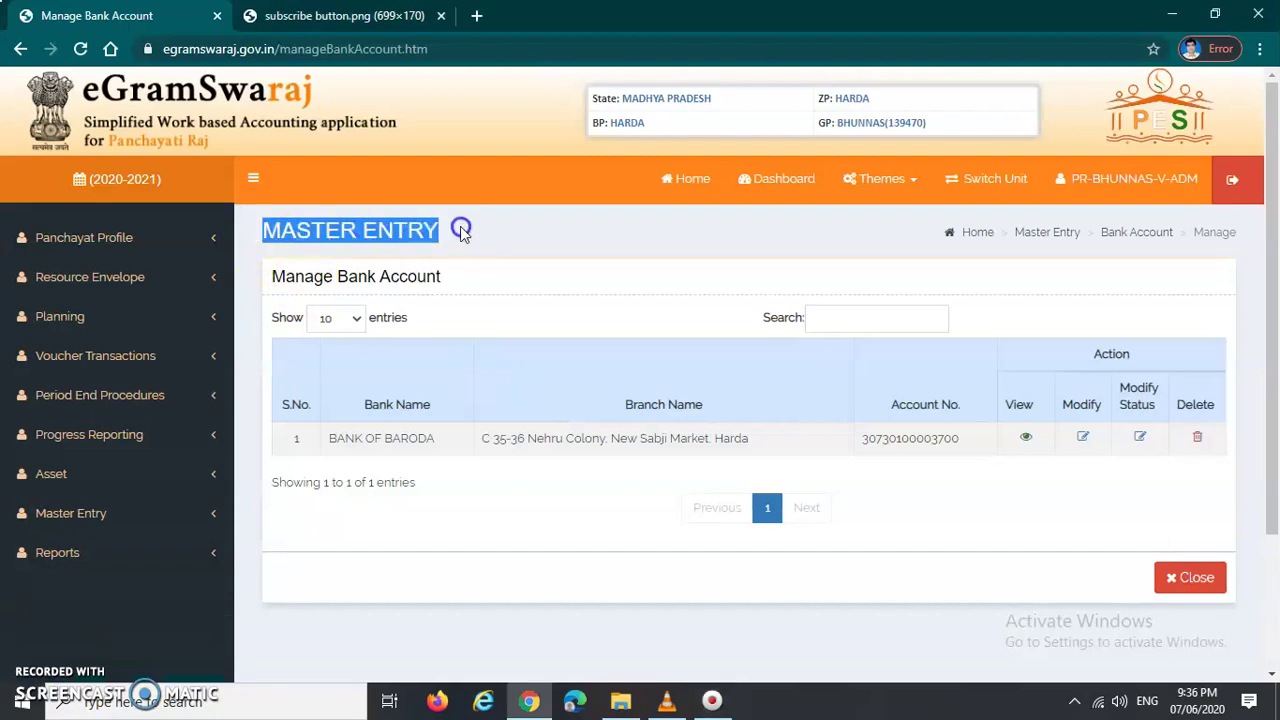
left_click(273, 283)
left_click_drag(273, 283, 443, 285)
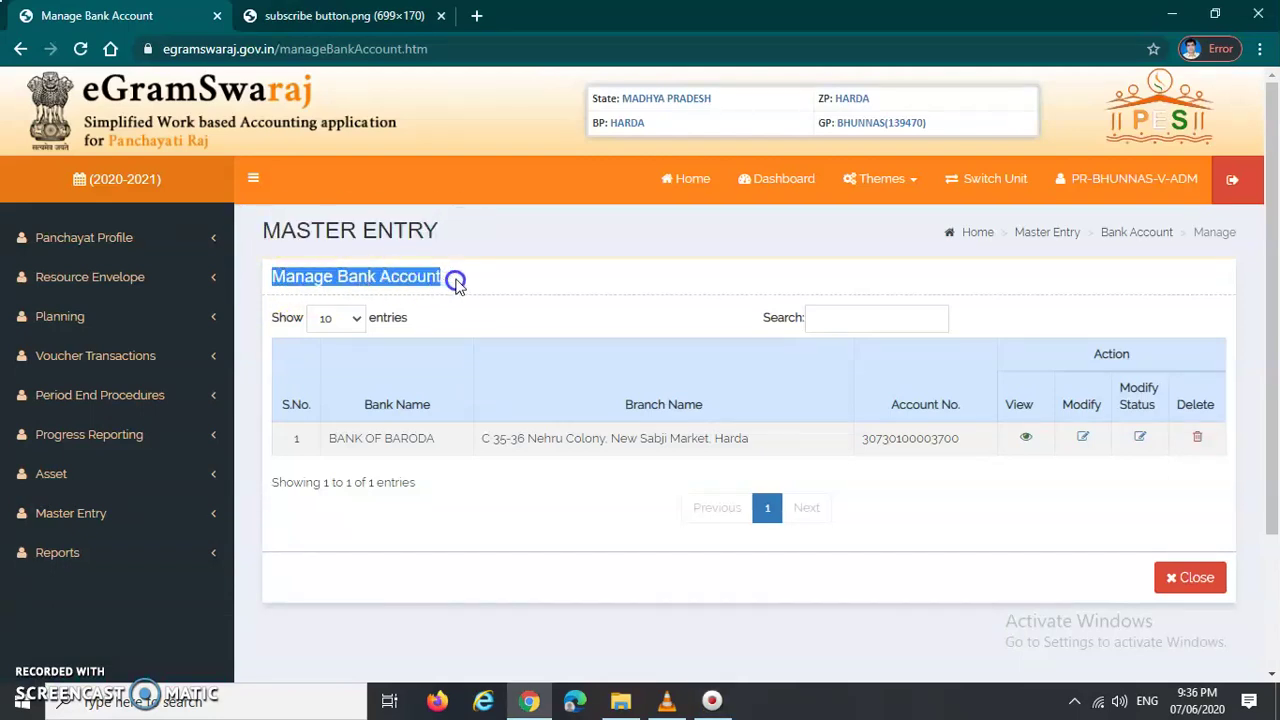
left_click(455, 283)
left_click(435, 265)
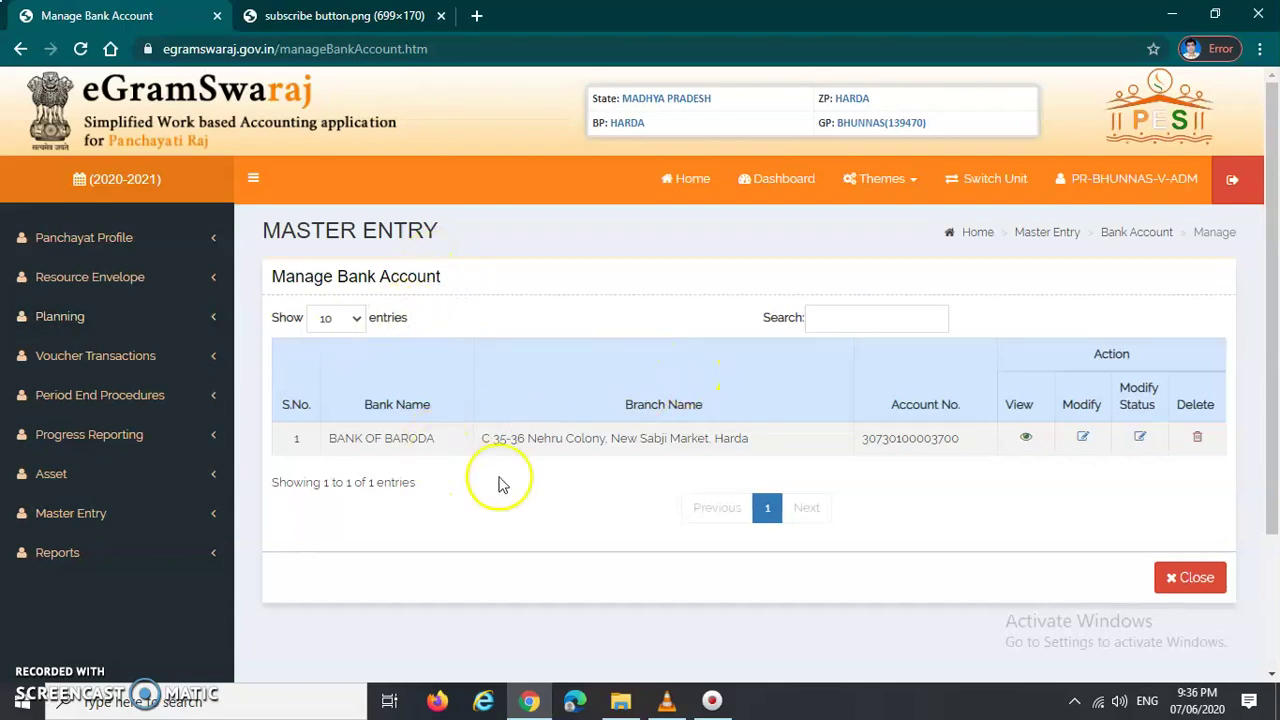
left_click(295, 448)
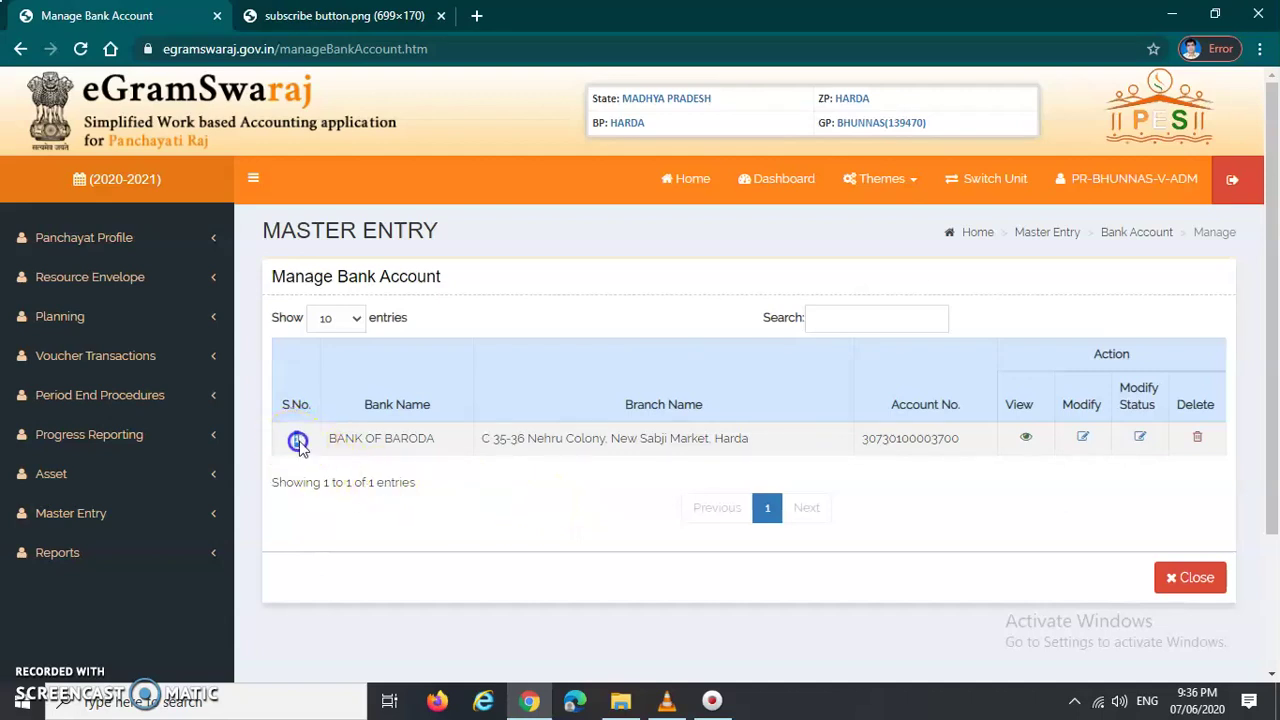
Step: Open the BANK OF BARODA account row for modification from the Action column
left_click_drag(345, 440, 755, 445)
left_click_drag(862, 440, 962, 441)
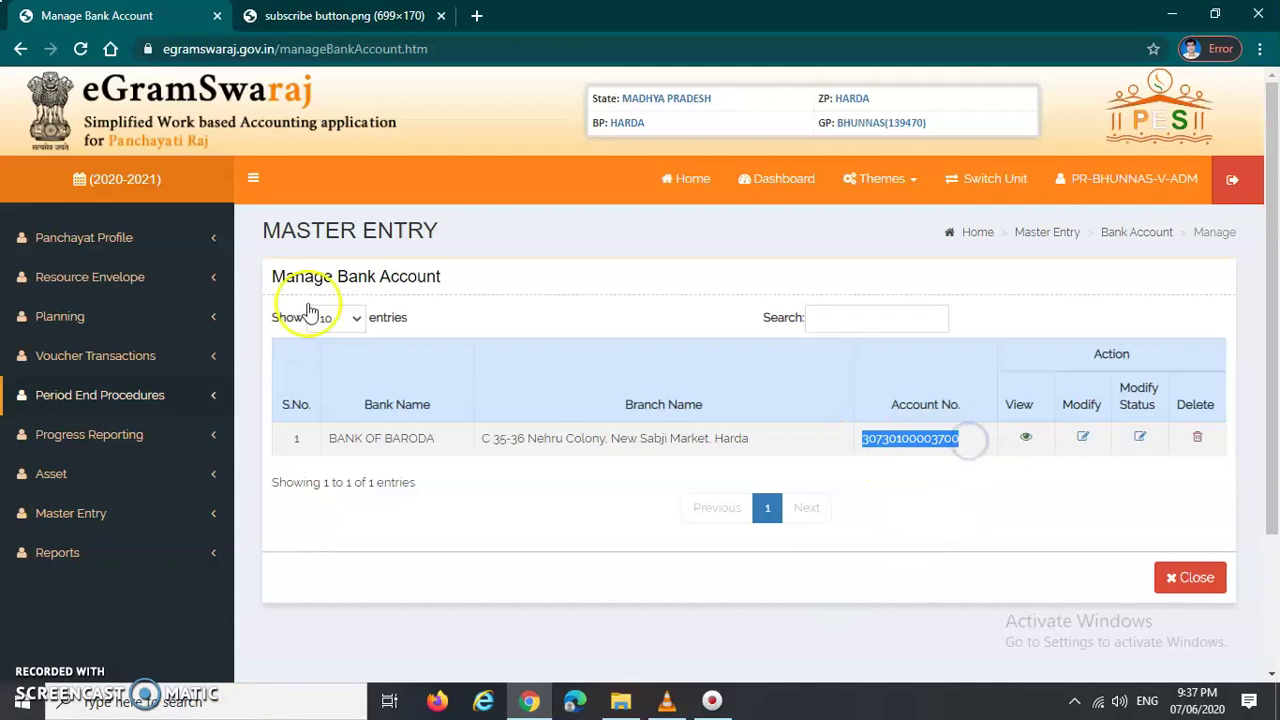
left_click_drag(1090, 354, 1135, 352)
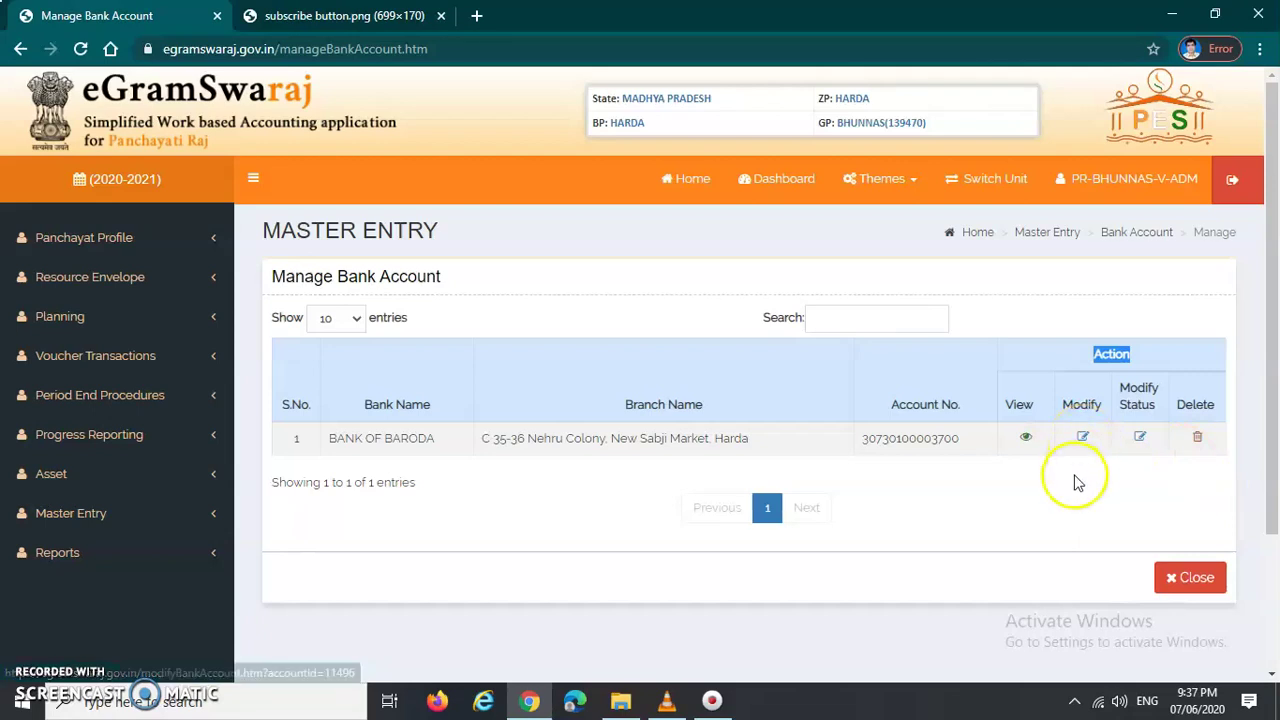
left_click(1063, 415)
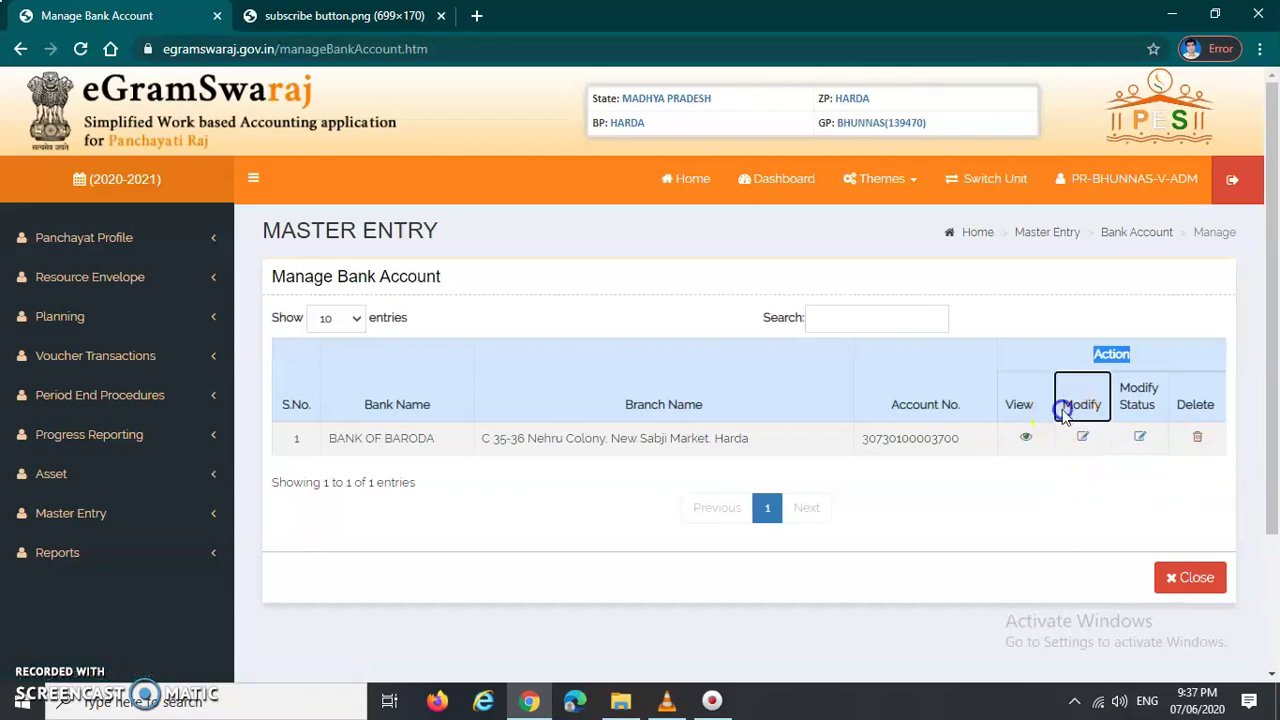
left_click(1078, 504)
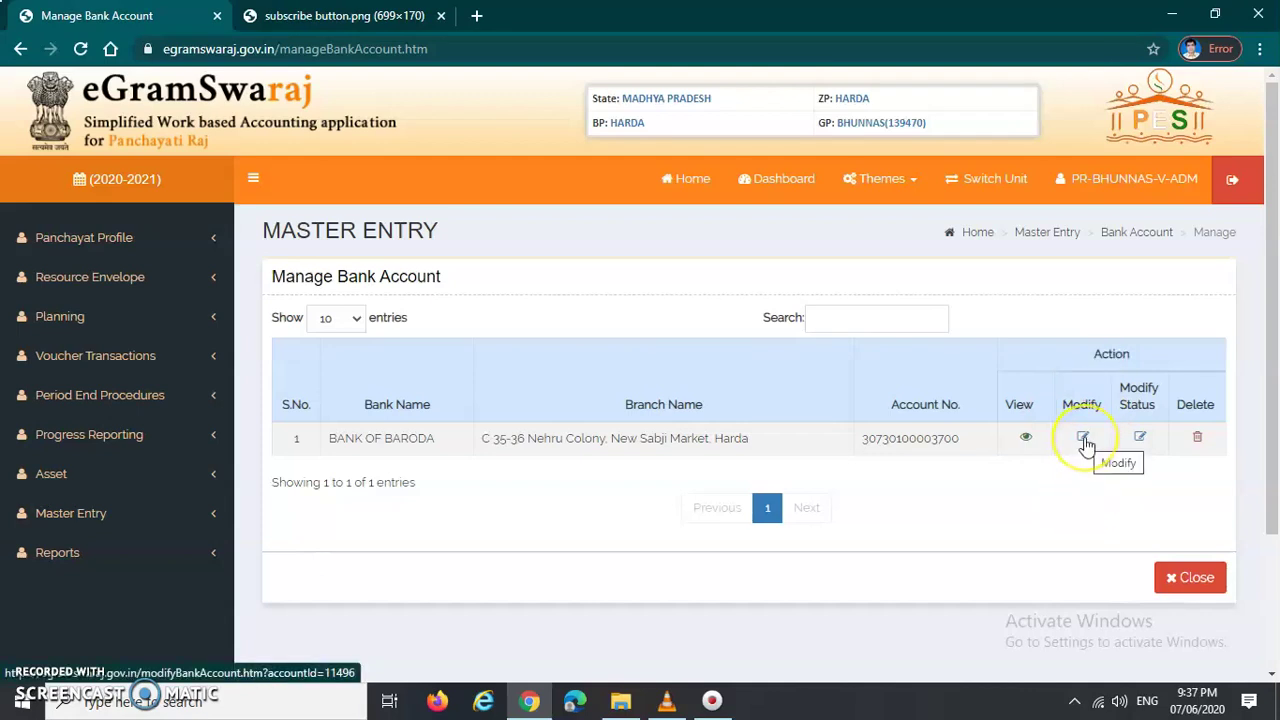
left_click(1085, 440)
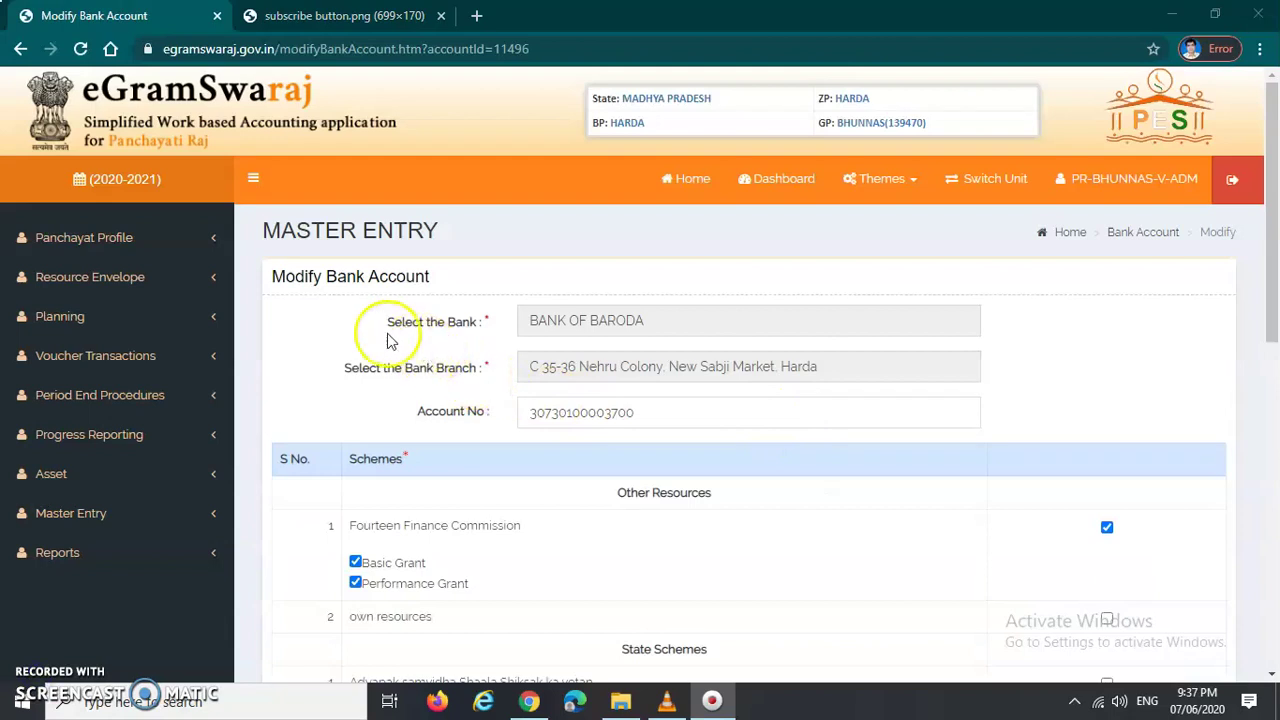
Step: Highlight the Modify Bank Account heading and its bank, branch and account number labels
left_click_drag(272, 276, 446, 274)
left_click(353, 335)
left_click_drag(383, 332, 486, 329)
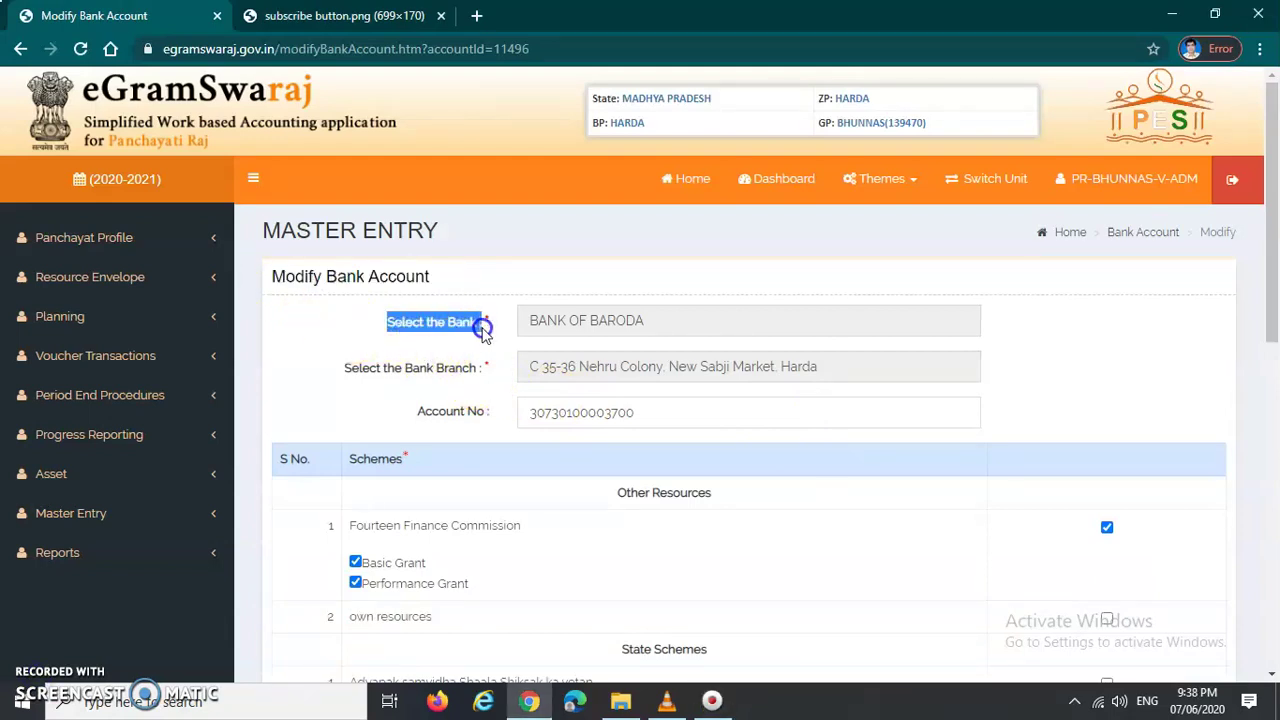
left_click_drag(342, 369, 482, 370)
left_click_drag(415, 412, 505, 420)
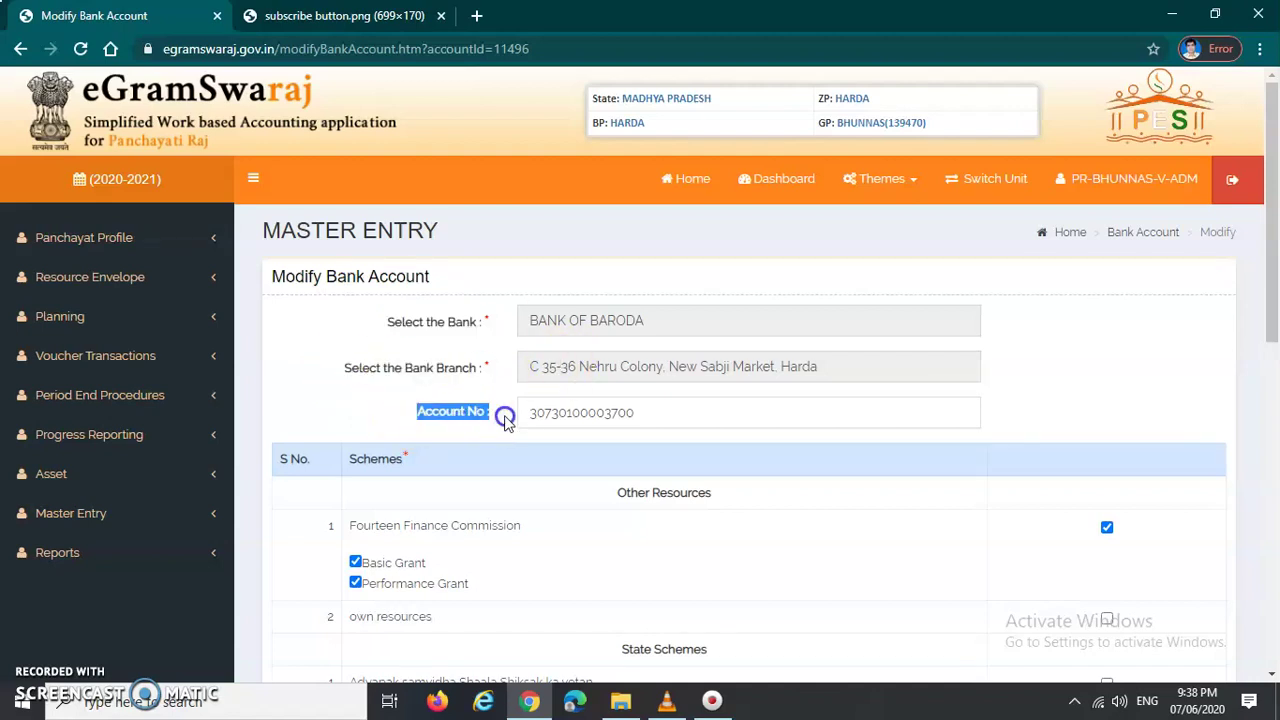
scroll(727, 327, "down", 1)
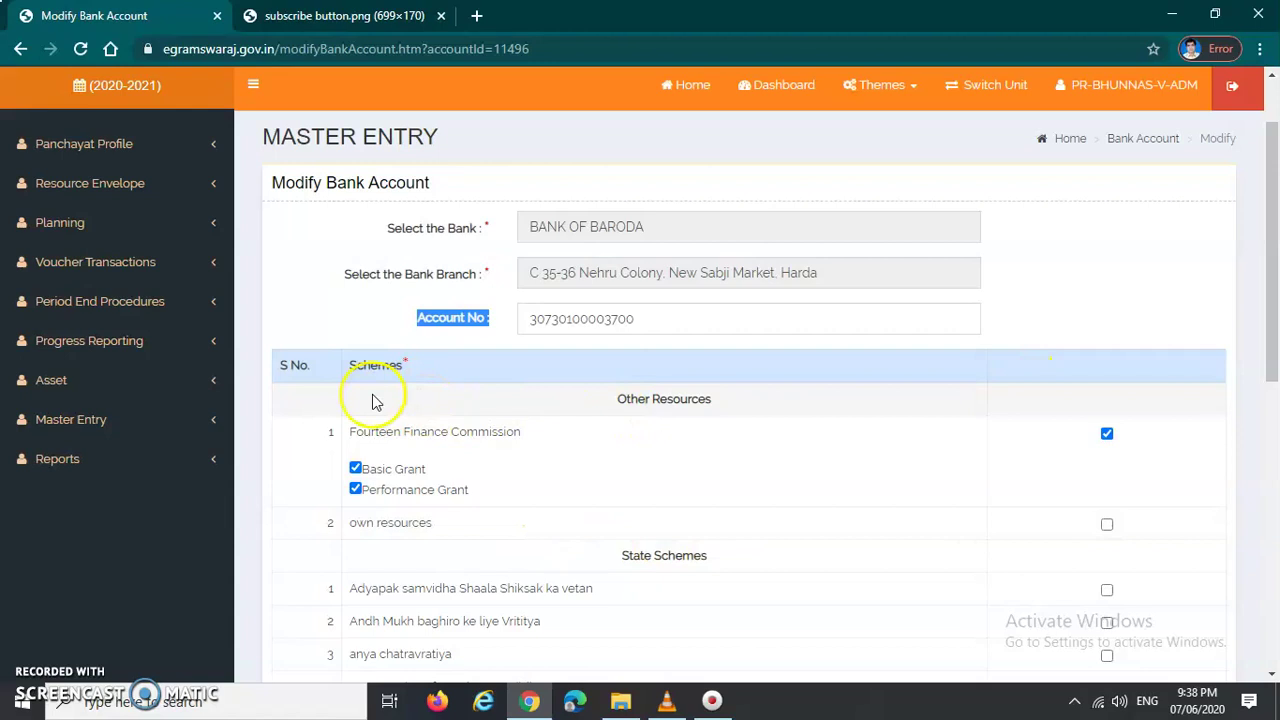
left_click(610, 403)
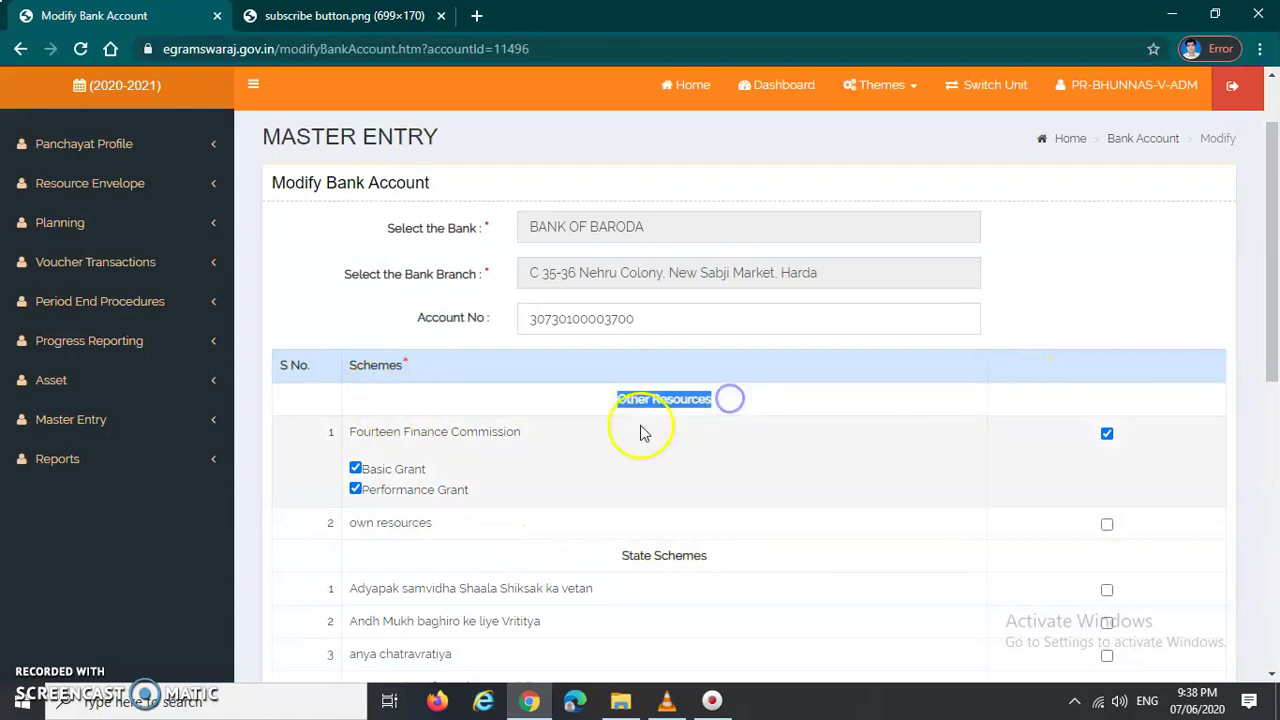
Step: Tick the Adyapak samvidha Shaala Shiksak ka vetan scheme in the Schemes table
scroll(635, 428, "down", 1)
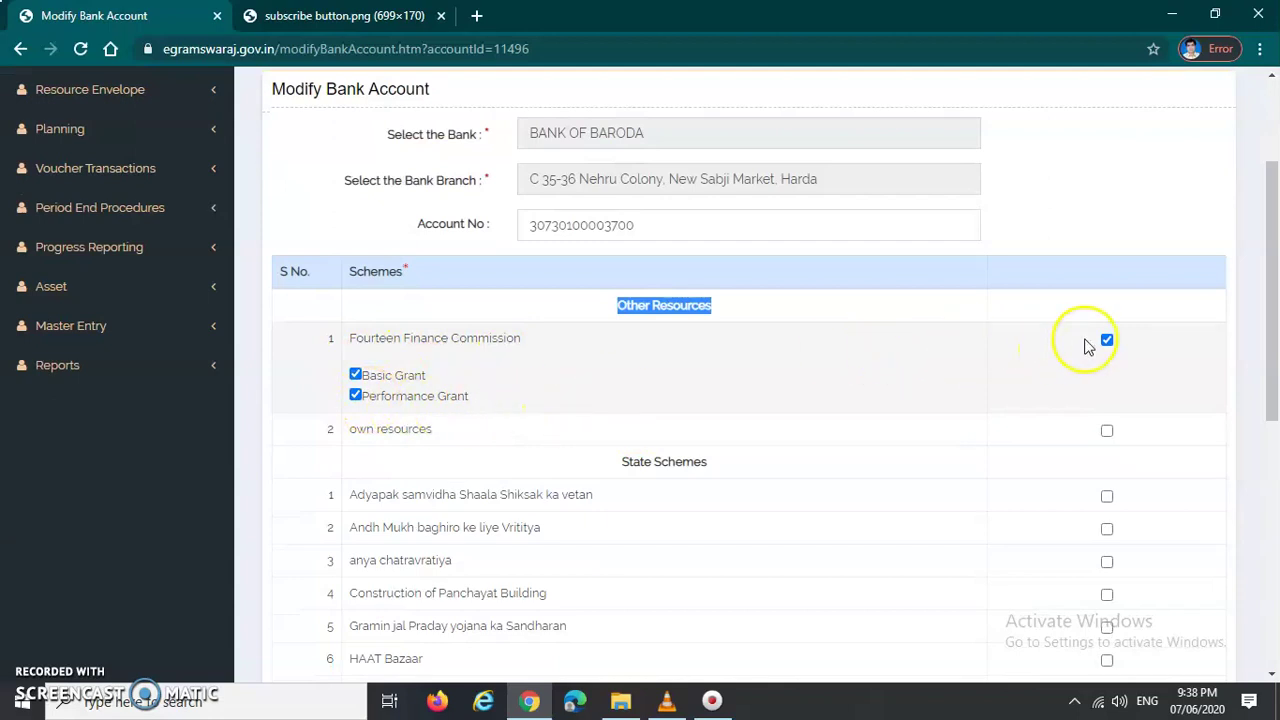
scroll(375, 460, "down", 1)
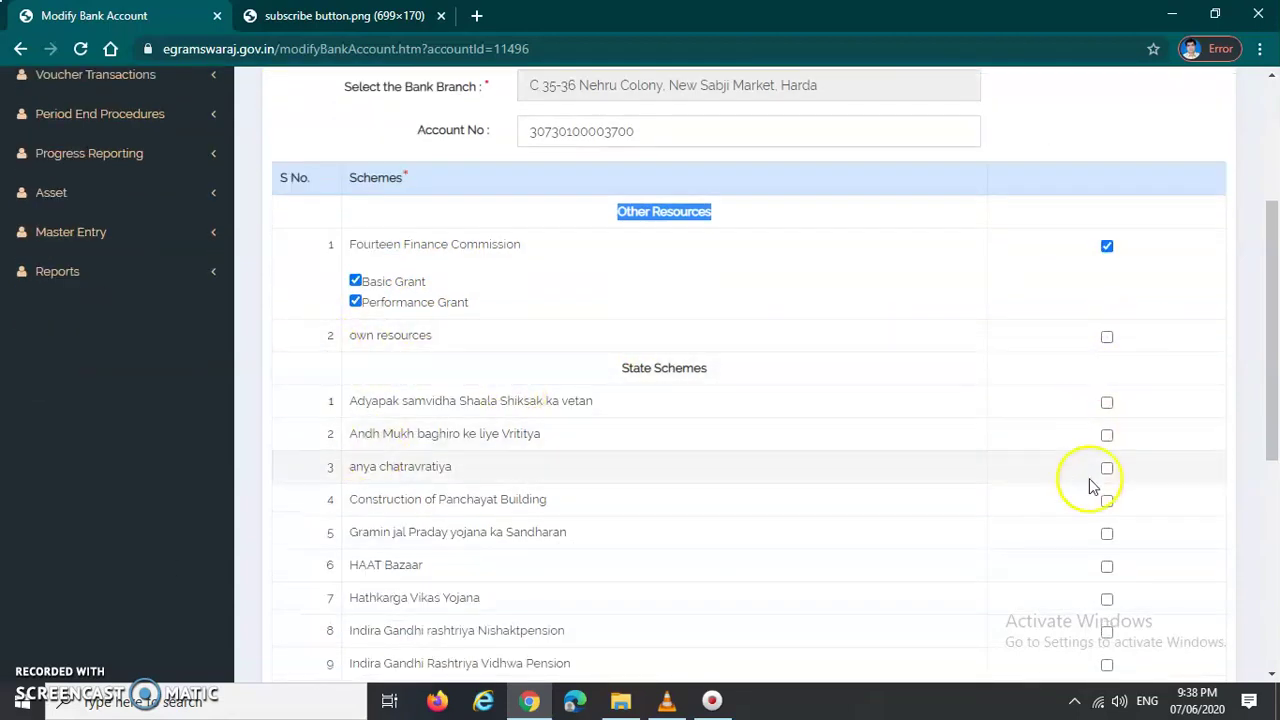
scroll(650, 415, "down", 1)
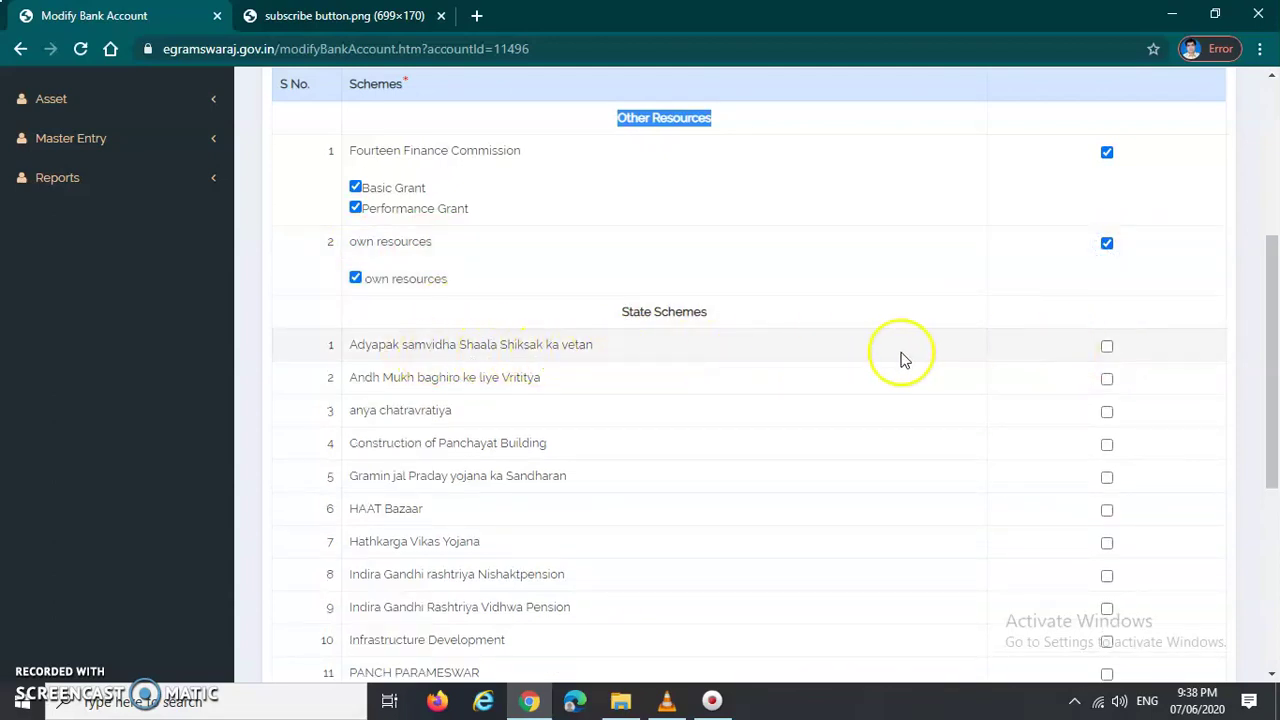
left_click(1107, 348)
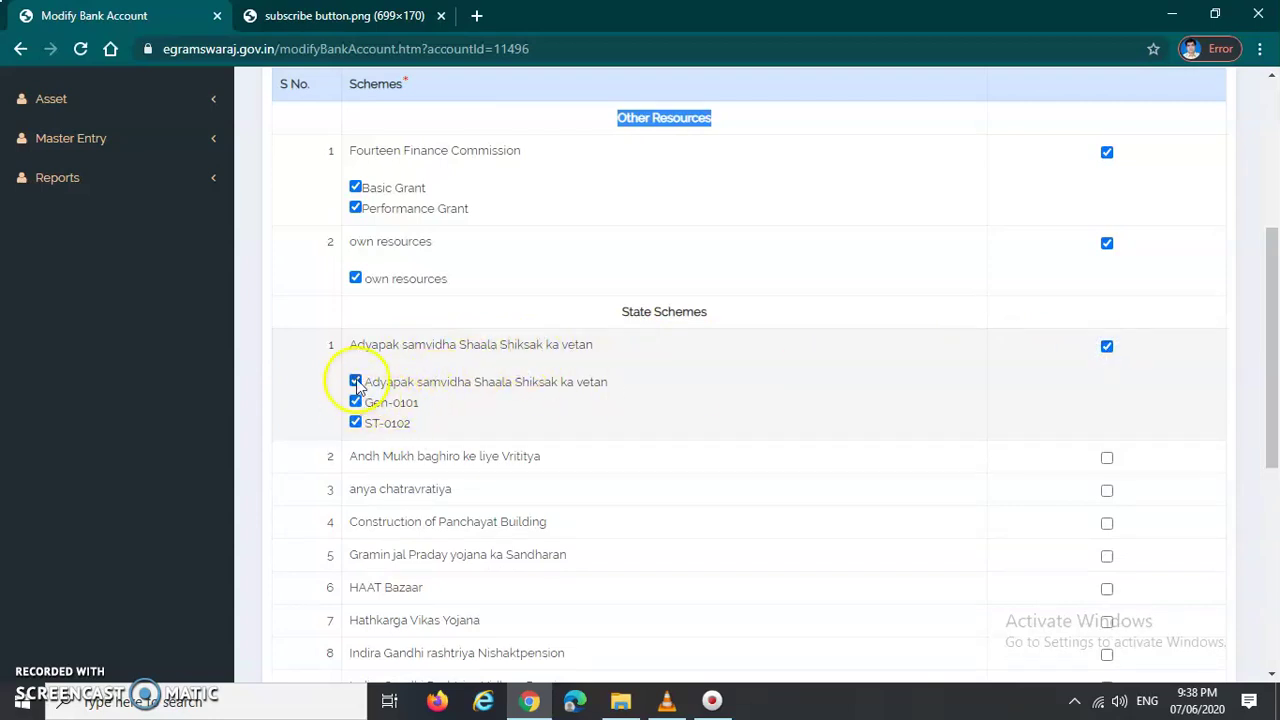
scroll(1100, 445, "down", 1)
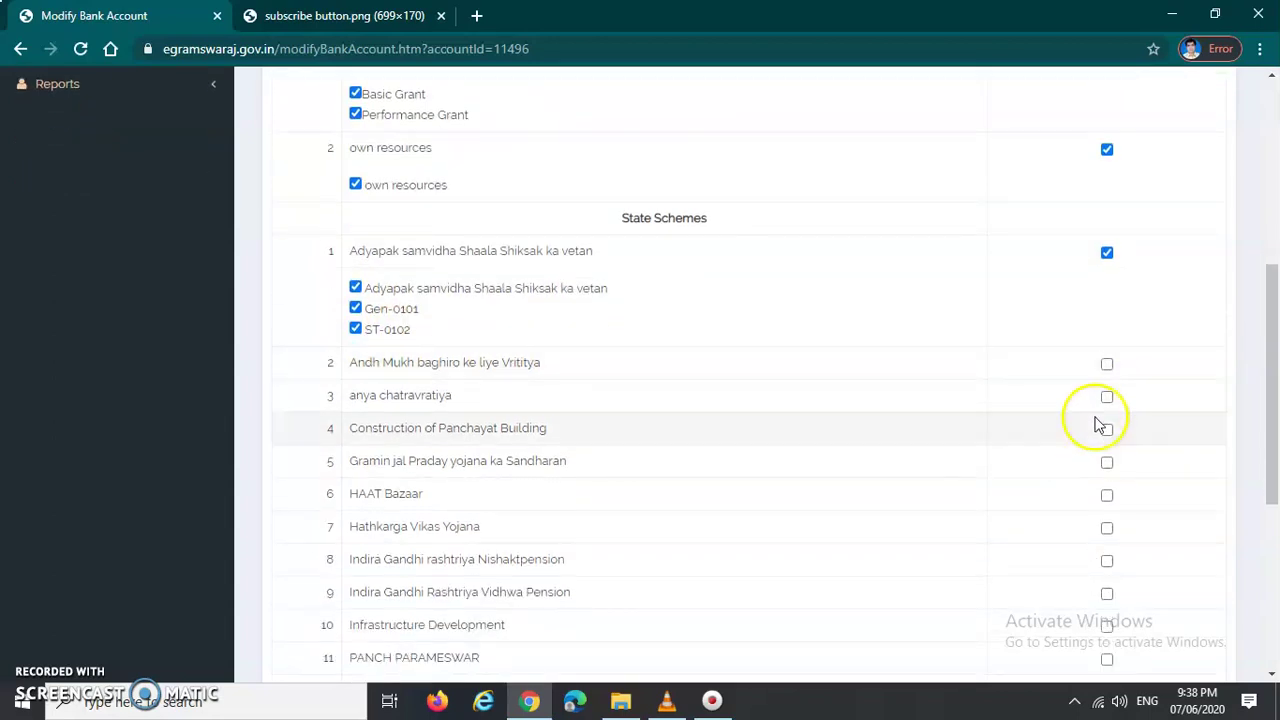
scroll(1097, 425, "down", 2)
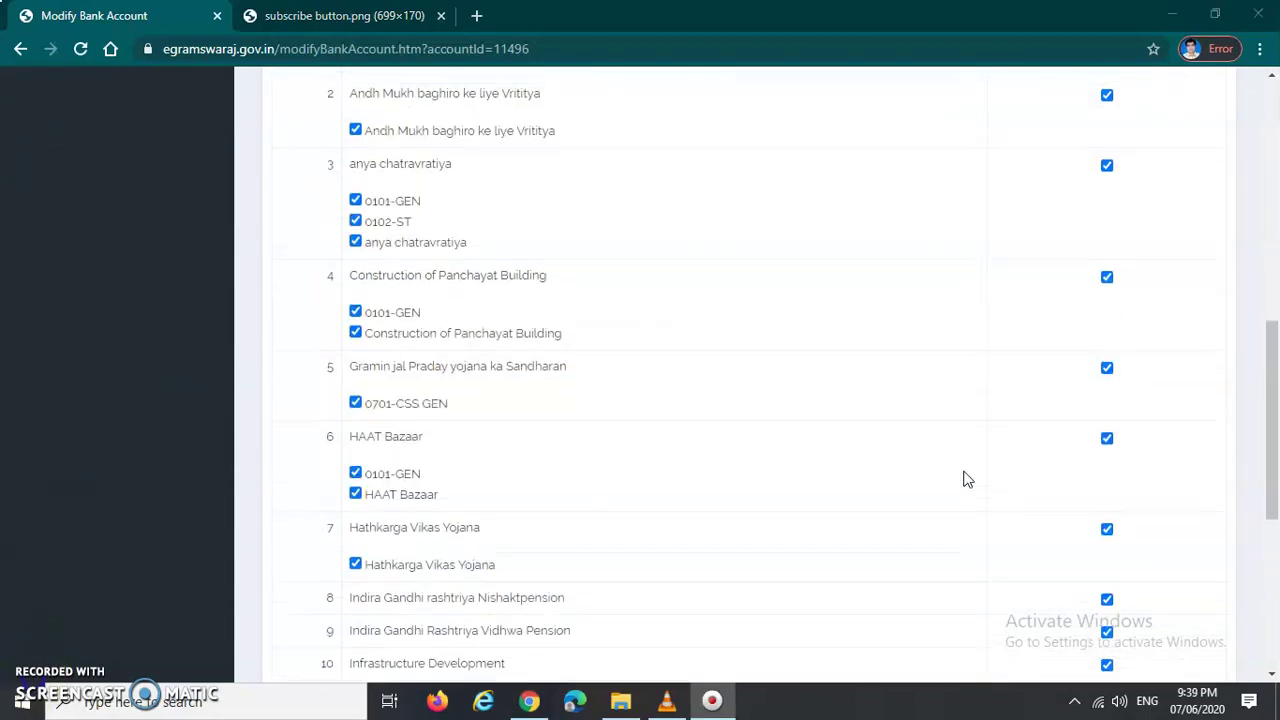
scroll(966, 480, "up", 5)
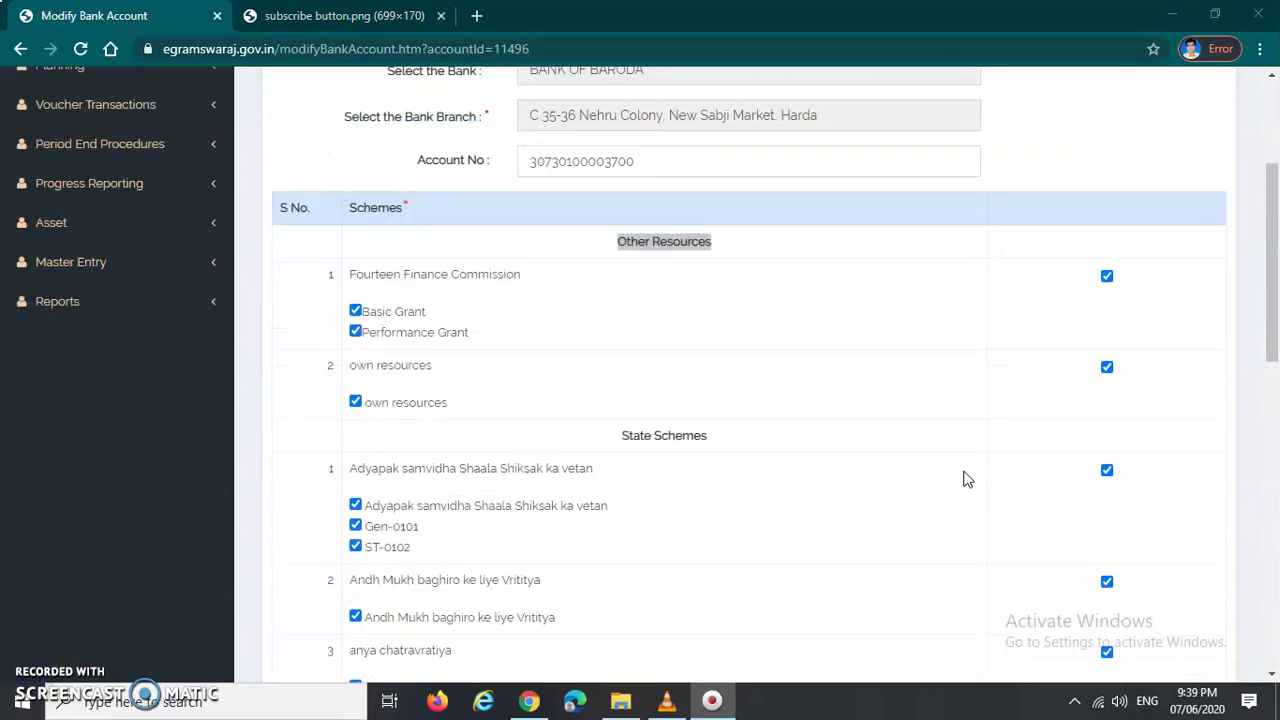
scroll(966, 480, "up", 1)
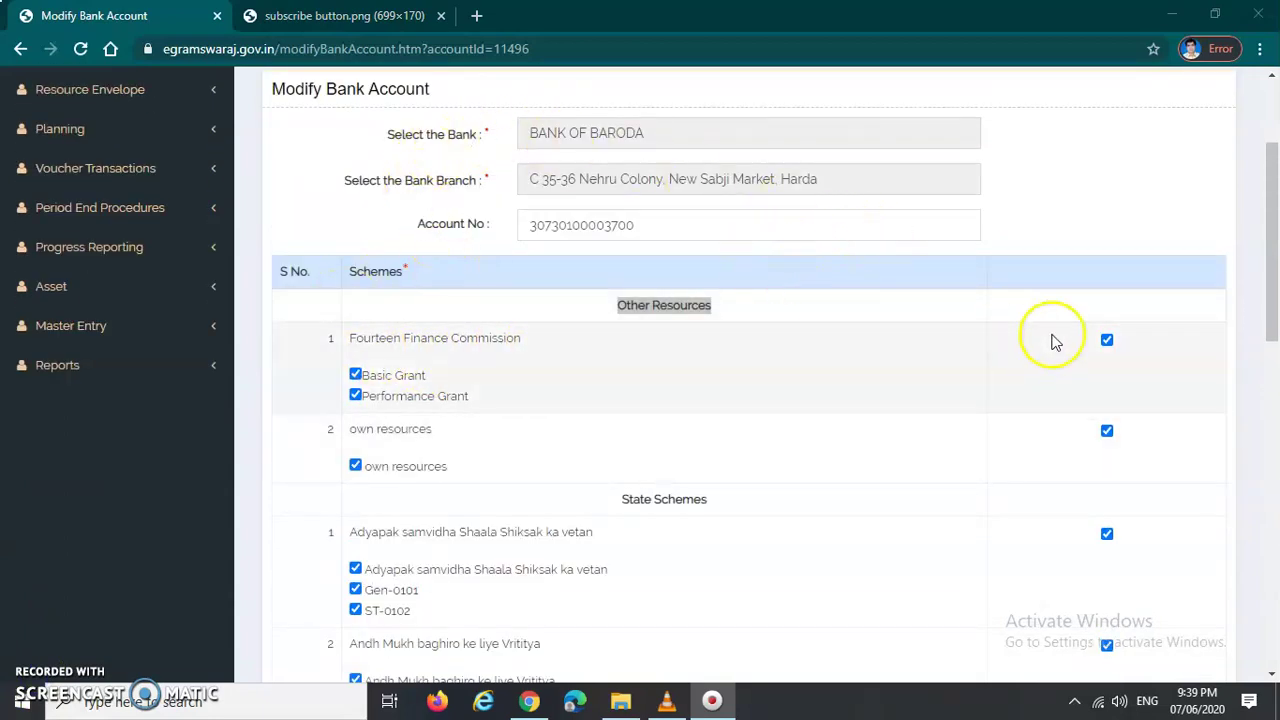
Step: Save the Bank of Baroda account's ticked schemes with the Update button at the form's end
scroll(530, 438, "down", 2)
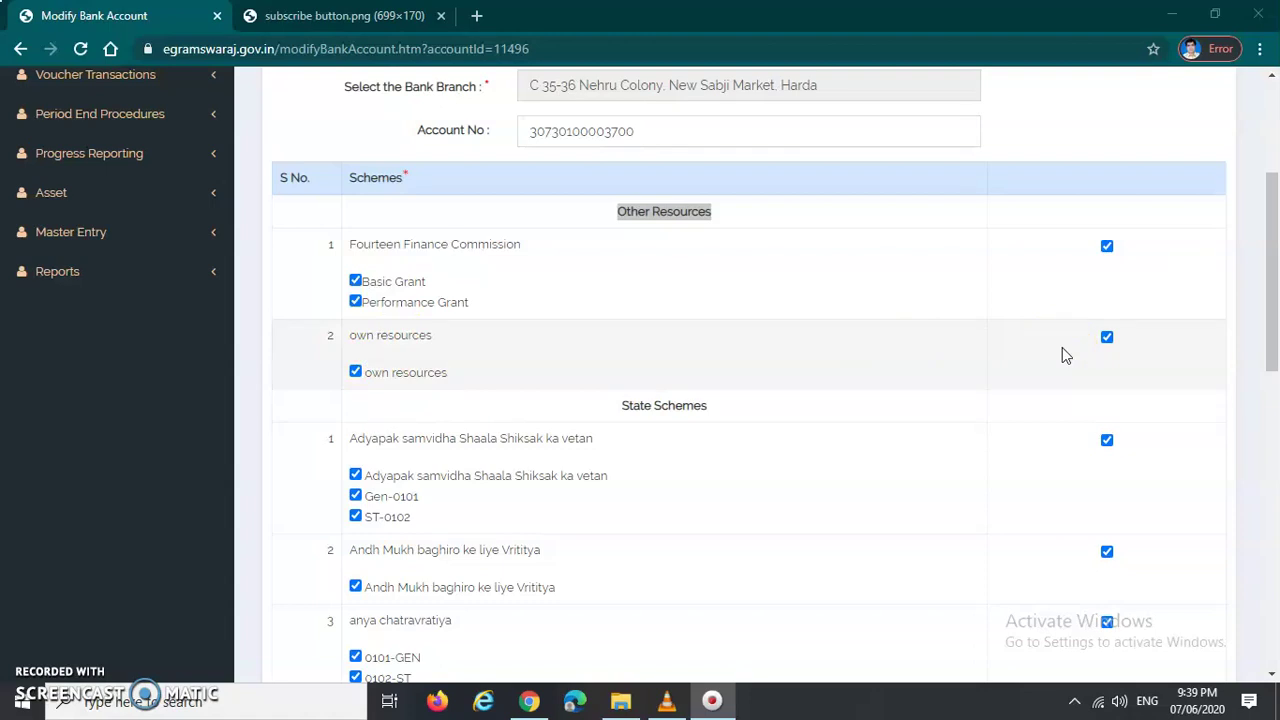
scroll(1060, 350, "down", 2)
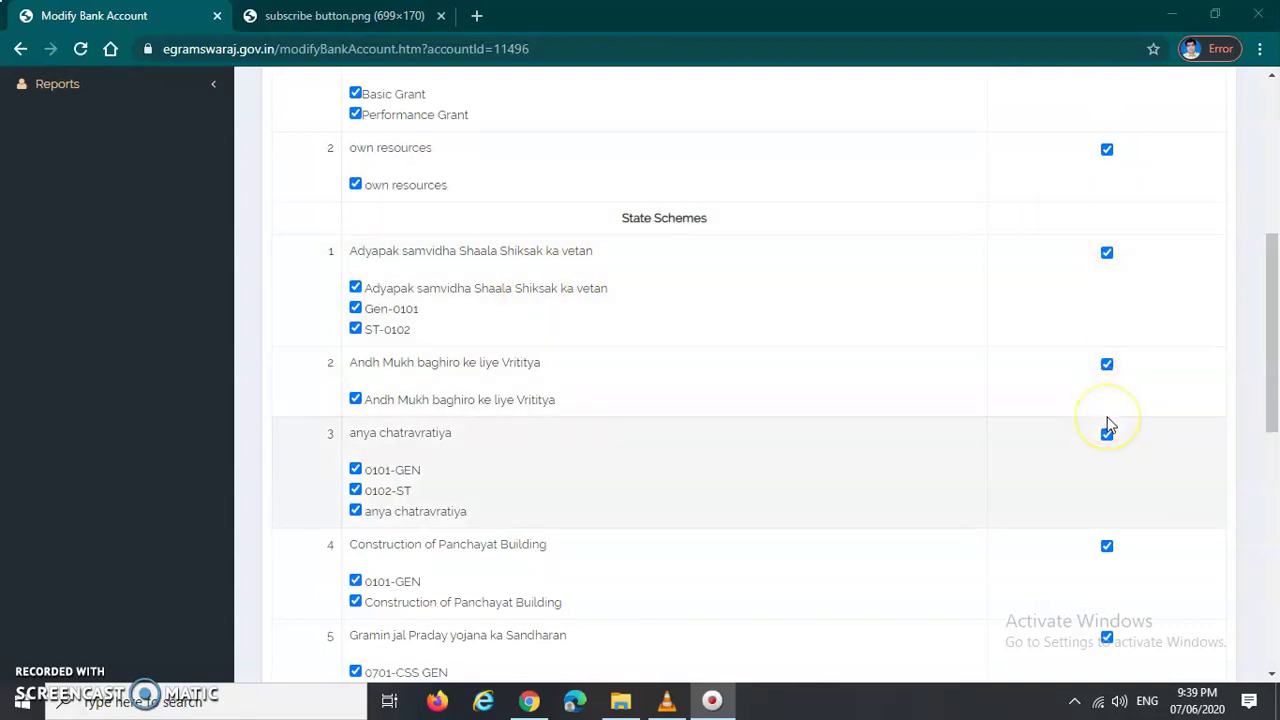
scroll(1108, 420, "down", 6)
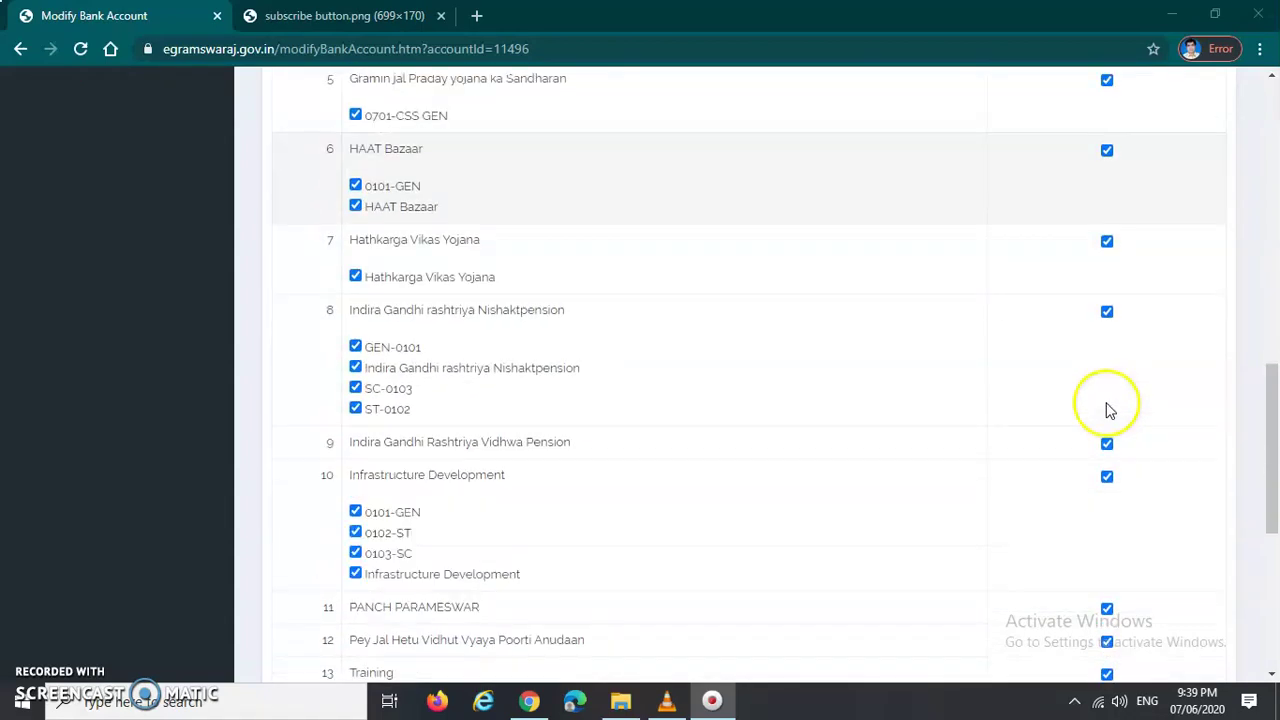
scroll(1108, 410, "down", 5)
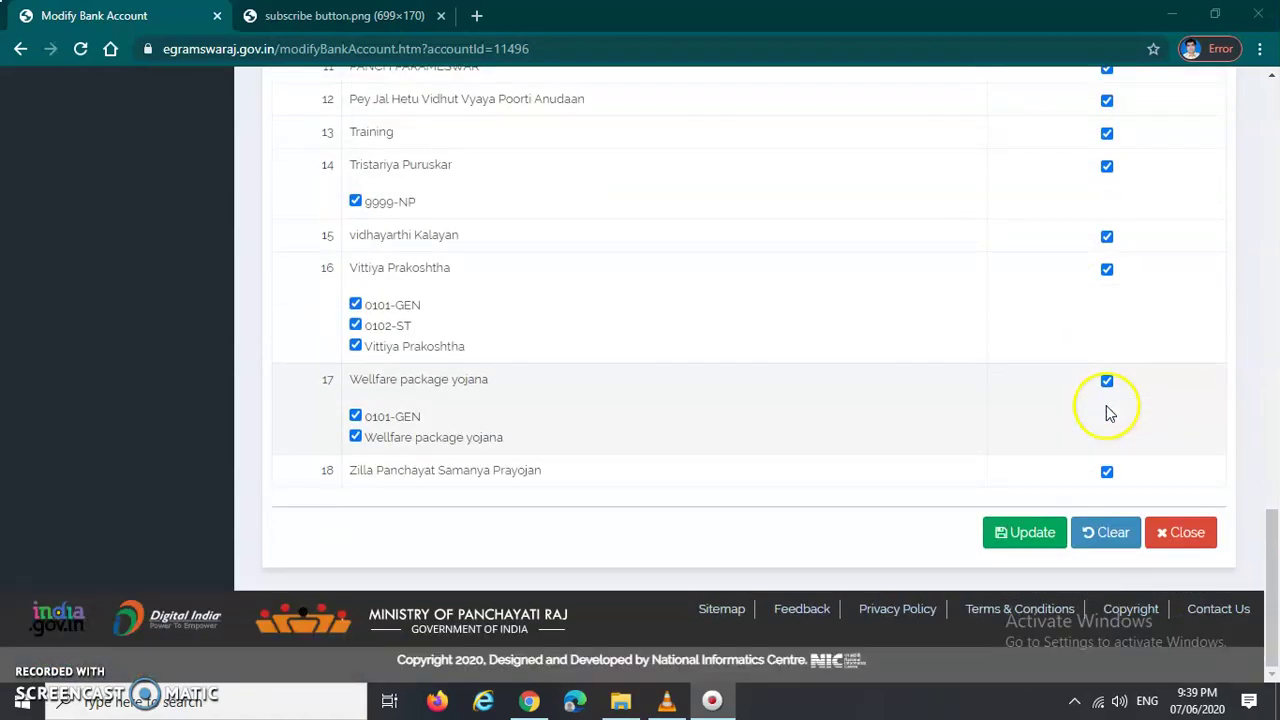
scroll(900, 596, "down", 1)
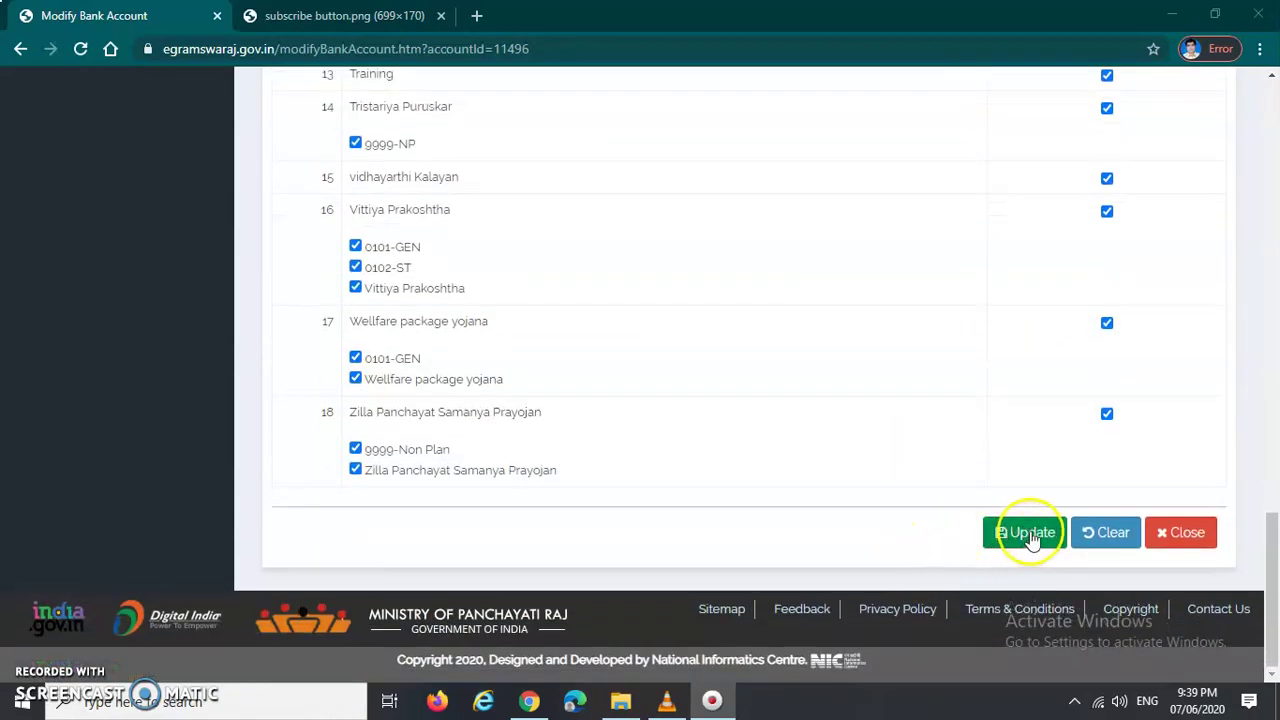
scroll(1000, 554, "down", 1)
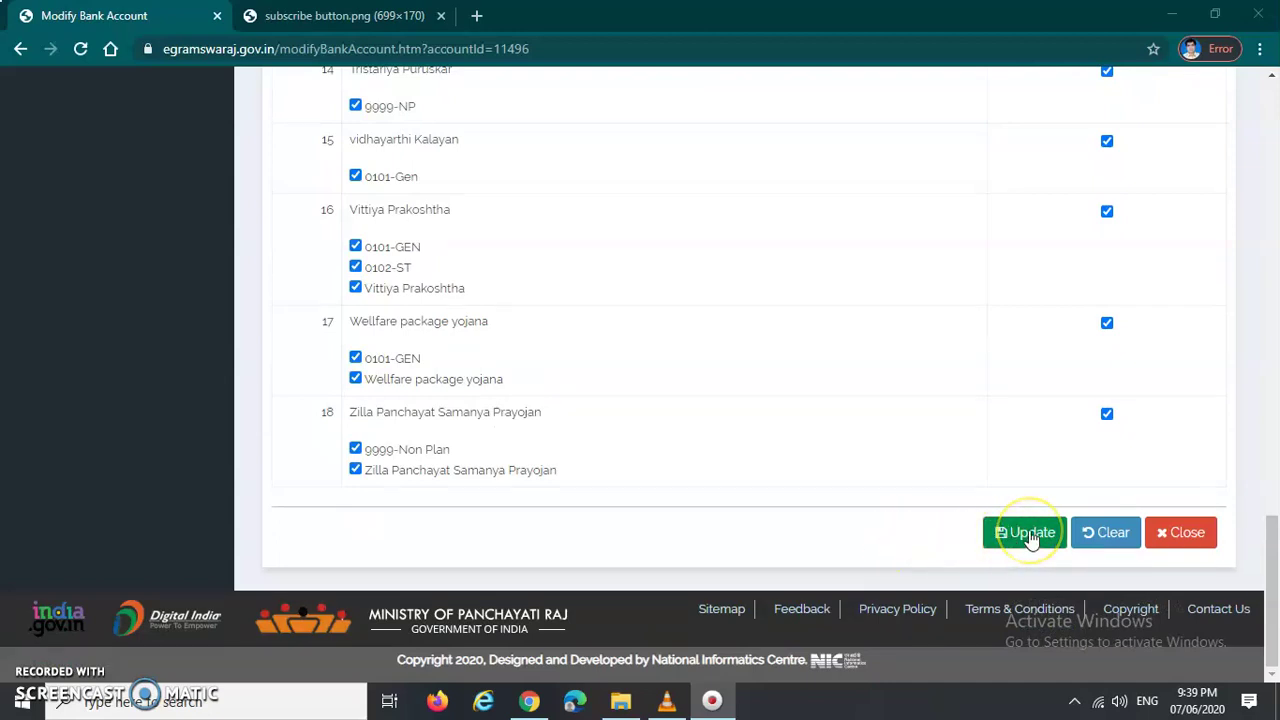
left_click(1000, 534)
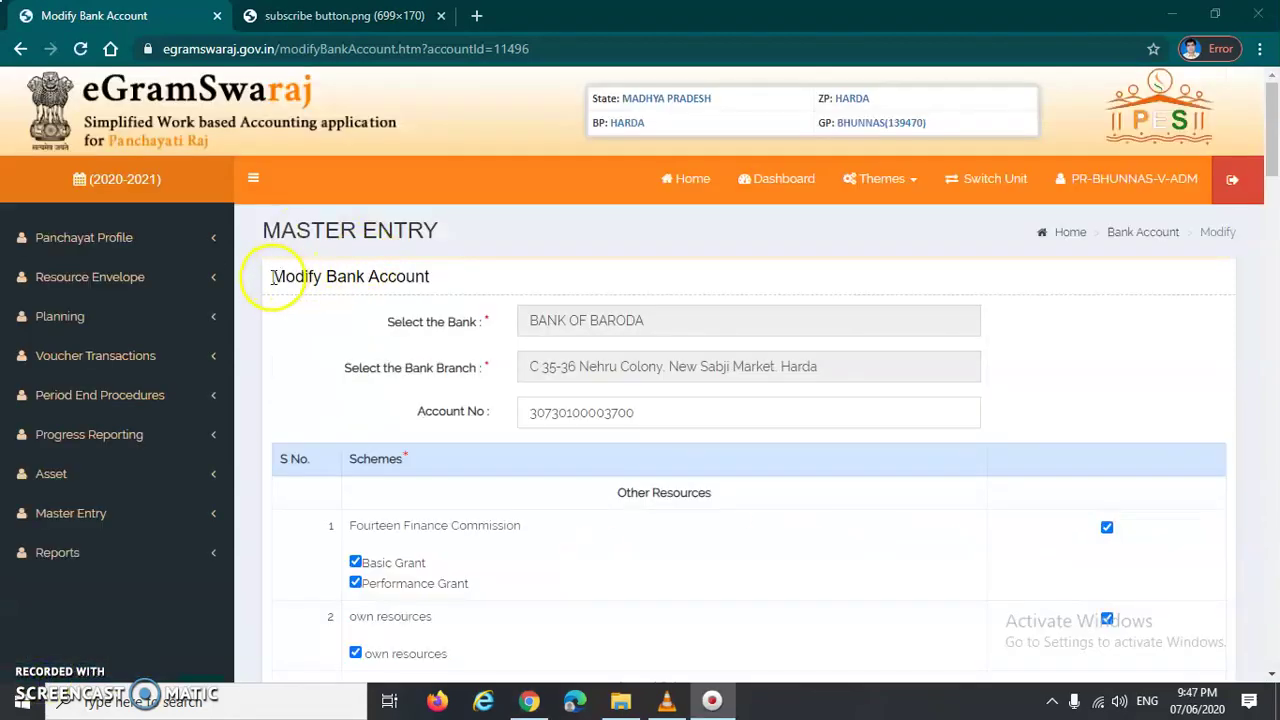
Step: Review the Modify Bank Account form, highlighting its heading and the Central Schemes section
left_click(272, 277)
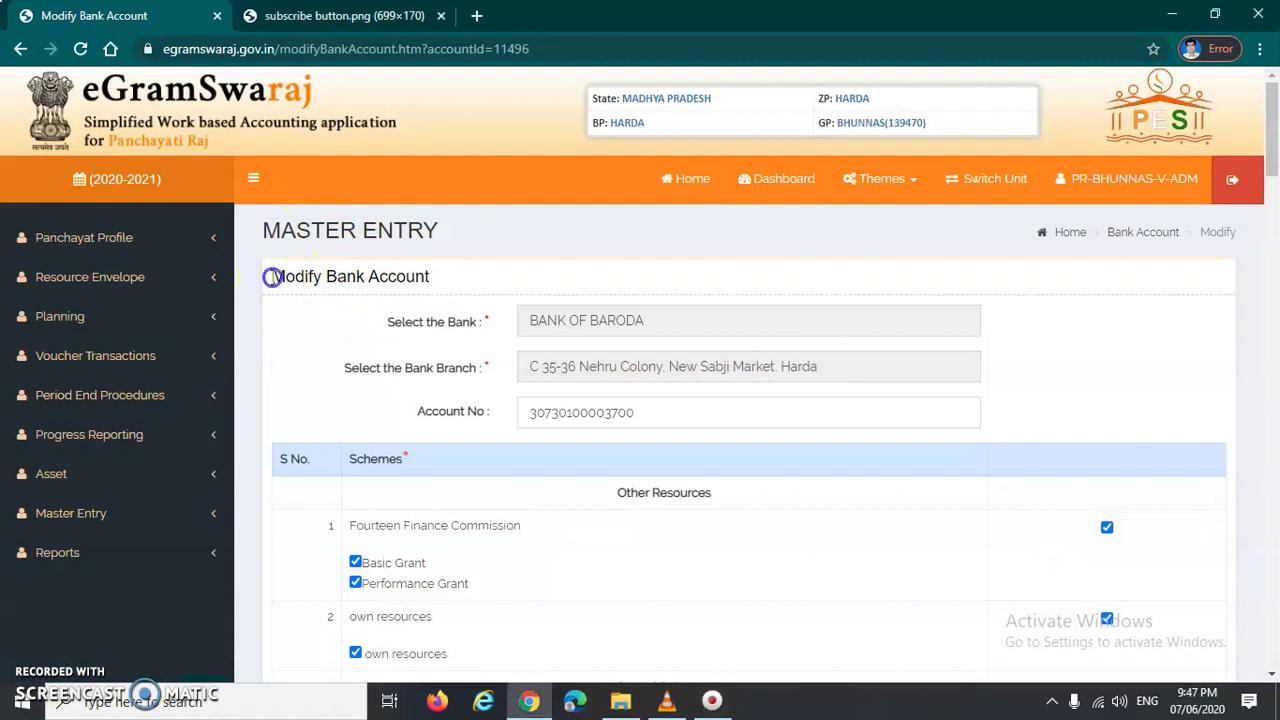
left_click_drag(326, 276, 447, 283)
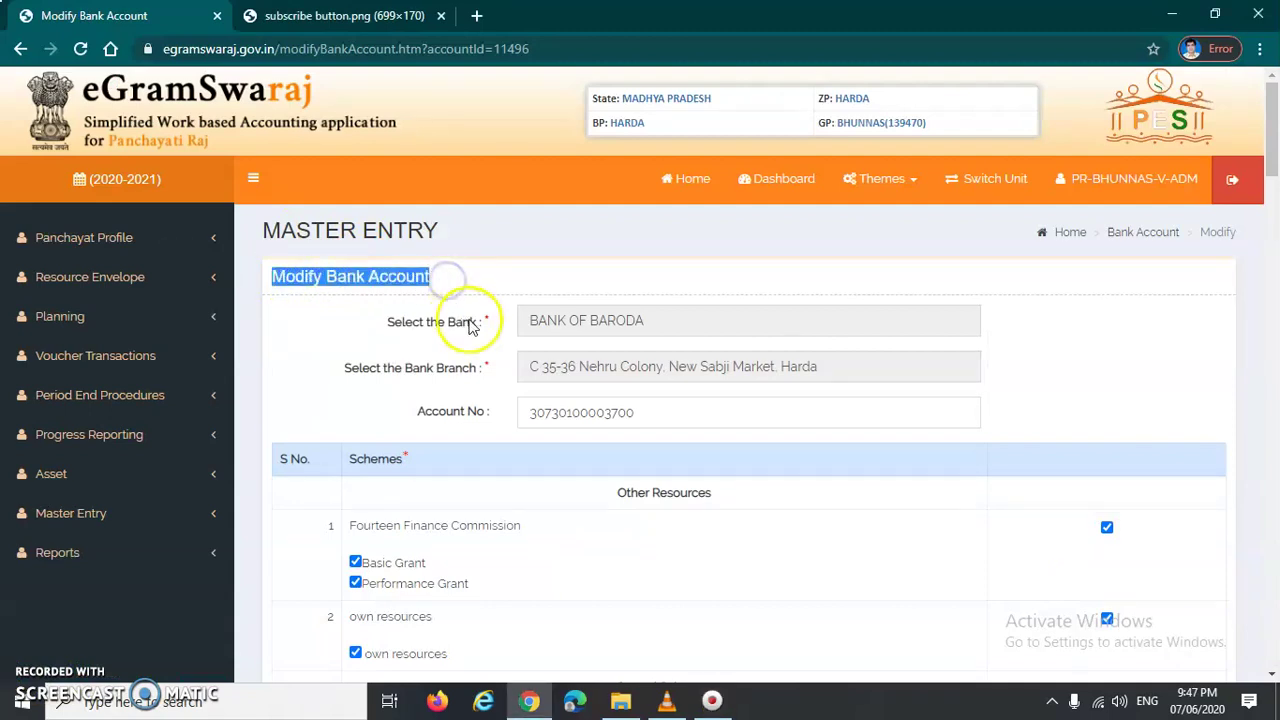
left_click(395, 327)
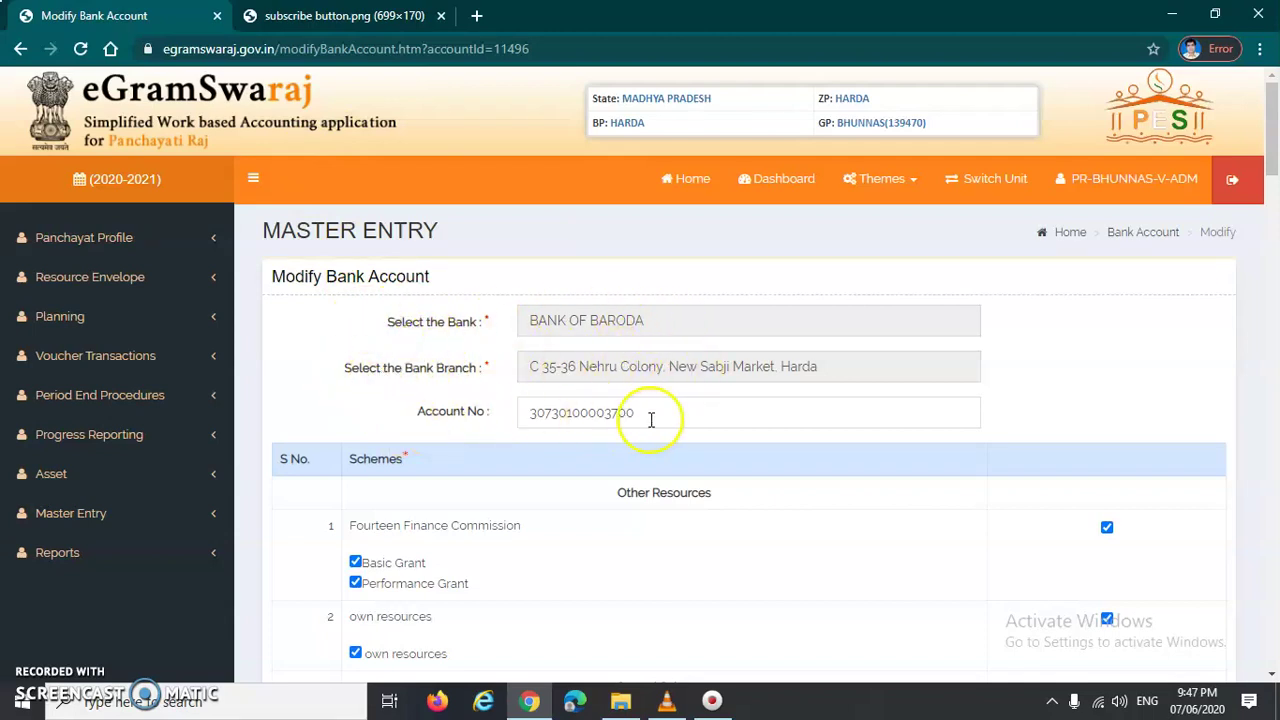
scroll(600, 419, "down", 2)
scroll(1095, 354, "down", 1)
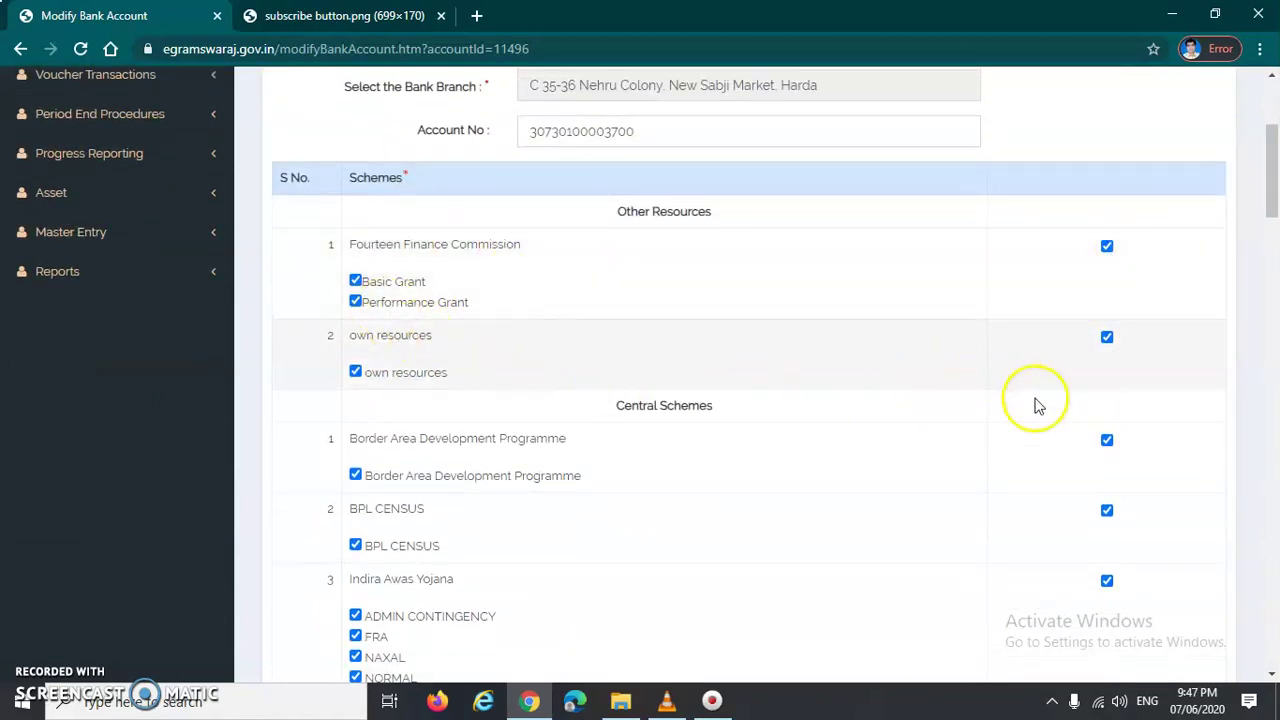
scroll(1100, 430, "down", 1)
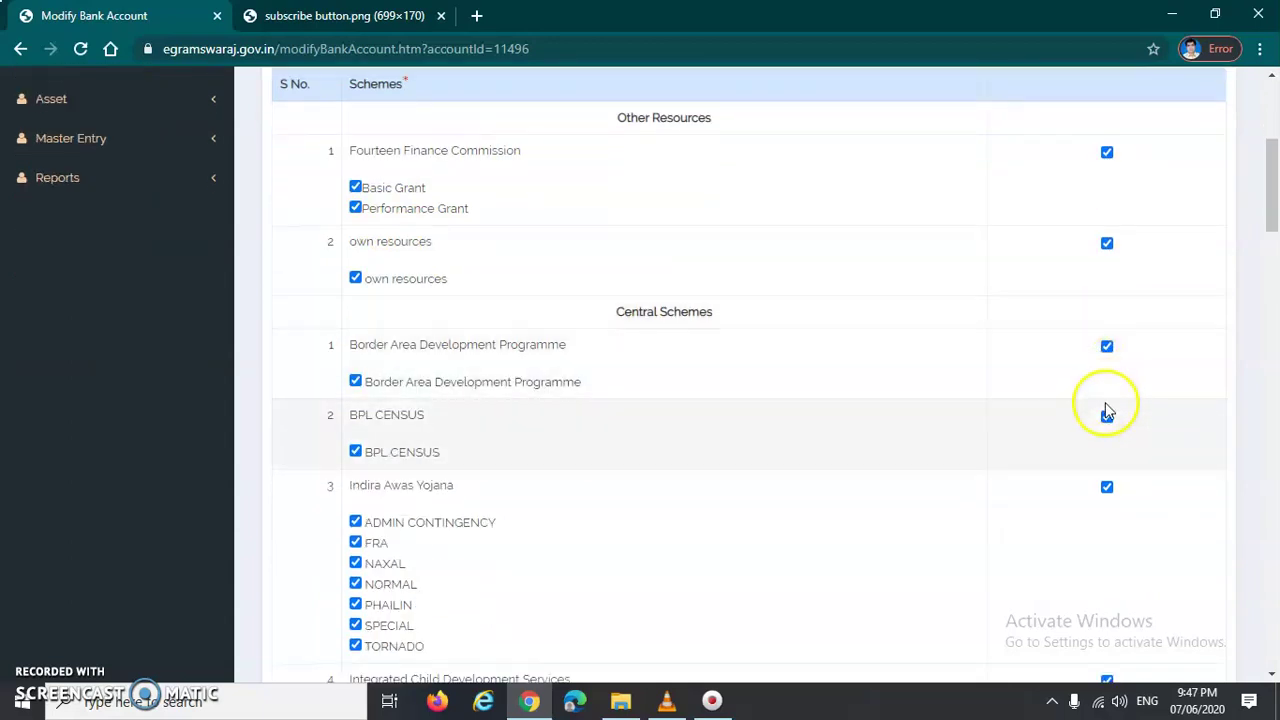
left_click_drag(612, 318, 632, 313)
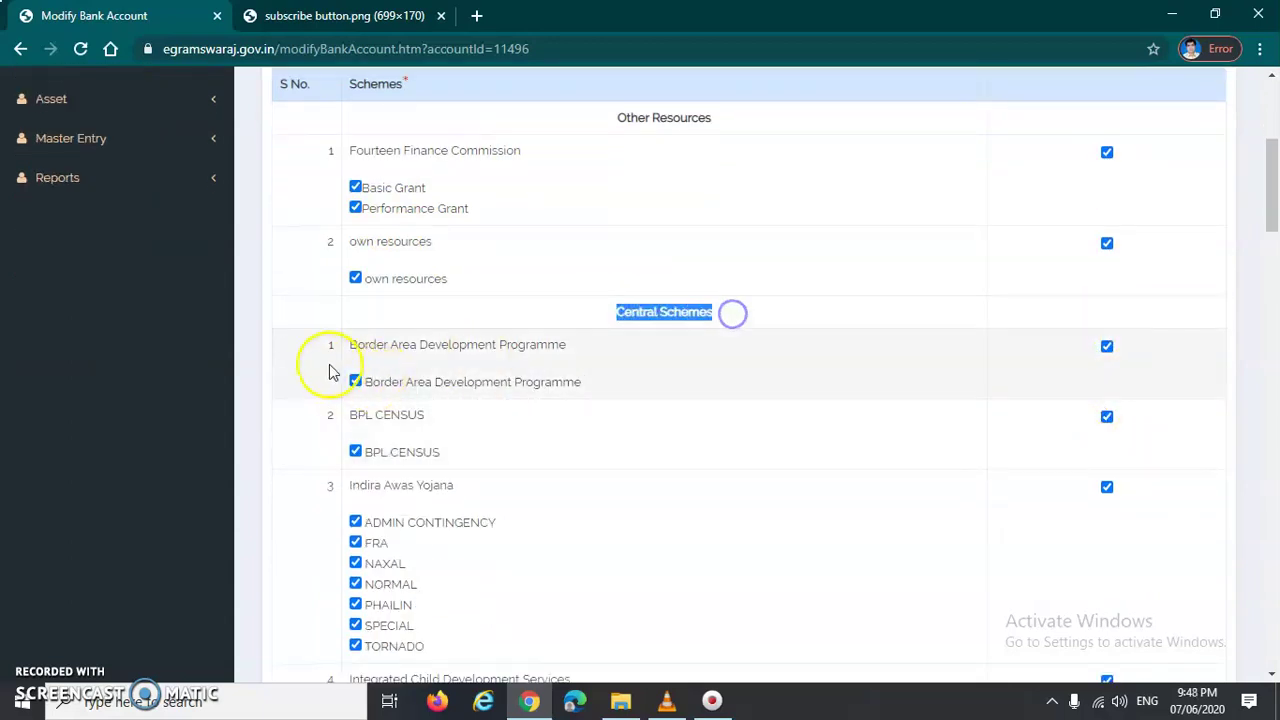
scroll(963, 400, "down", 2)
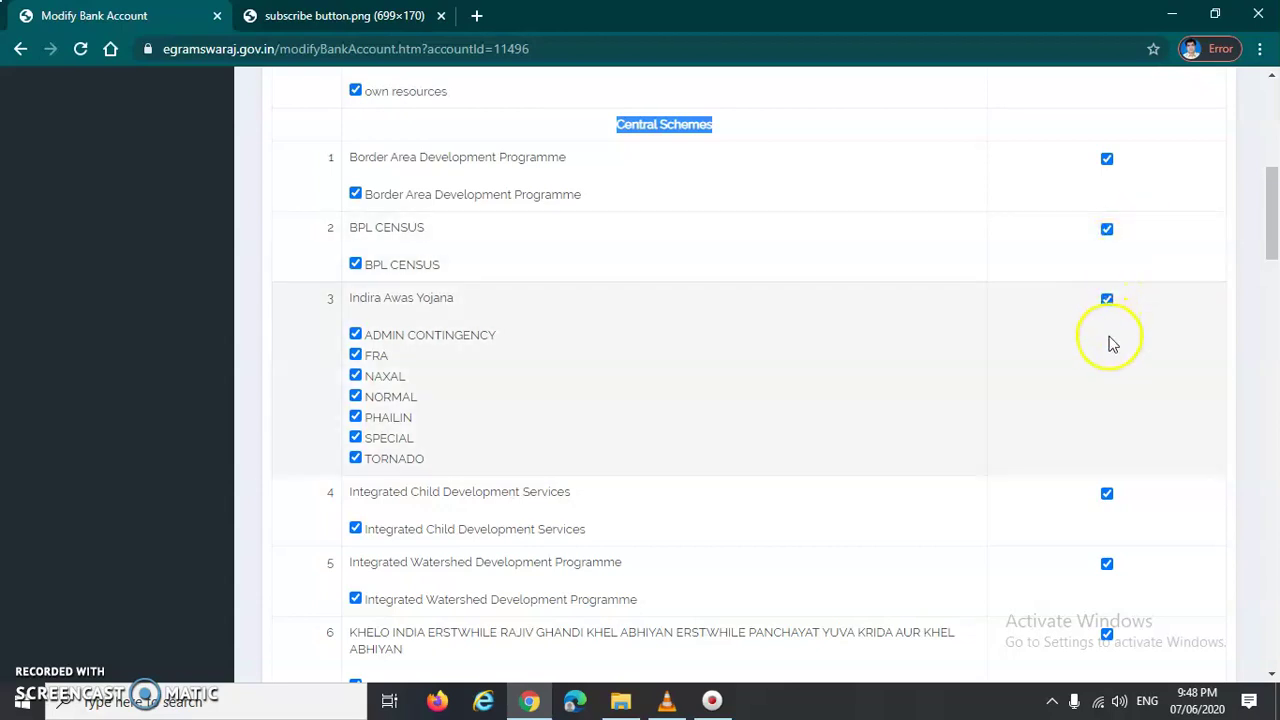
scroll(1112, 380, "down", 2)
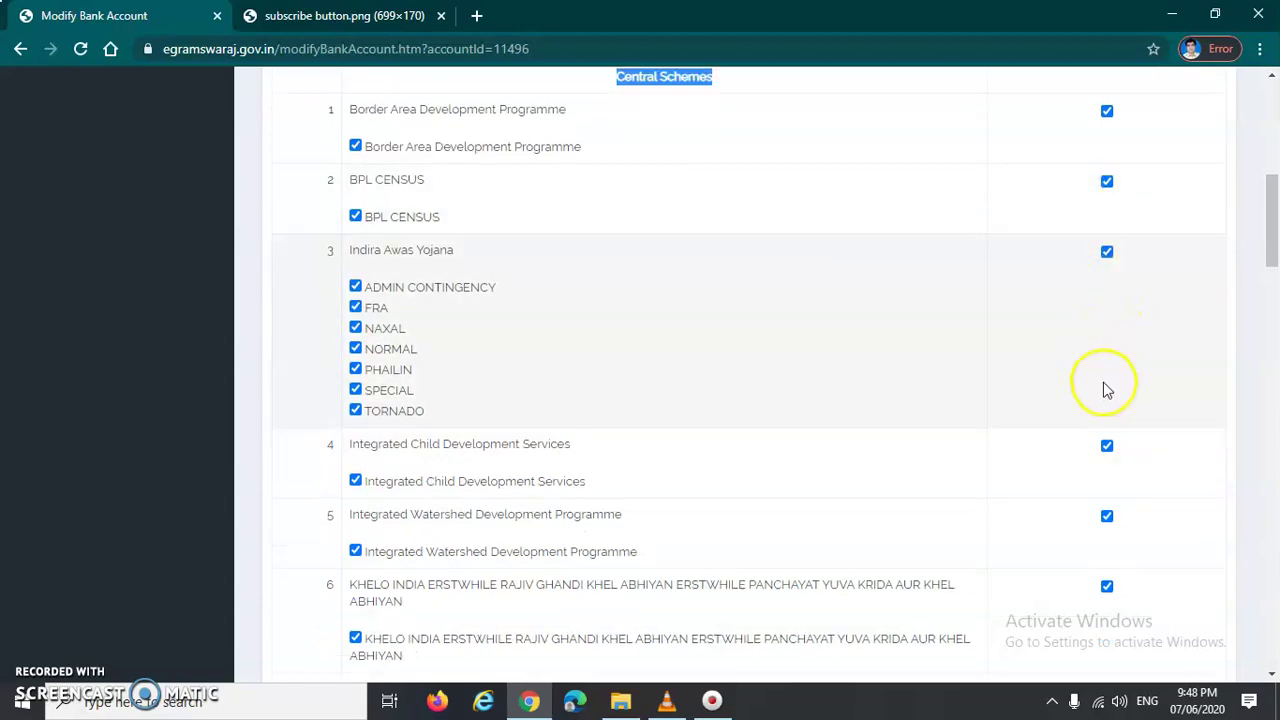
scroll(1100, 395, "down", 8)
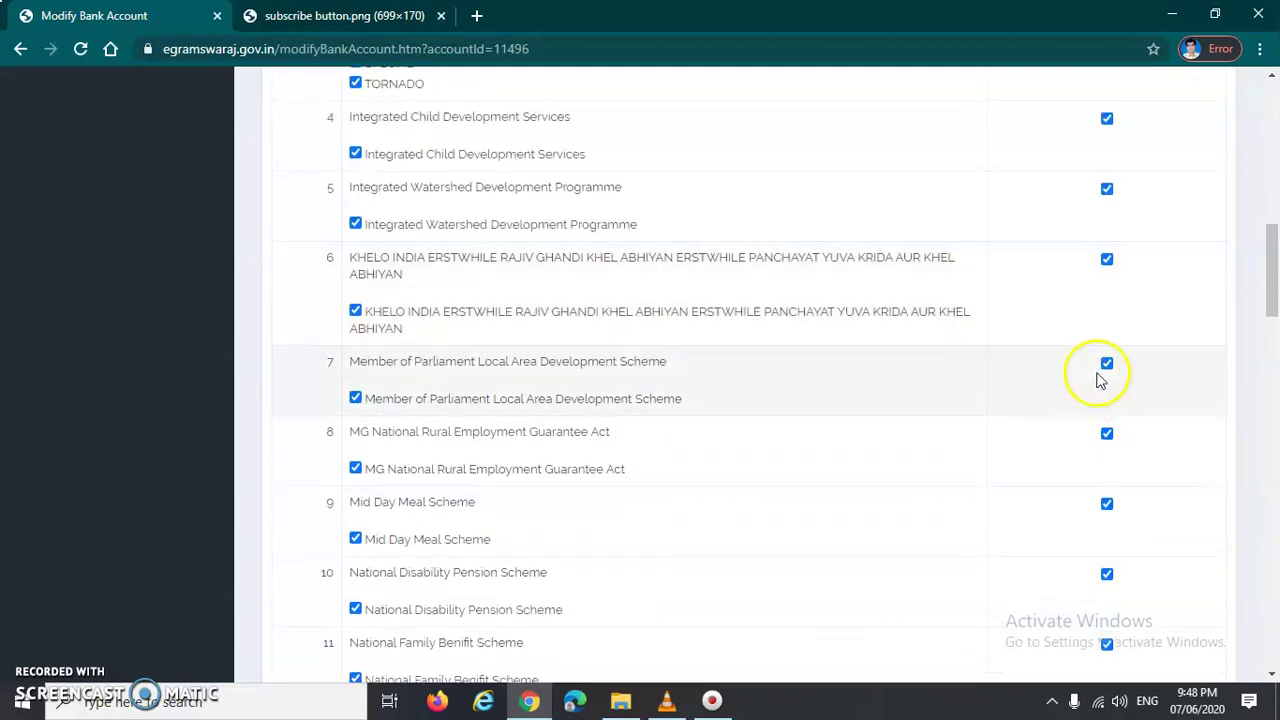
scroll(1040, 345, "up", 8)
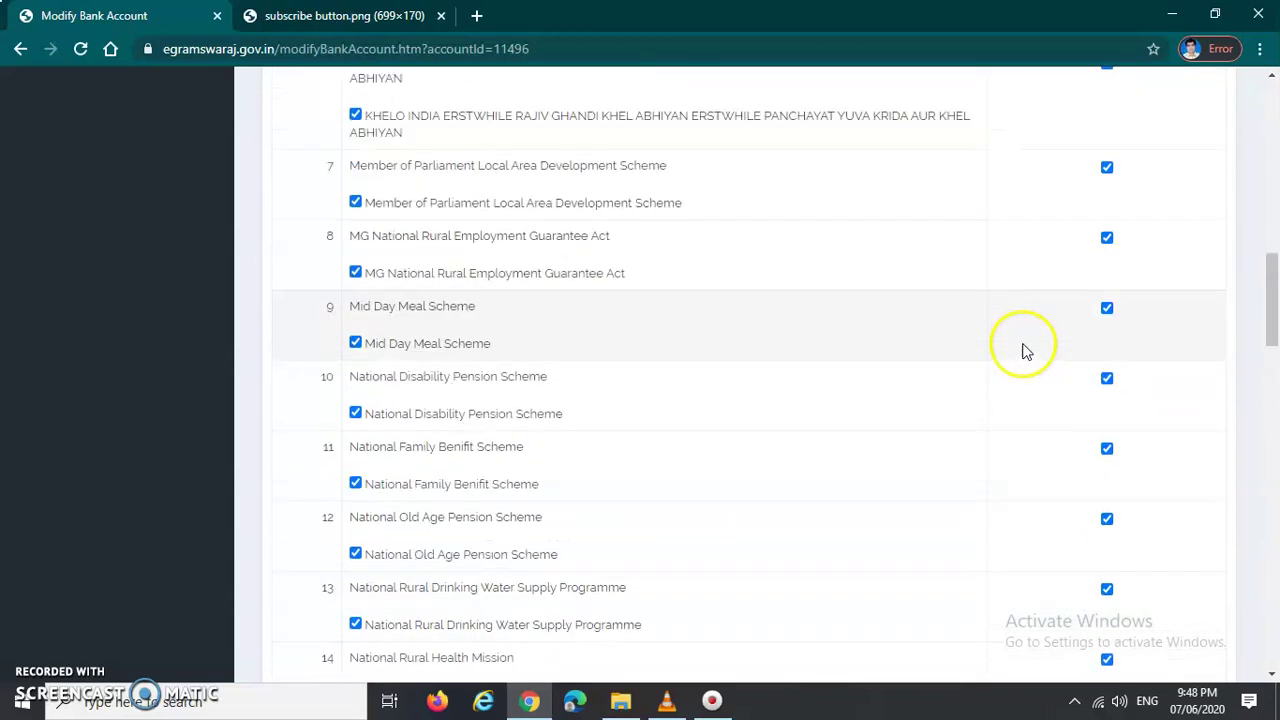
scroll(564, 302, "up", 3)
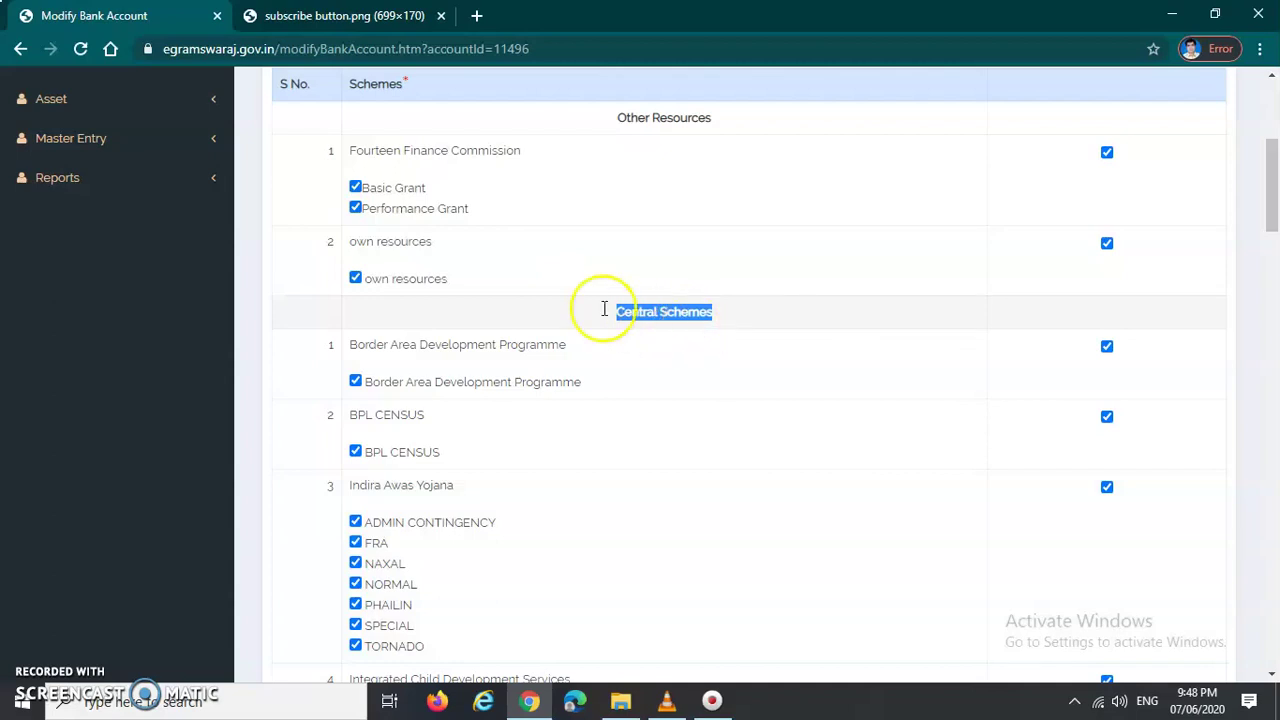
left_click(646, 331)
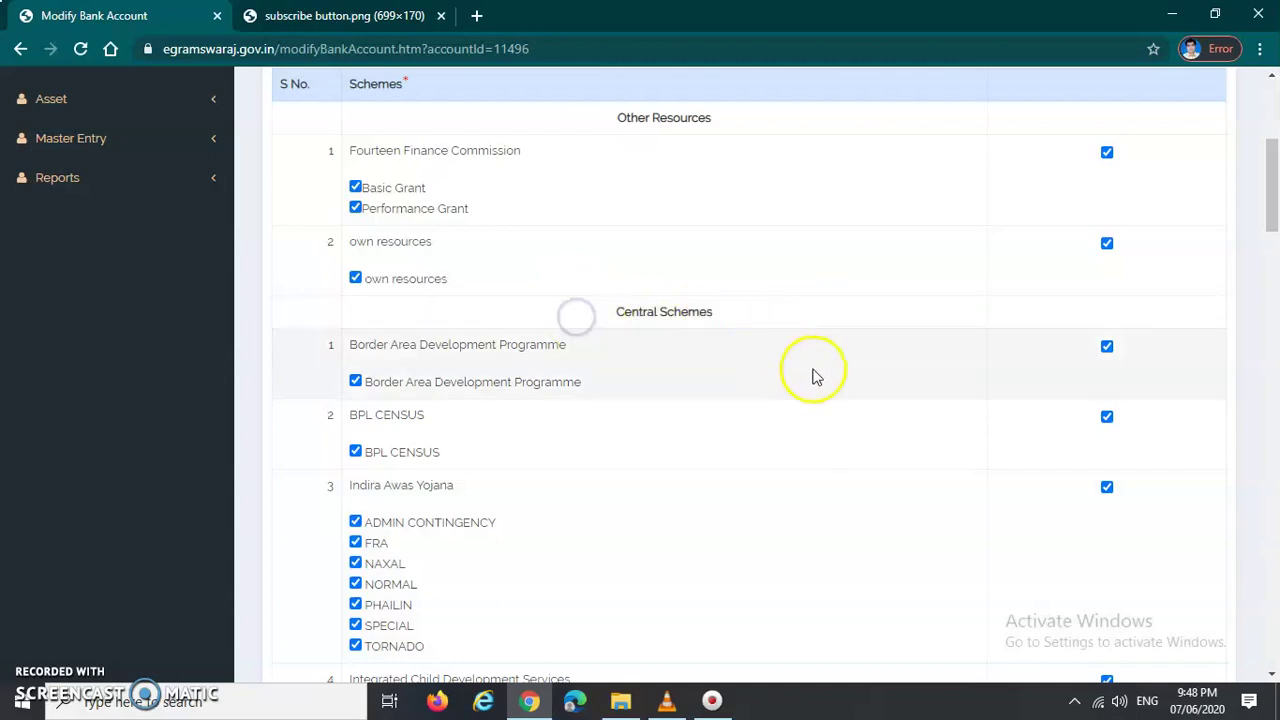
Step: Save the Bank of Baroda account's central and state scheme selections with Update
scroll(810, 378, "down", 10)
scroll(810, 390, "down", 5)
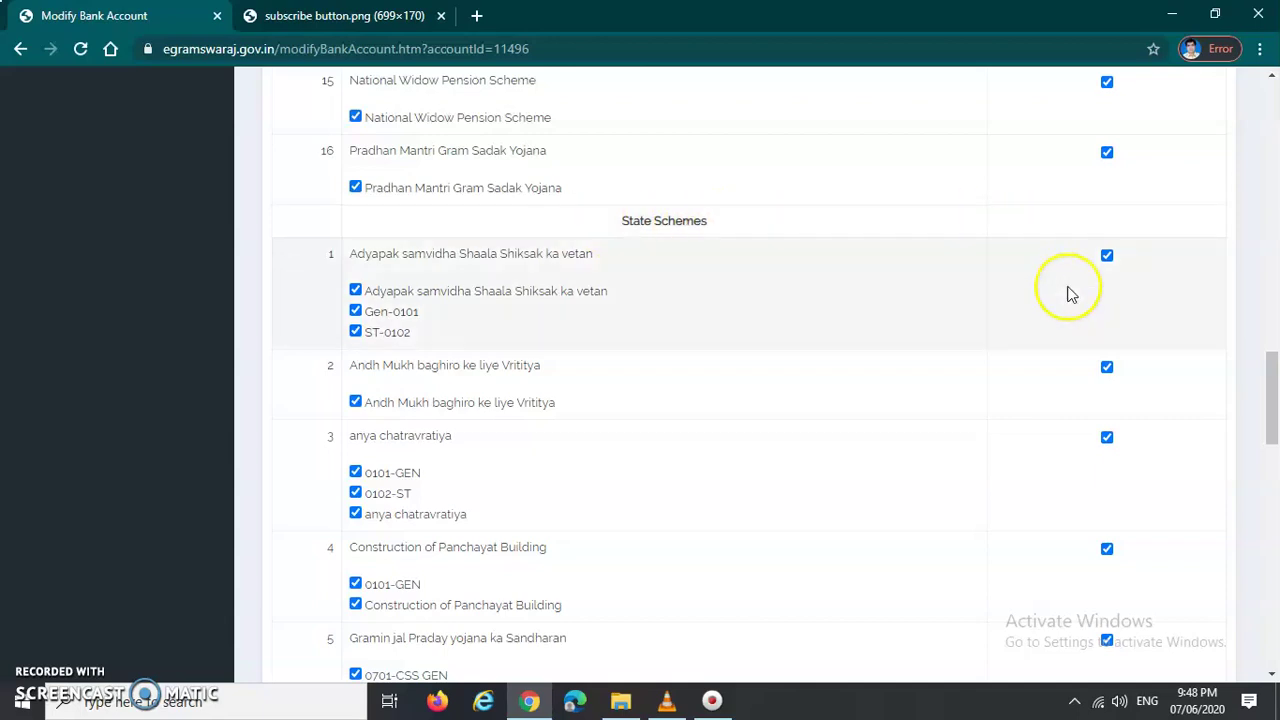
scroll(1082, 400, "down", 6)
scroll(1080, 402, "down", 8)
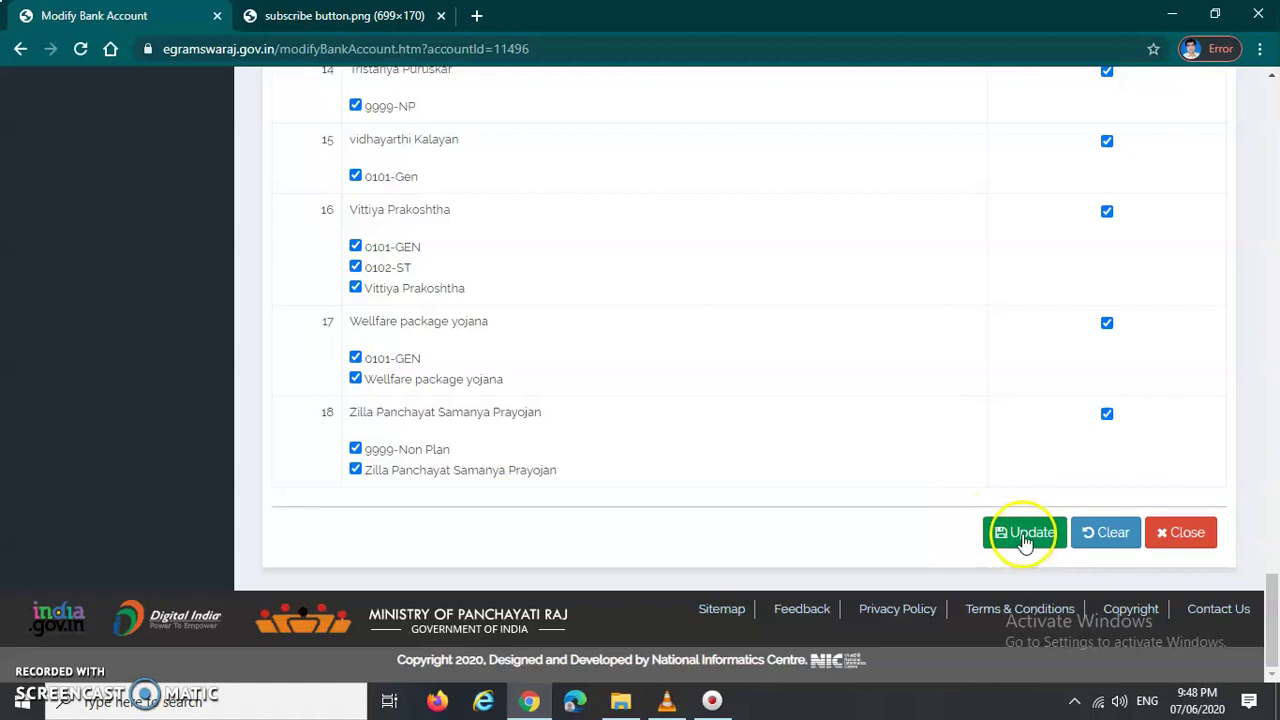
left_click(1024, 540)
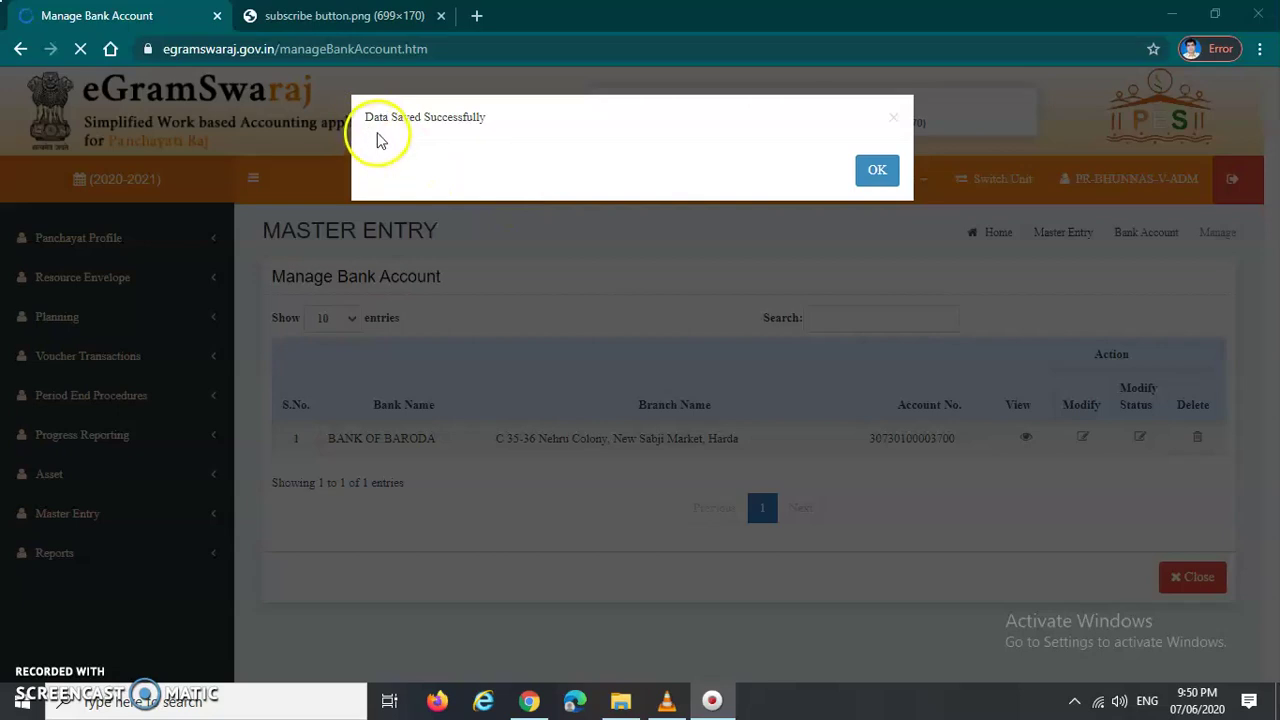
left_click_drag(358, 115, 397, 117)
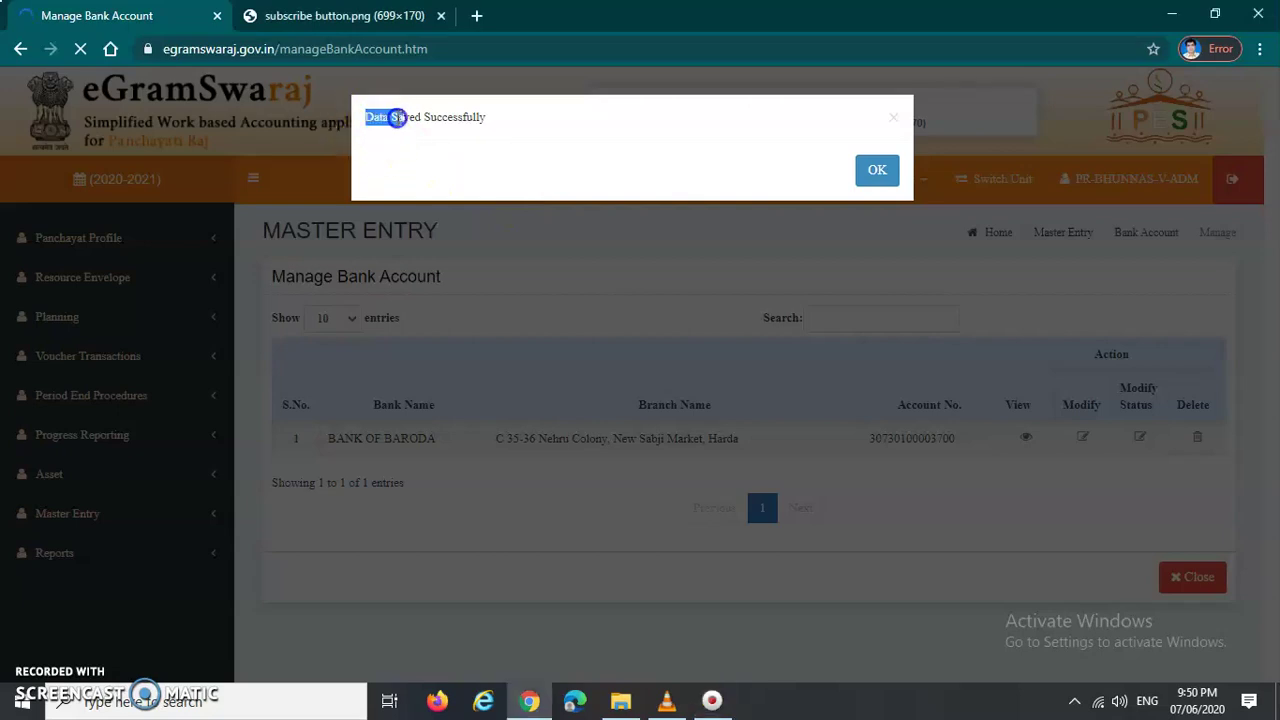
left_click(502, 148)
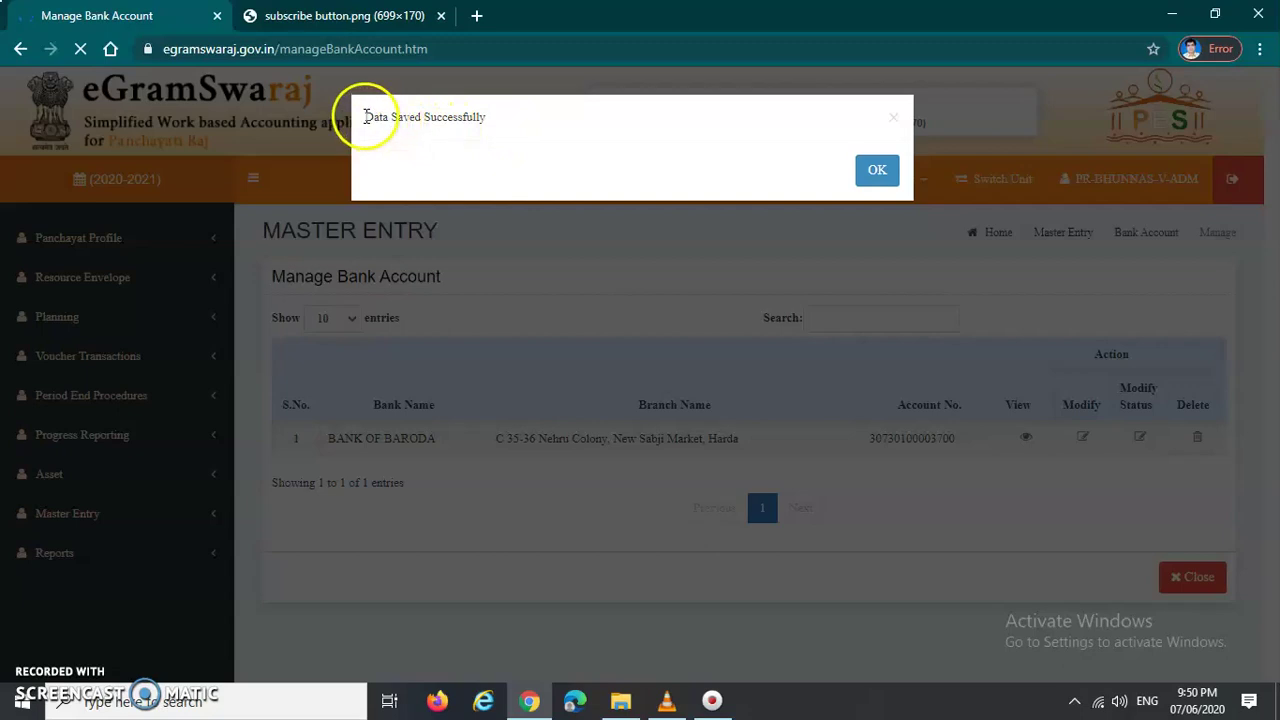
left_click_drag(358, 115, 482, 116)
left_click(521, 159)
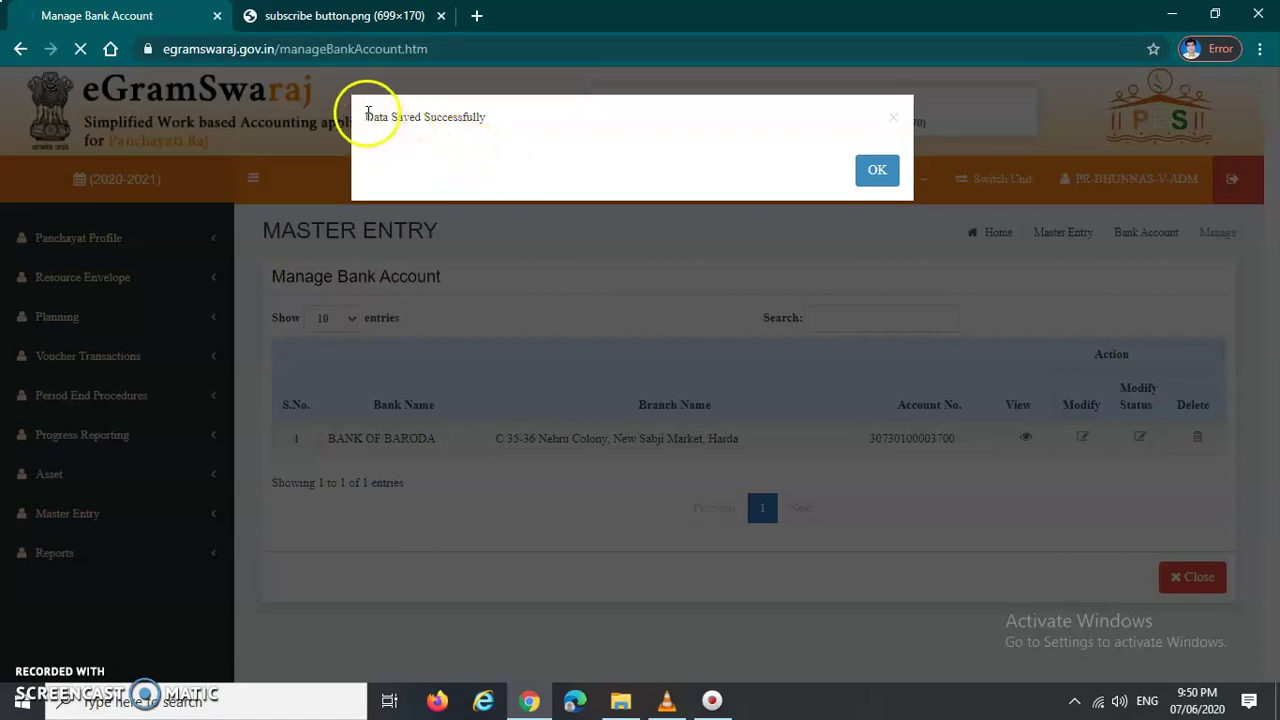
left_click_drag(370, 117, 478, 113)
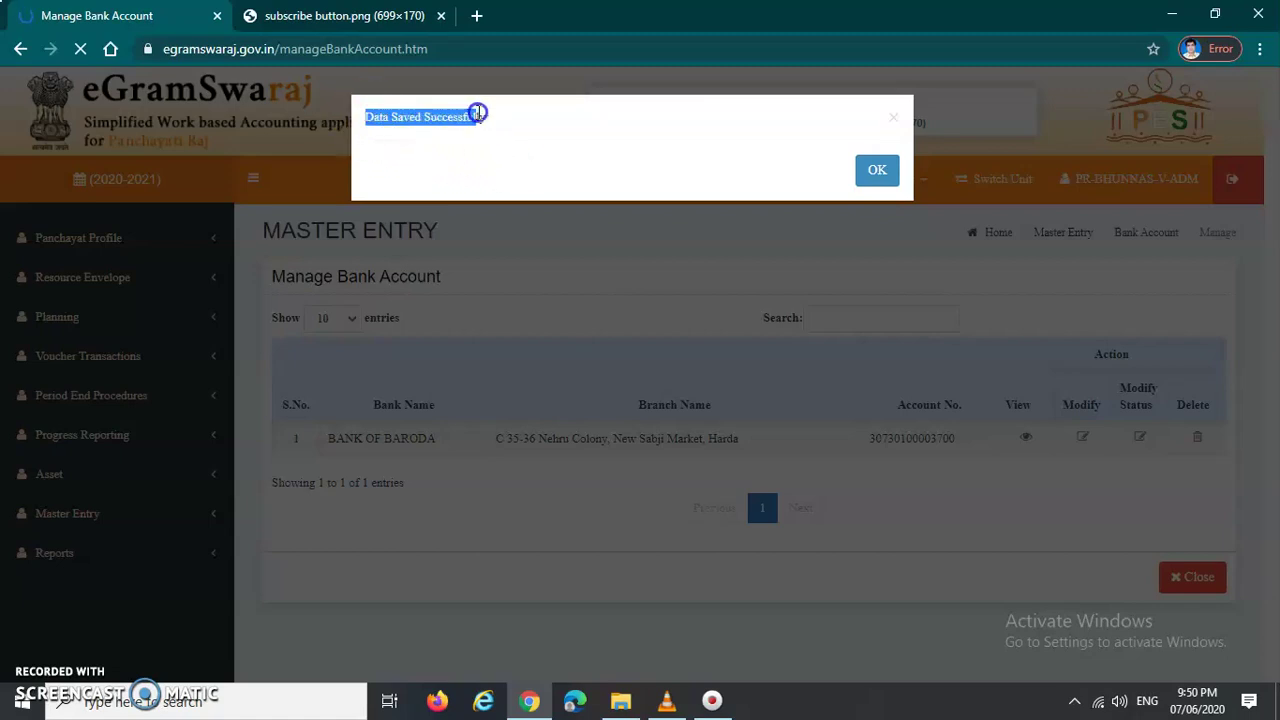
left_click(505, 126)
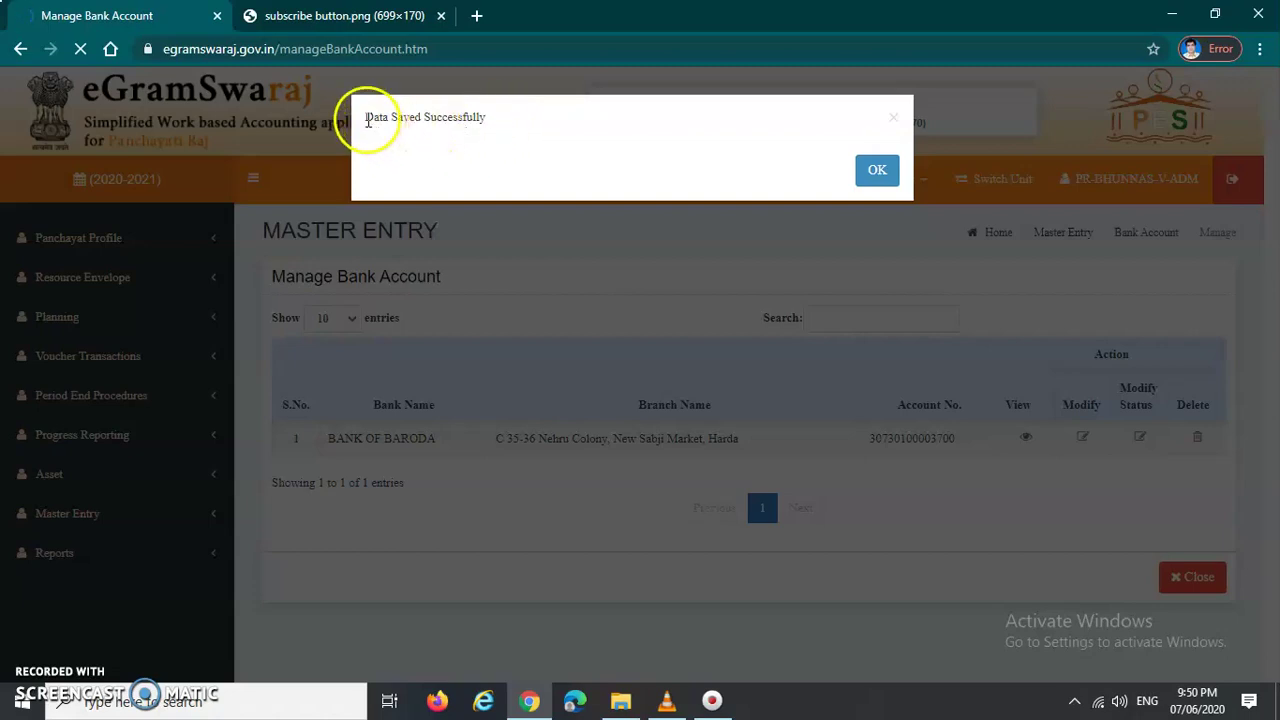
left_click_drag(367, 121, 499, 123)
left_click(515, 155)
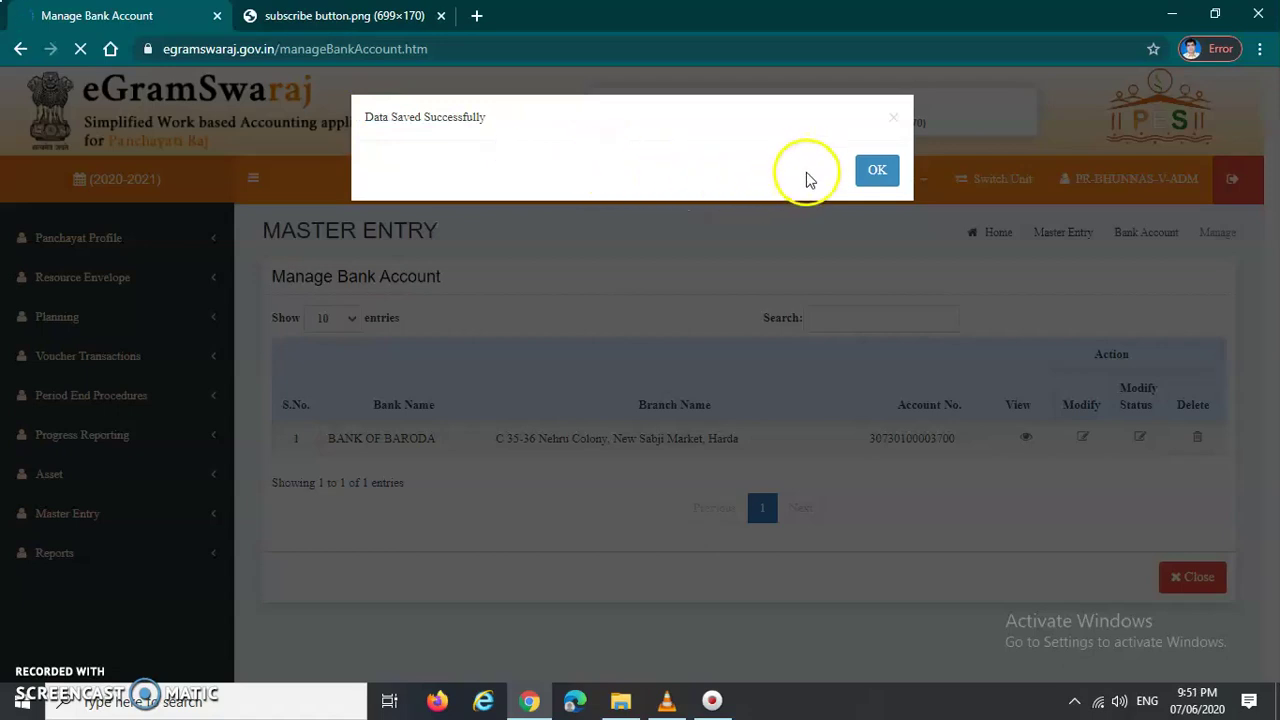
Step: Dismiss the Data Saved Successfully alert, visit the subscribe image tab, then return to eGramSwaraj home
left_click(877, 172)
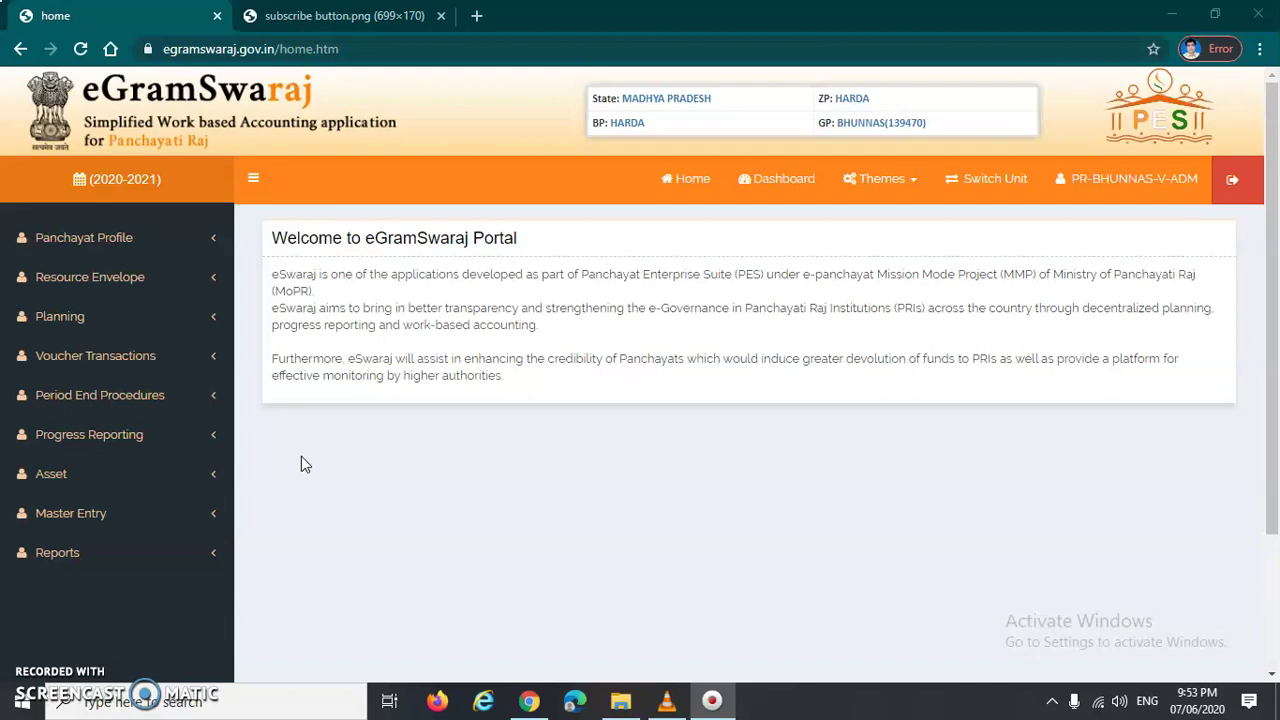
left_click(360, 18)
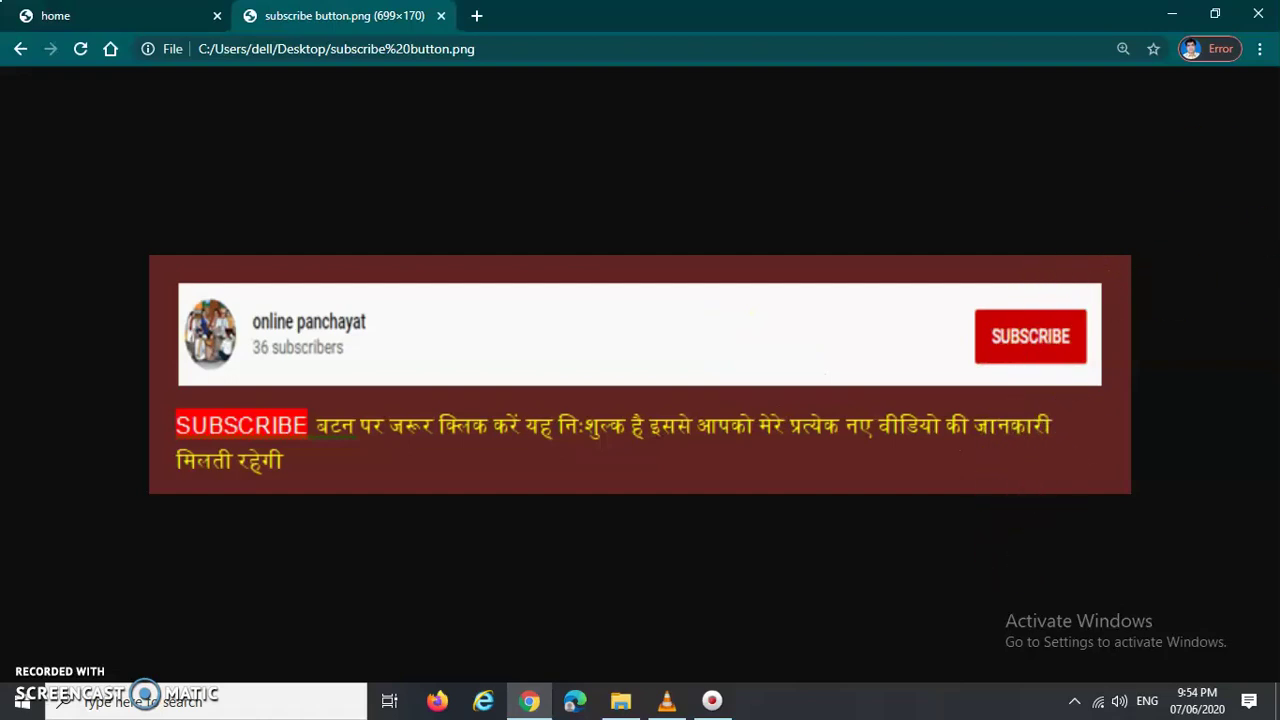
left_click(128, 20)
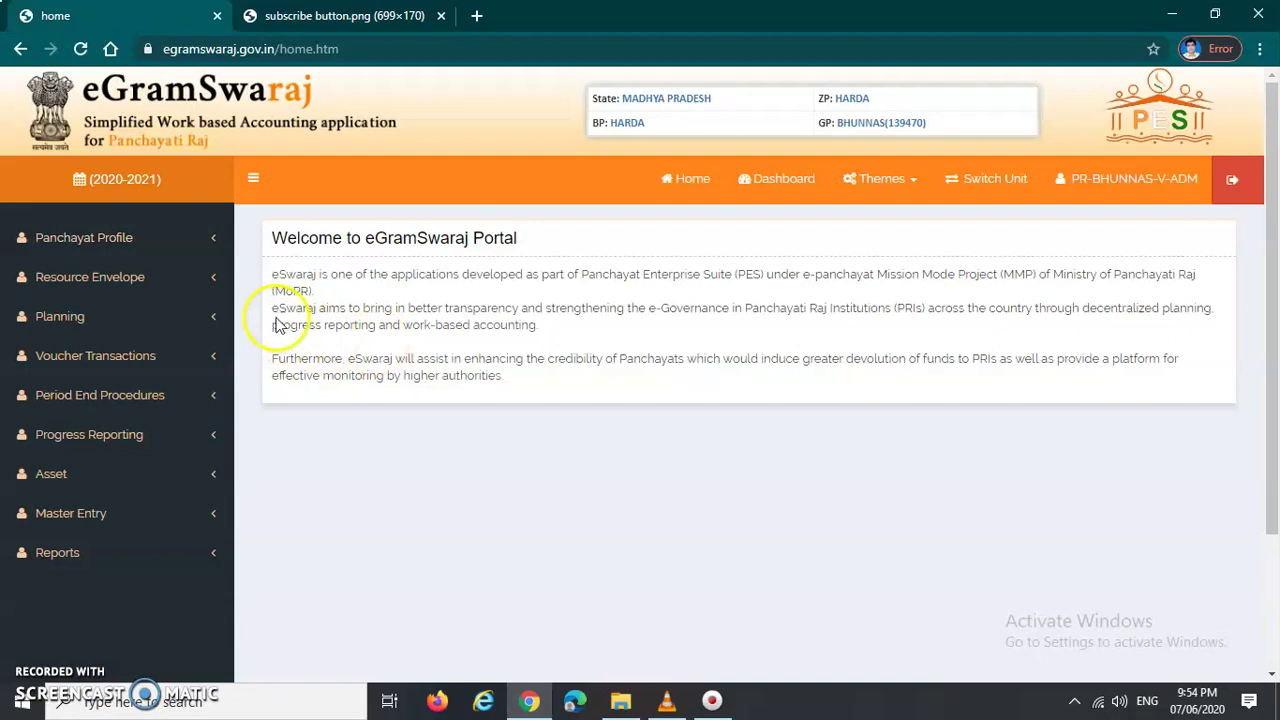
Step: Open a new form via Voucher Transactions > Receipt Voucher > Add, then expand Master Entry
scroll(434, 374, "down", 1)
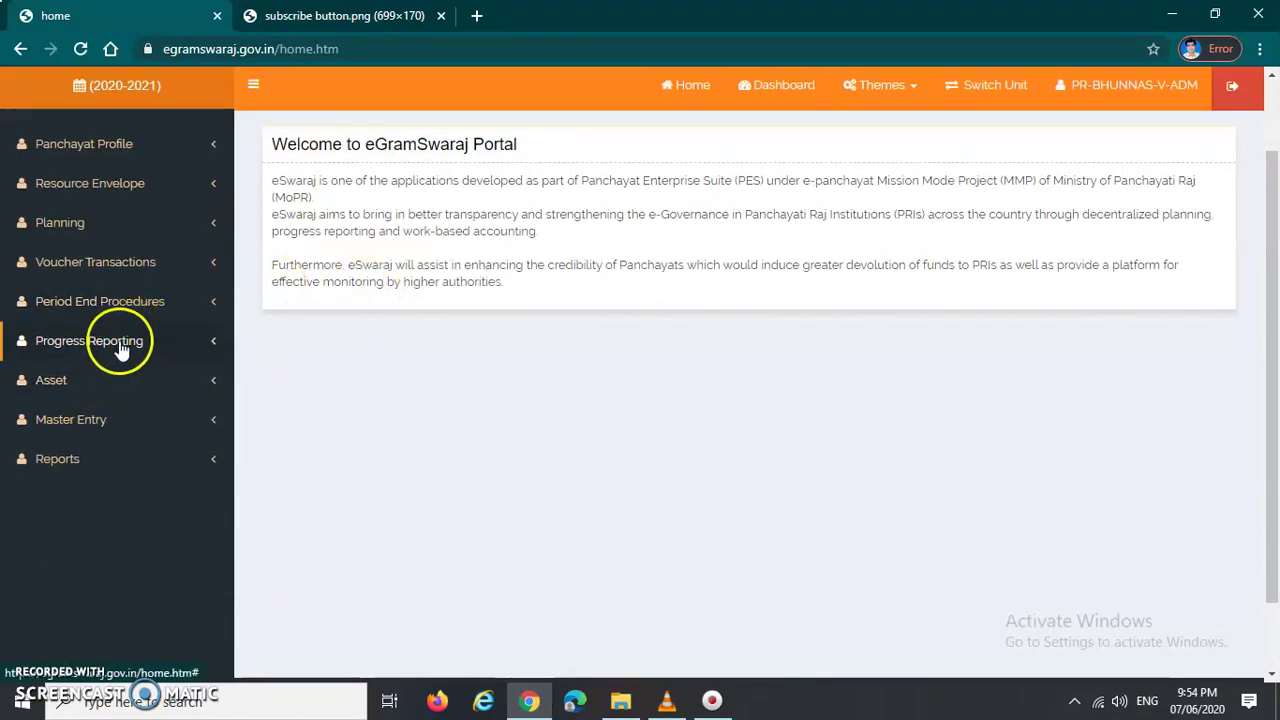
left_click(82, 266)
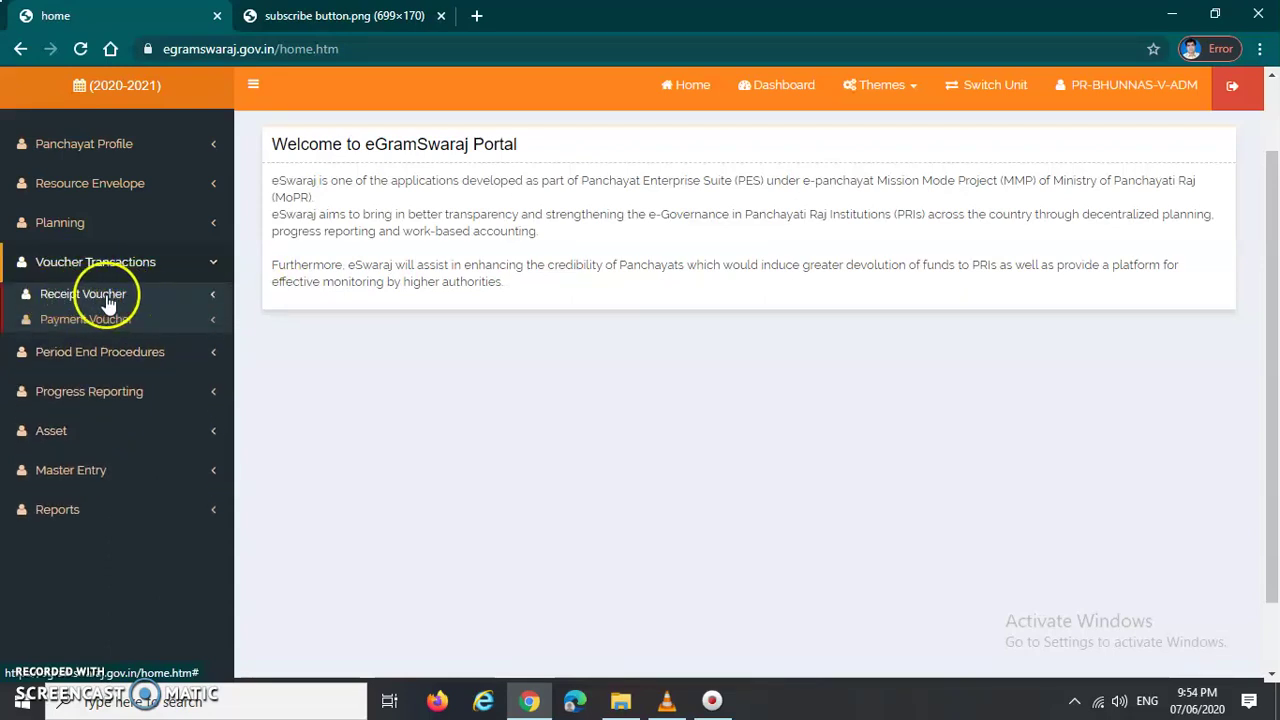
left_click(108, 300)
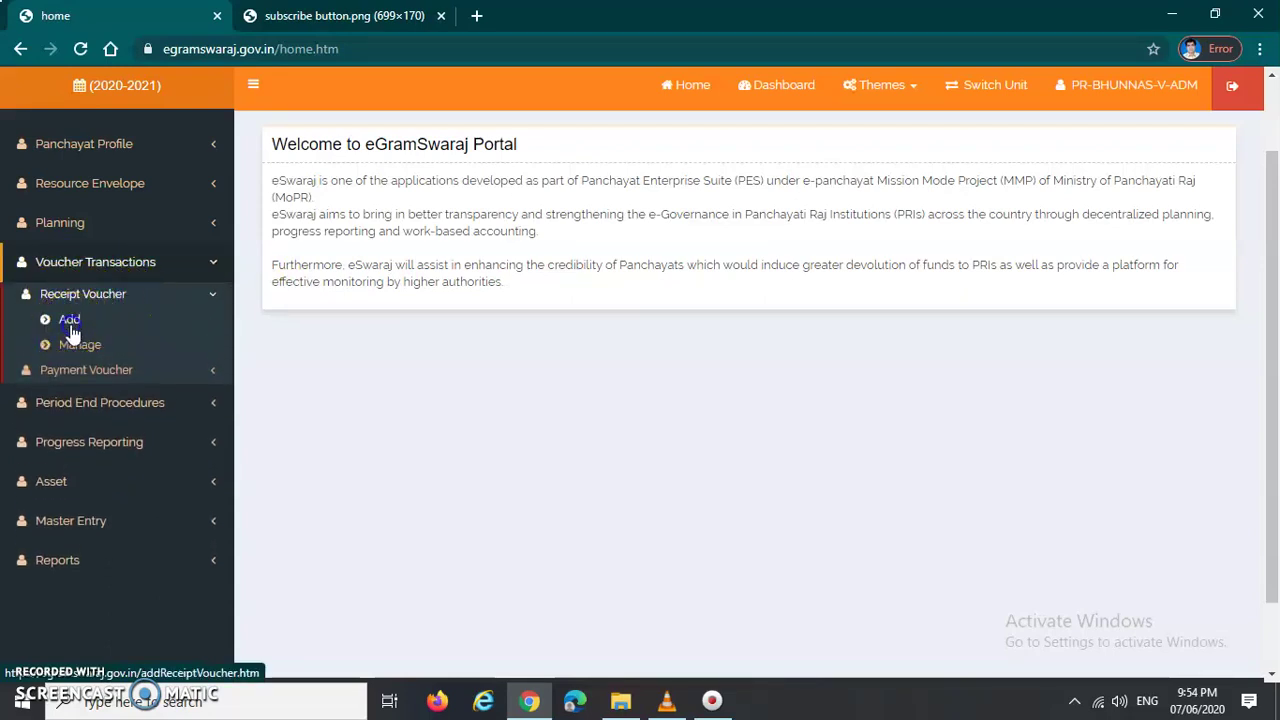
left_click(70, 325)
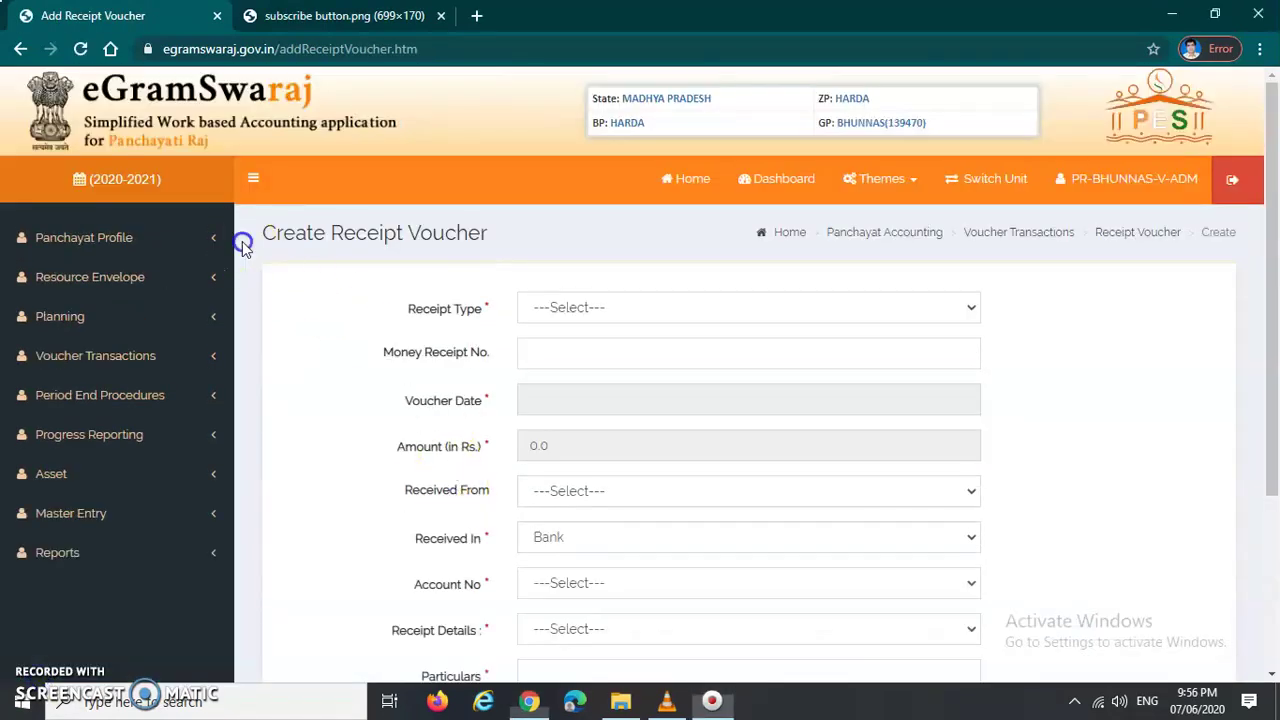
left_click_drag(243, 243, 488, 238)
scroll(400, 386, "down", 2)
scroll(400, 386, "up", 2)
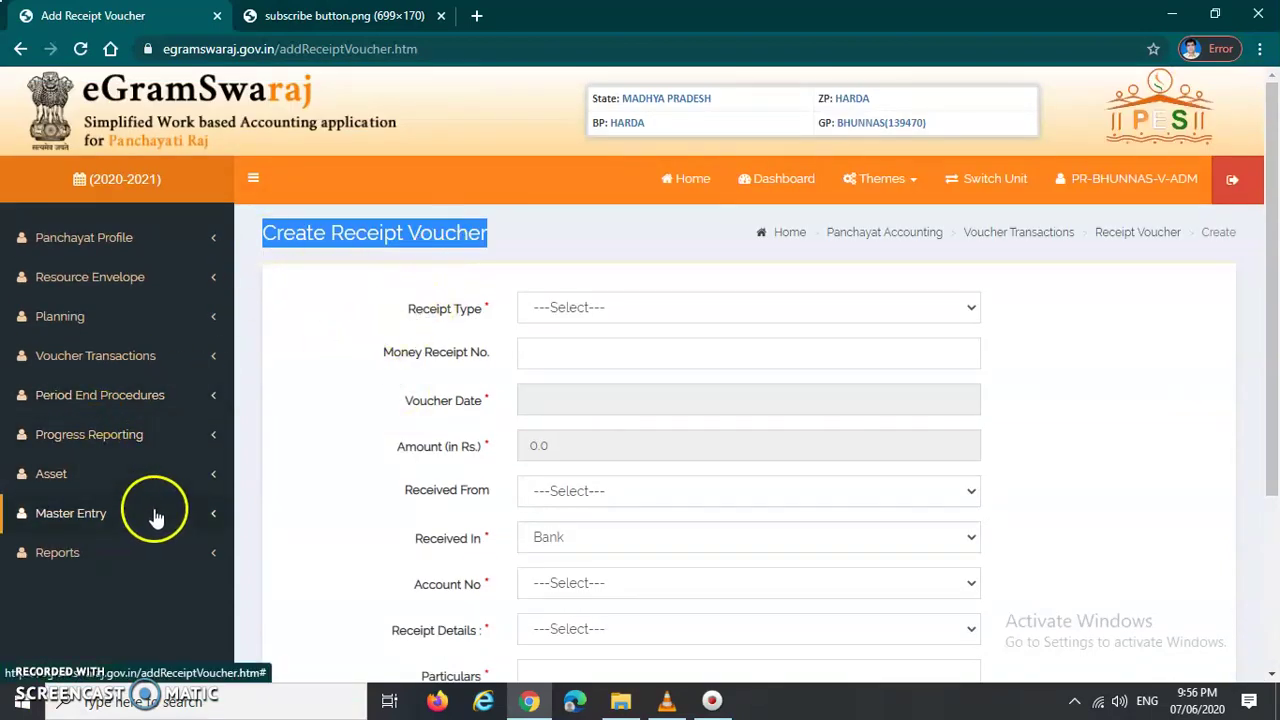
left_click(106, 523)
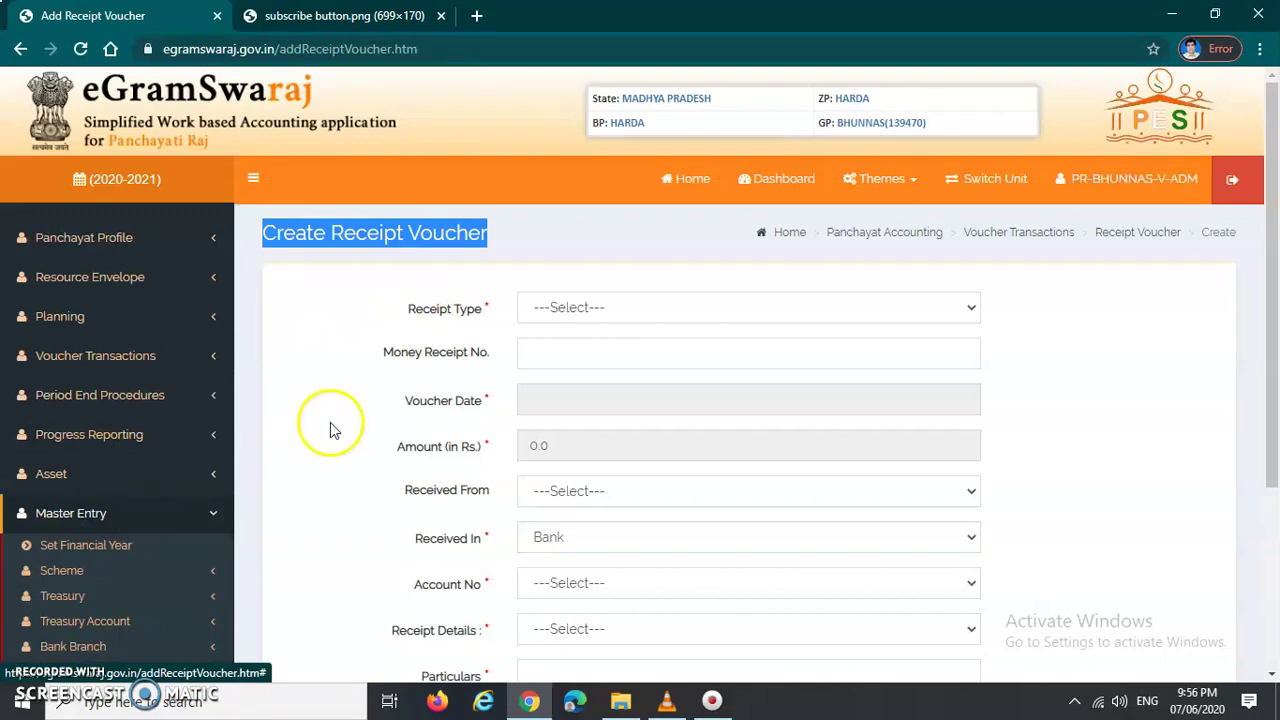
scroll(229, 434, "down", 2)
scroll(199, 388, "down", 1)
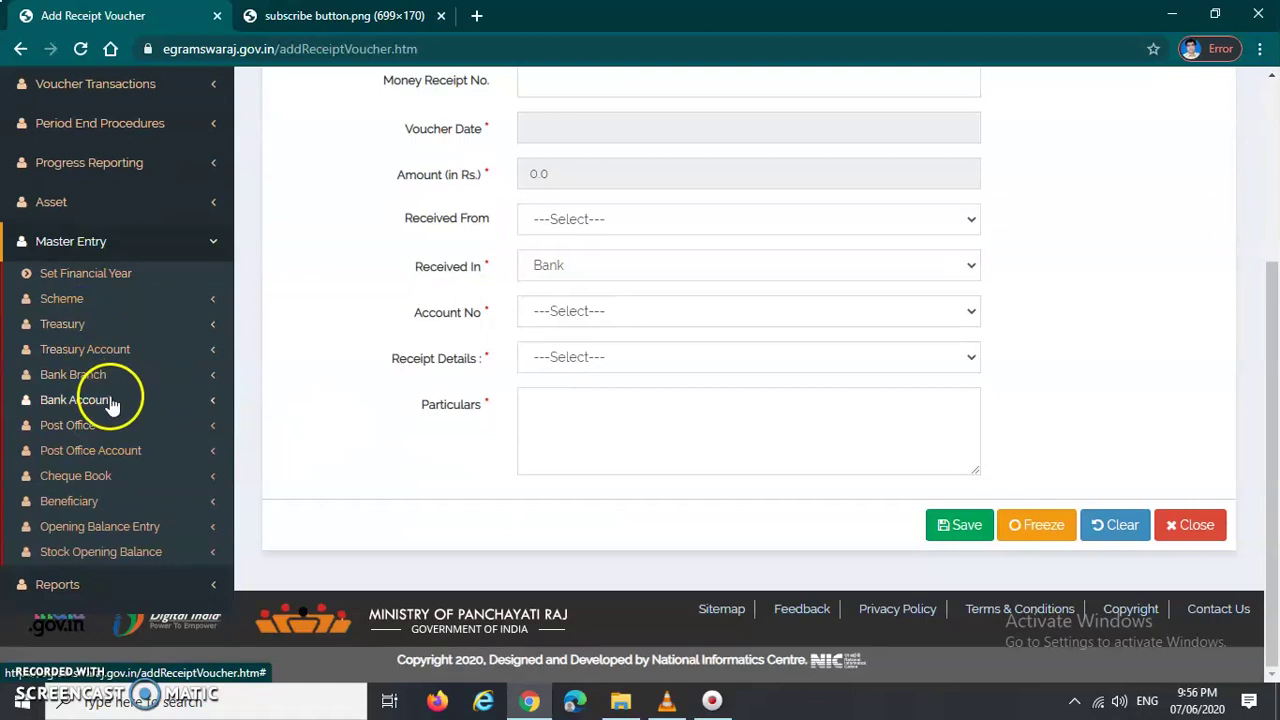
Step: Open Manage Bank Account and view the Bank of Baroda account's Modify Status page
left_click(104, 400)
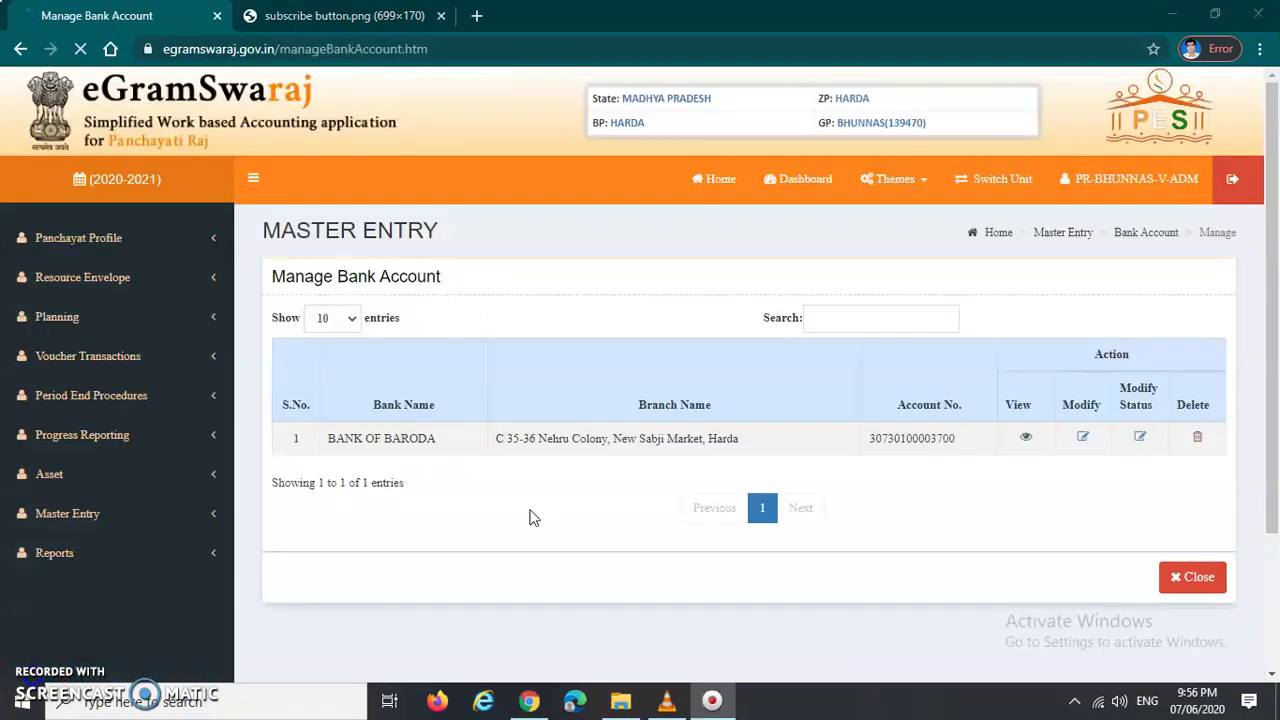
triple_click(450, 272)
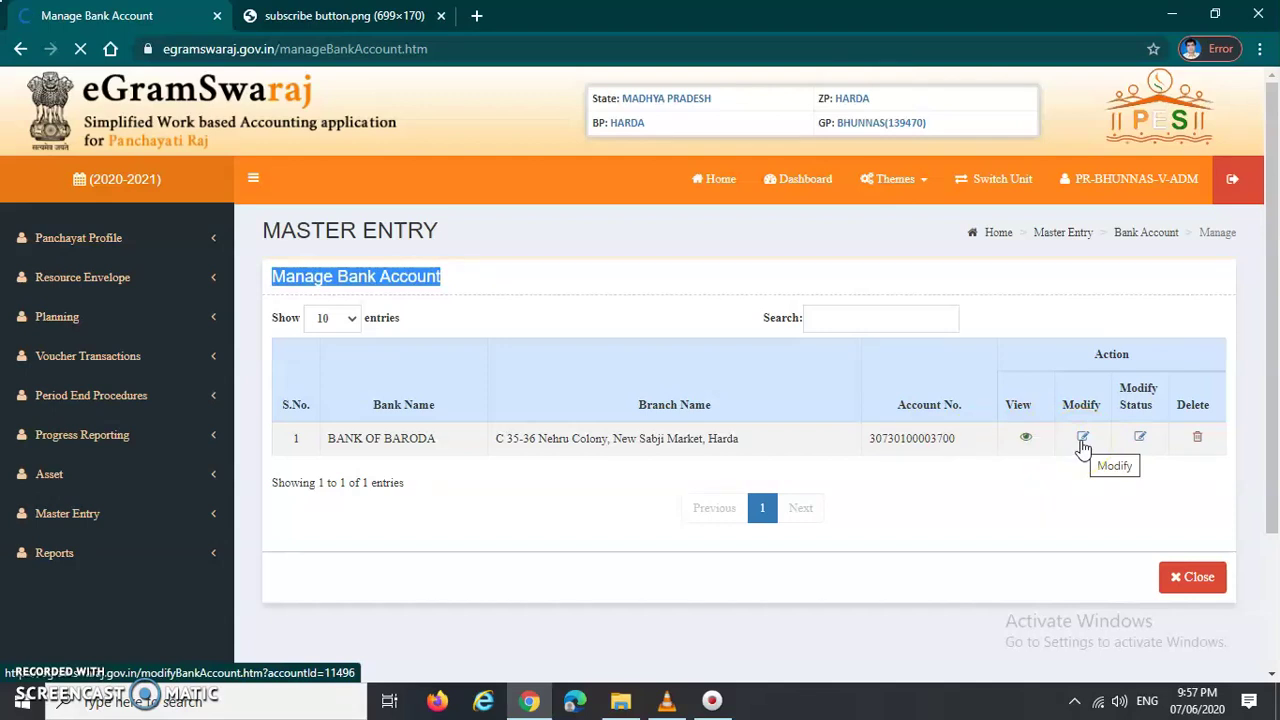
left_click(1083, 440)
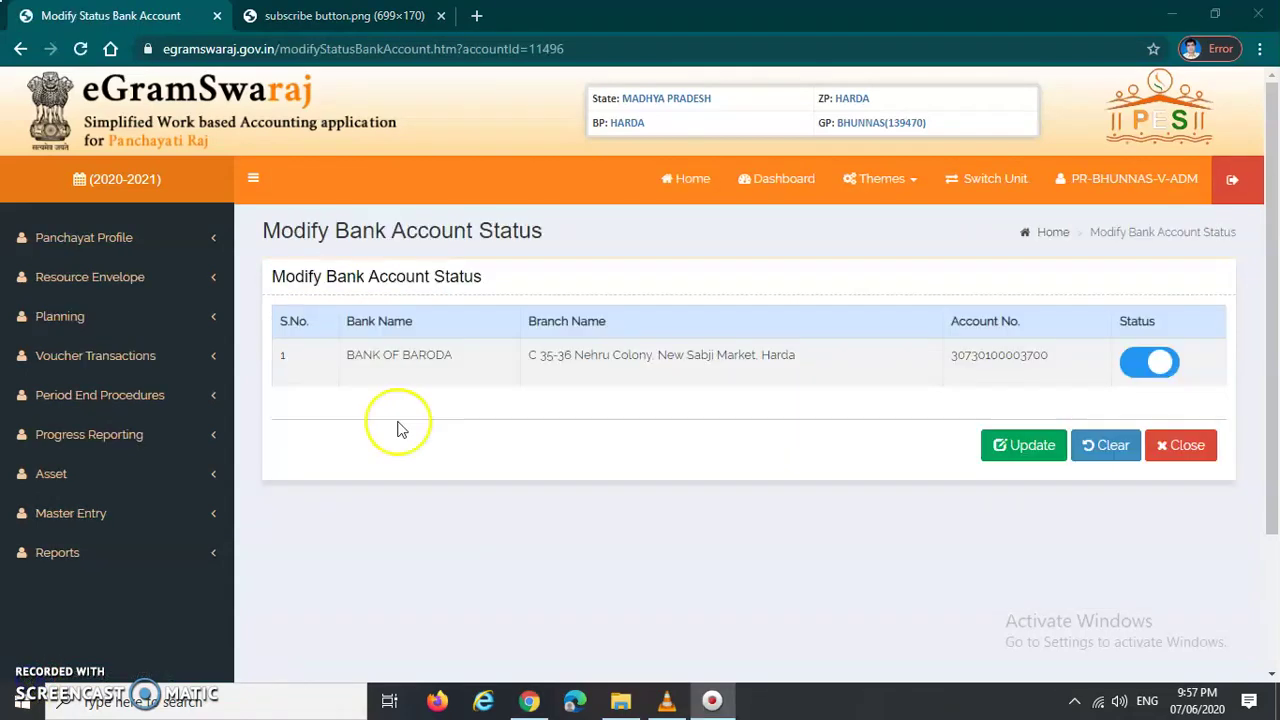
left_click_drag(262, 232, 531, 251)
left_click(543, 264)
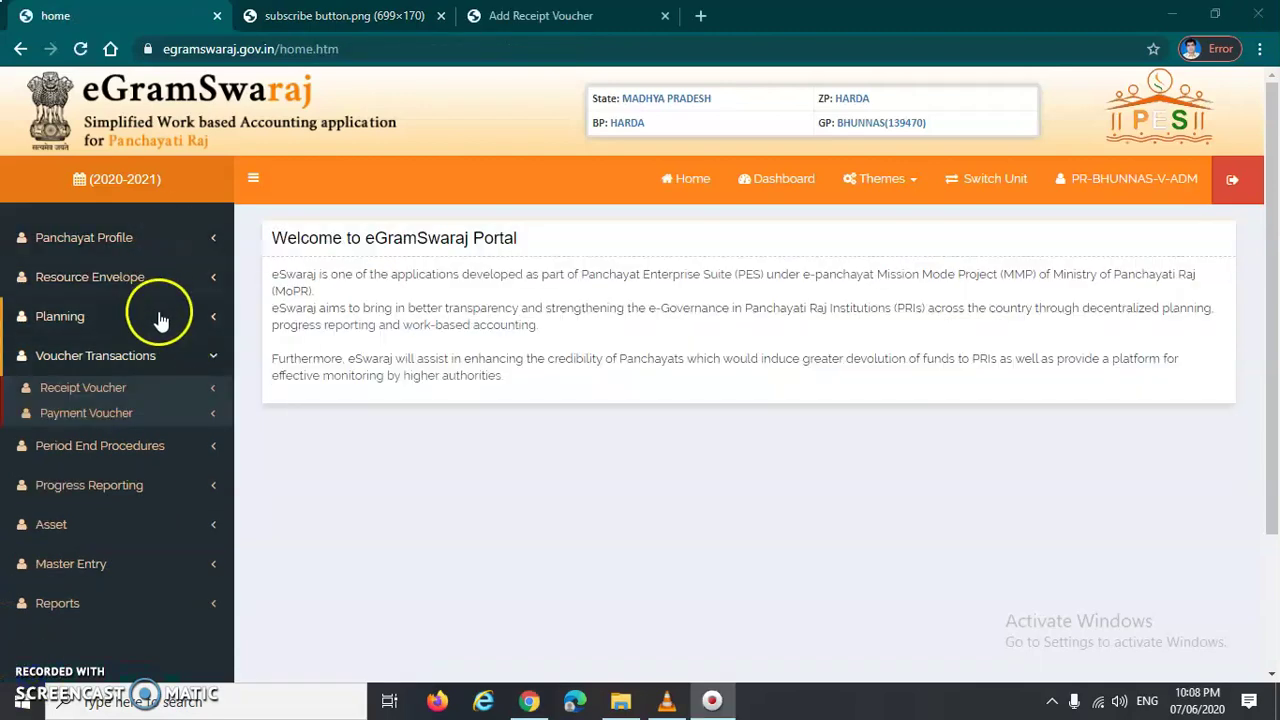
Step: Start a new receipt voucher with Receipt Type Direct, received under Schemes
left_click(70, 396)
left_click(72, 414)
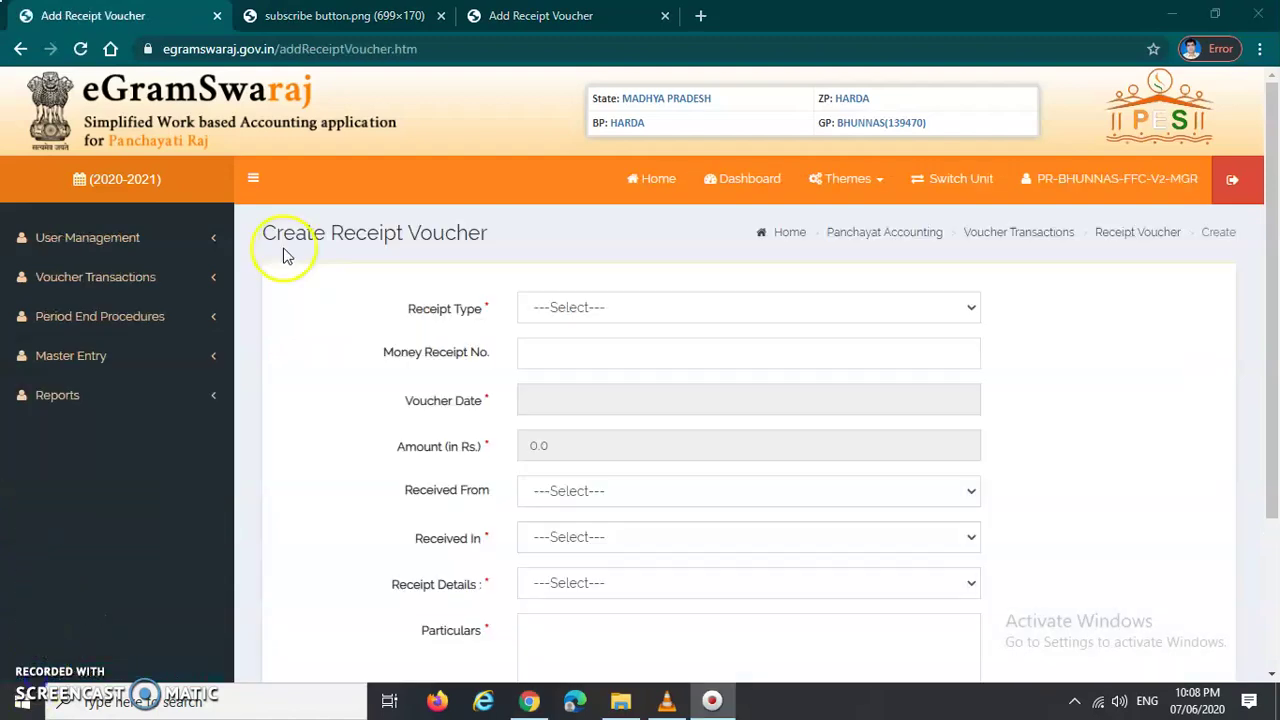
left_click_drag(265, 232, 494, 238)
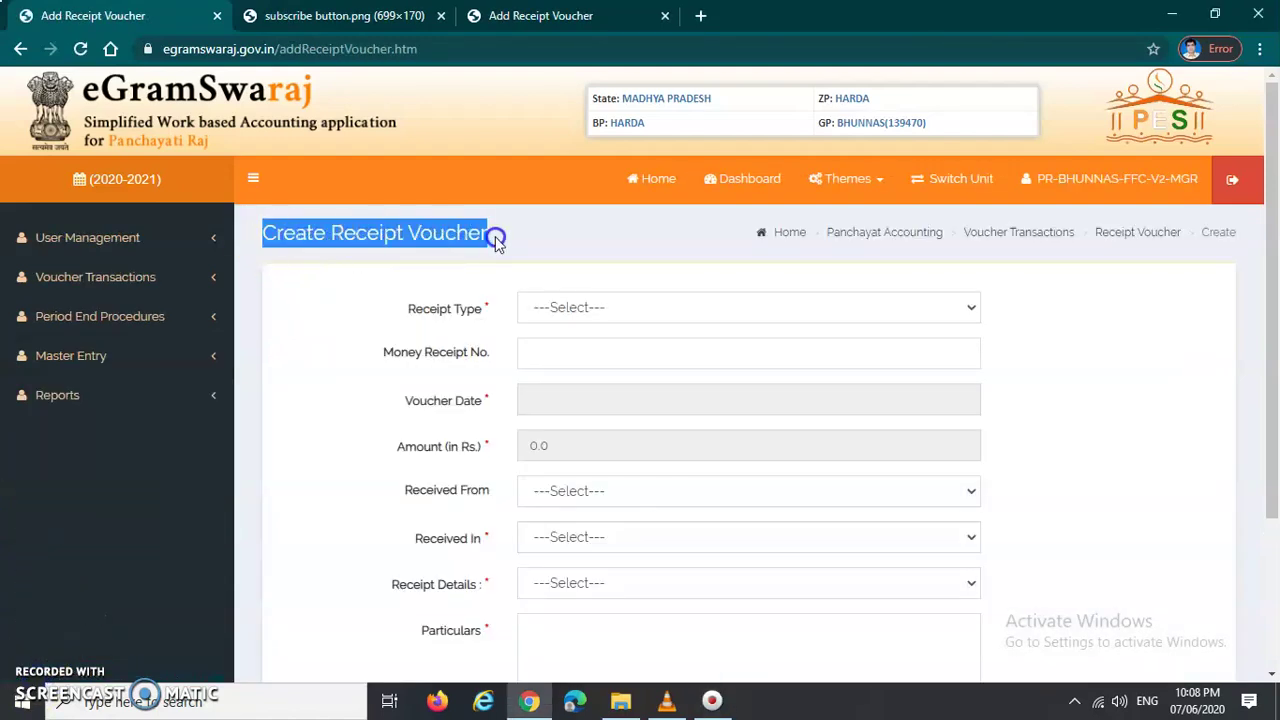
left_click(592, 310)
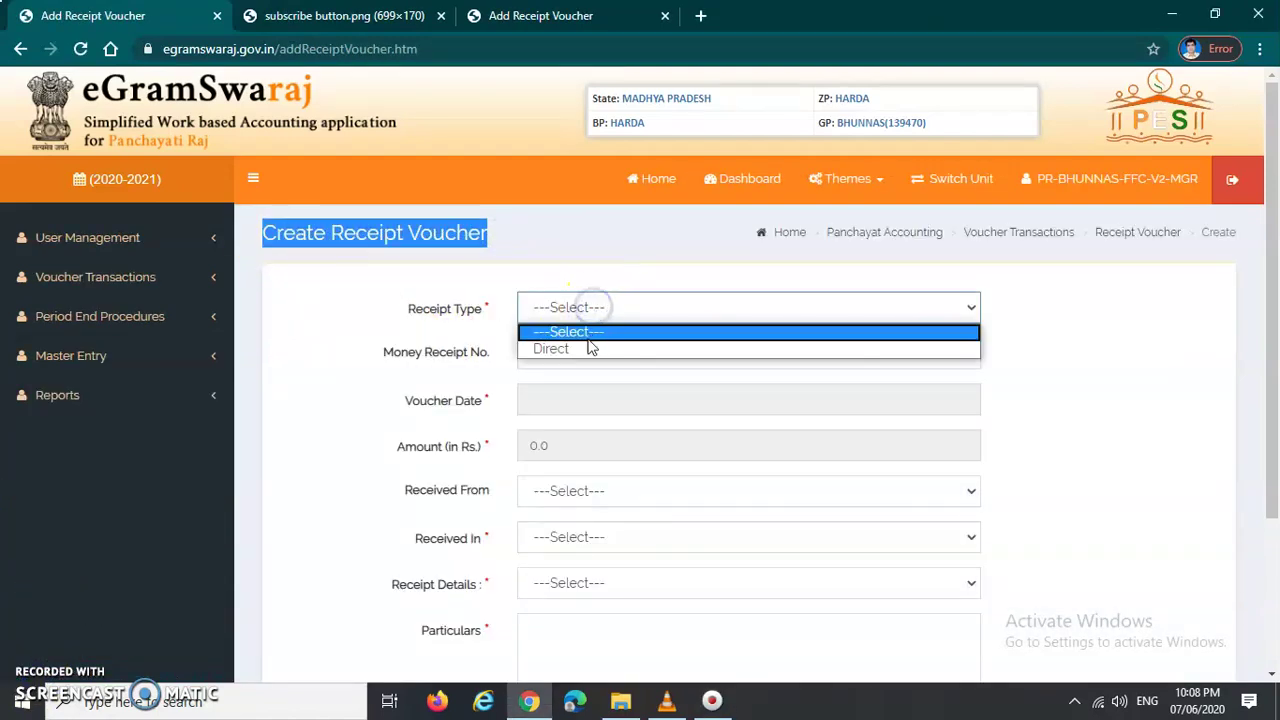
left_click(592, 347)
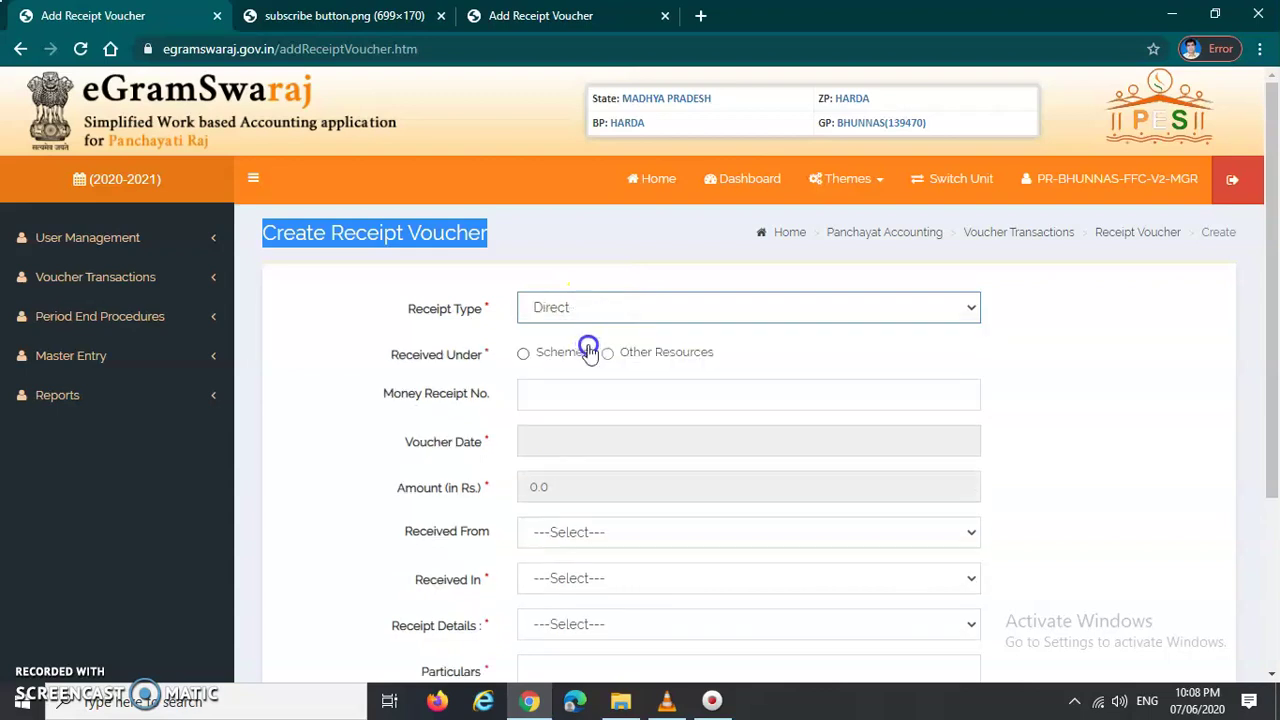
left_click(522, 356)
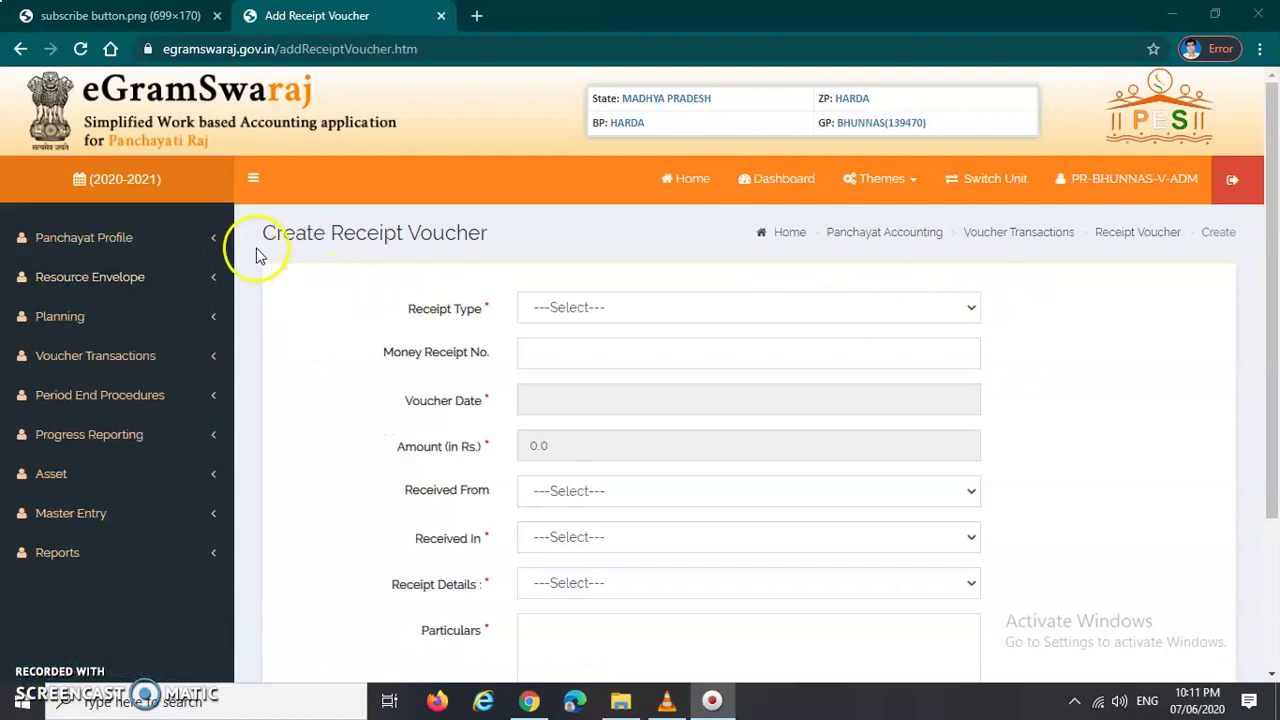
Step: Set the voucher's Receipt Type to Direct and mark it received under Schemes
left_click_drag(263, 234, 500, 240)
left_click(160, 356)
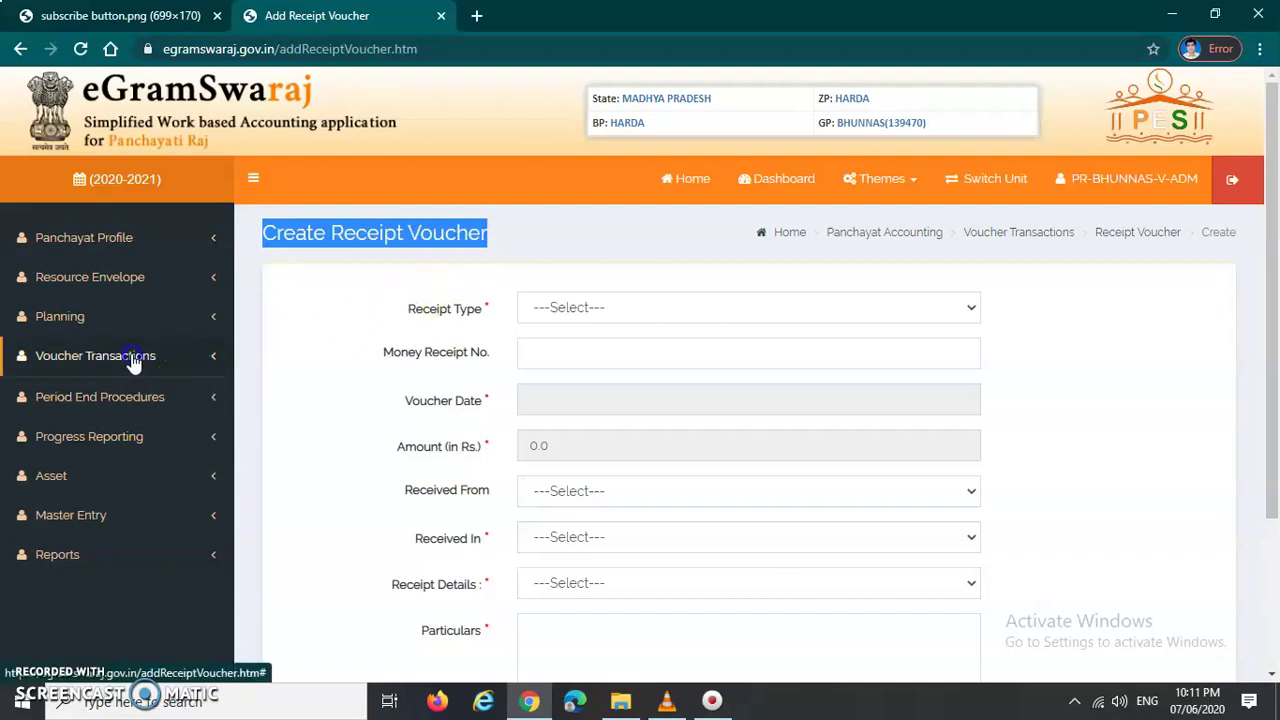
left_click(90, 390)
left_click(371, 309)
left_click(275, 237)
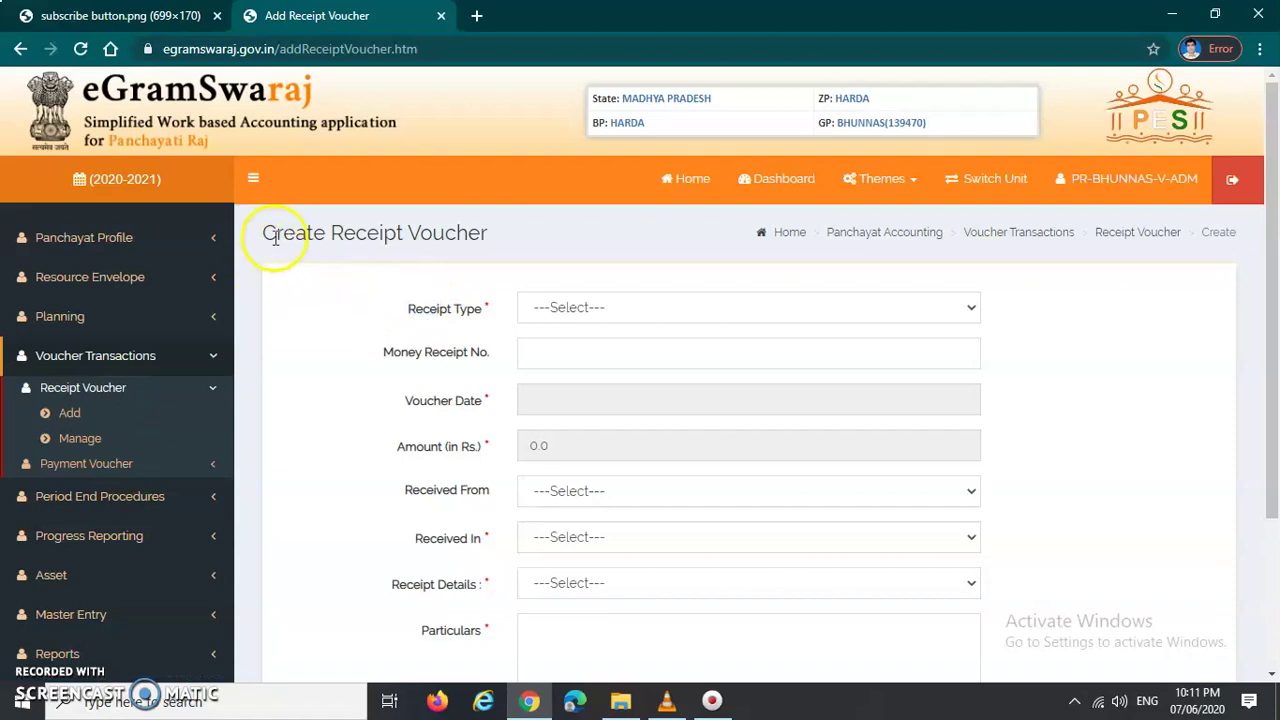
left_click_drag(275, 237, 508, 237)
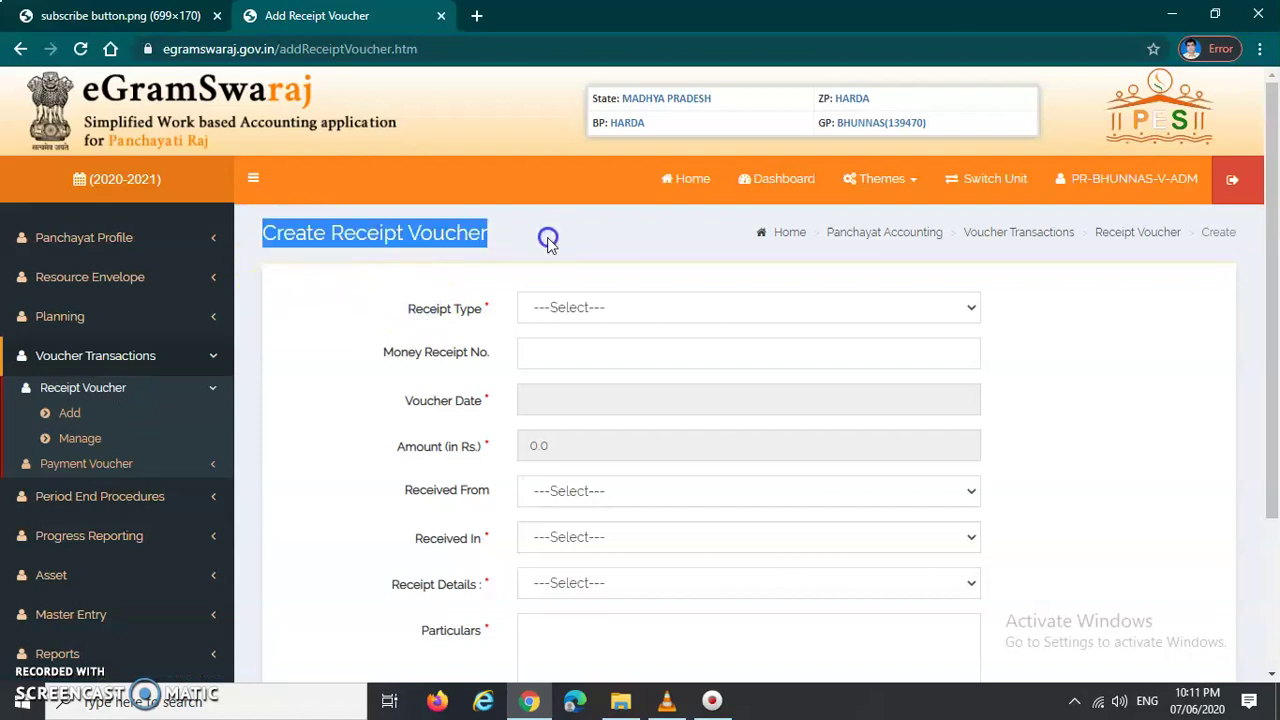
left_click(400, 296)
left_click(596, 313)
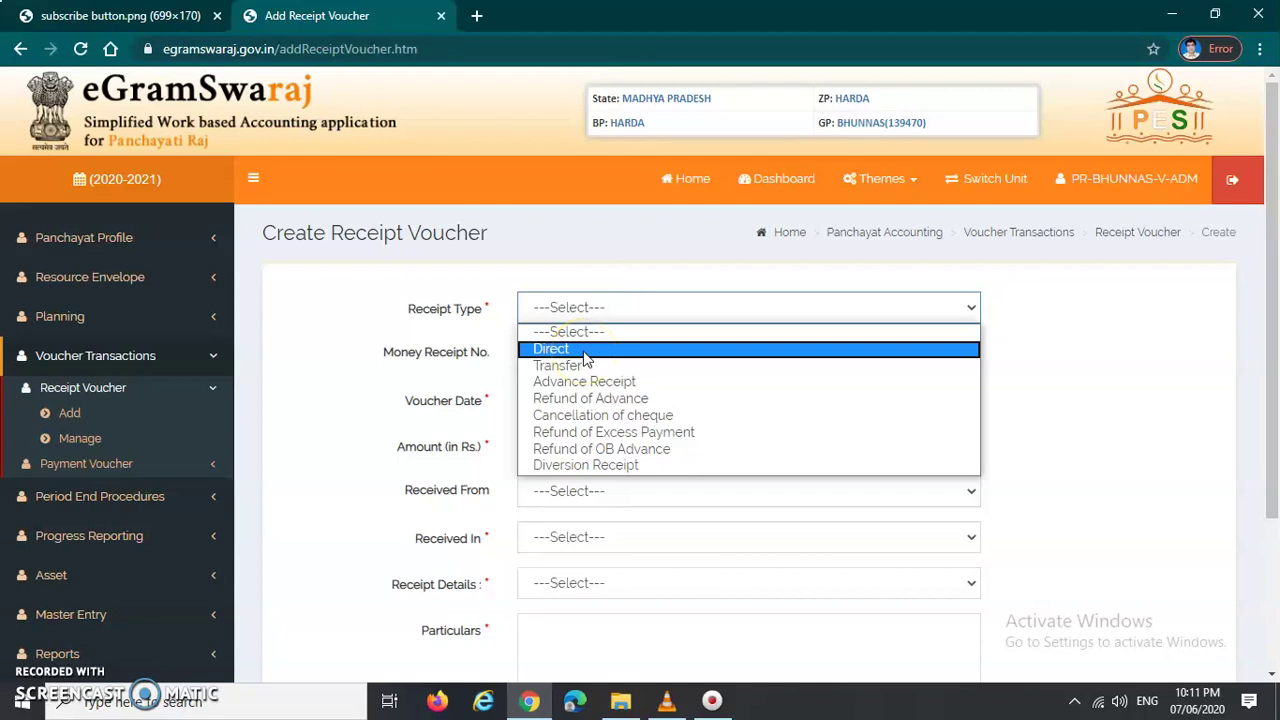
left_click(584, 352)
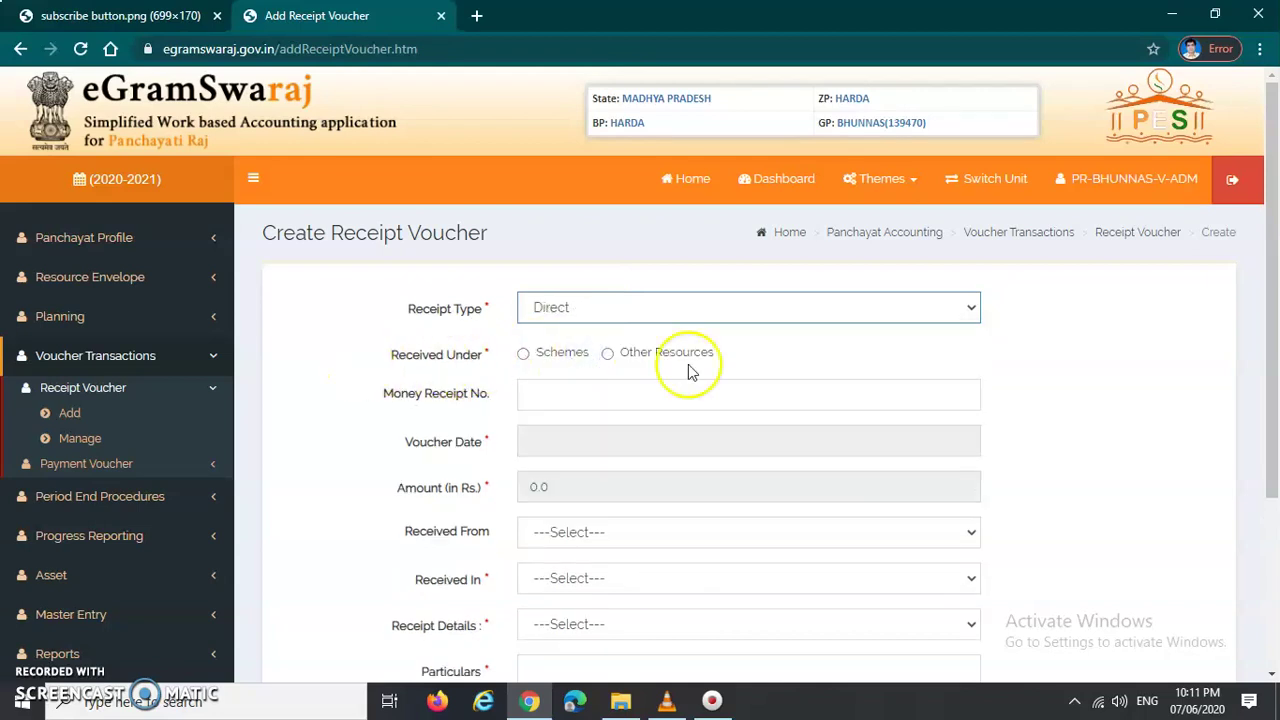
left_click(523, 356)
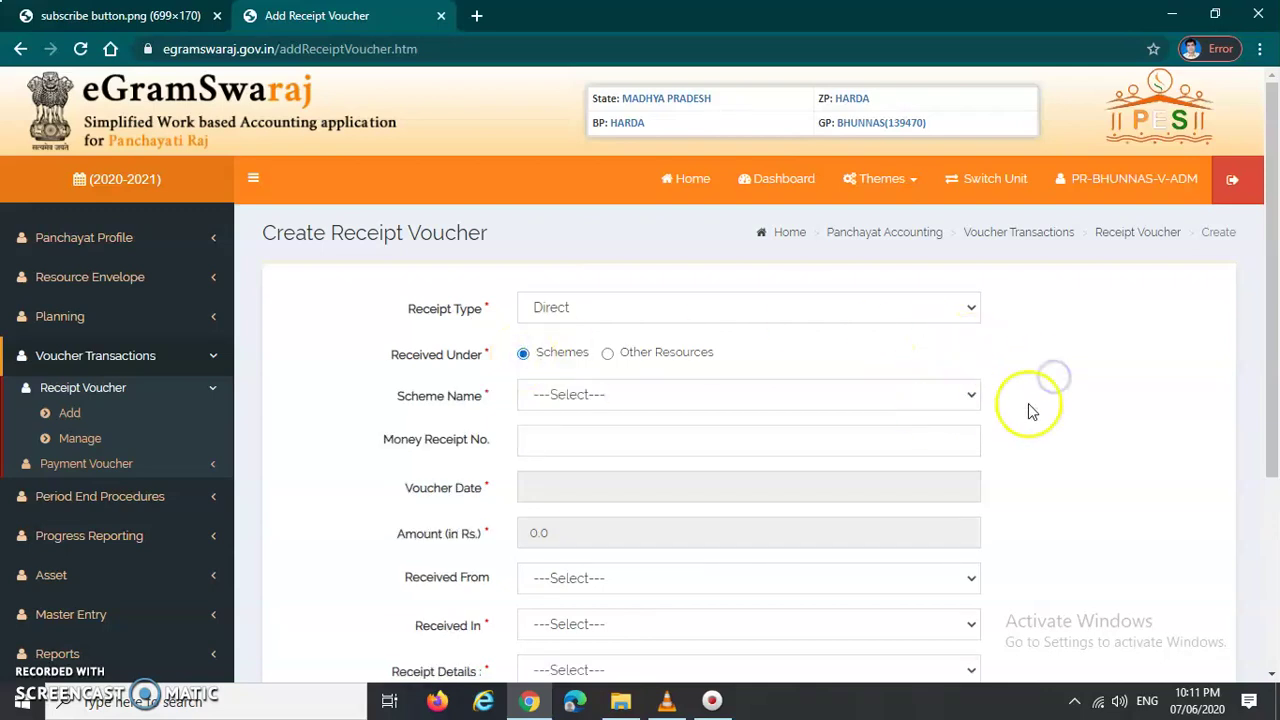
Step: Choose PANCH PARAMESWAR - PP as the Scheme Name
left_click(931, 403)
scroll(609, 363, "down", 1)
scroll(540, 321, "up", 1)
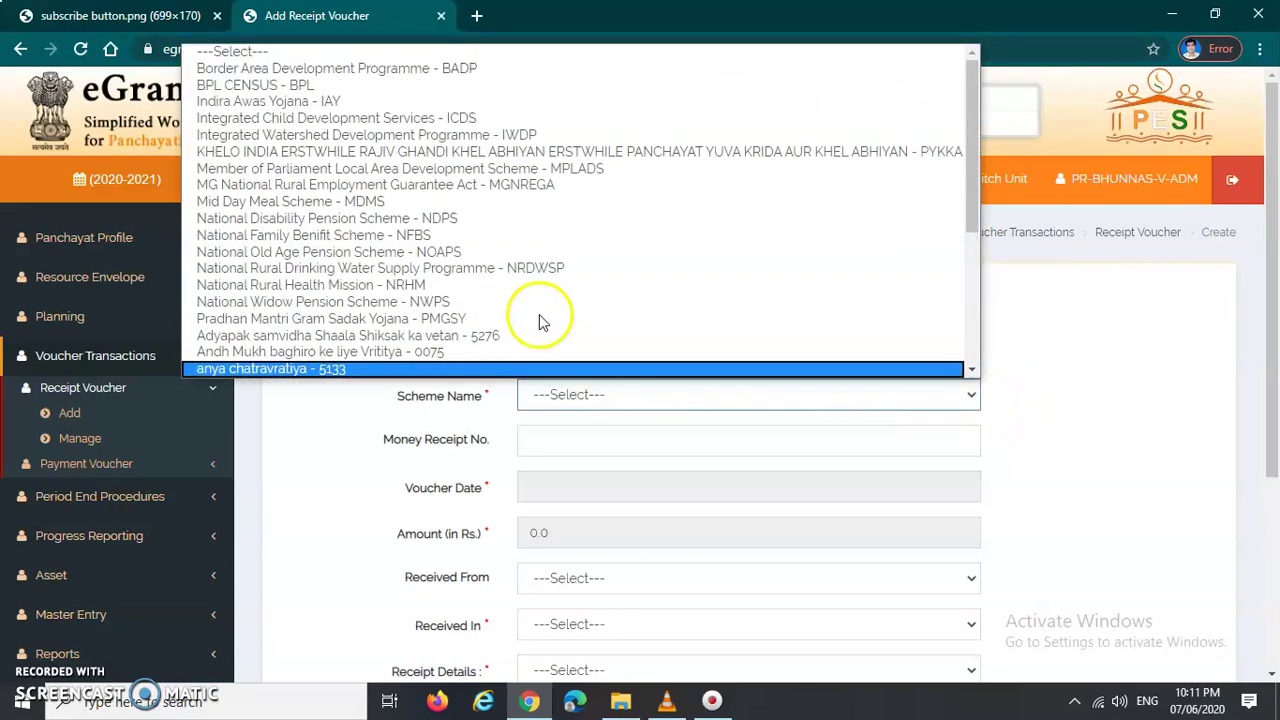
scroll(390, 245, "down", 3)
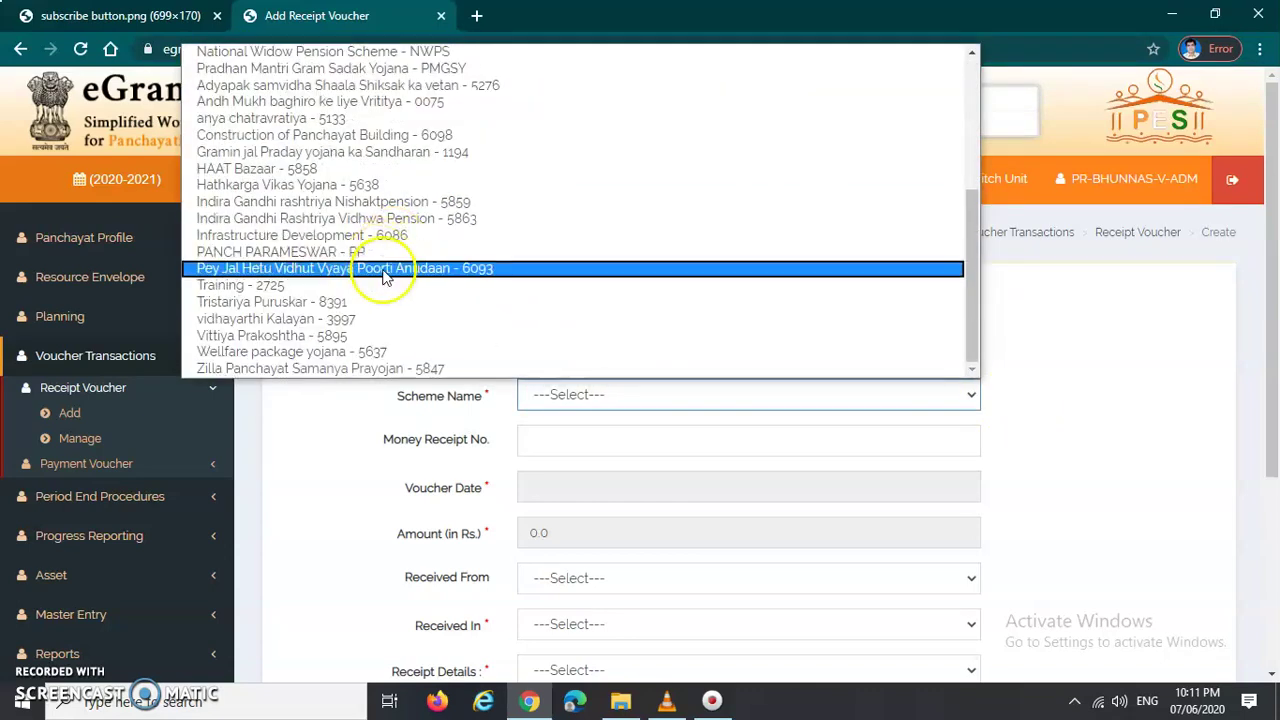
scroll(370, 290, "up", 3)
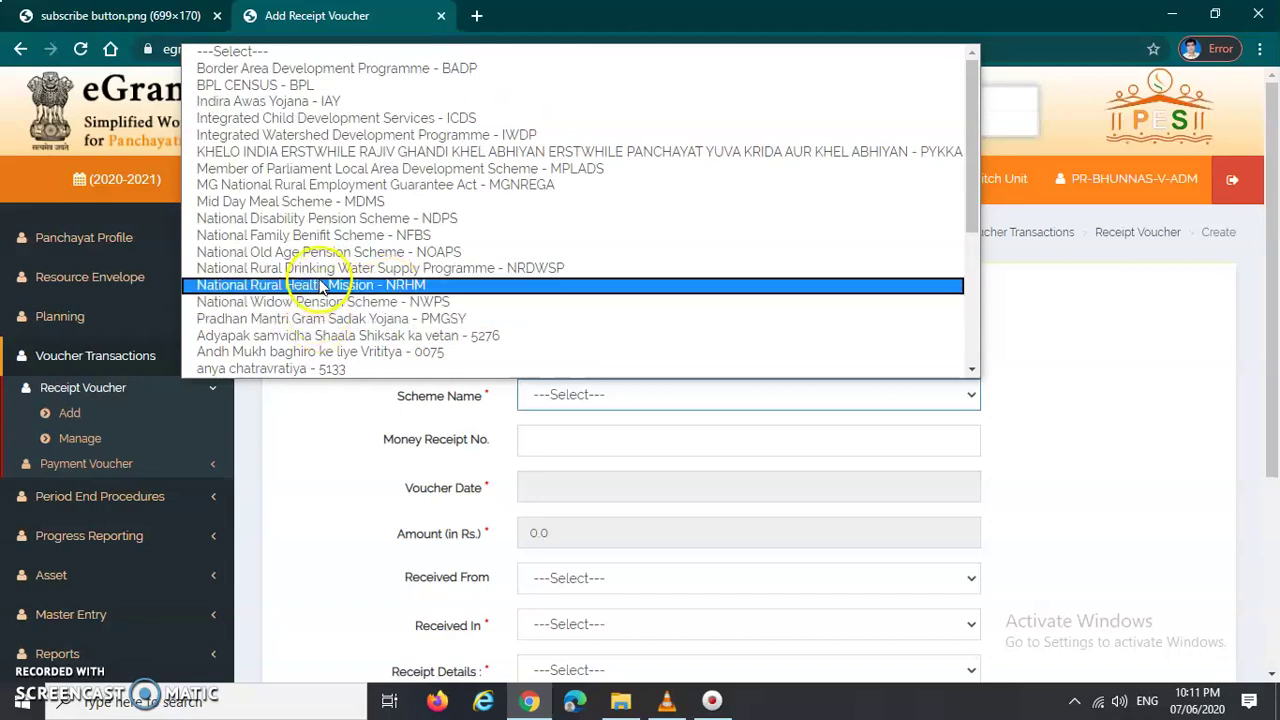
scroll(322, 287, "down", 2)
key("p")
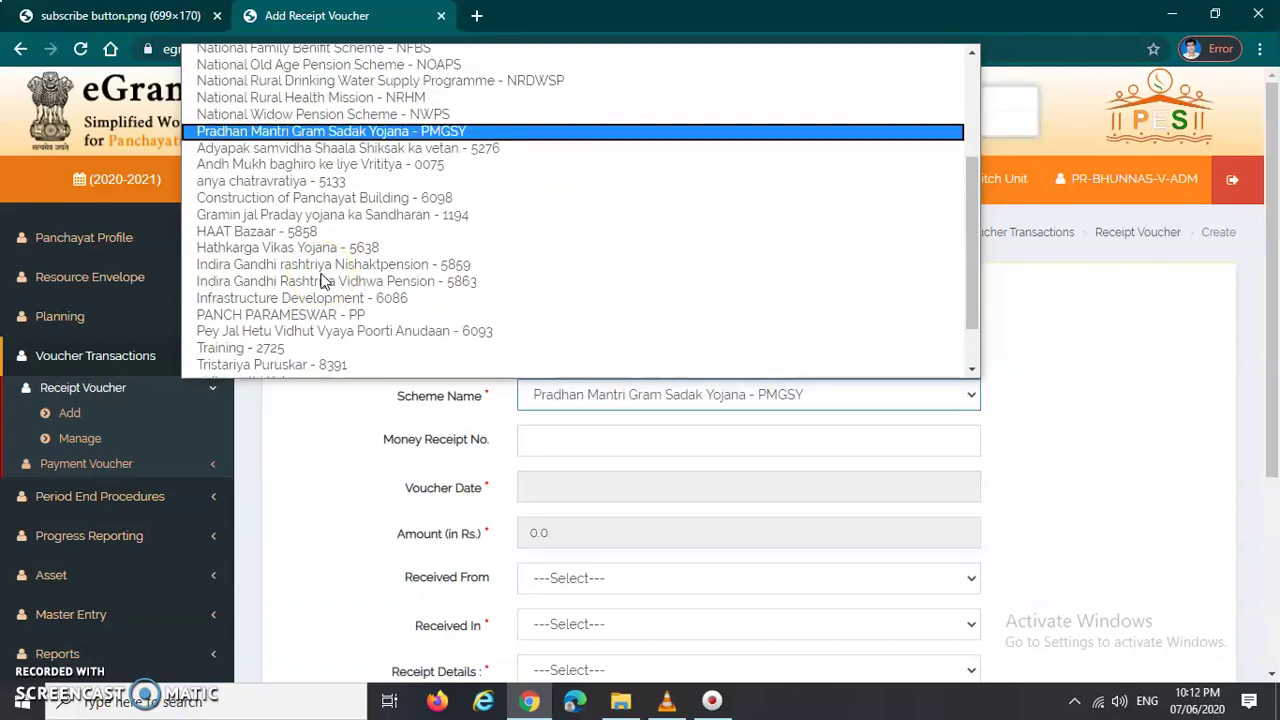
key("p")
key("Return")
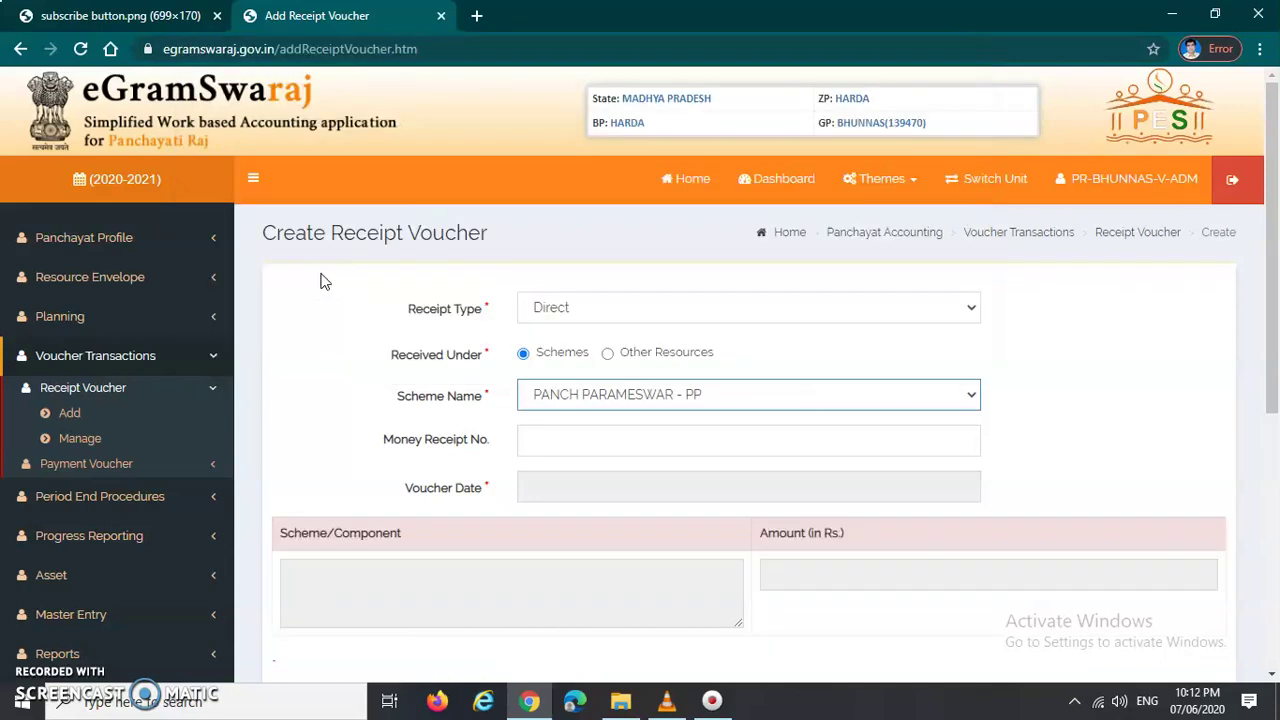
Step: Enter money receipt number 0 and set the voucher date to 07/06/2020
left_click(1049, 414)
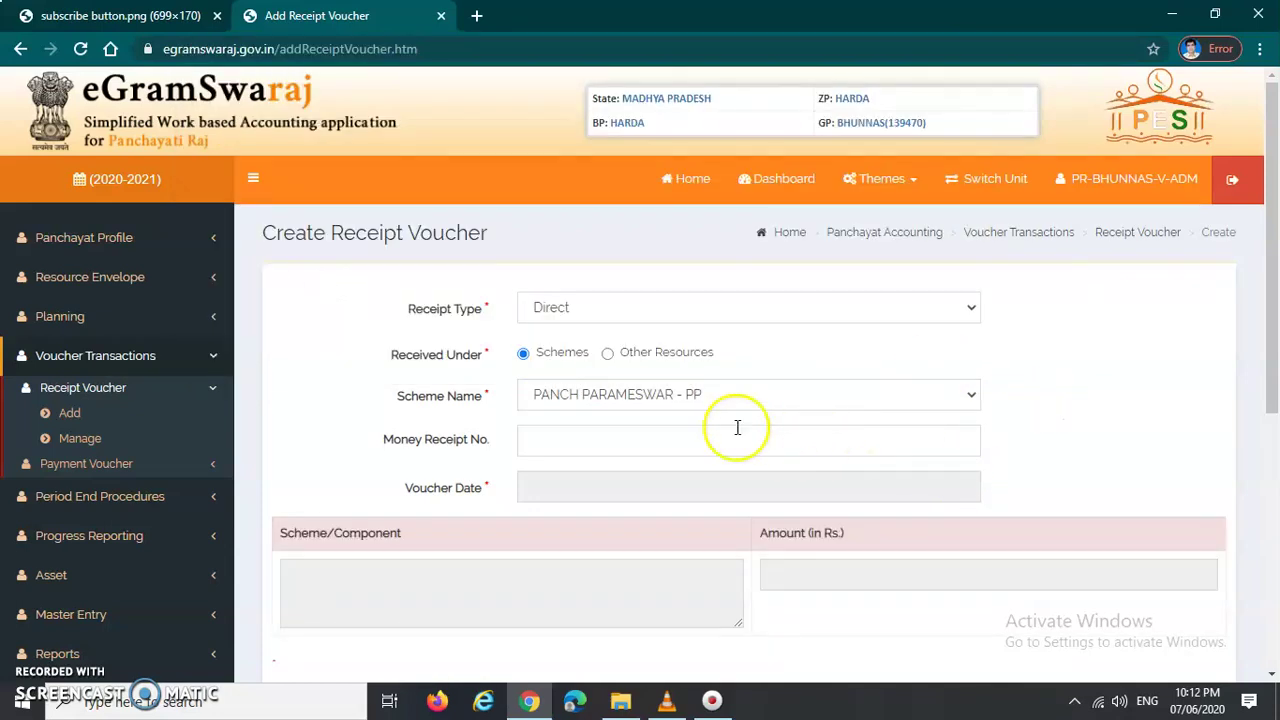
left_click(680, 431)
type("06")
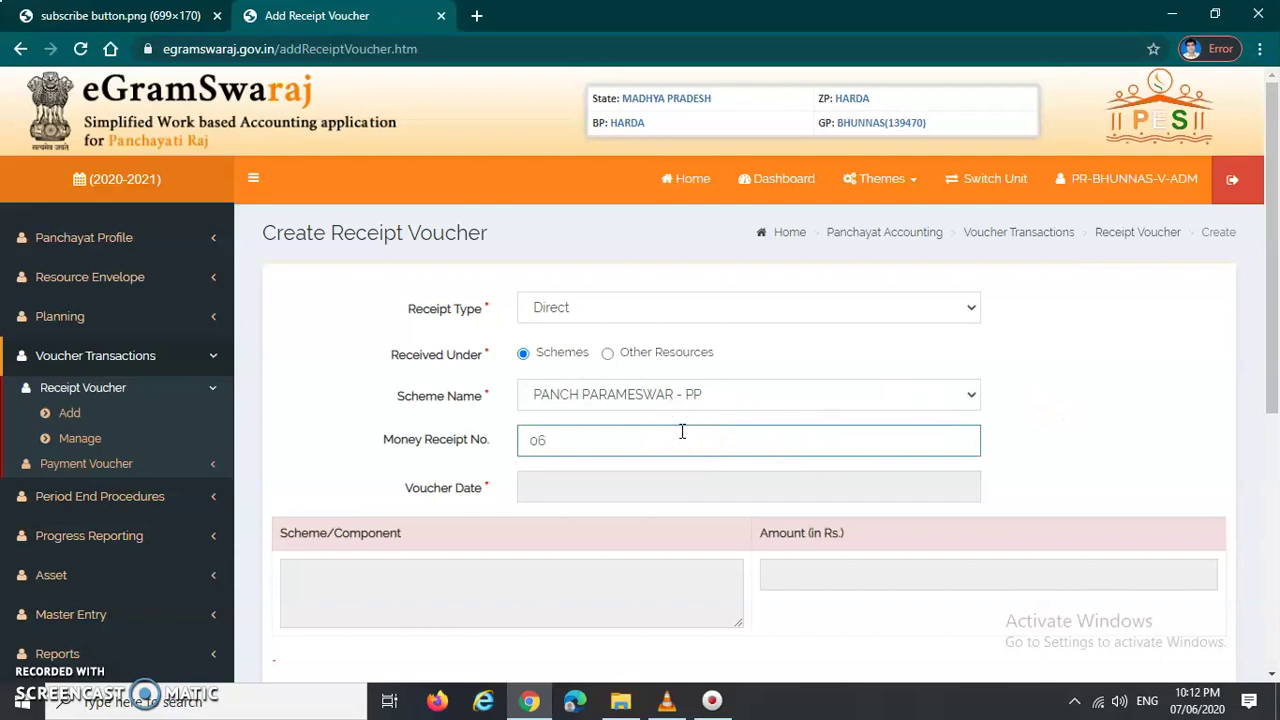
left_click(682, 431)
scroll(684, 432, "down", 1)
scroll(600, 393, "down", 1)
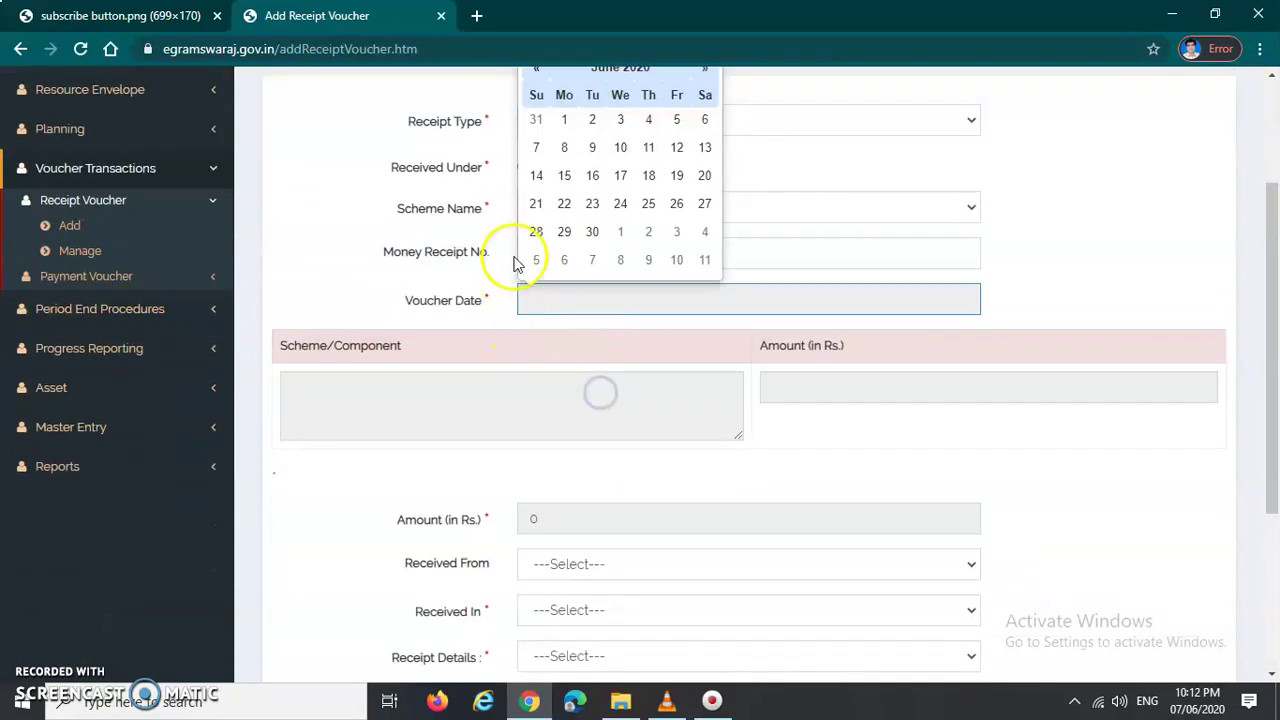
left_click(537, 149)
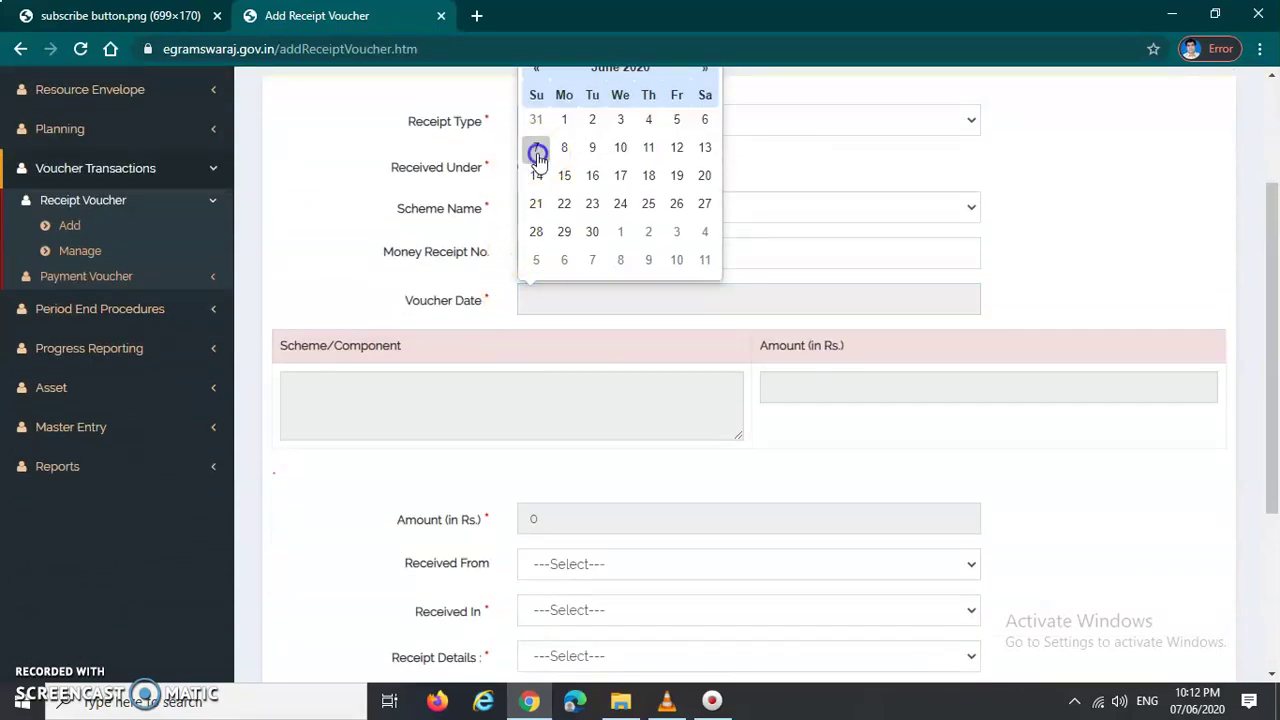
Step: In the Account Head dialog, use DropDown Search and select PANCH PARAMESWAR
left_click(390, 398)
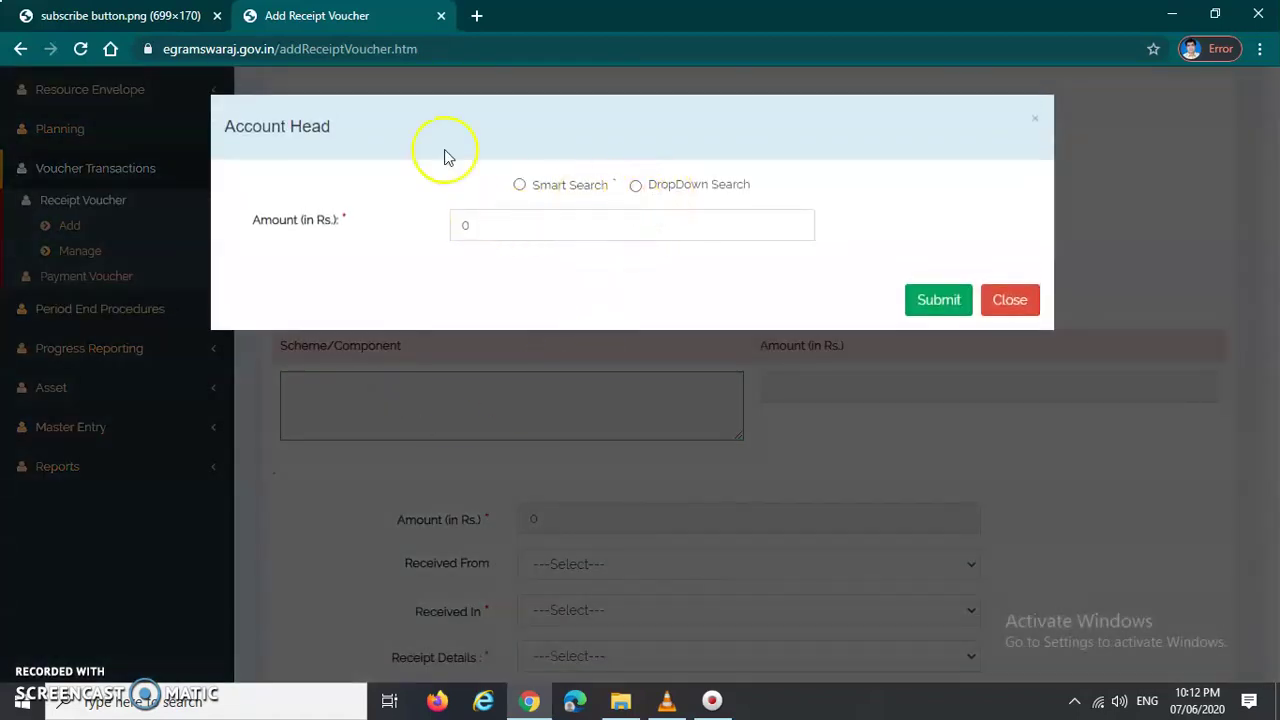
left_click_drag(214, 128, 354, 131)
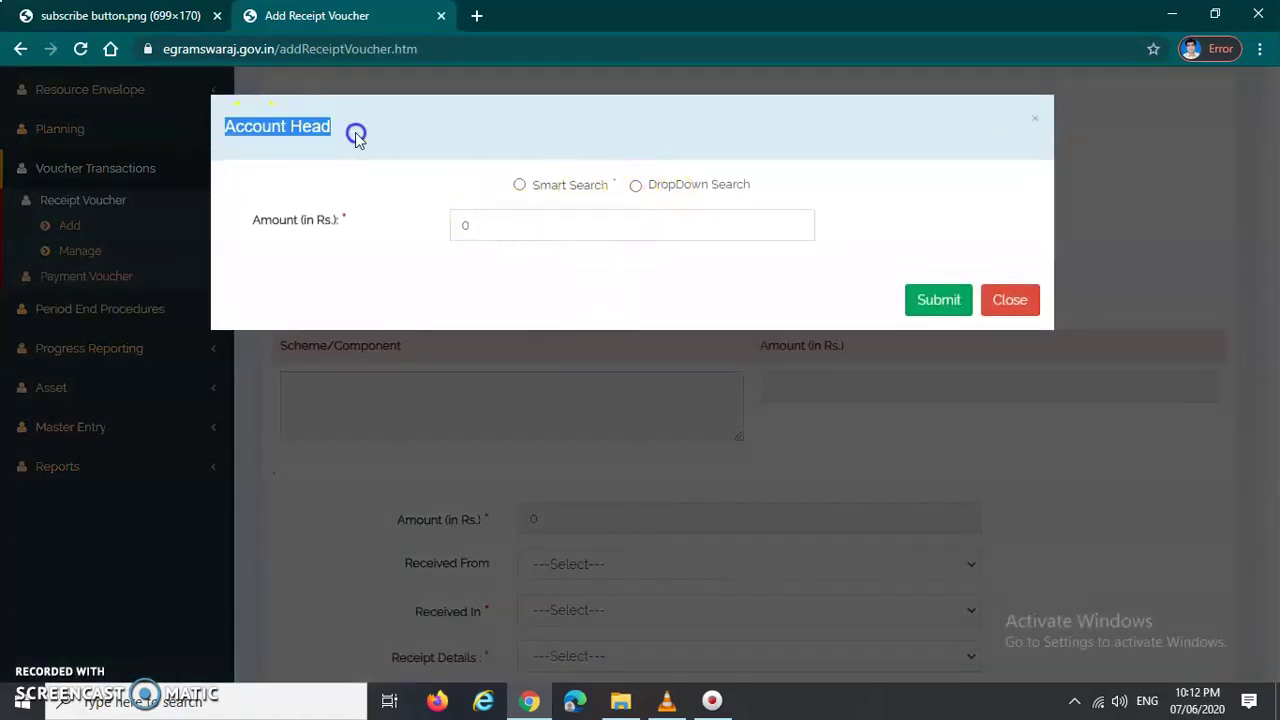
left_click(635, 186)
left_click(588, 226)
left_click(588, 226)
left_click(886, 230)
left_click(807, 233)
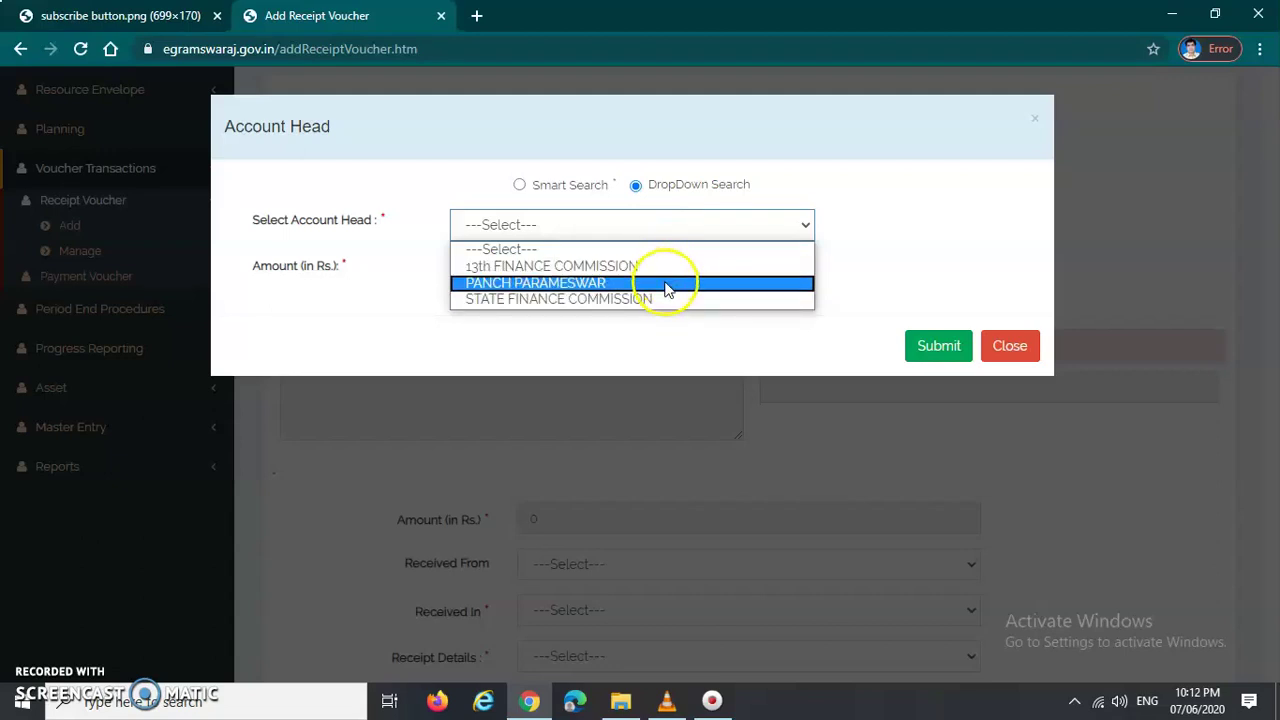
left_click(668, 287)
Step: Set Major Head to 0049-Interest Receipts and Minor Head to 101-Interest on Bank Deposit
double_click(915, 262)
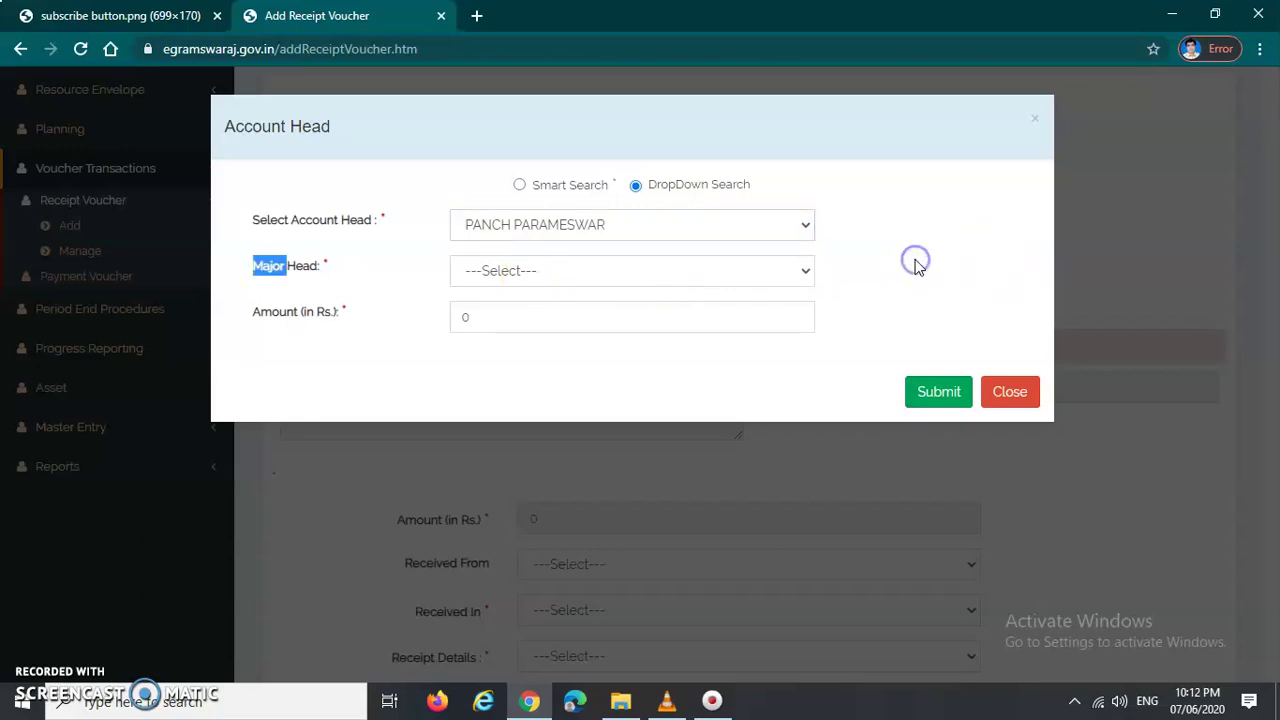
left_click(369, 297)
left_click_drag(335, 280, 268, 278)
left_click(366, 277)
left_click(677, 271)
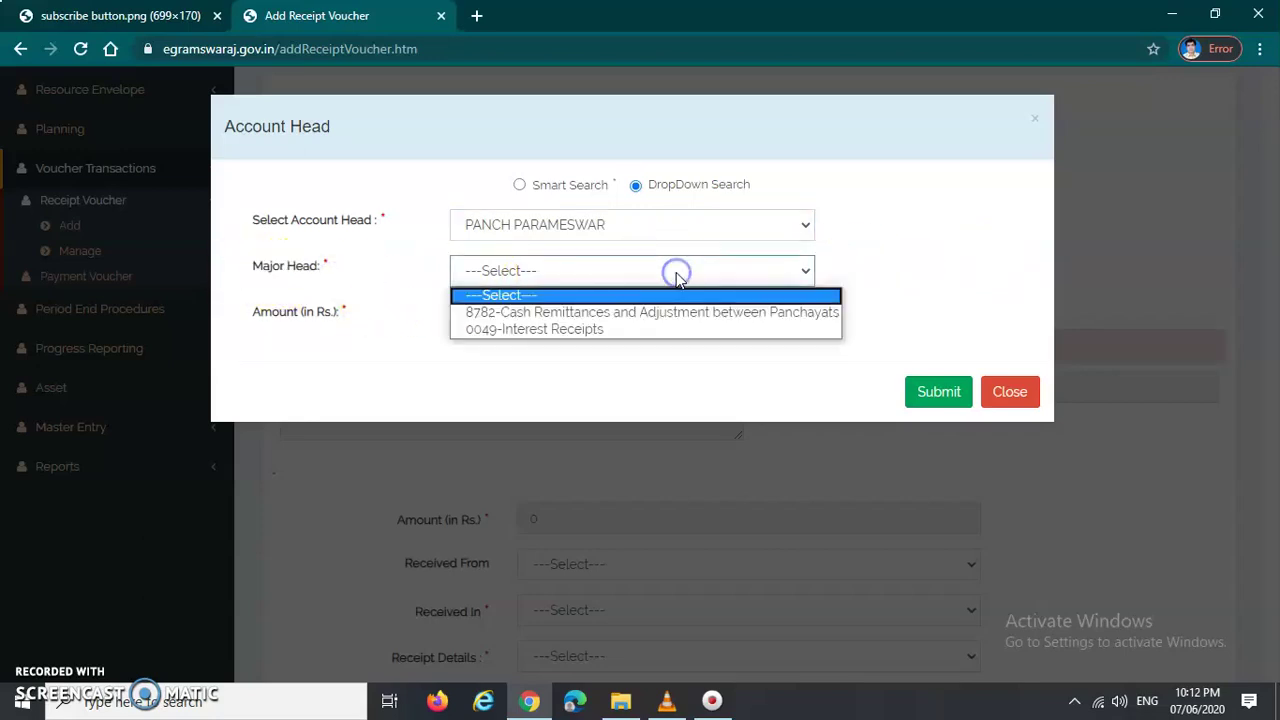
left_click(677, 329)
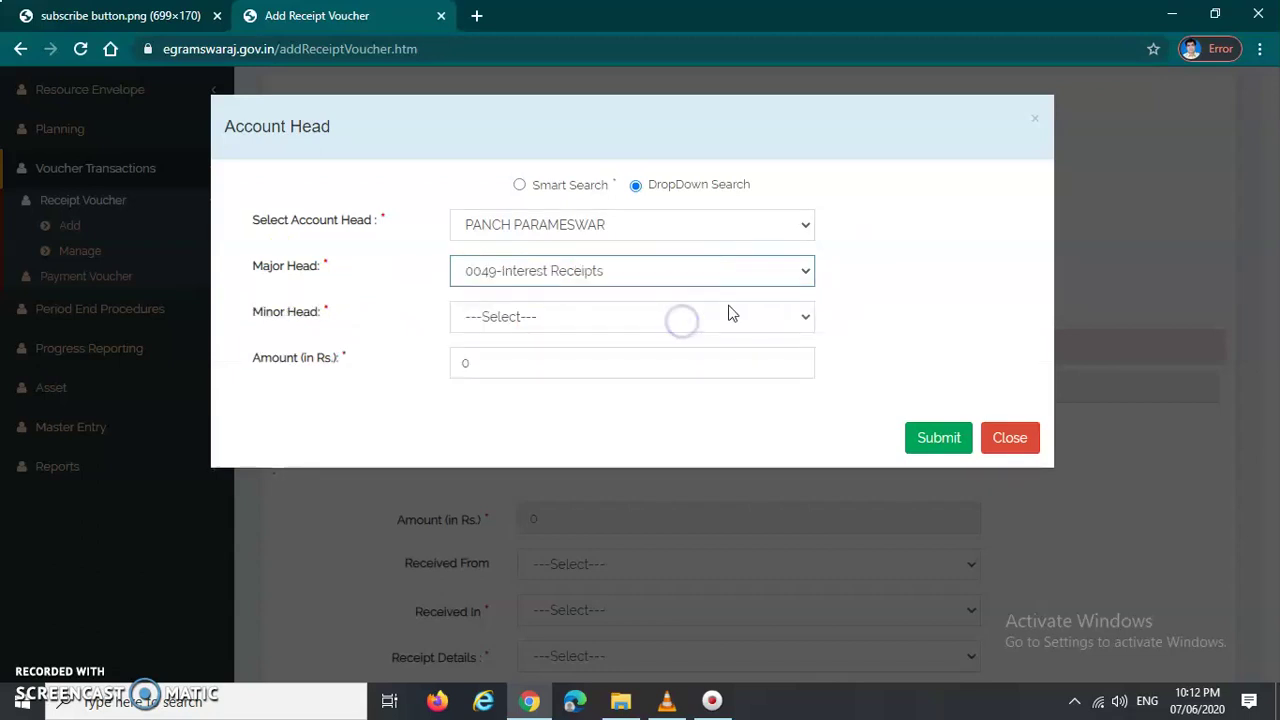
left_click(922, 300)
left_click_drag(253, 326, 337, 323)
left_click(337, 323)
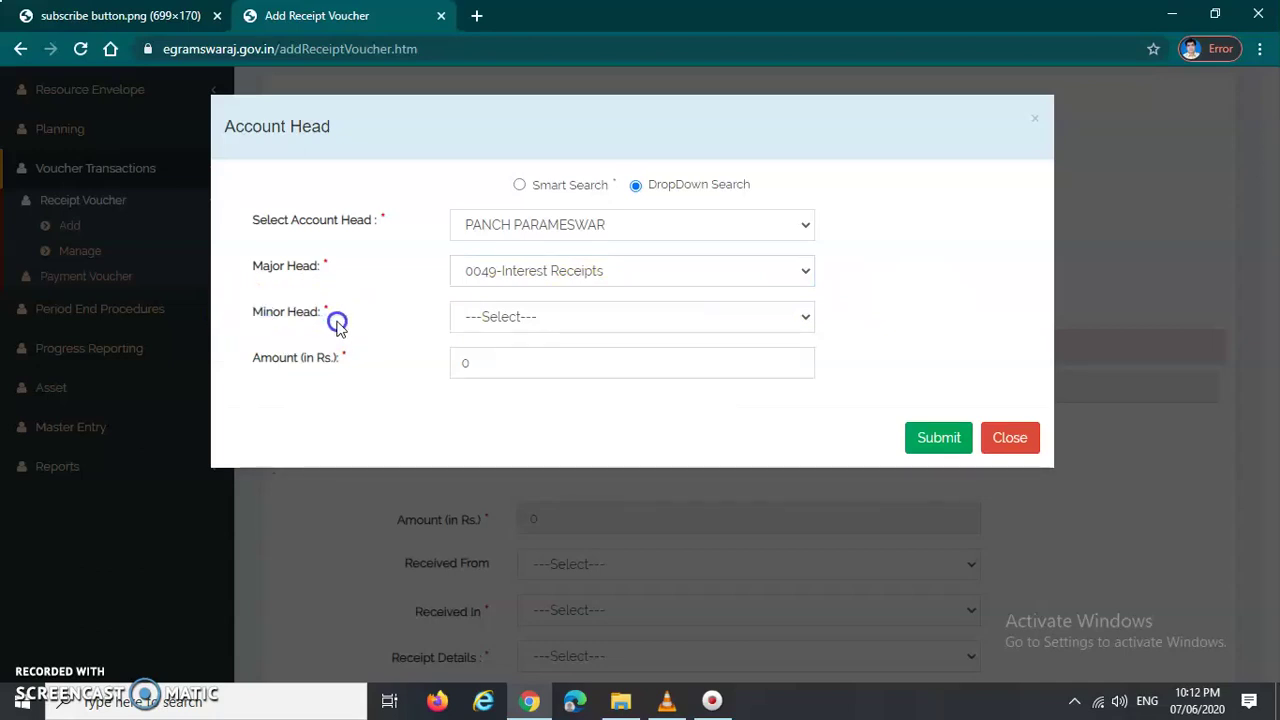
left_click(526, 320)
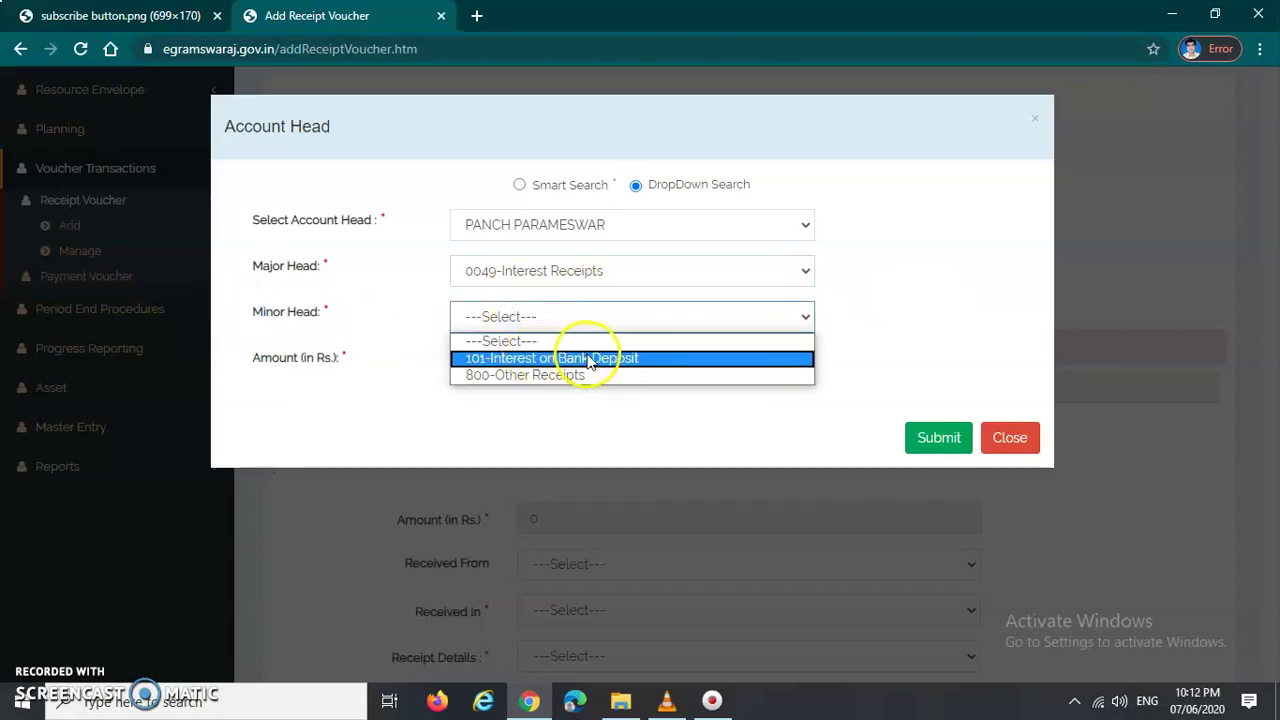
left_click(600, 359)
Step: Set Object Head to 17-Grant In Aid and enter an amount of 5000
mouse_move(252, 361)
left_mouse_down()
mouse_move(297, 361)
mouse_move(246, 358)
left_mouse_up()
left_click(334, 366)
mouse_move(262, 358)
left_mouse_down()
mouse_move(330, 356)
mouse_move(246, 360)
left_mouse_up()
left_click(534, 364)
left_click(337, 350)
left_click(490, 362)
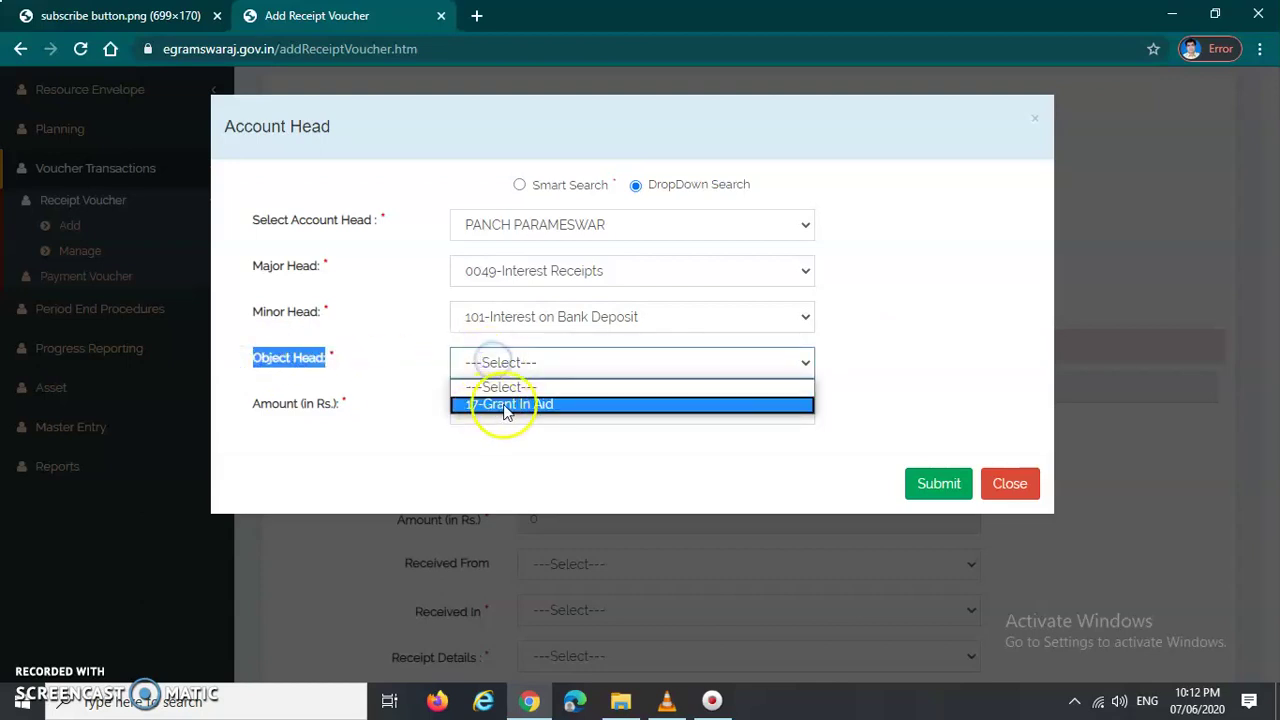
left_click(533, 405)
left_click(360, 440)
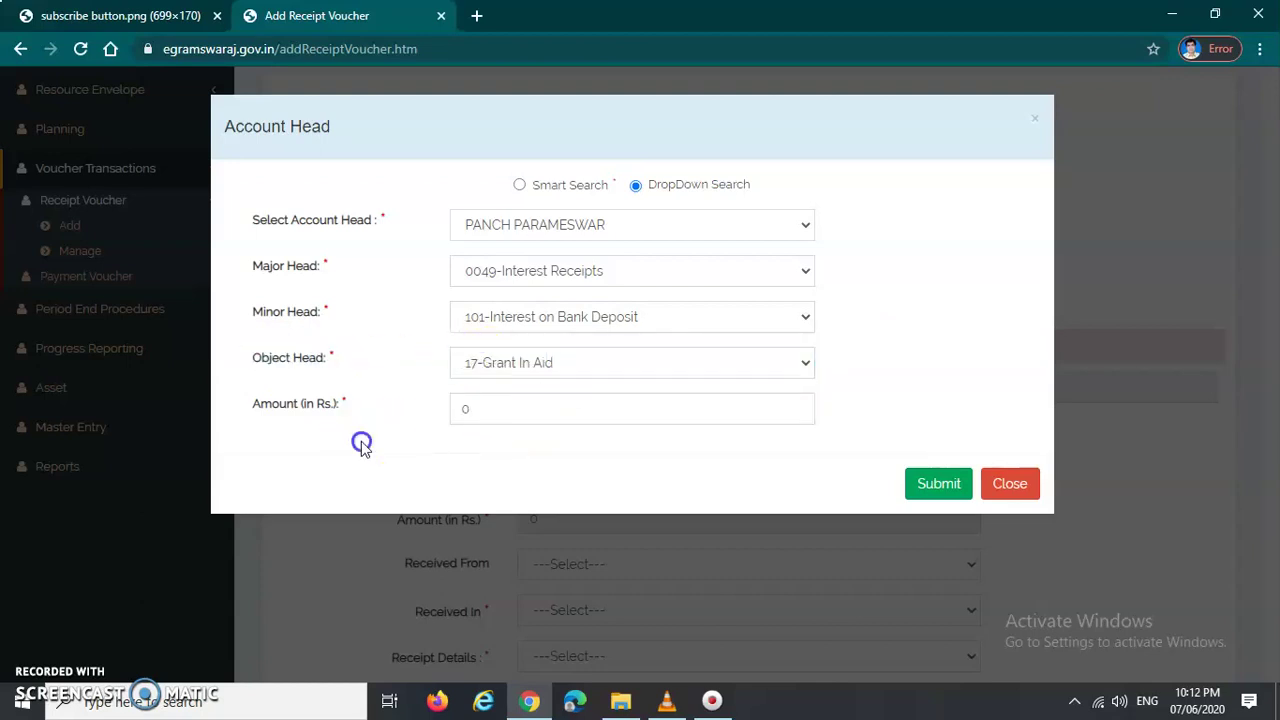
left_click_drag(489, 406, 422, 410)
type("5000")
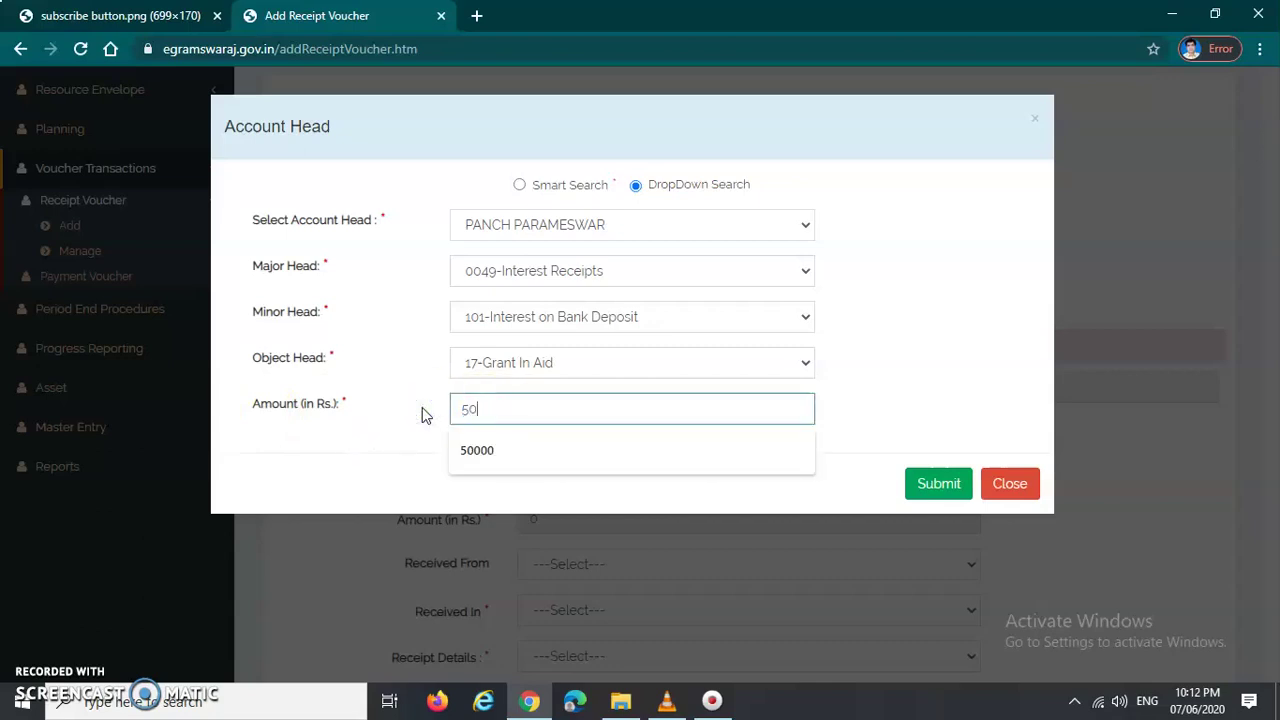
left_click(886, 372)
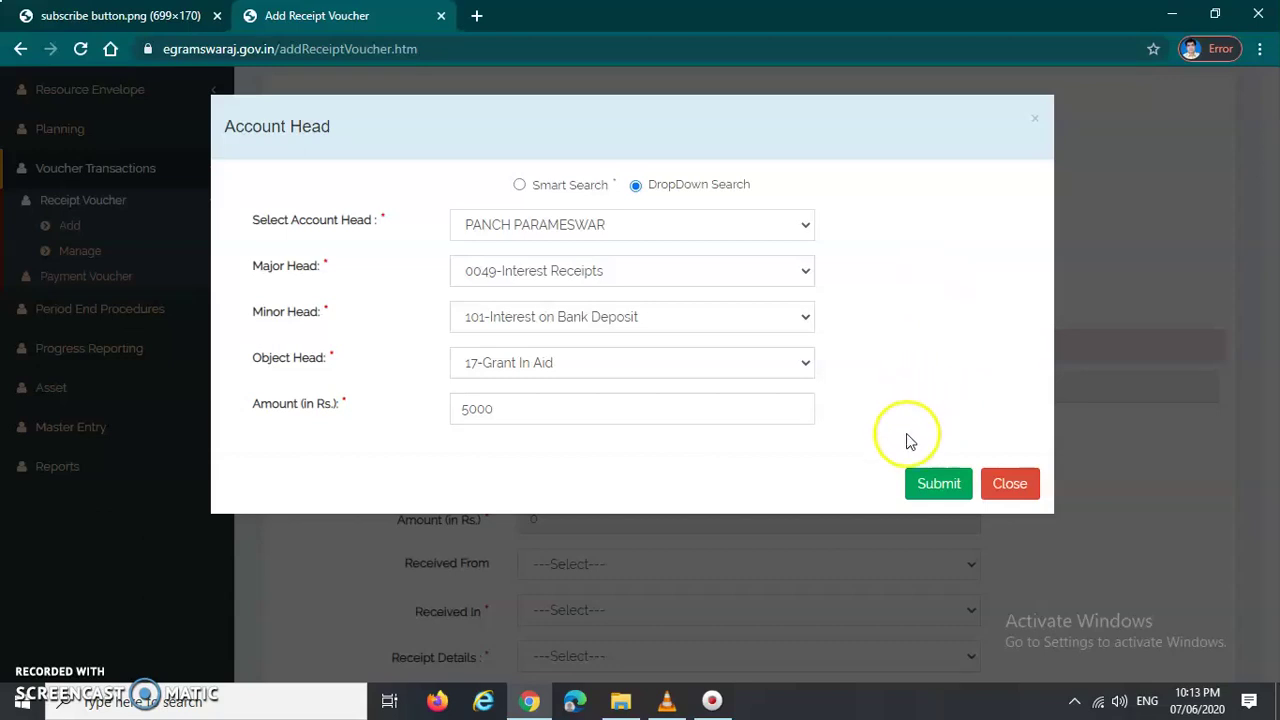
Step: Add the 5000 account head entry to the voucher and set Received In to Bank
left_click(938, 487)
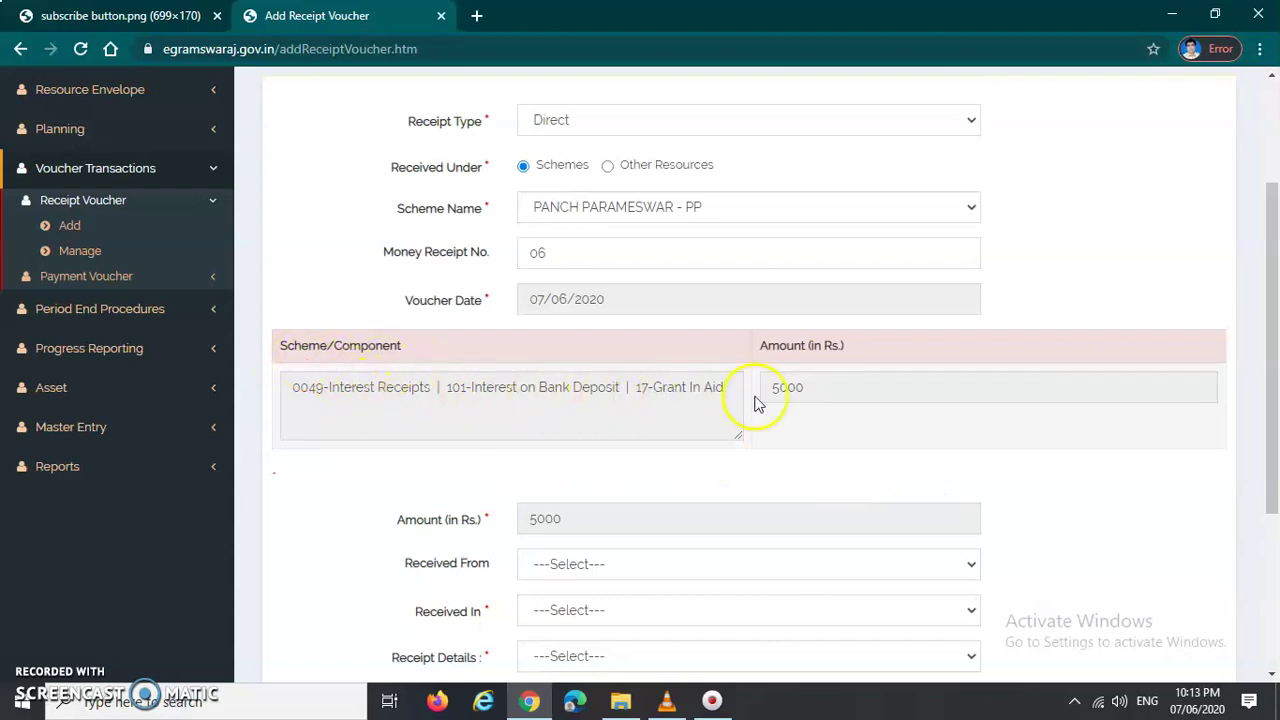
scroll(610, 409, "down", 2)
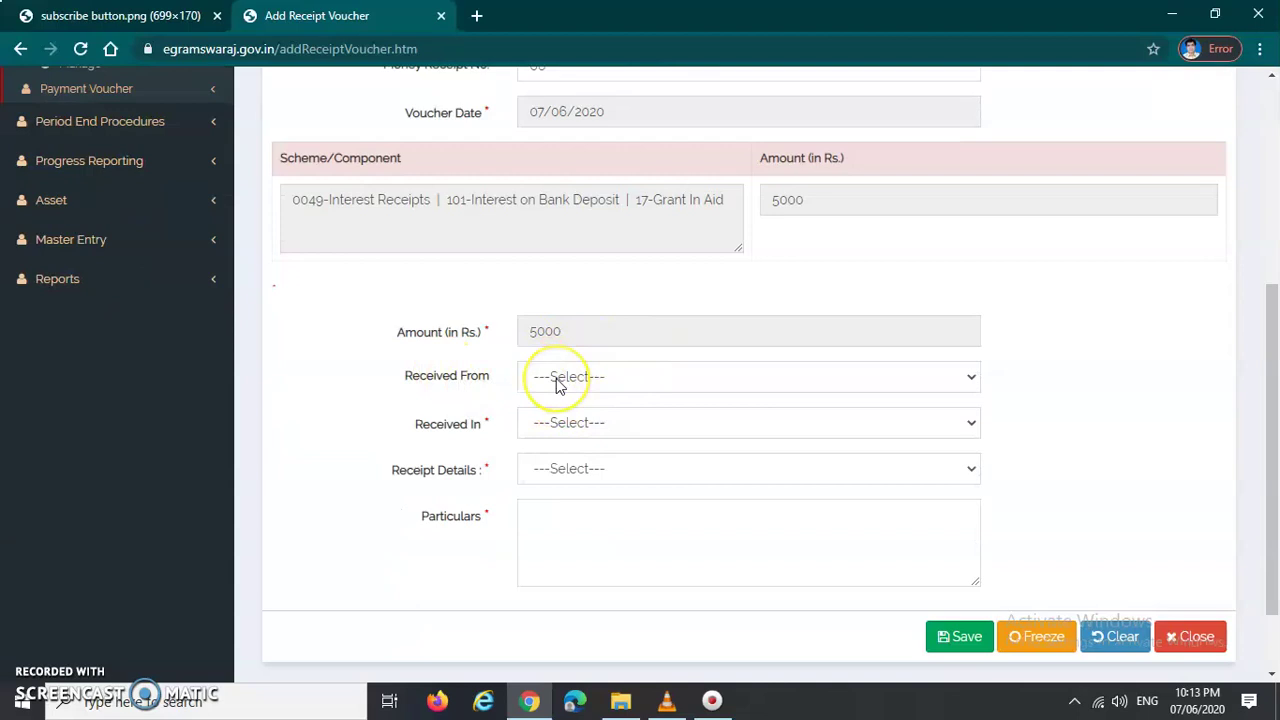
scroll(493, 387, "down", 1)
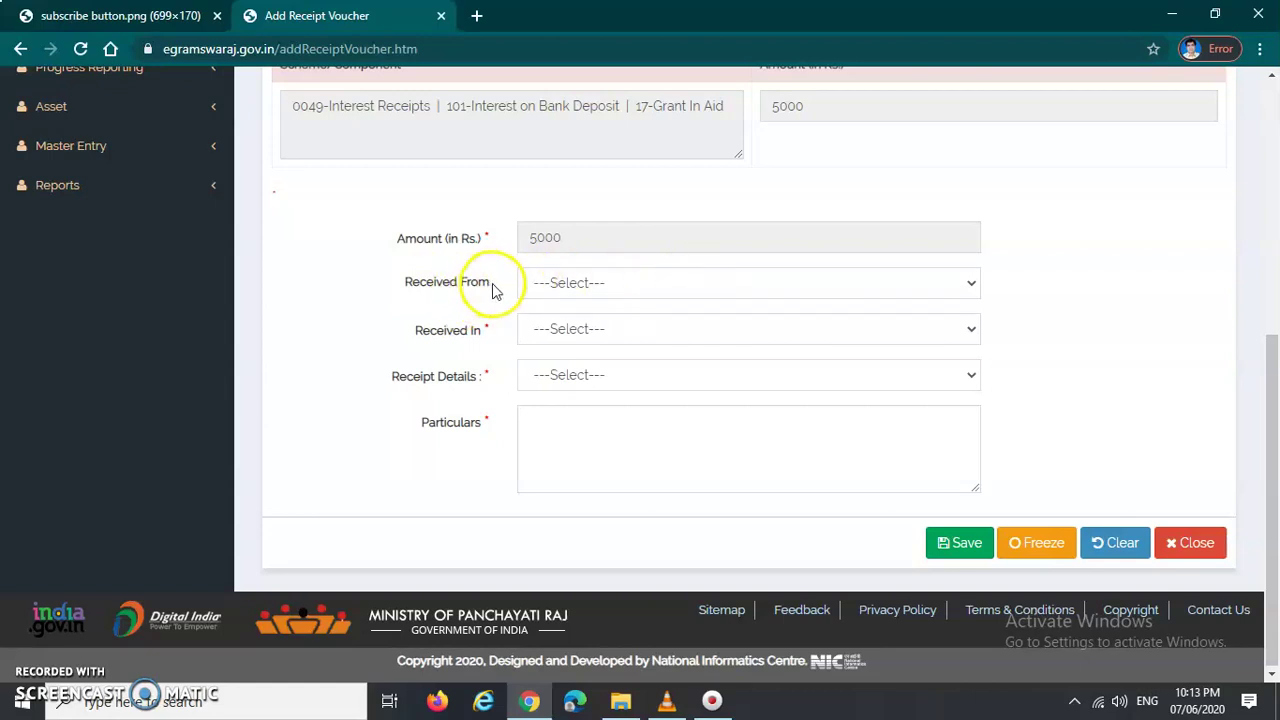
left_click_drag(492, 290, 398, 284)
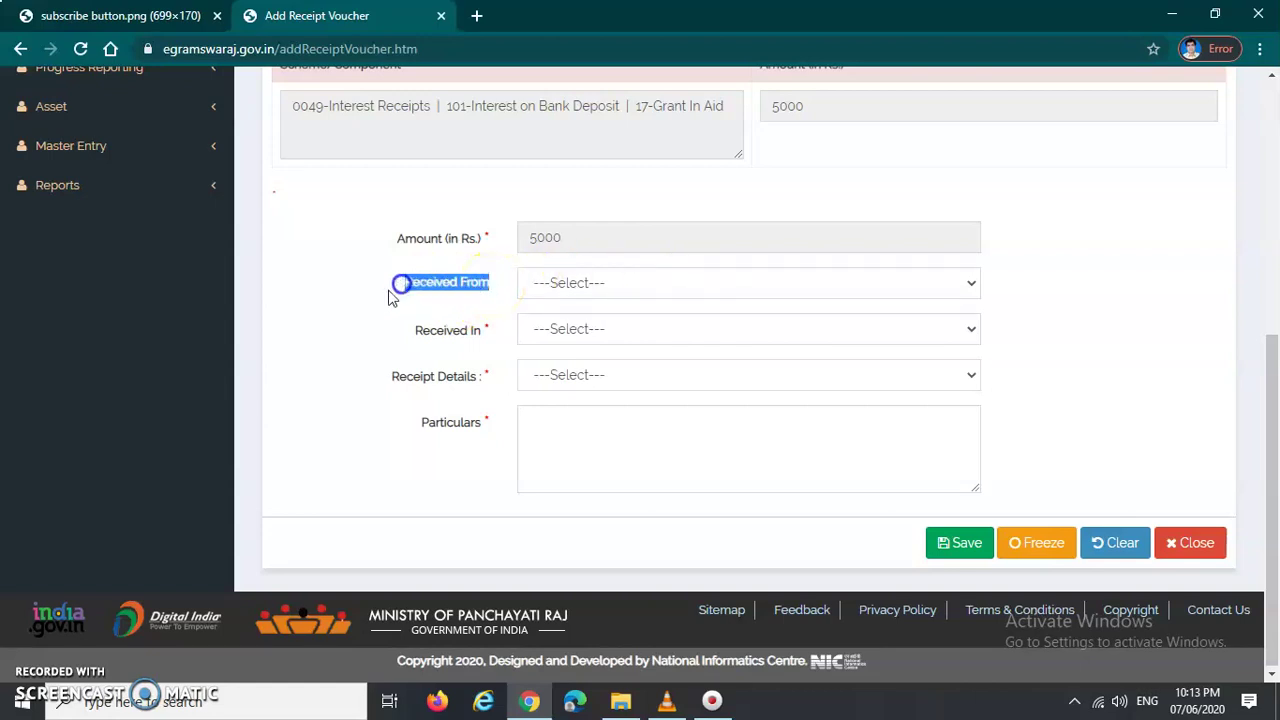
left_click(382, 293)
left_click(578, 330)
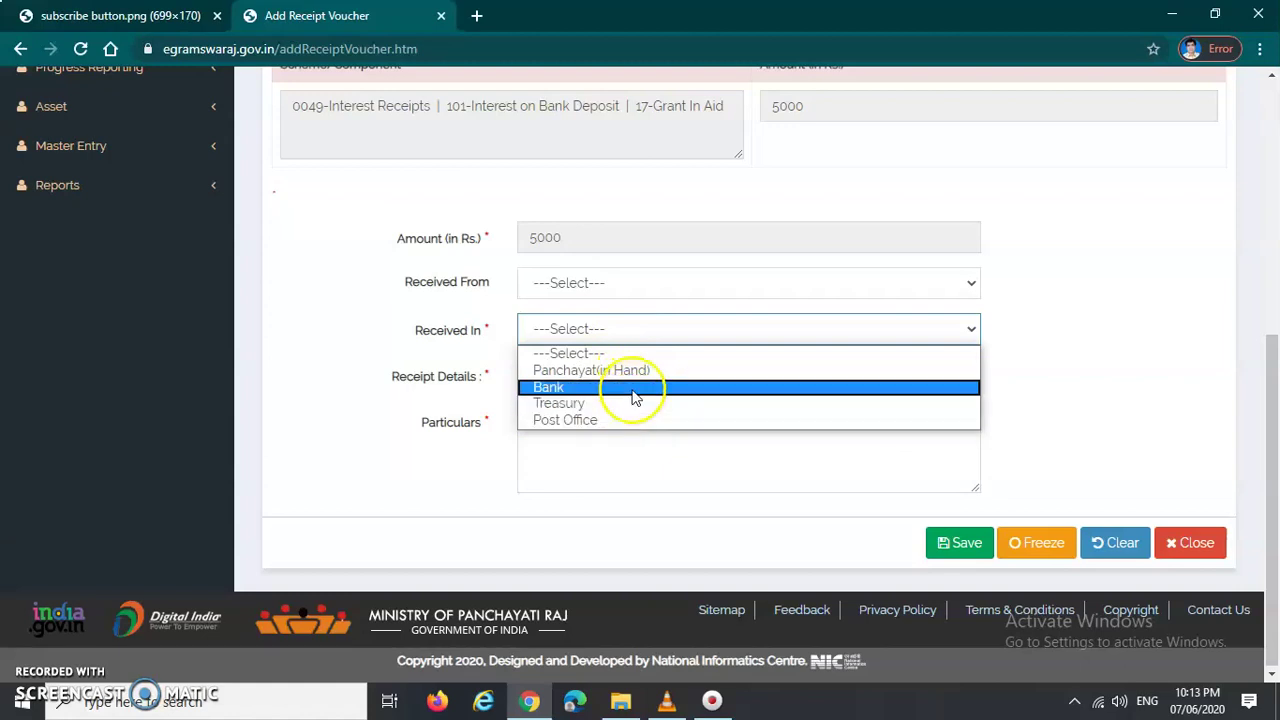
left_click(632, 388)
left_click(1020, 398)
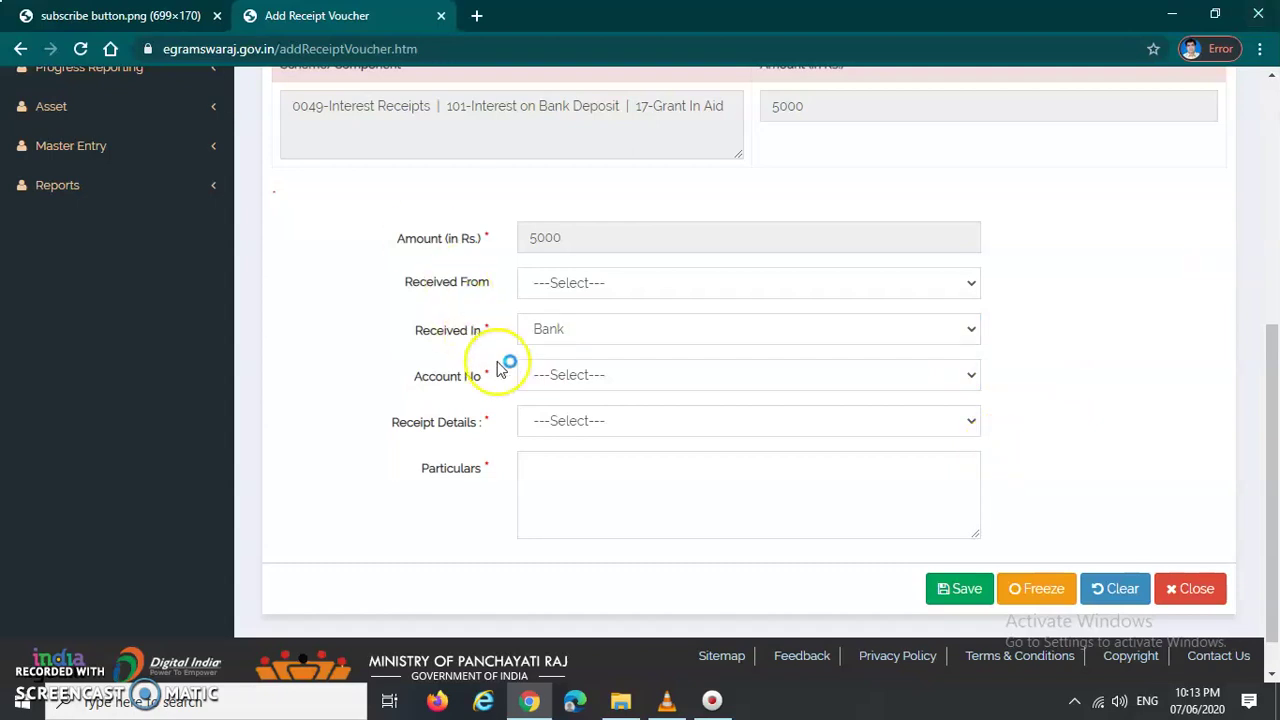
Step: Pick the panchayat's single linked bank account from the Account No dropdown
left_click(433, 391)
left_click(600, 385)
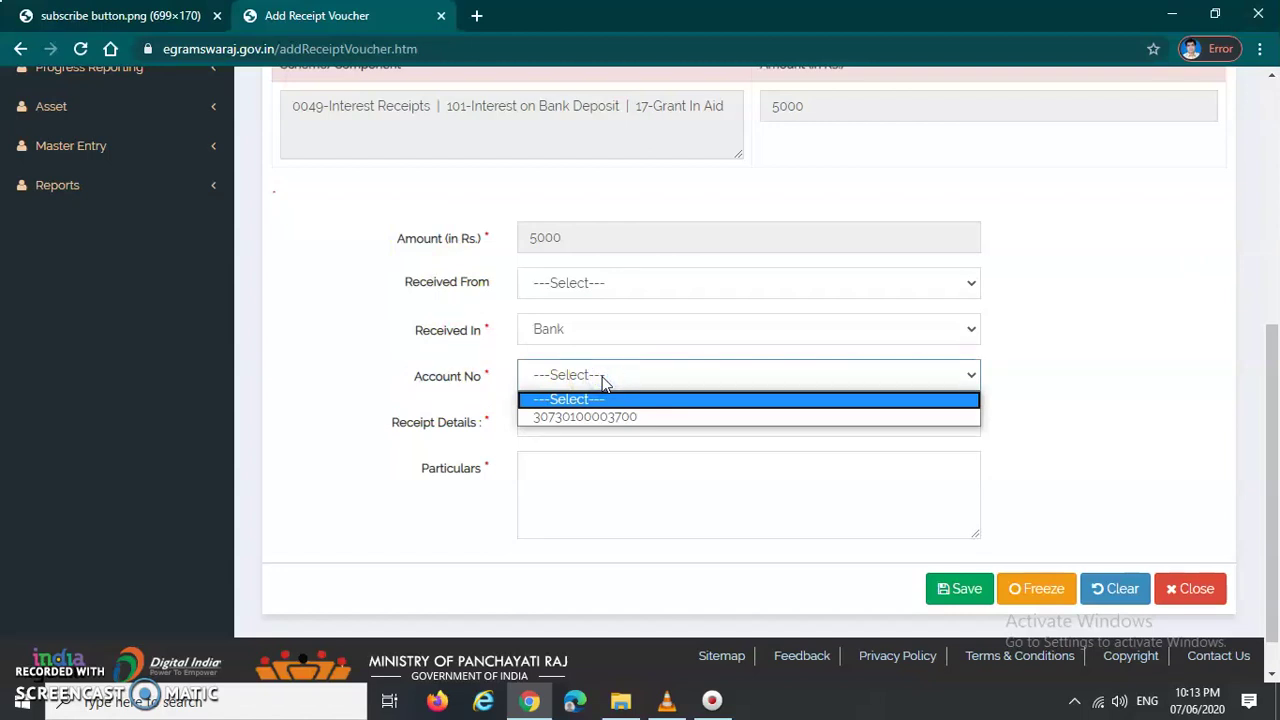
left_click_drag(603, 385, 652, 417)
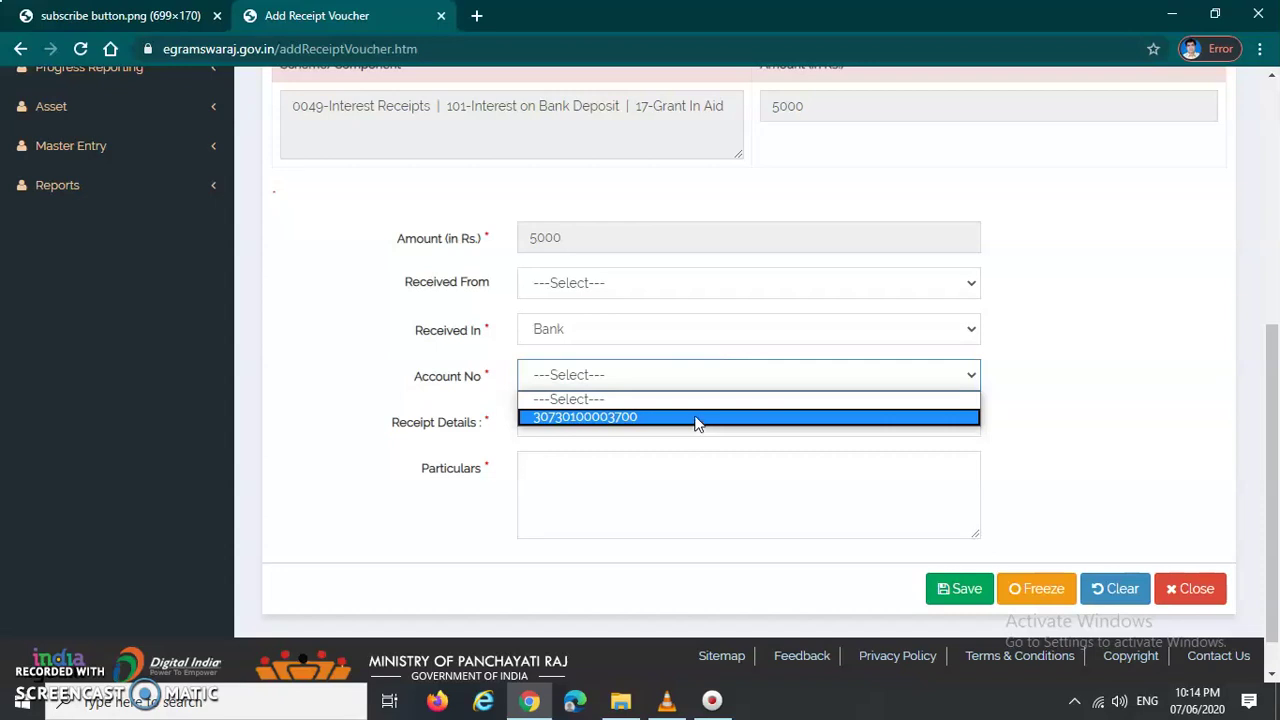
left_click(659, 420)
left_click(617, 416)
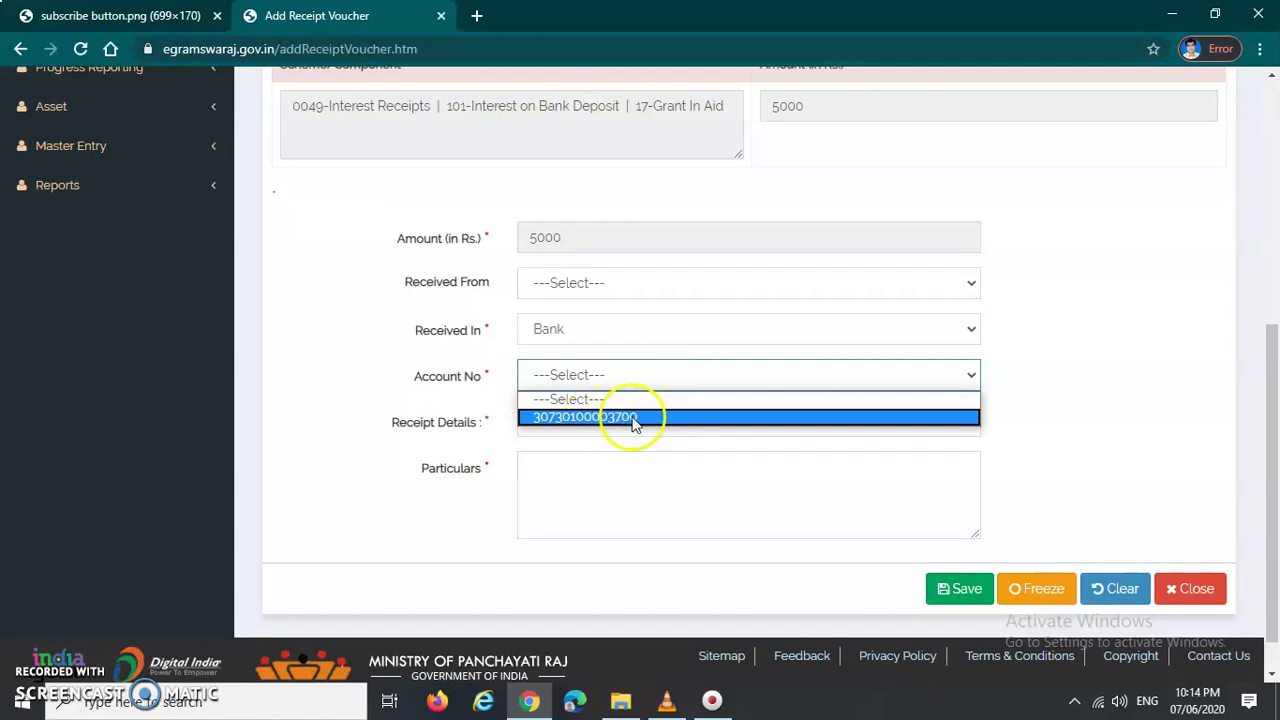
left_click(655, 416)
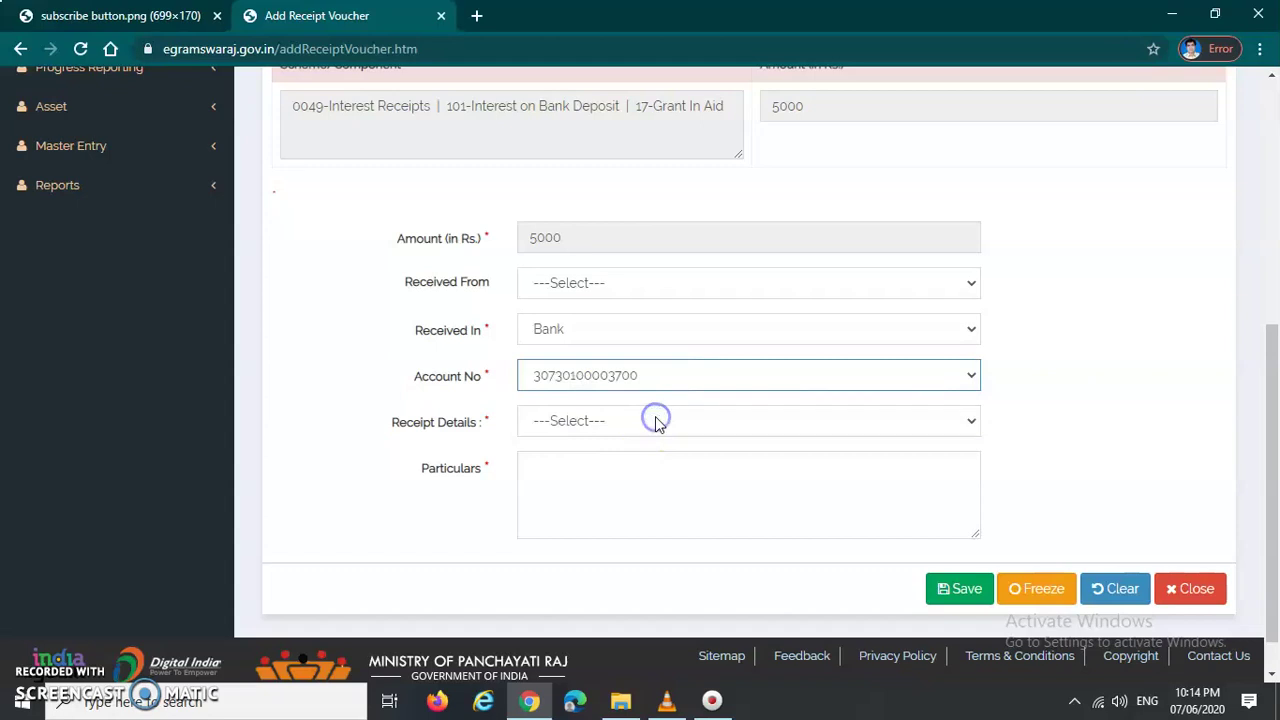
Step: Set the voucher's Receipt Details type to Direct Transfer
left_click(1027, 415)
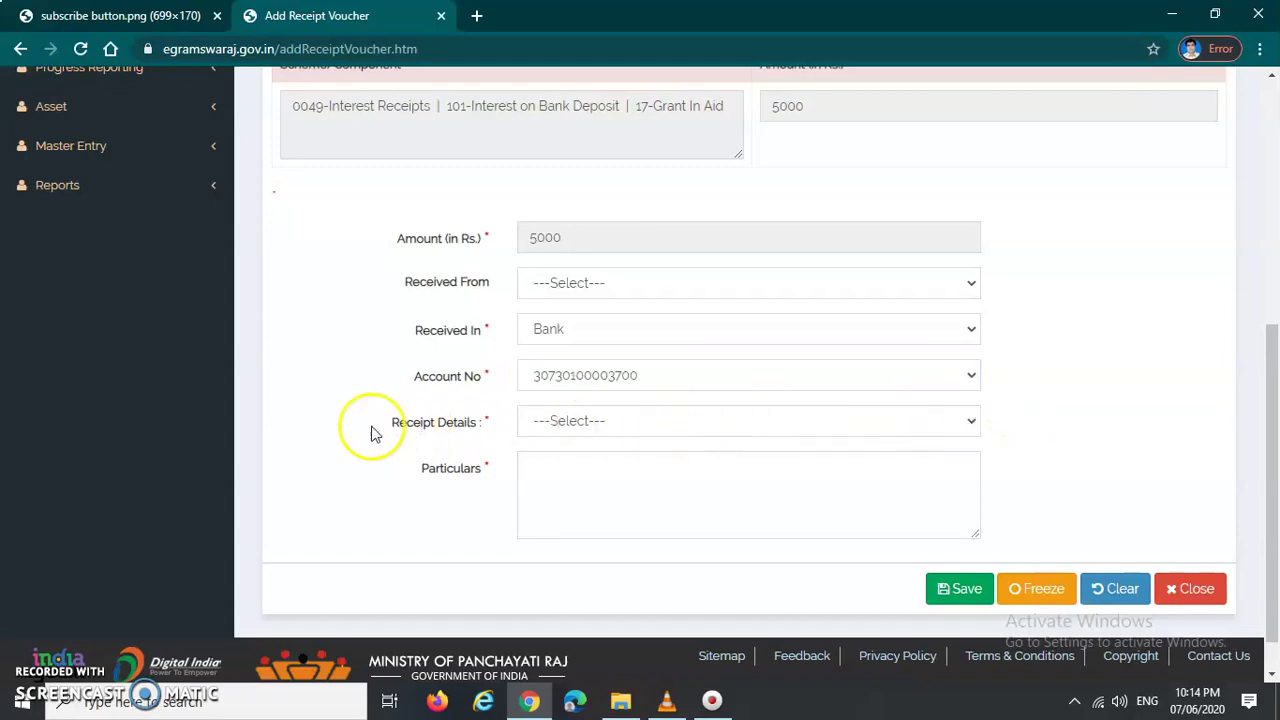
left_click(614, 425)
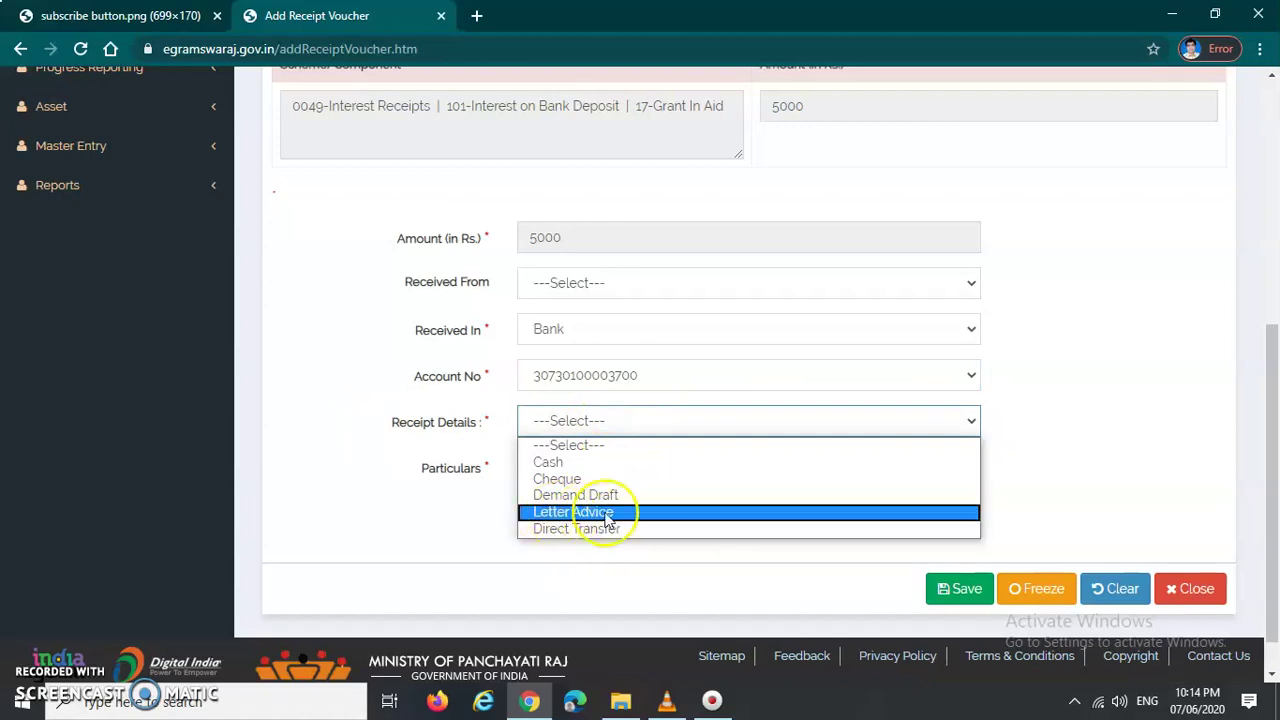
left_click(540, 528)
scroll(562, 515, "down", 1)
scroll(562, 515, "down", 1)
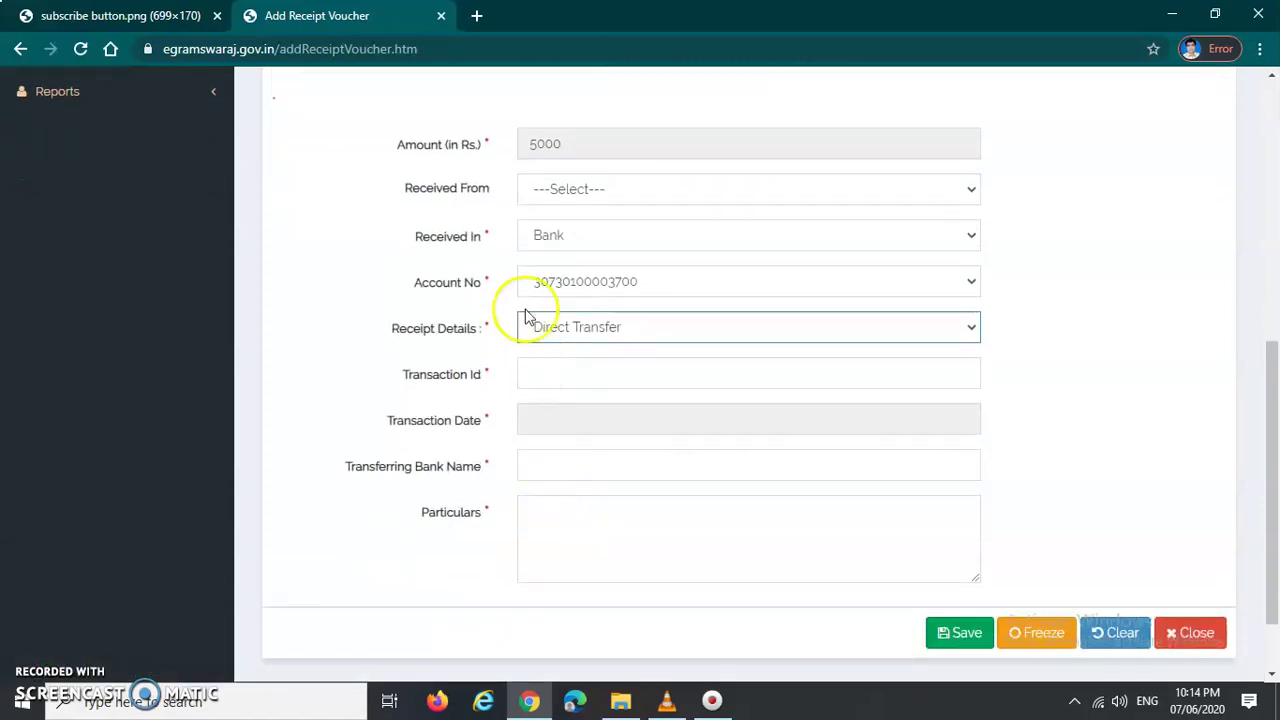
Step: Set the Transaction Date to 07/06/2020 and visit the other new transfer fields
left_click(545, 372)
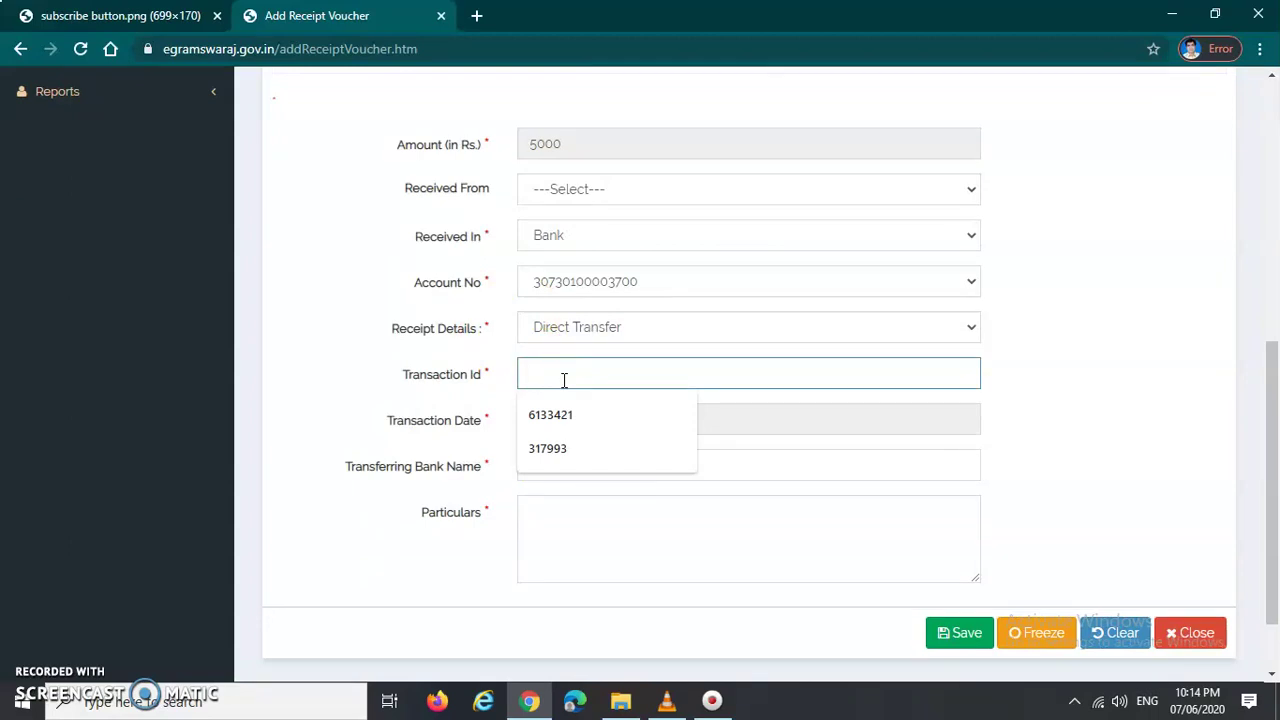
left_click(571, 420)
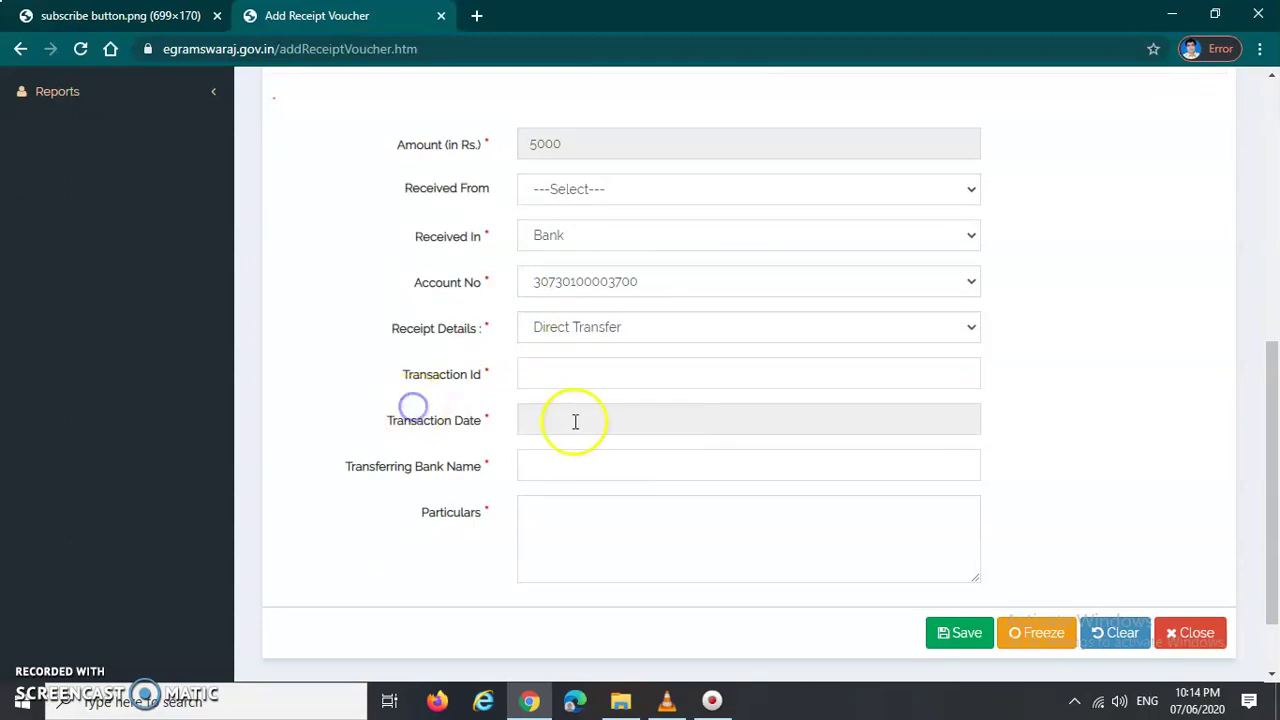
left_click(532, 272)
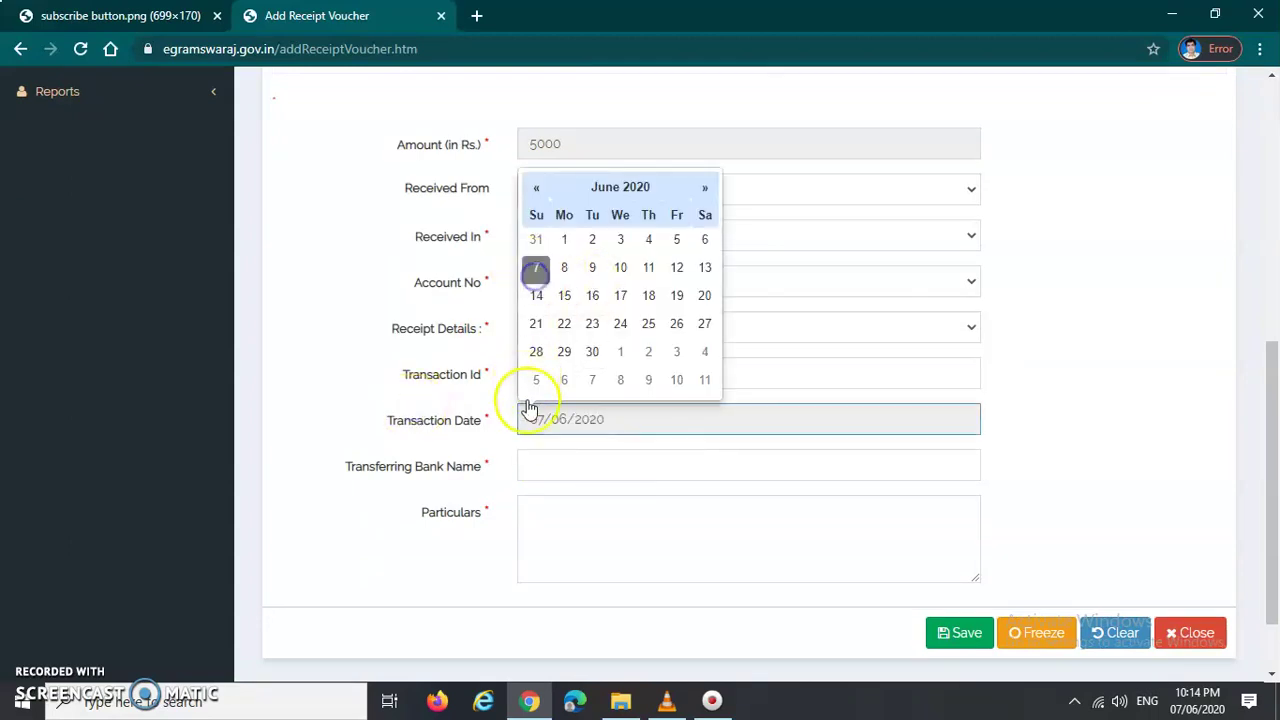
left_click(550, 465)
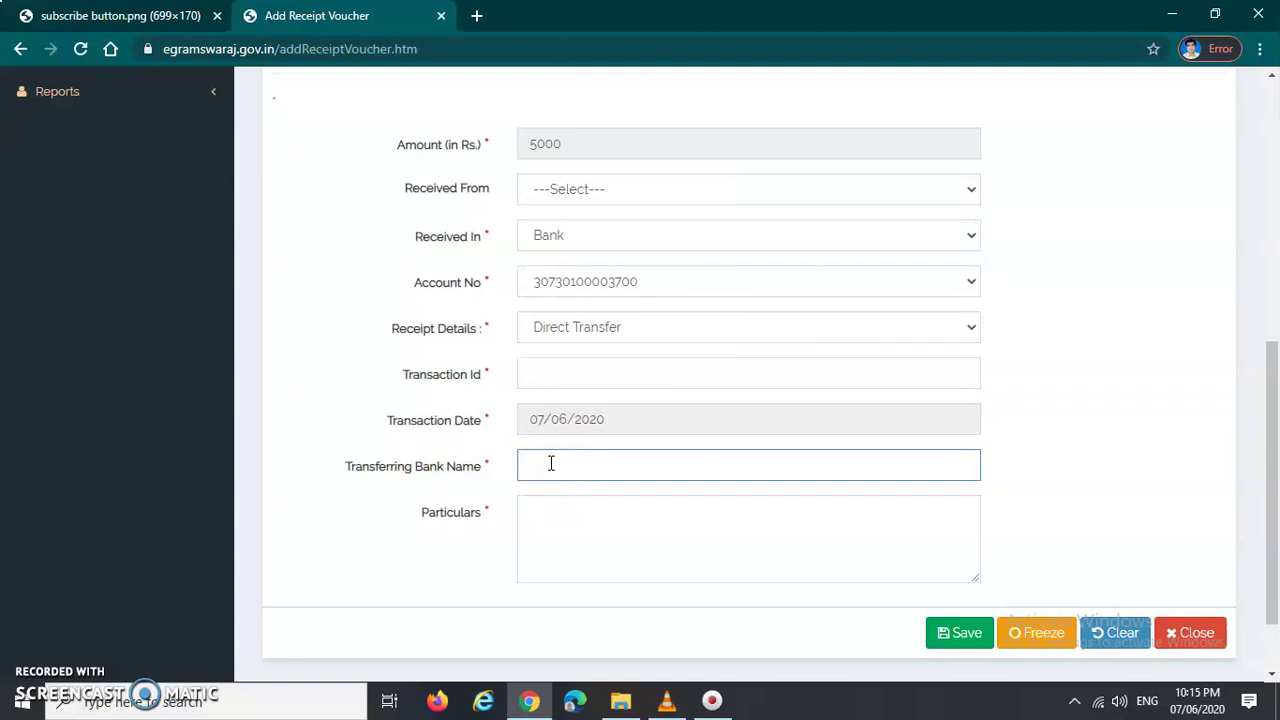
left_click(591, 534)
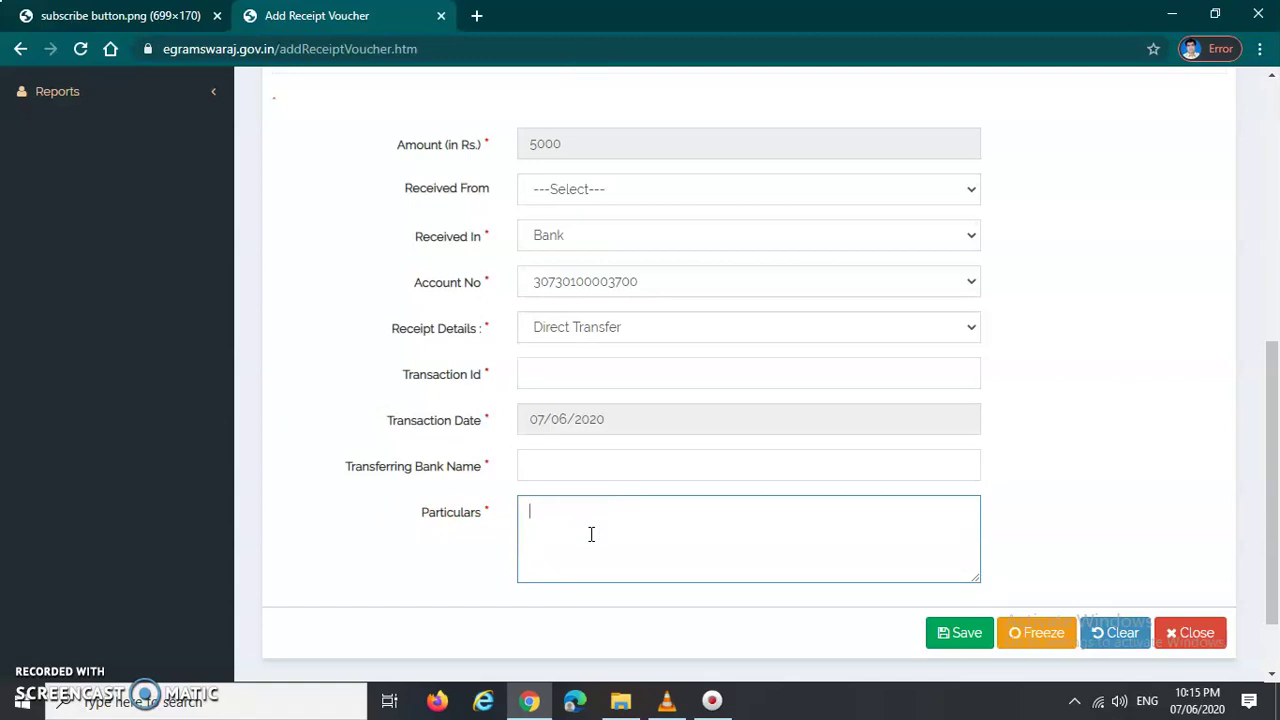
left_click(1046, 644)
left_click(908, 543)
scroll(906, 529, "up", 3)
scroll(906, 537, "up", 3)
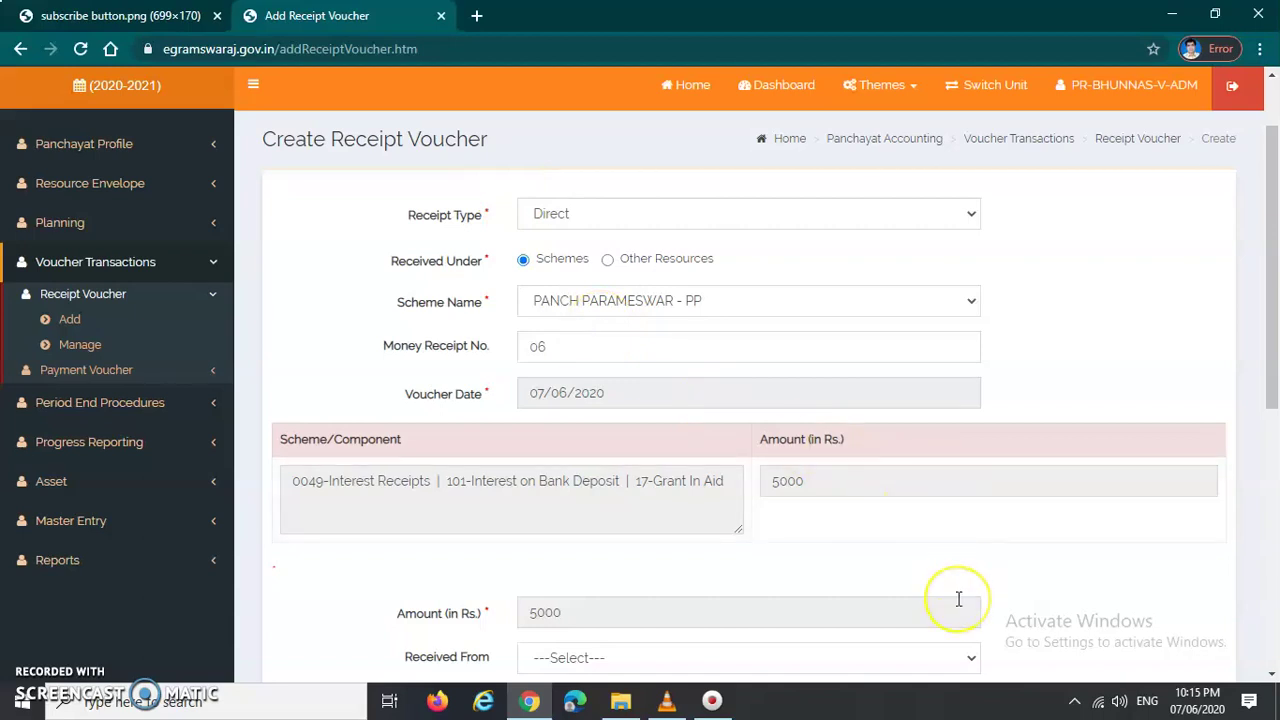
scroll(940, 551, "down", 6)
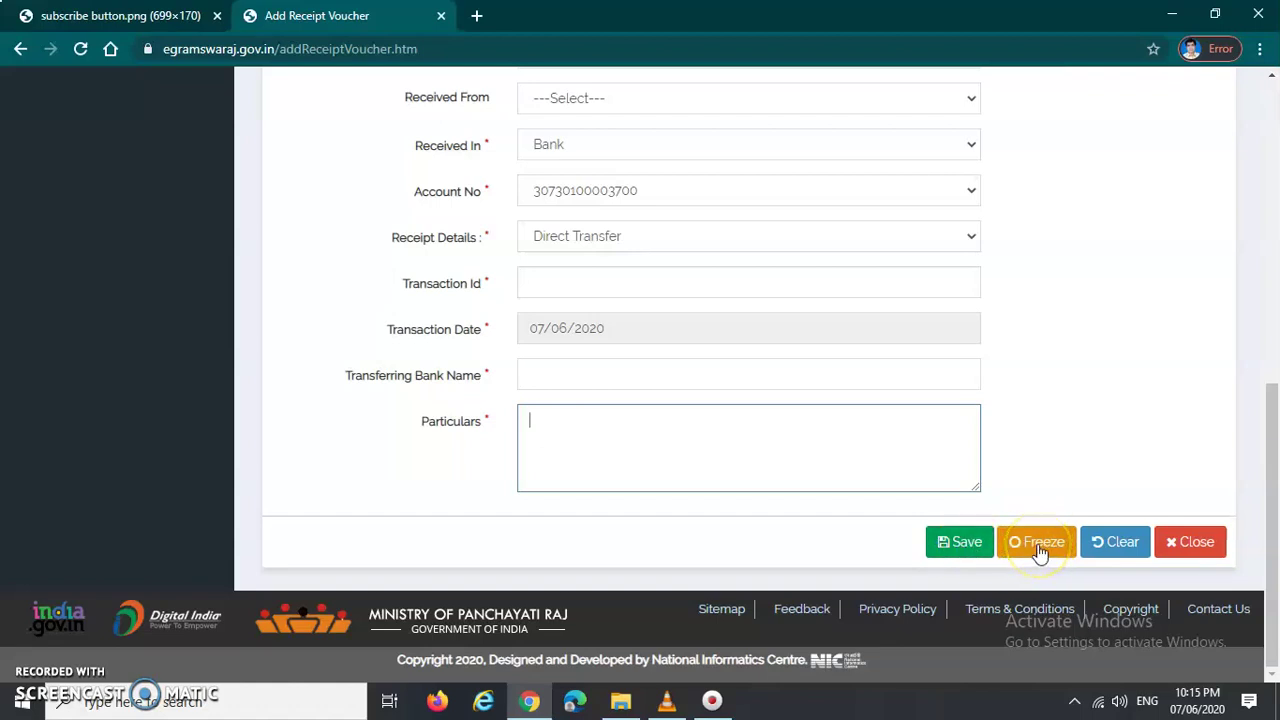
Step: Enter 'ok' in Particulars and freeze the Rs. 5000 receipt voucher
left_click(1040, 550)
type("ok")
left_click(1038, 547)
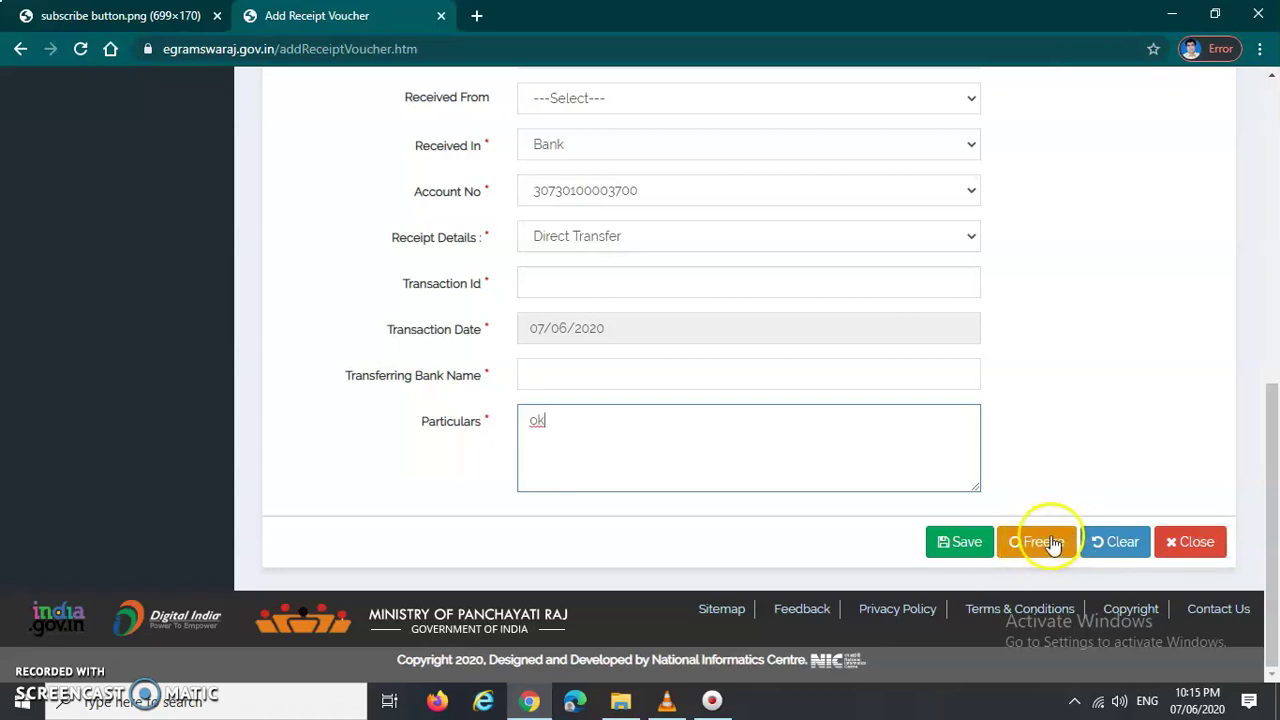
scroll(609, 380, "up", 8)
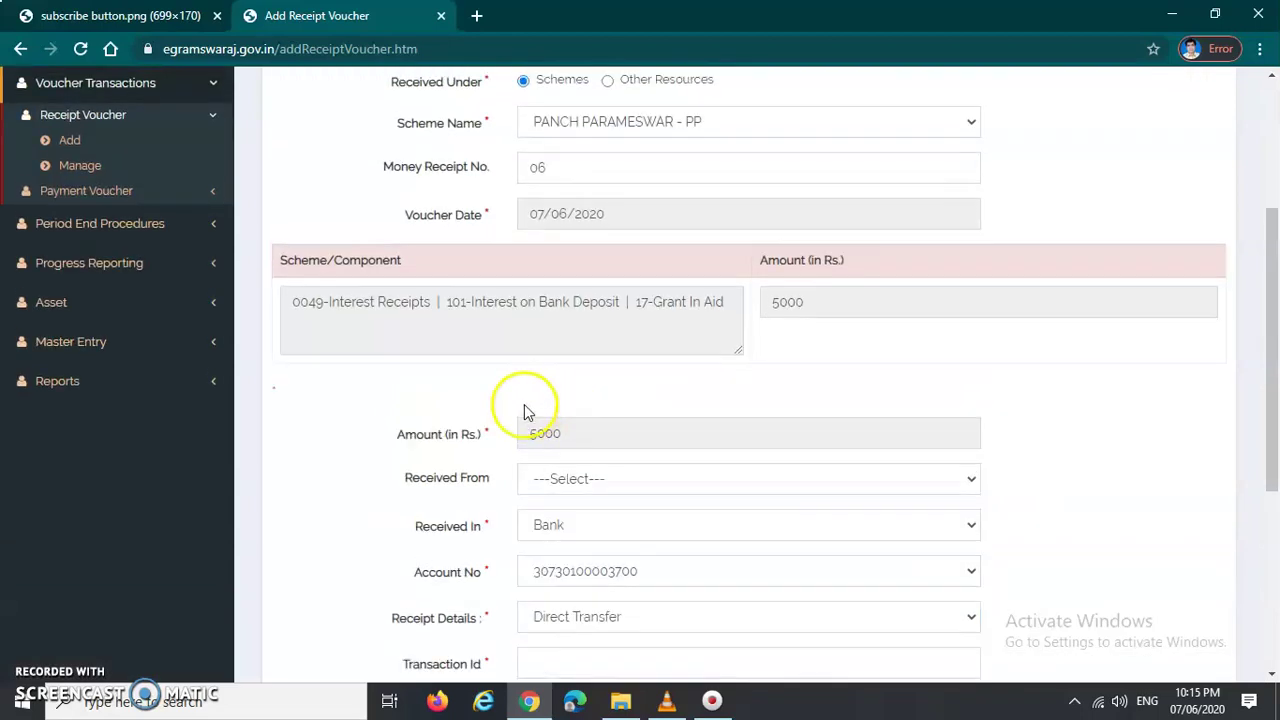
left_click_drag(281, 237, 508, 254)
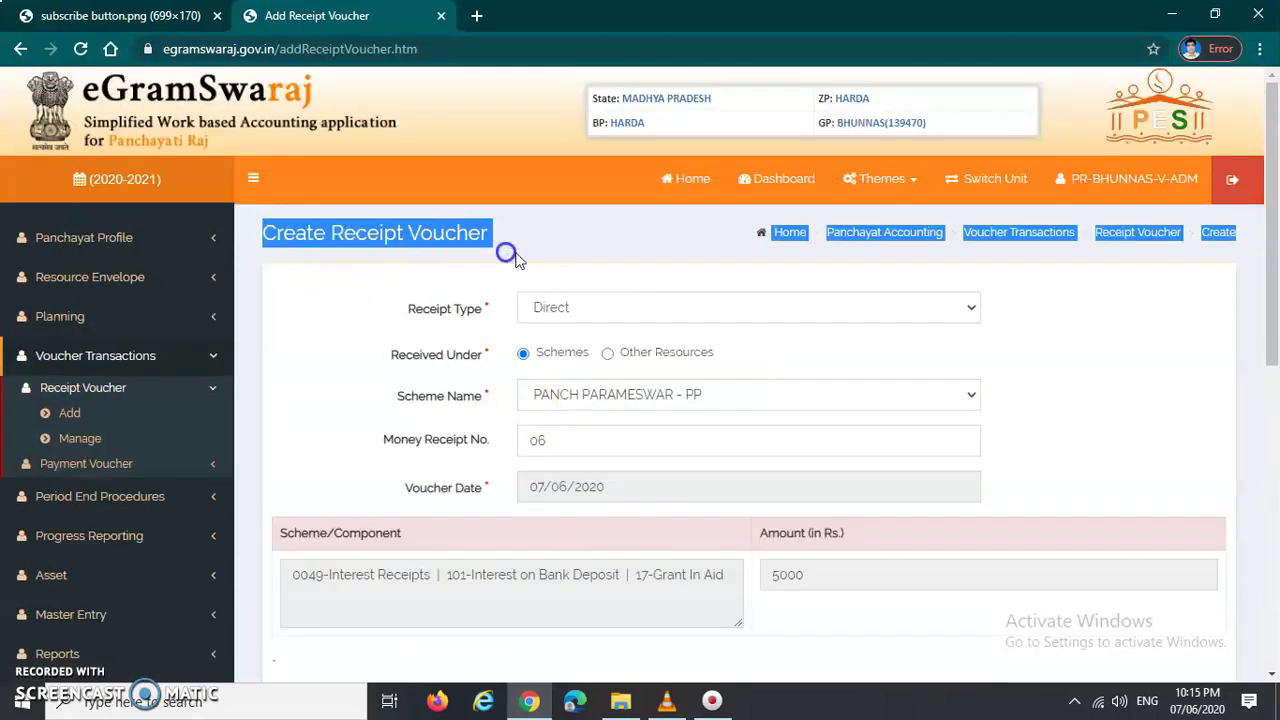
Step: Review the Scheme Name list, keeping PANCH PARAMESWAR - PP selected
left_click(551, 251)
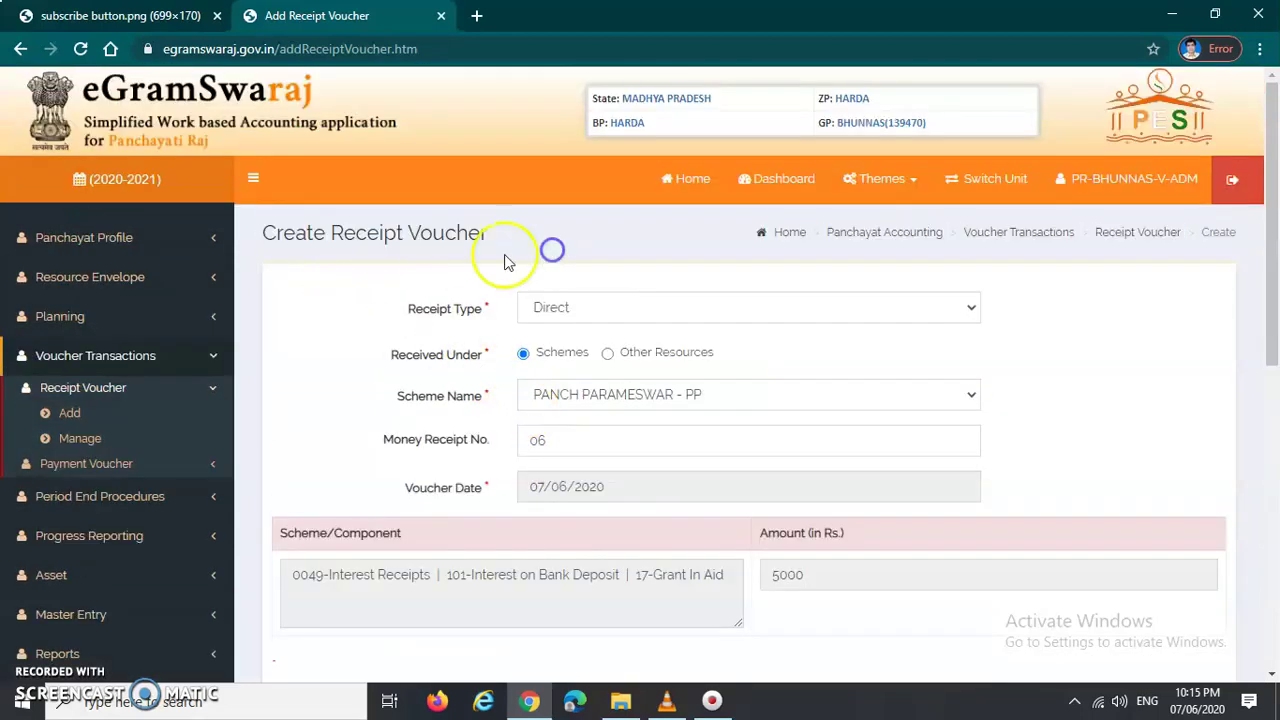
left_click(753, 403)
scroll(510, 340, "up", 3)
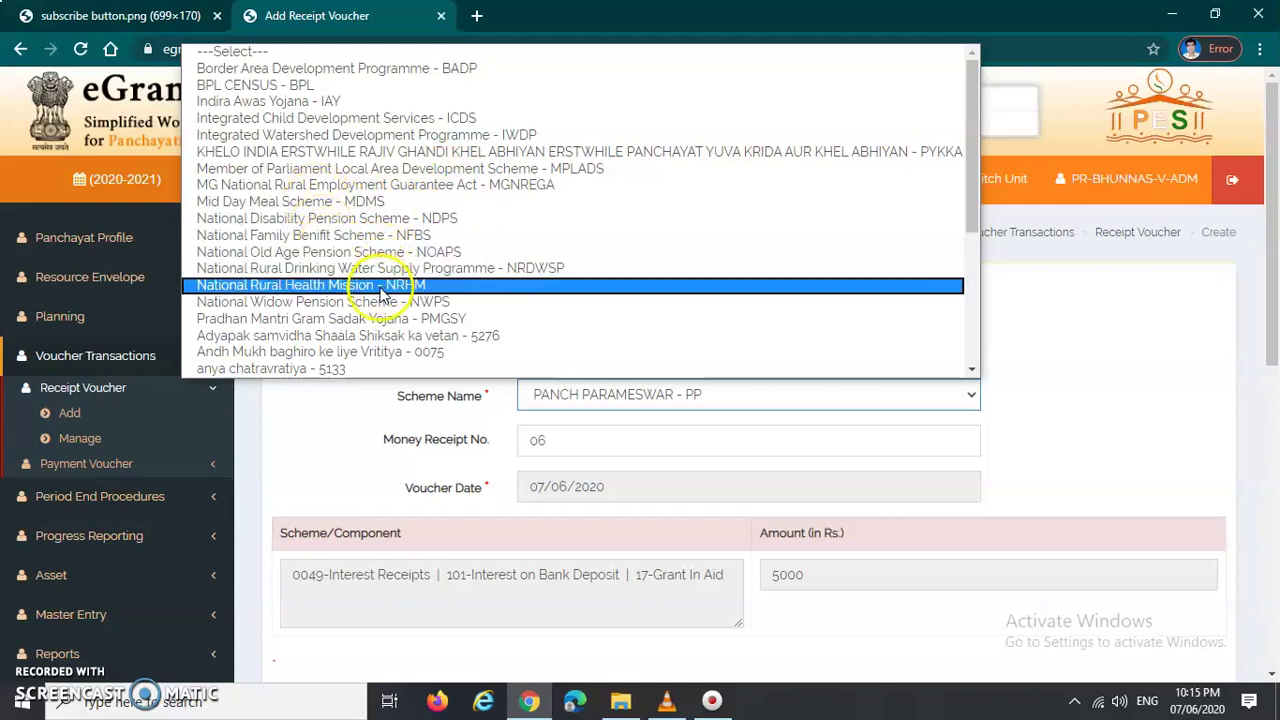
scroll(370, 330, "down", 2)
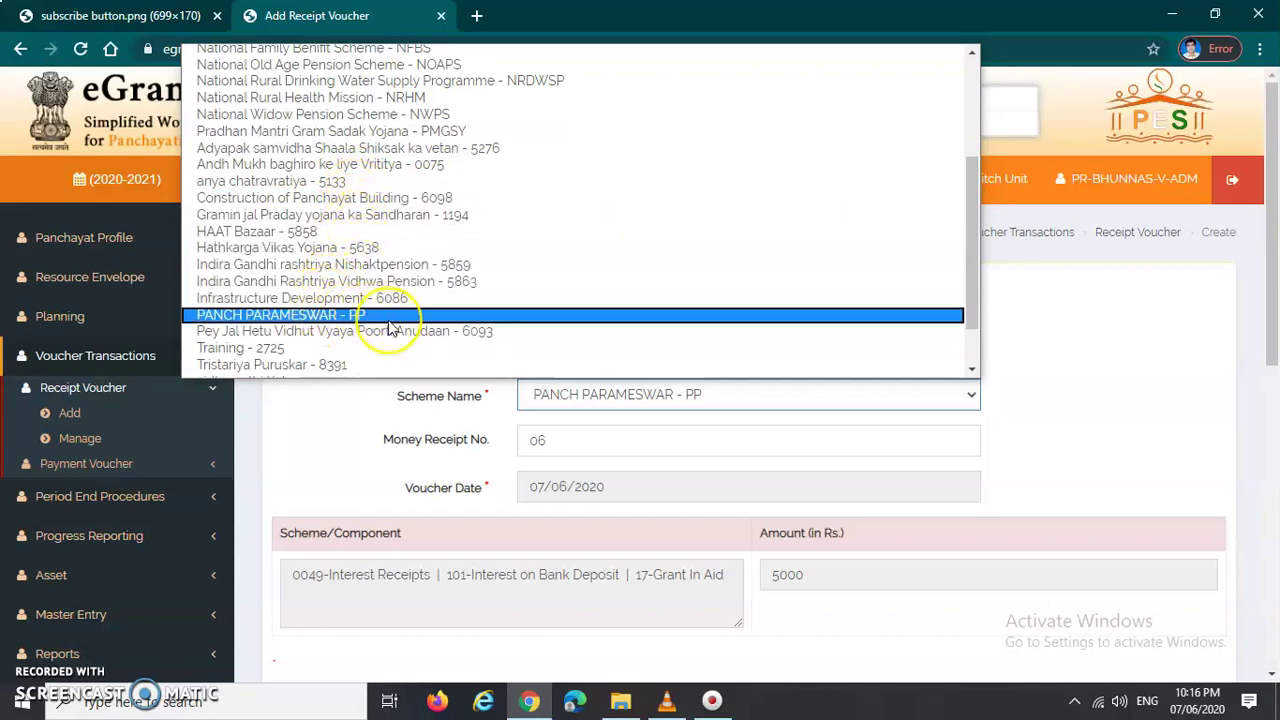
scroll(390, 330, "down", 1)
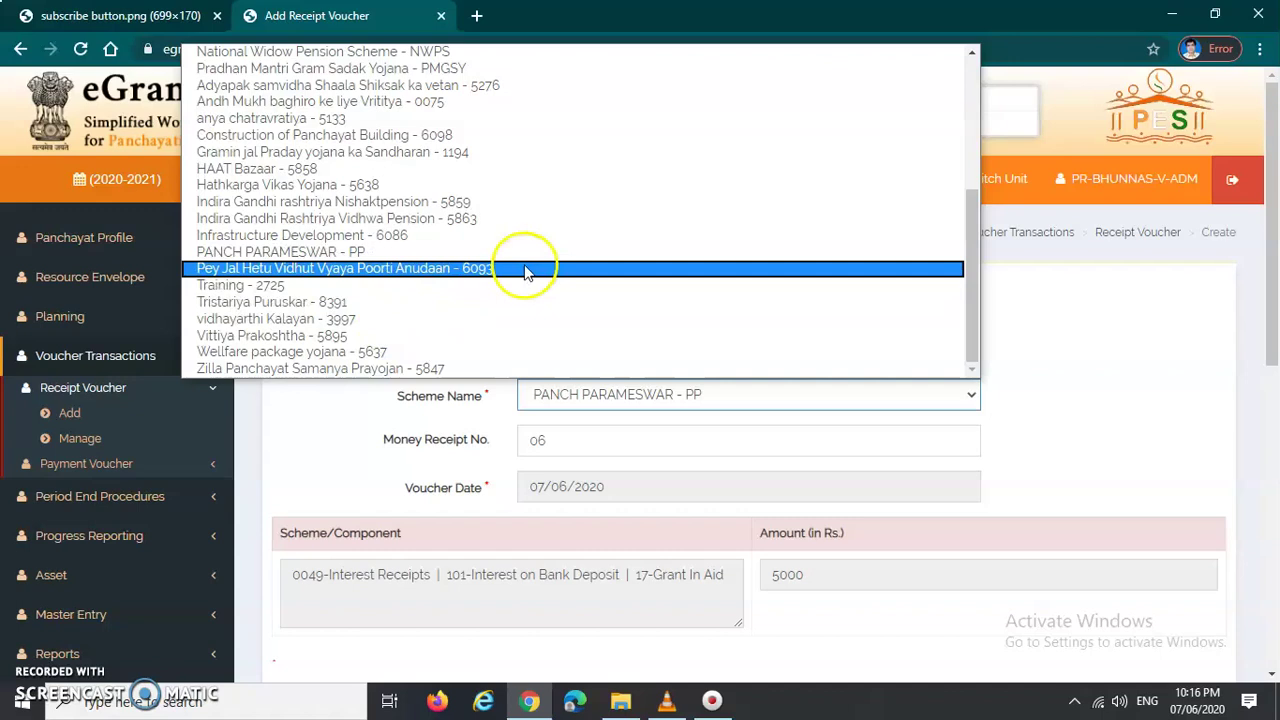
scroll(526, 272, "up", 5)
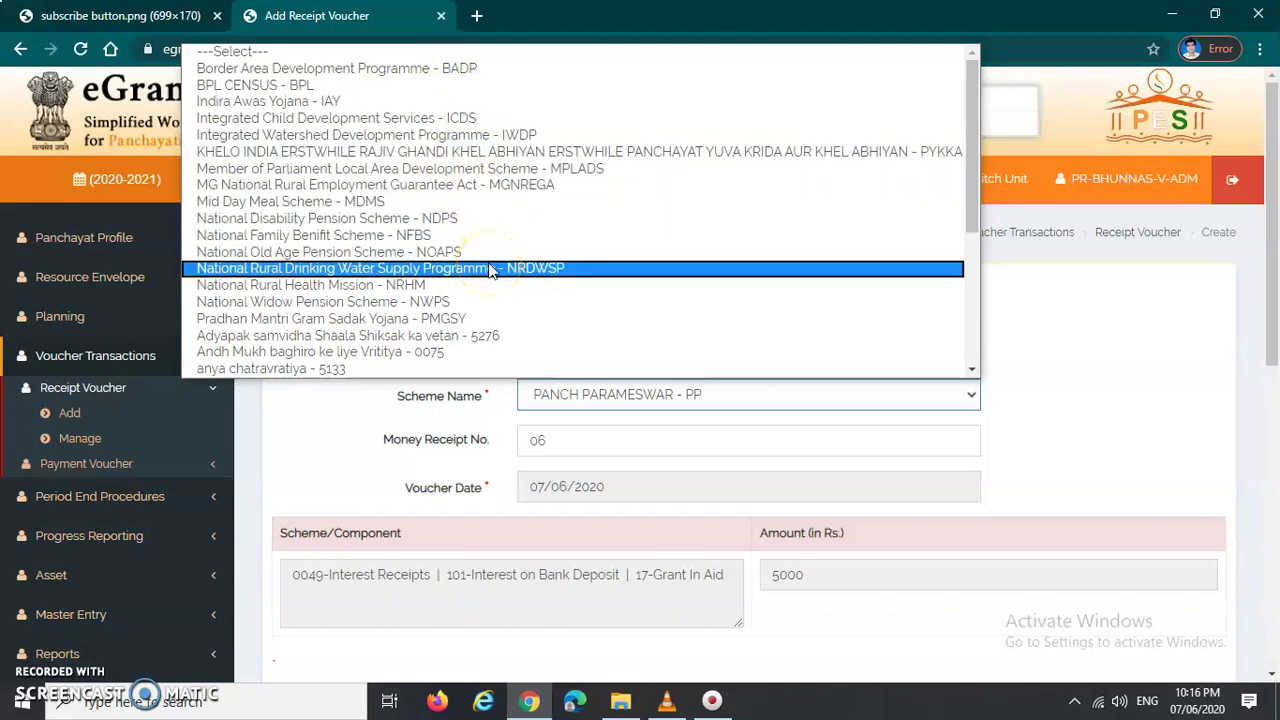
scroll(488, 268, "down", 3)
scroll(470, 290, "up", 3)
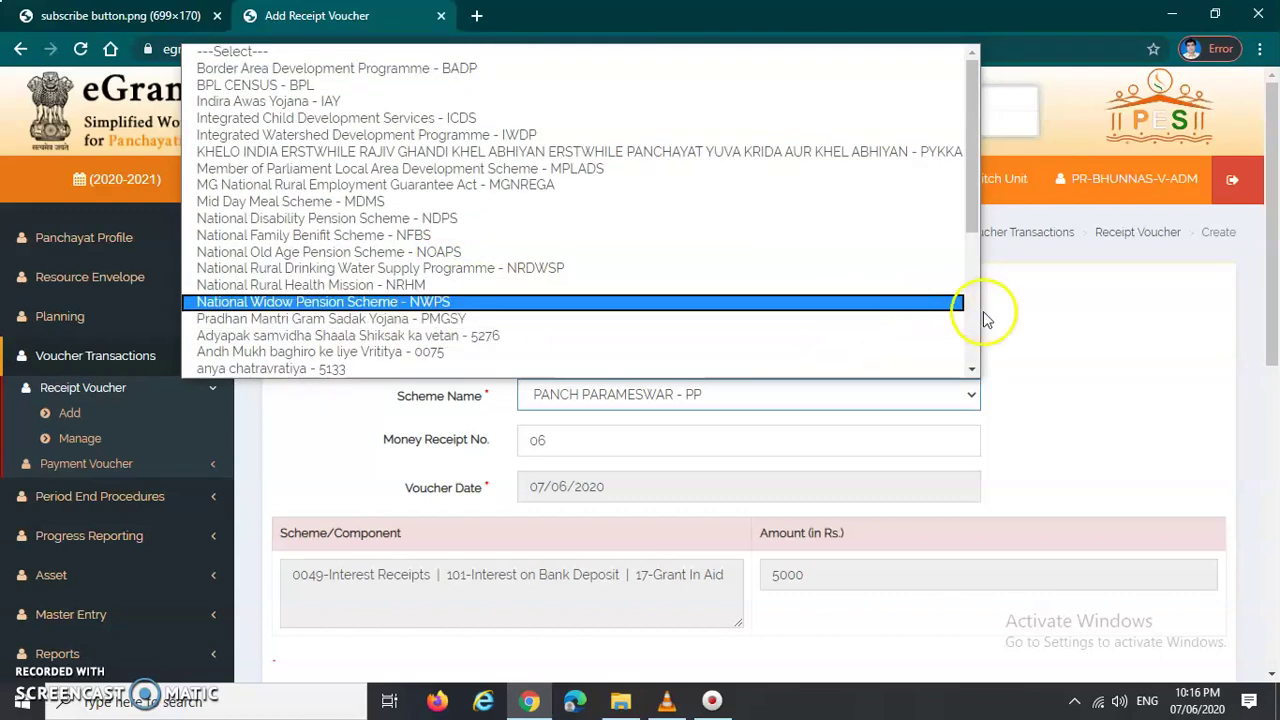
left_click(1036, 318)
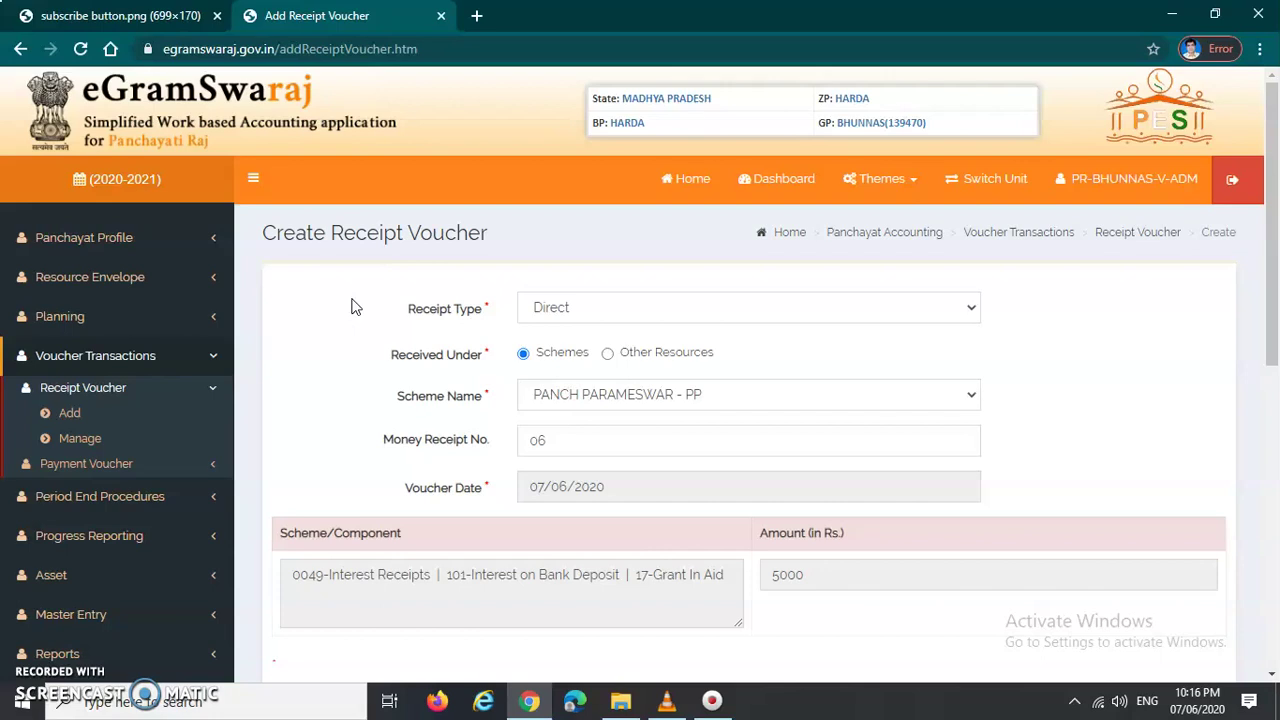
Step: Switch to the subscribe button.png browser tab with Ctrl+Tab
left_click_drag(261, 240, 491, 240)
left_click(441, 265)
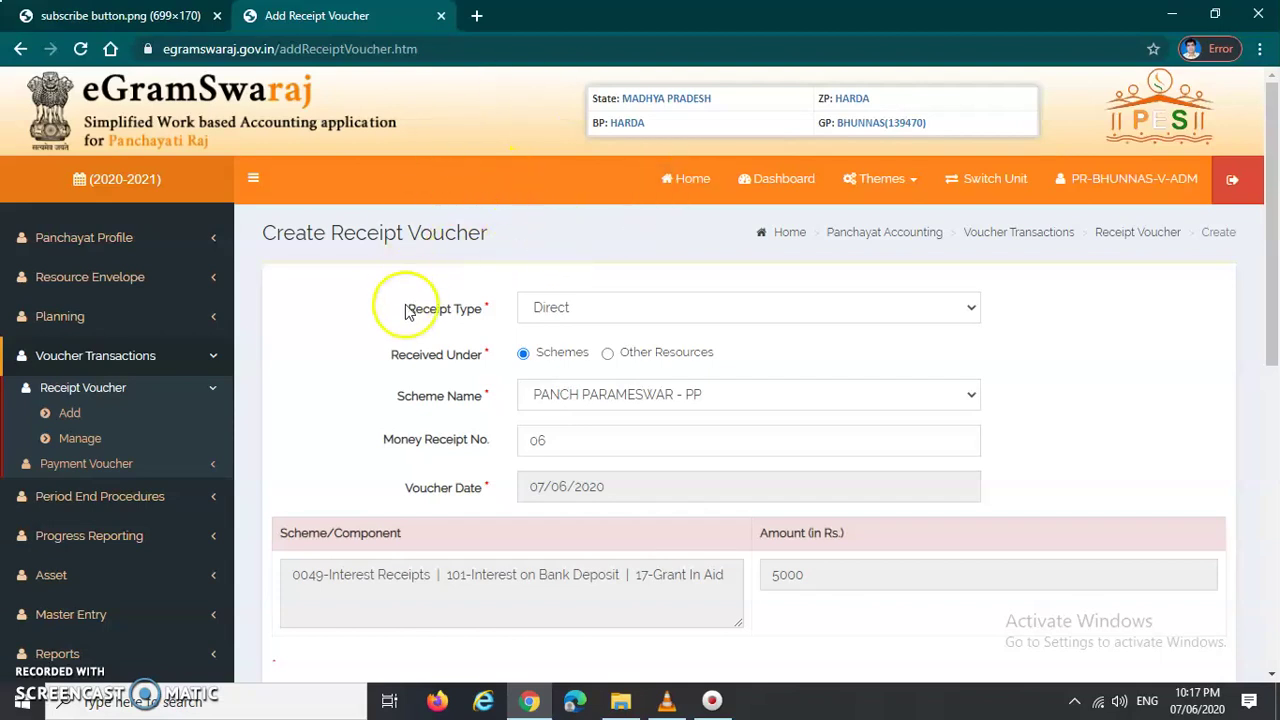
key("ctrl+Tab")
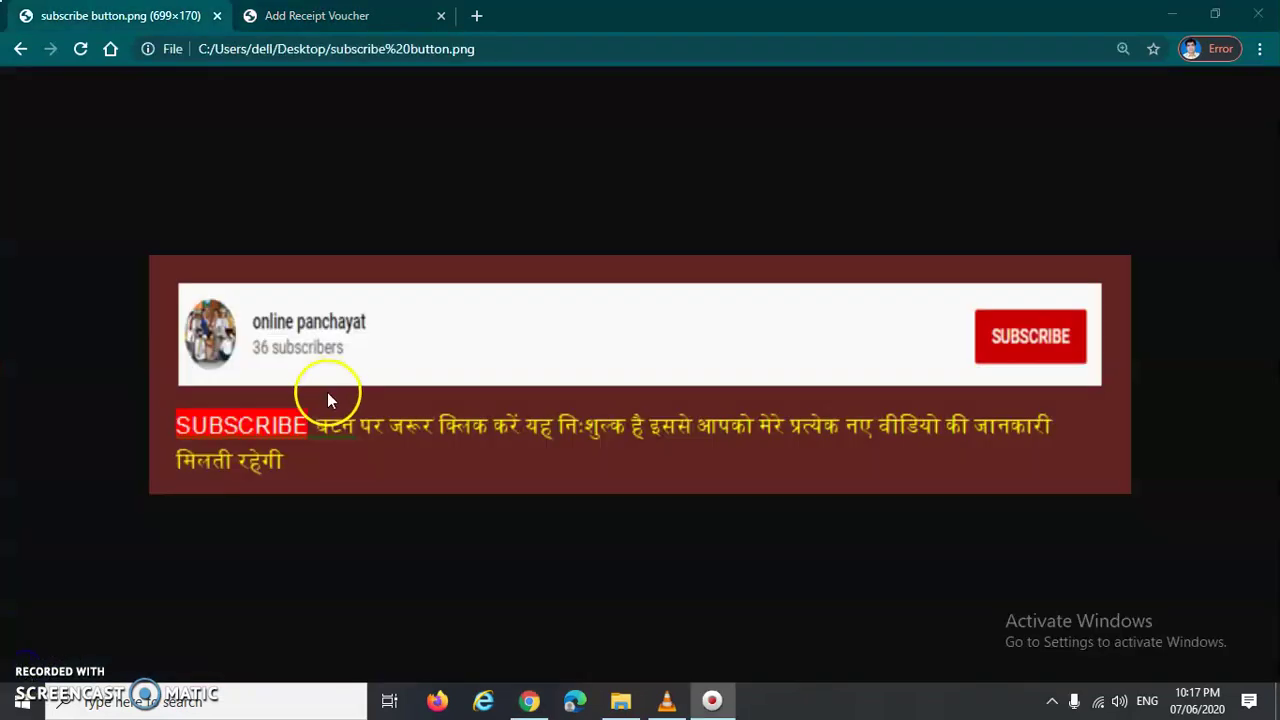
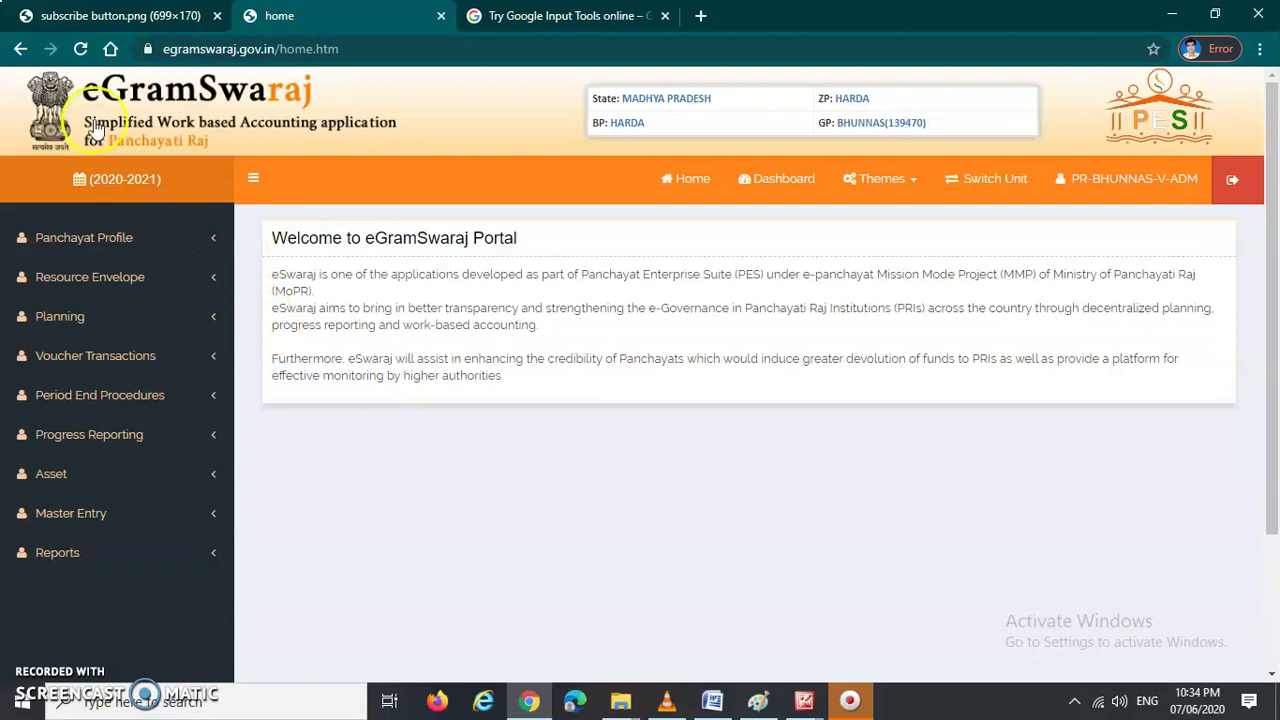
Step: Switch to the browser tab showing the subscribe-button image
left_click(95, 22)
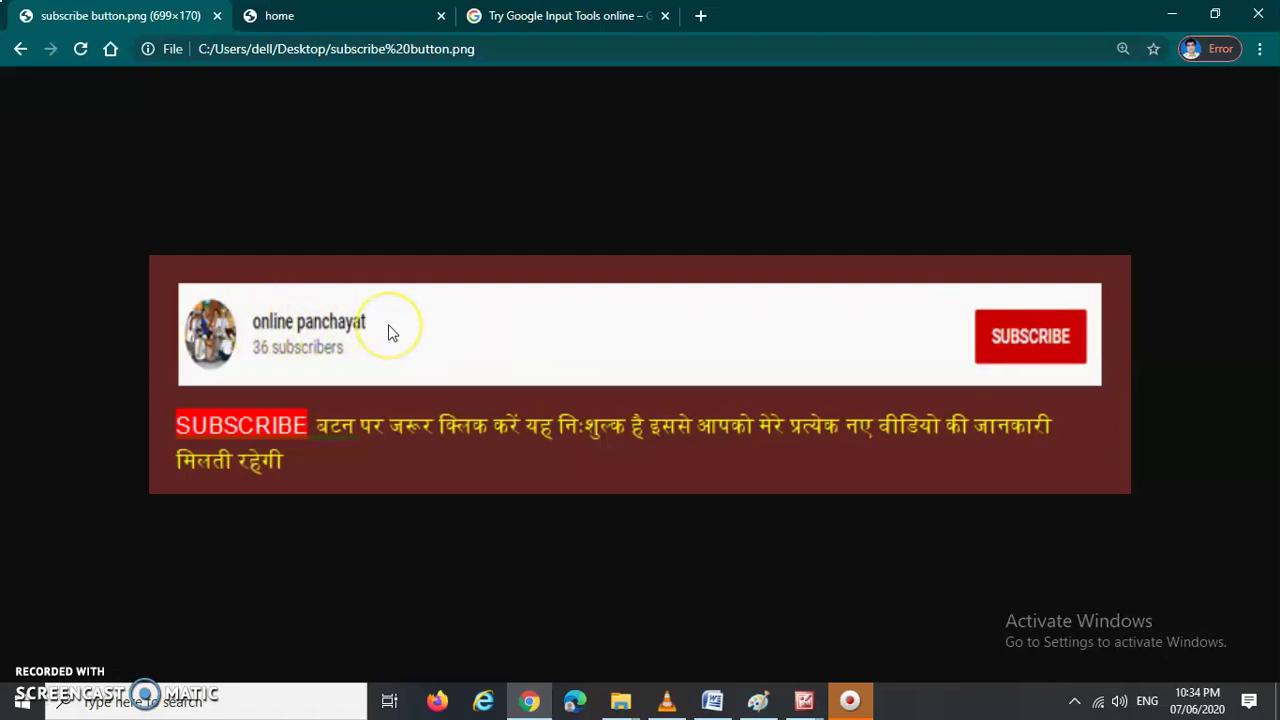
Step: Go back to the eGramSwaraj home tab
left_click(334, 22)
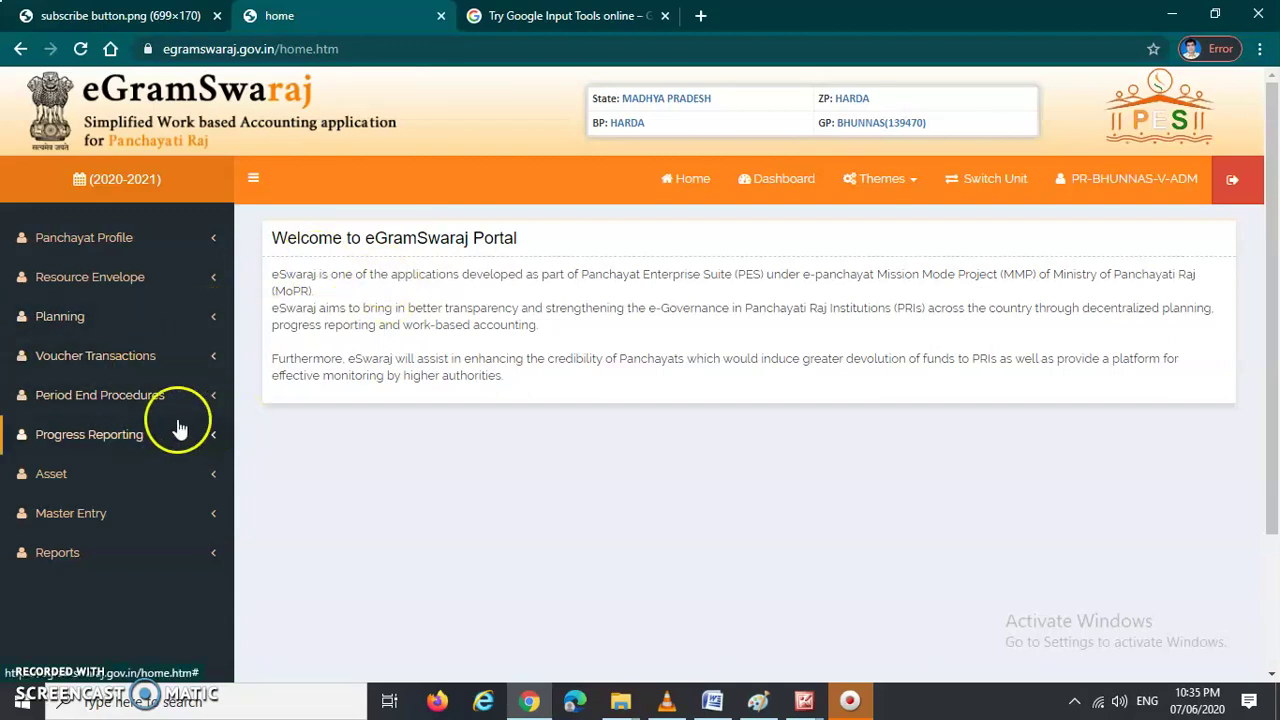
Step: Open the Create Payment Voucher form from Voucher Transactions > Payment Voucher
left_click(118, 362)
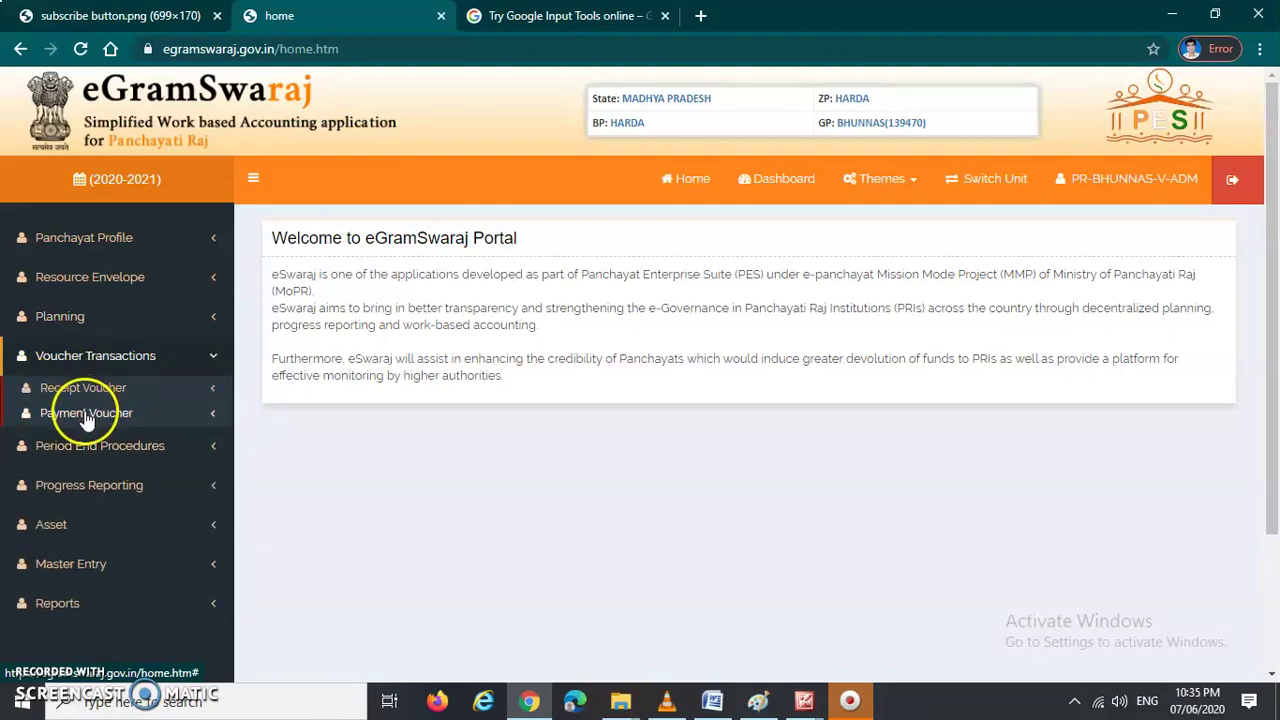
left_click(95, 418)
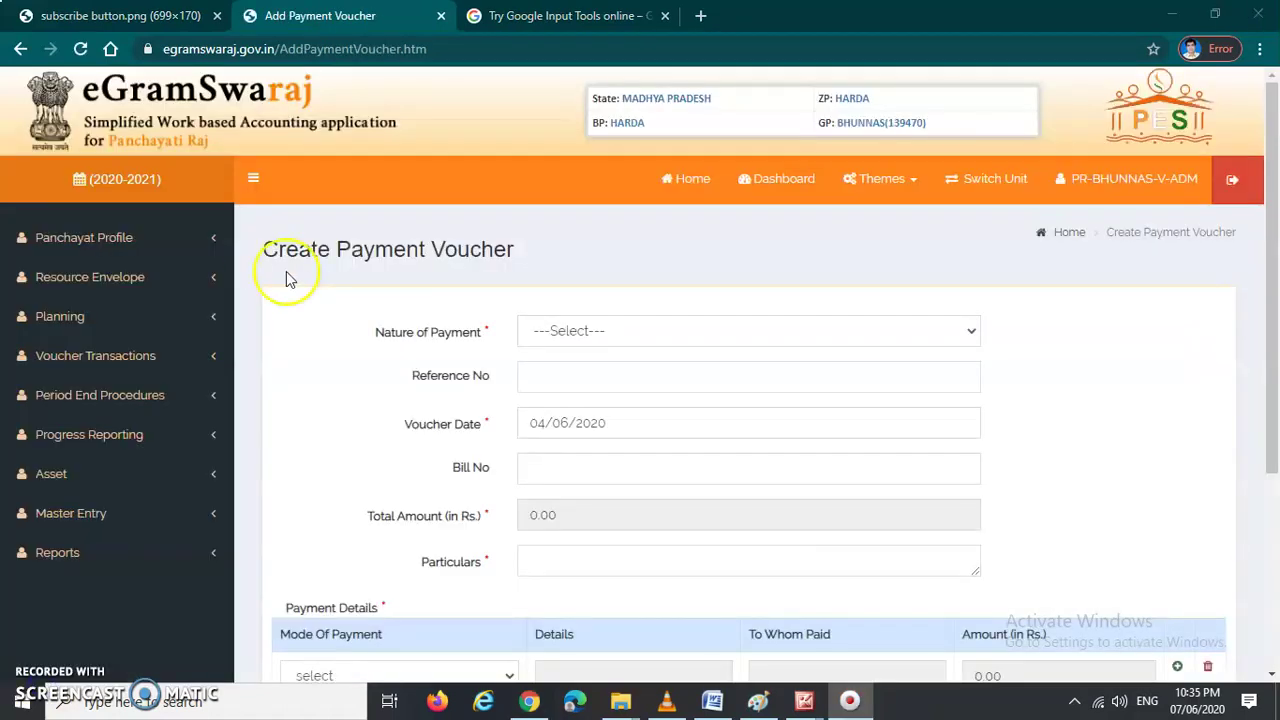
left_click_drag(259, 256, 347, 270)
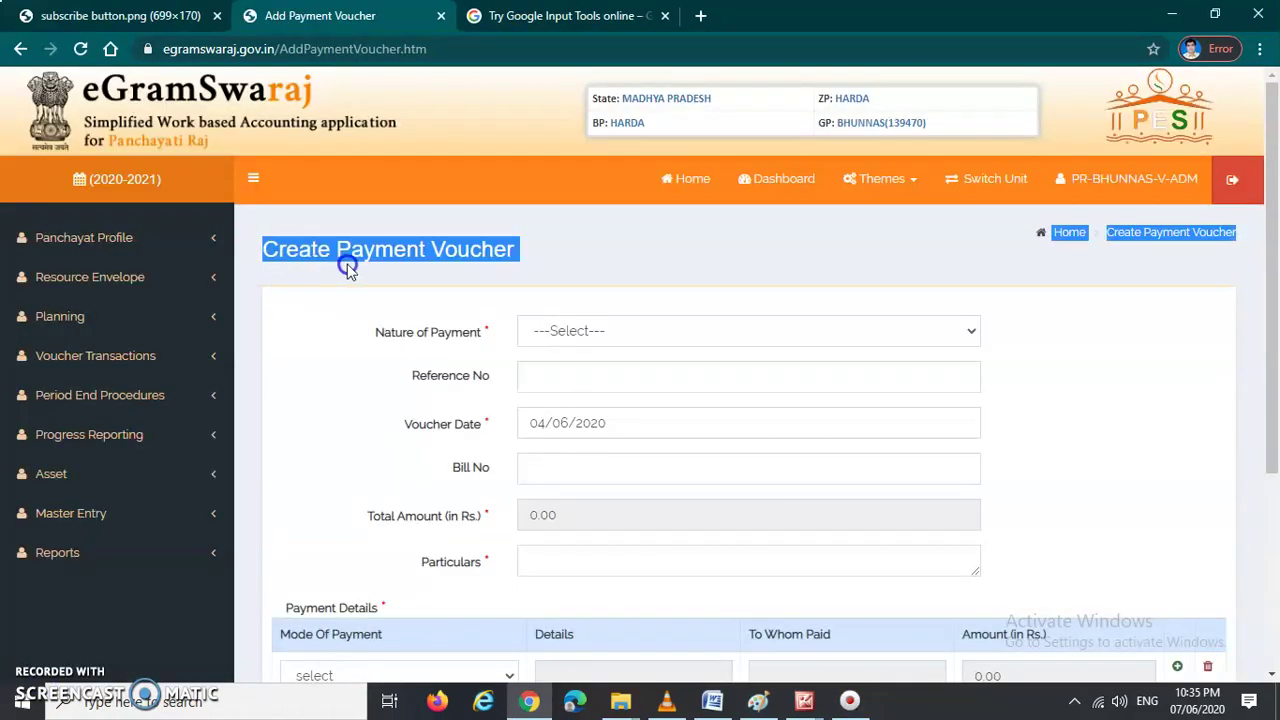
left_click(495, 268)
left_click_drag(259, 249, 541, 256)
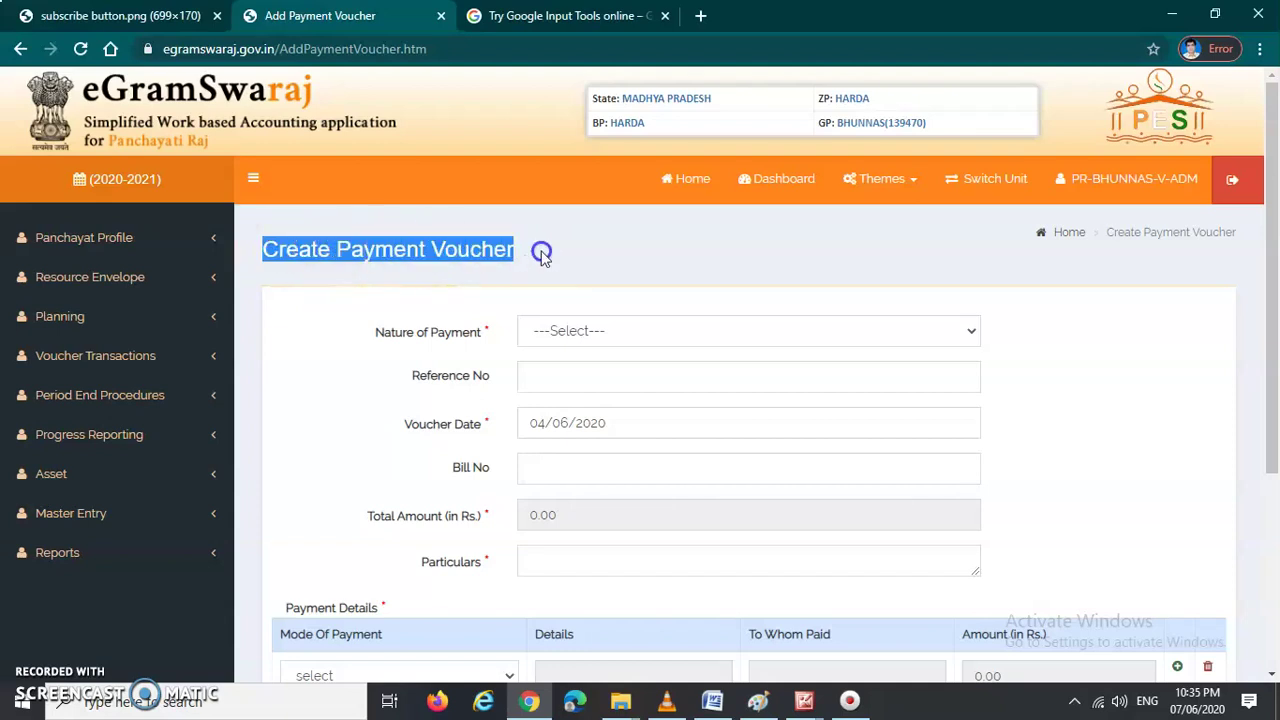
scroll(480, 294, "down", 1)
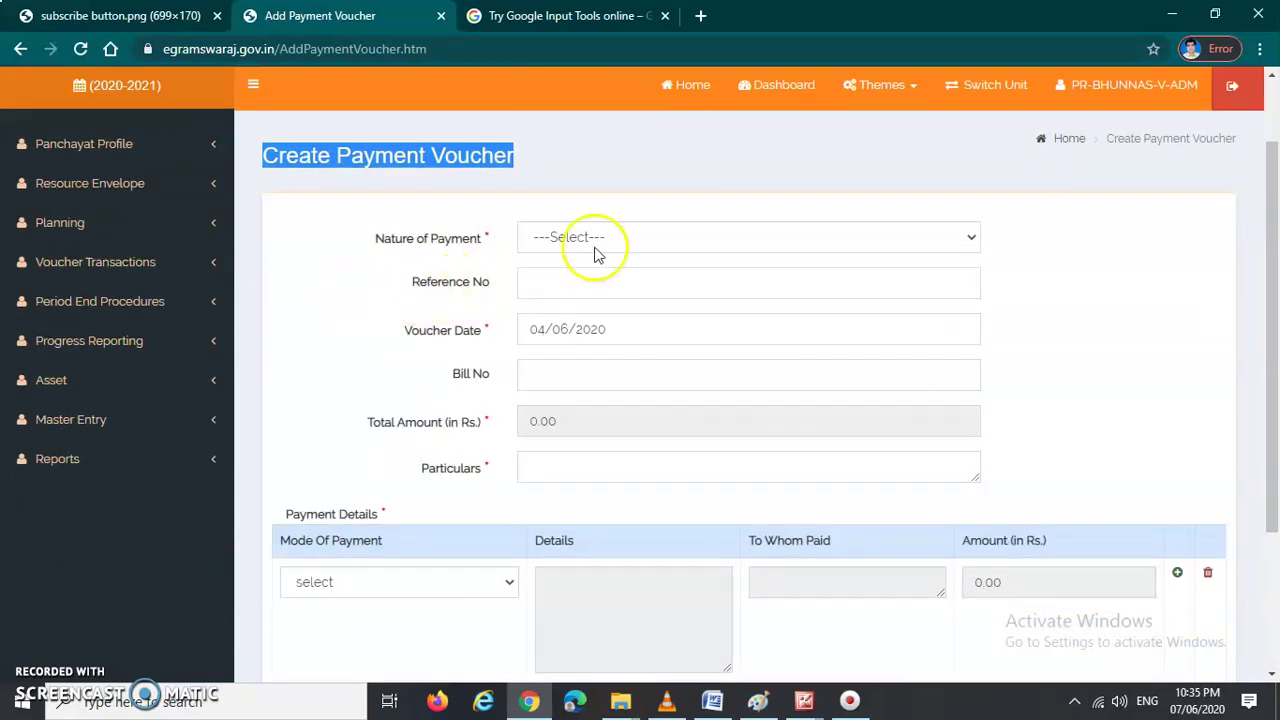
left_click(380, 260)
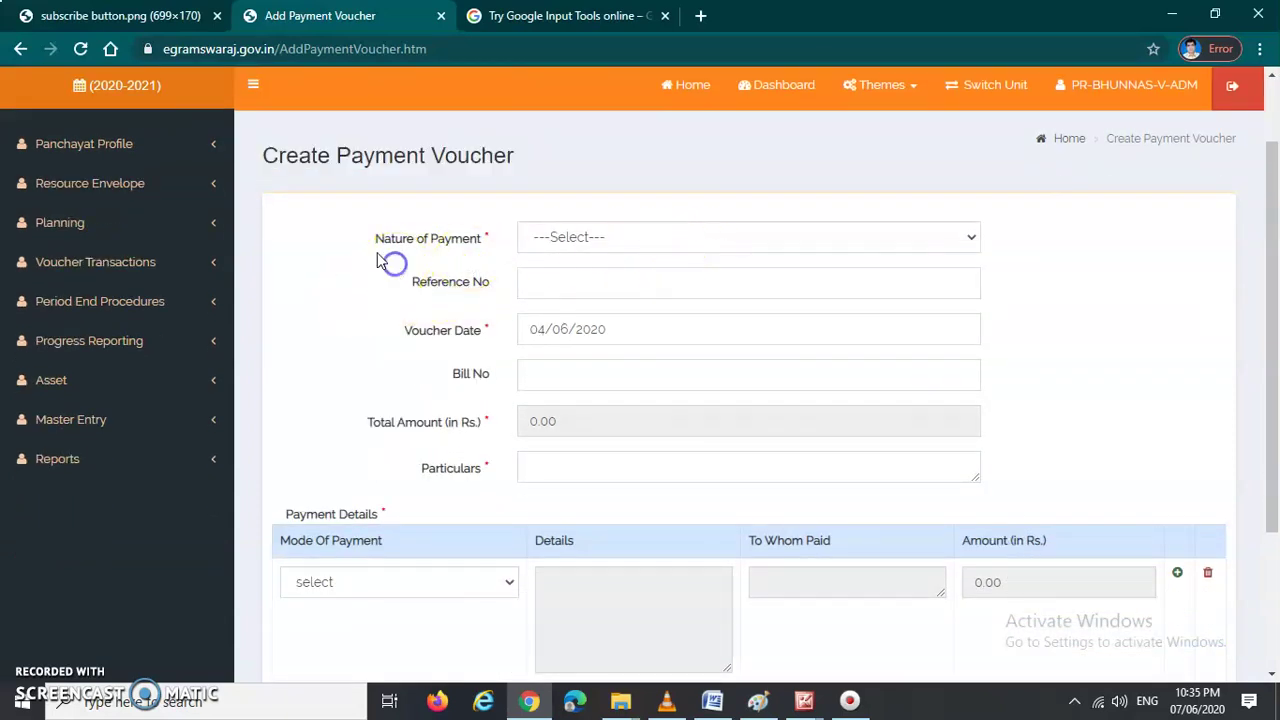
Step: Set Nature of Payment to Expenditure and Works to Administrative Activity
left_click(663, 241)
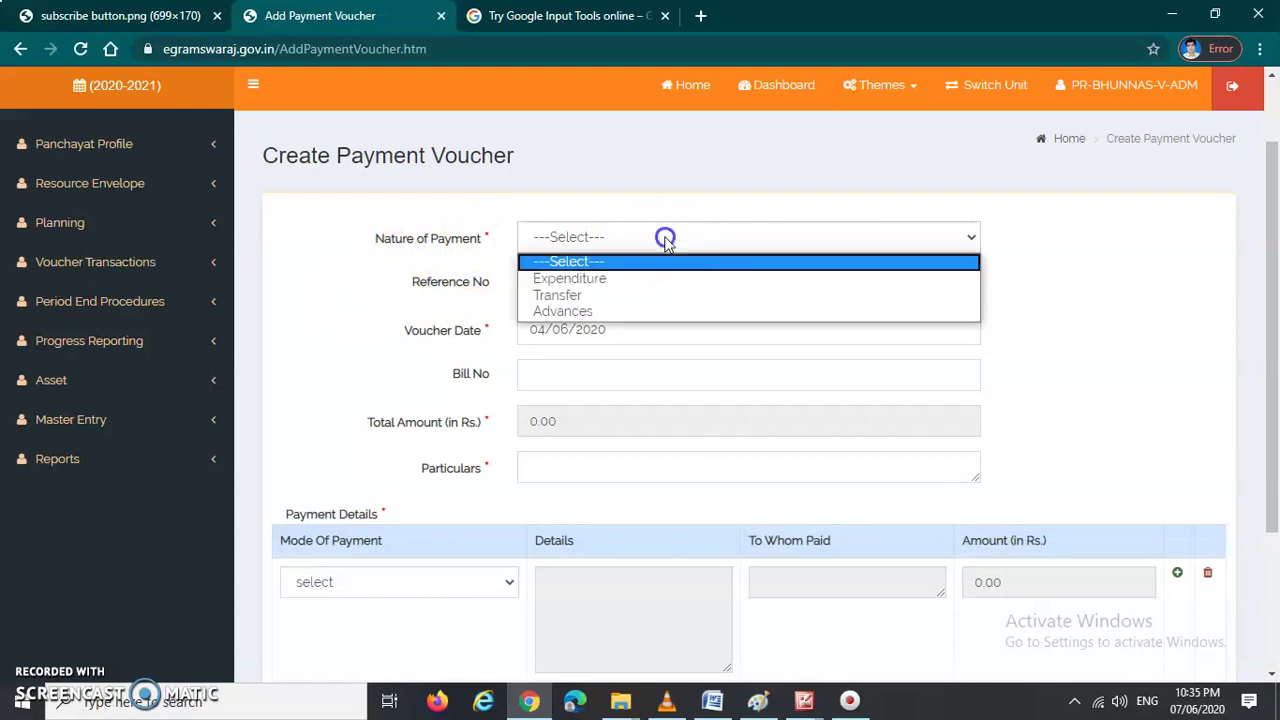
left_click(605, 280)
scroll(560, 250, "down", 1)
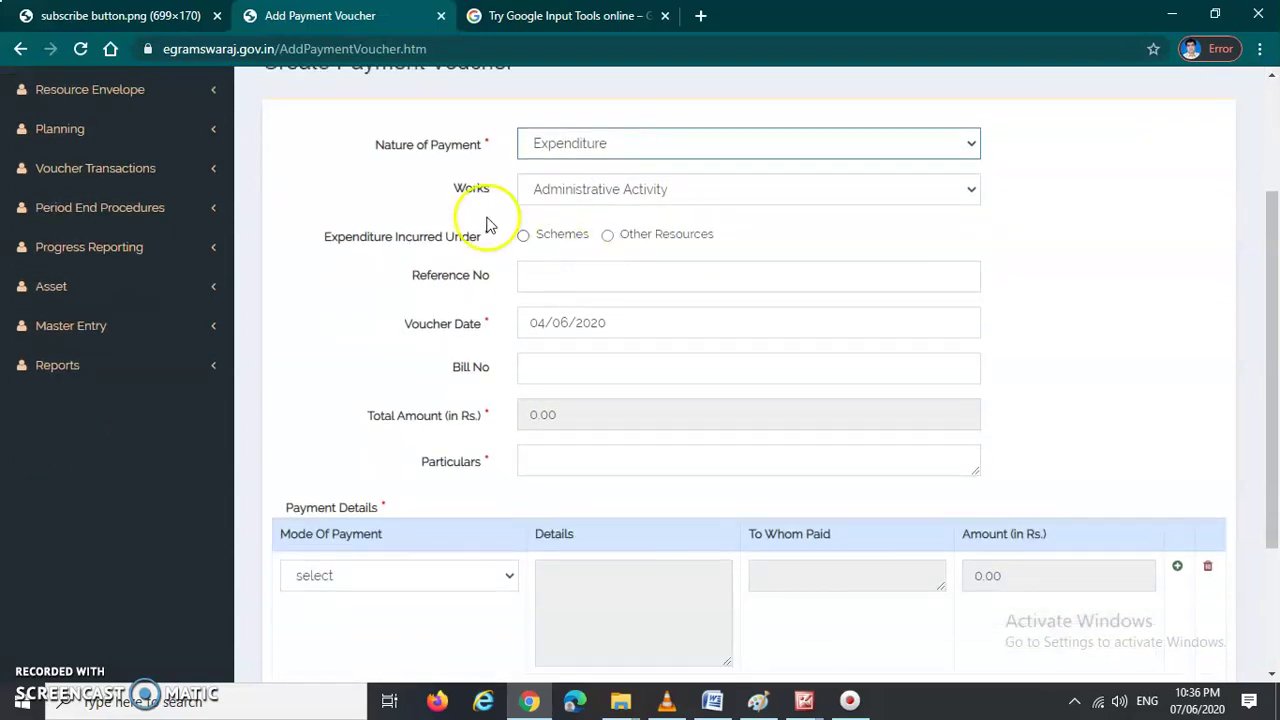
left_click(651, 196)
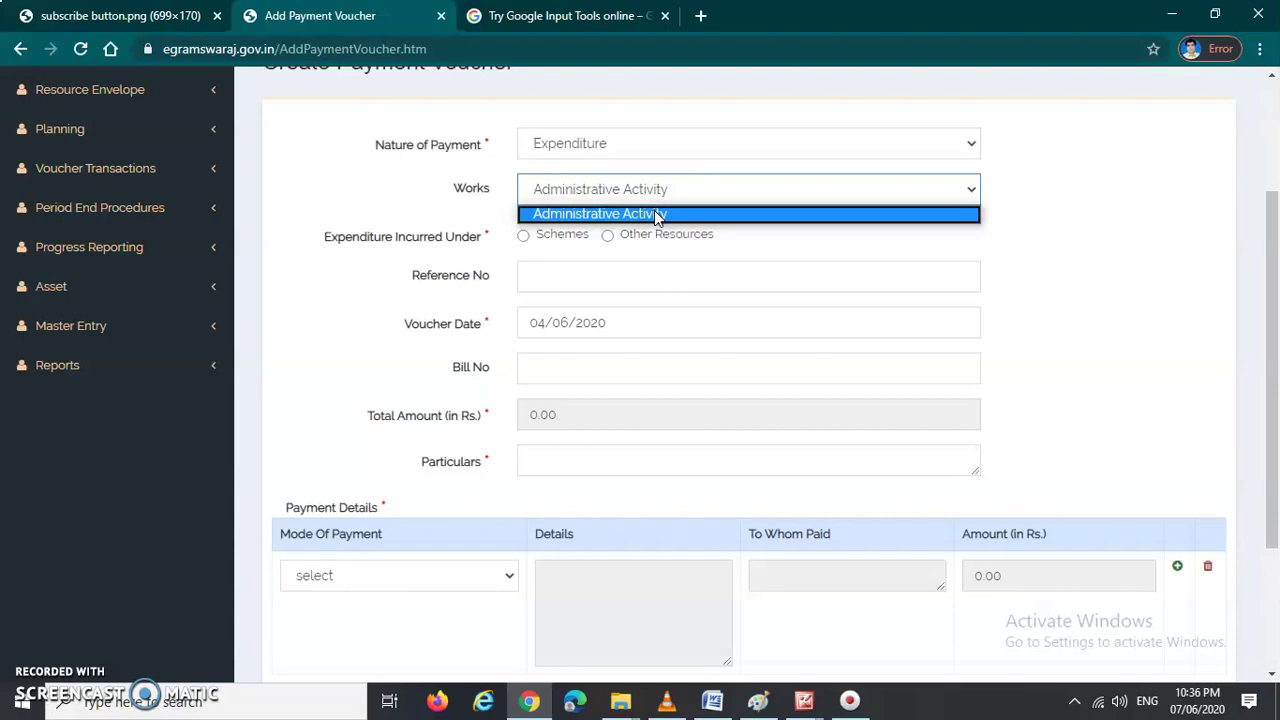
left_click(657, 217)
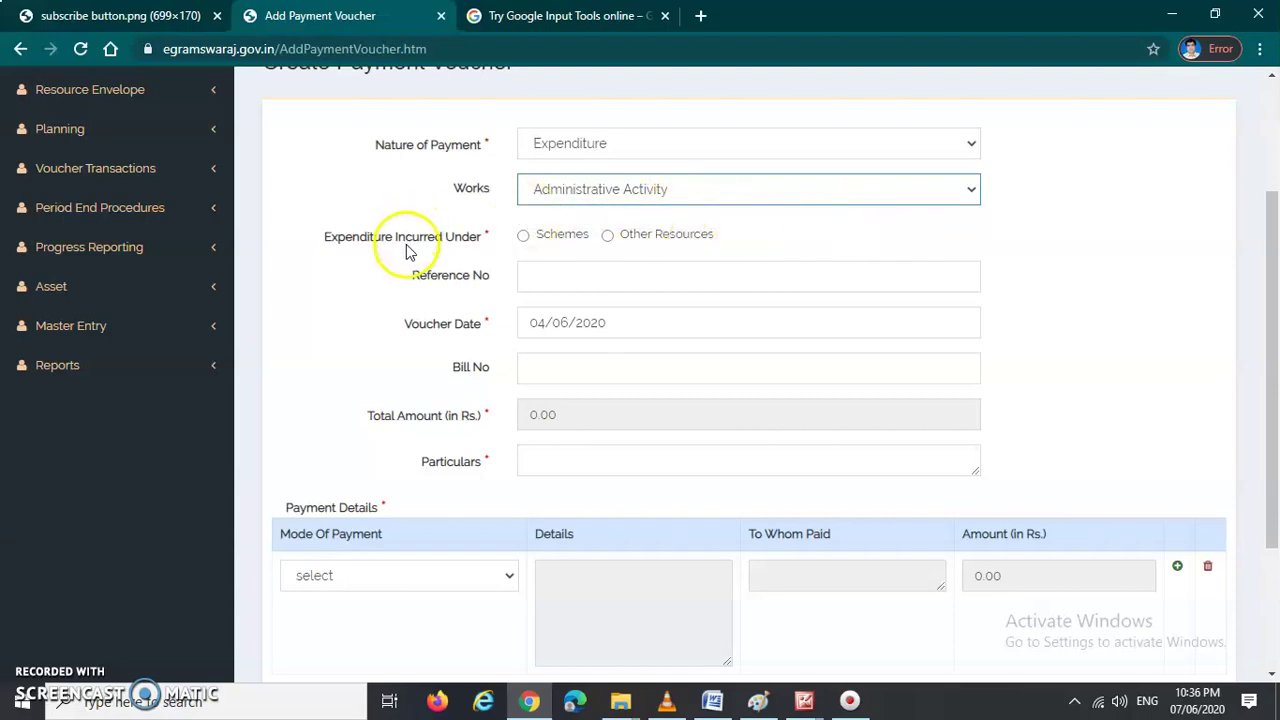
left_click_drag(323, 244, 482, 240)
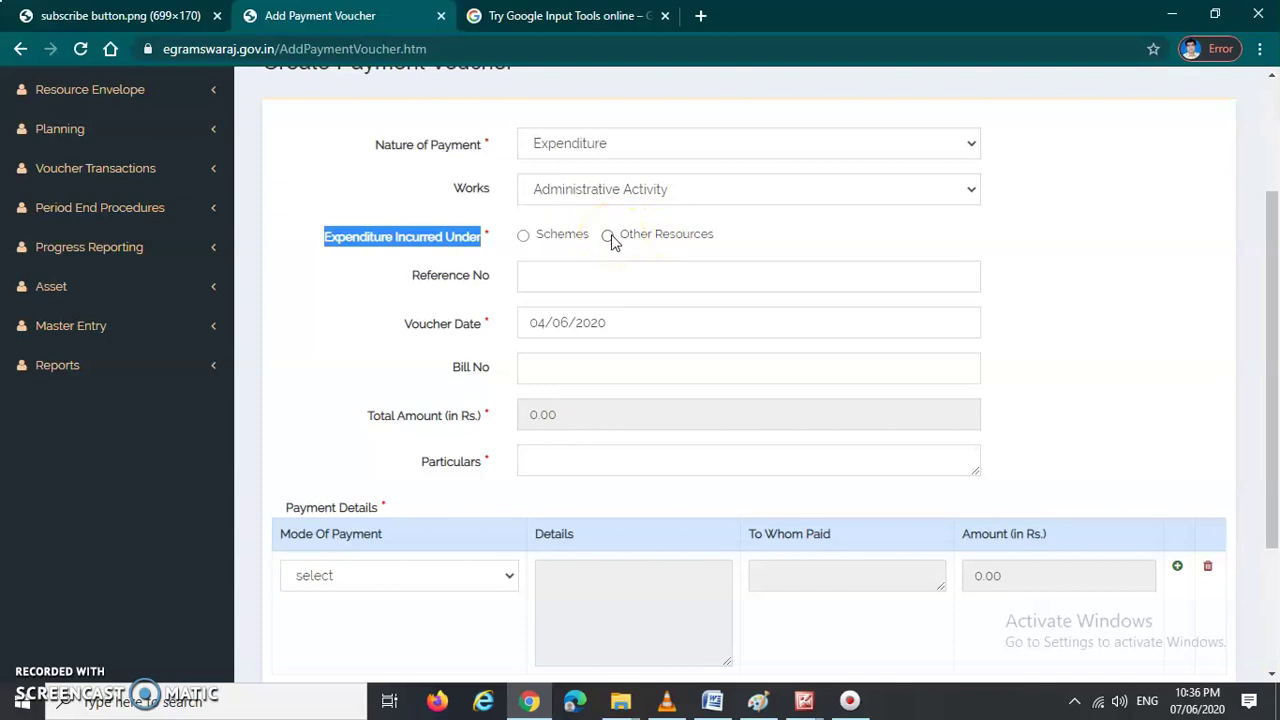
left_click(608, 237)
Step: Mark expenditure as incurred under Schemes and pick PANCH PARAMESWAR - PP as scheme name
left_click(535, 237)
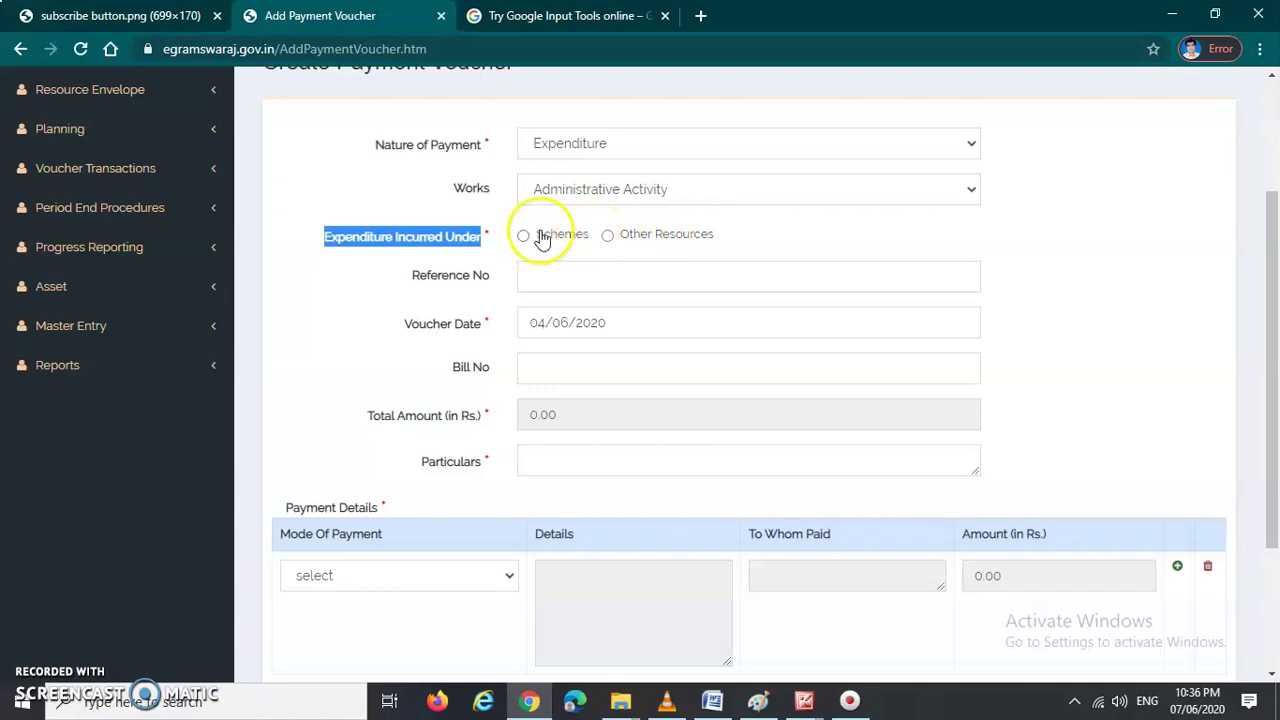
left_click(523, 237)
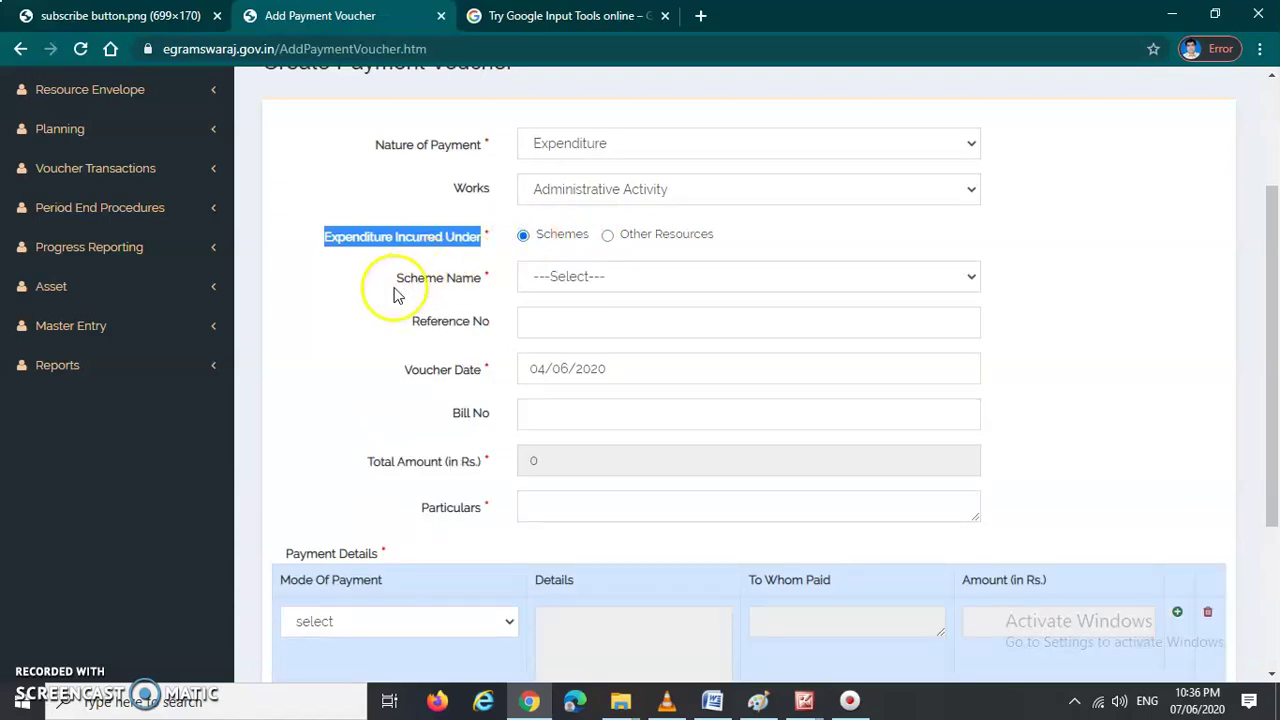
left_click(1082, 289)
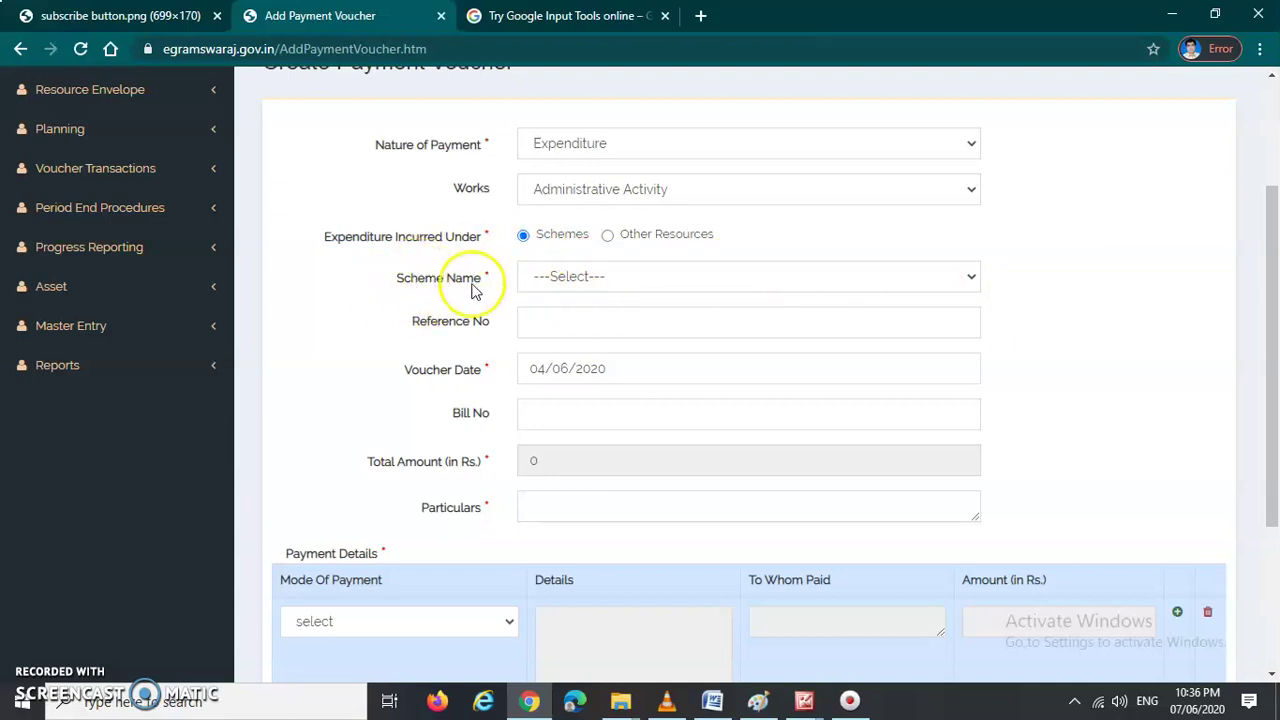
left_click(730, 283)
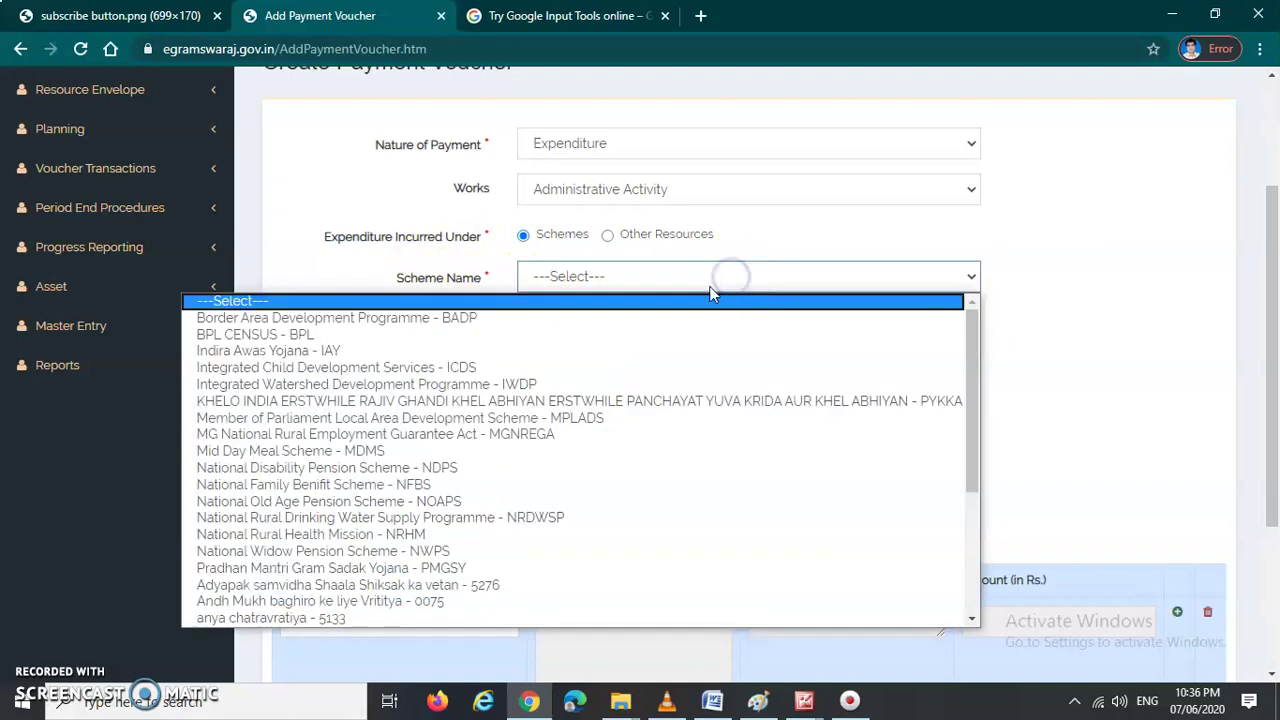
scroll(613, 482, "down", 3)
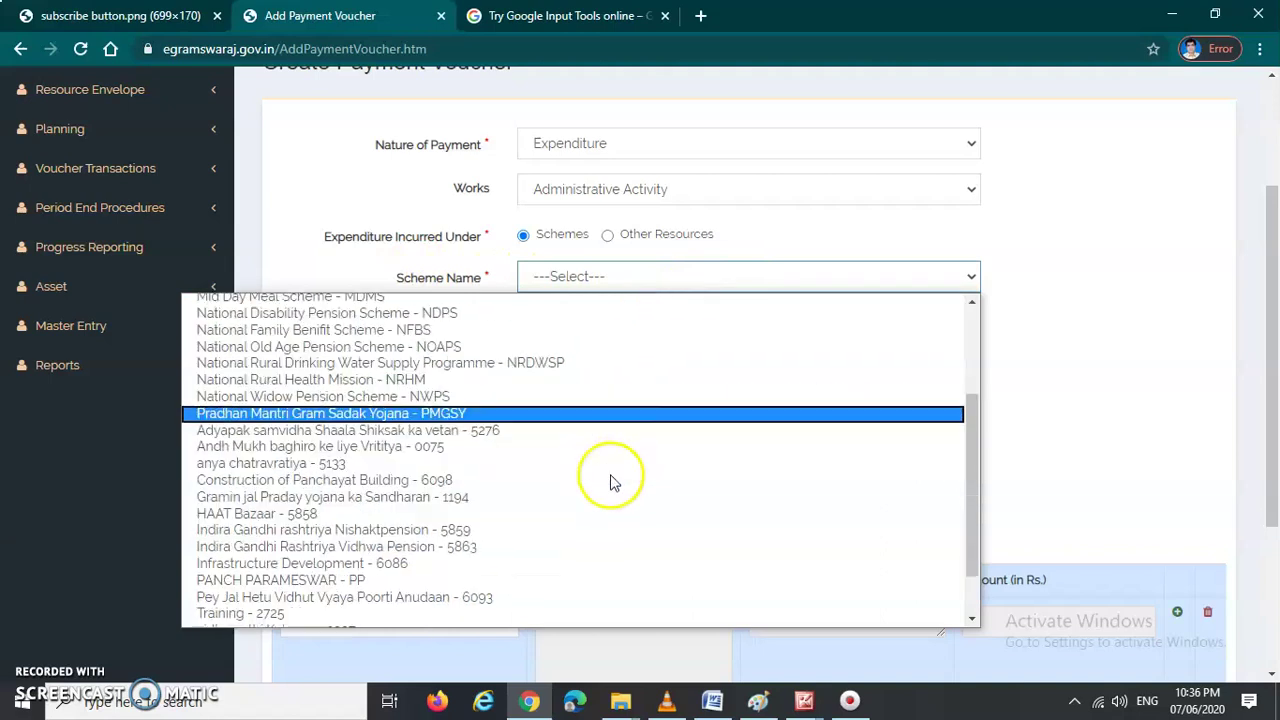
scroll(613, 482, "down", 1)
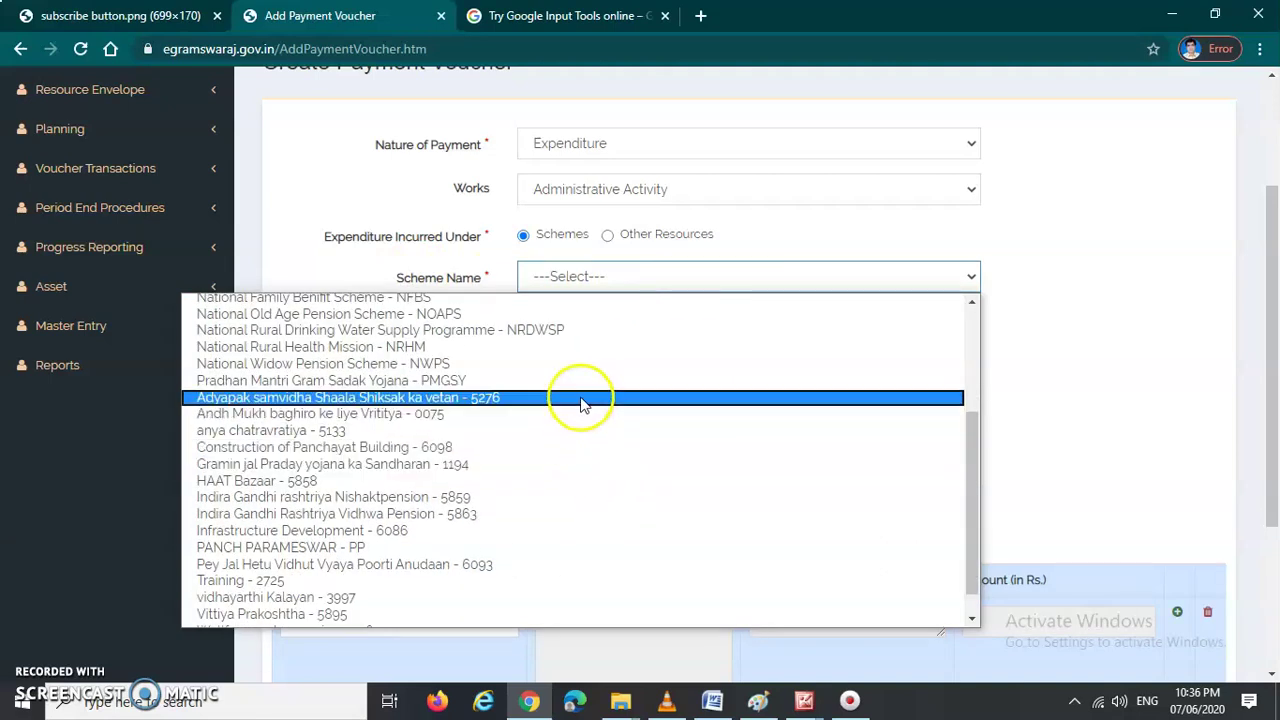
scroll(580, 430, "down", 1)
scroll(585, 520, "up", 5)
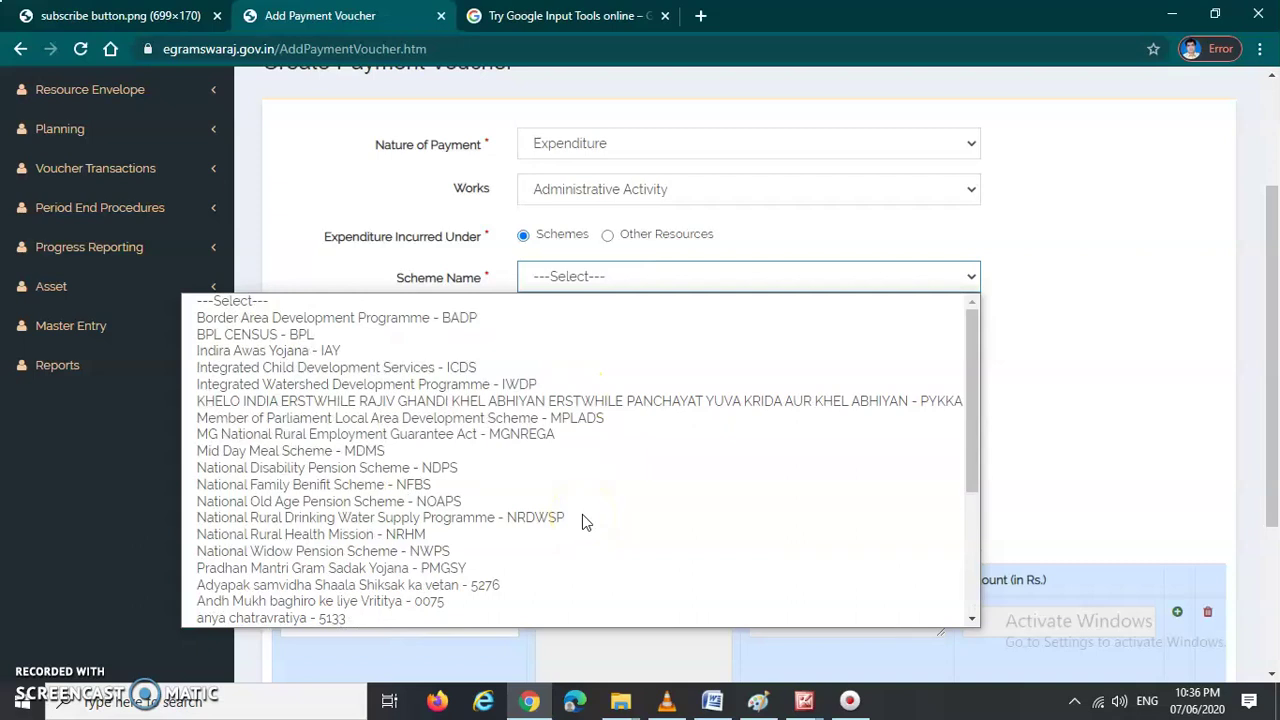
scroll(565, 420, "down", 3)
scroll(563, 420, "down", 1)
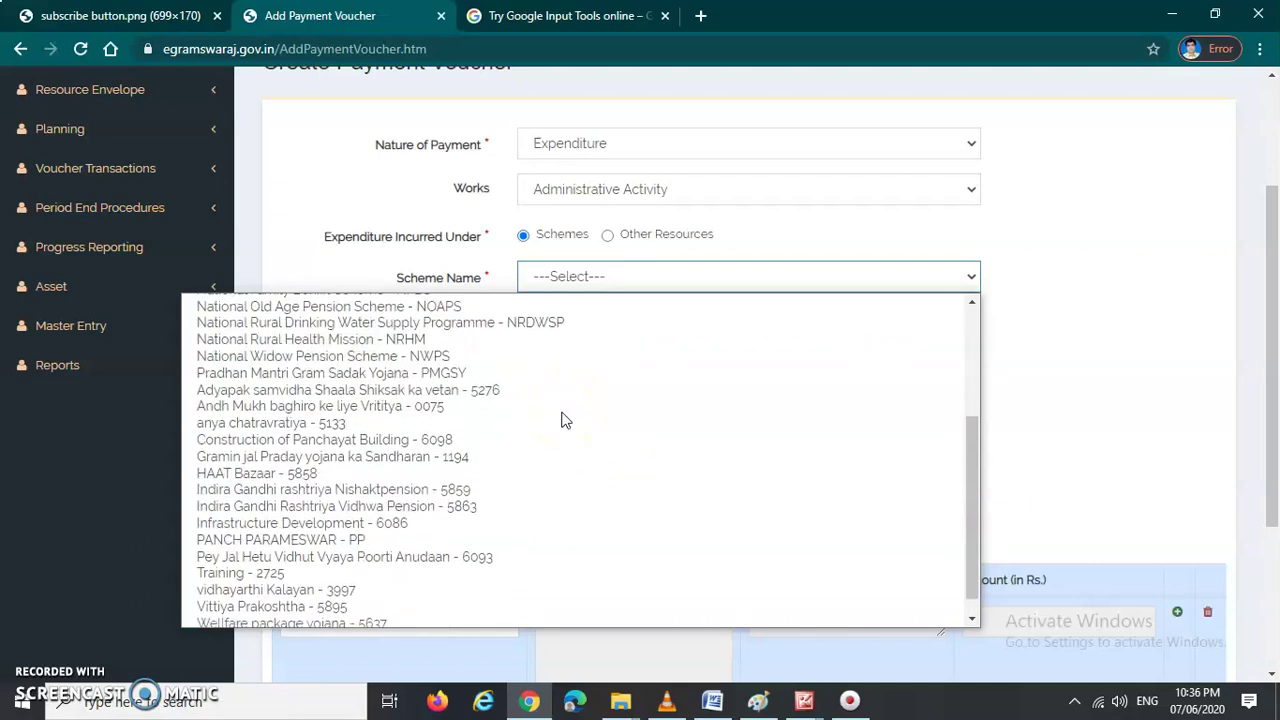
scroll(600, 500, "up", 4)
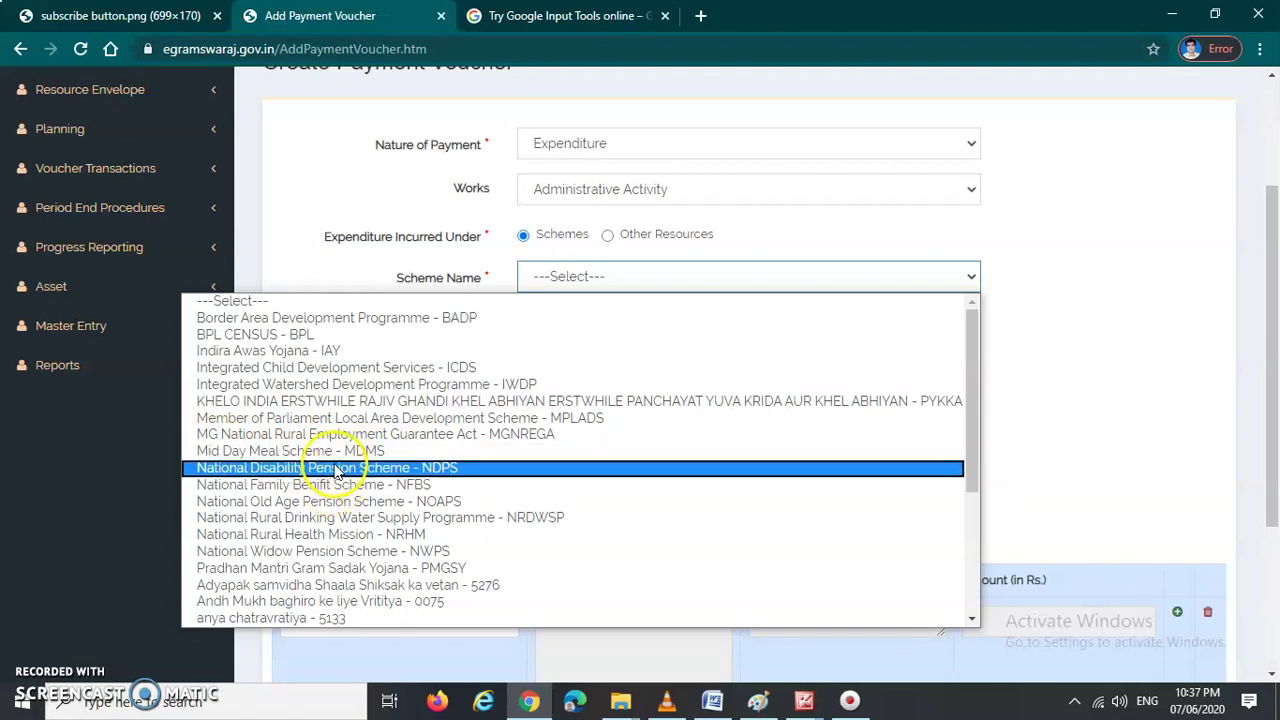
scroll(336, 497, "down", 3)
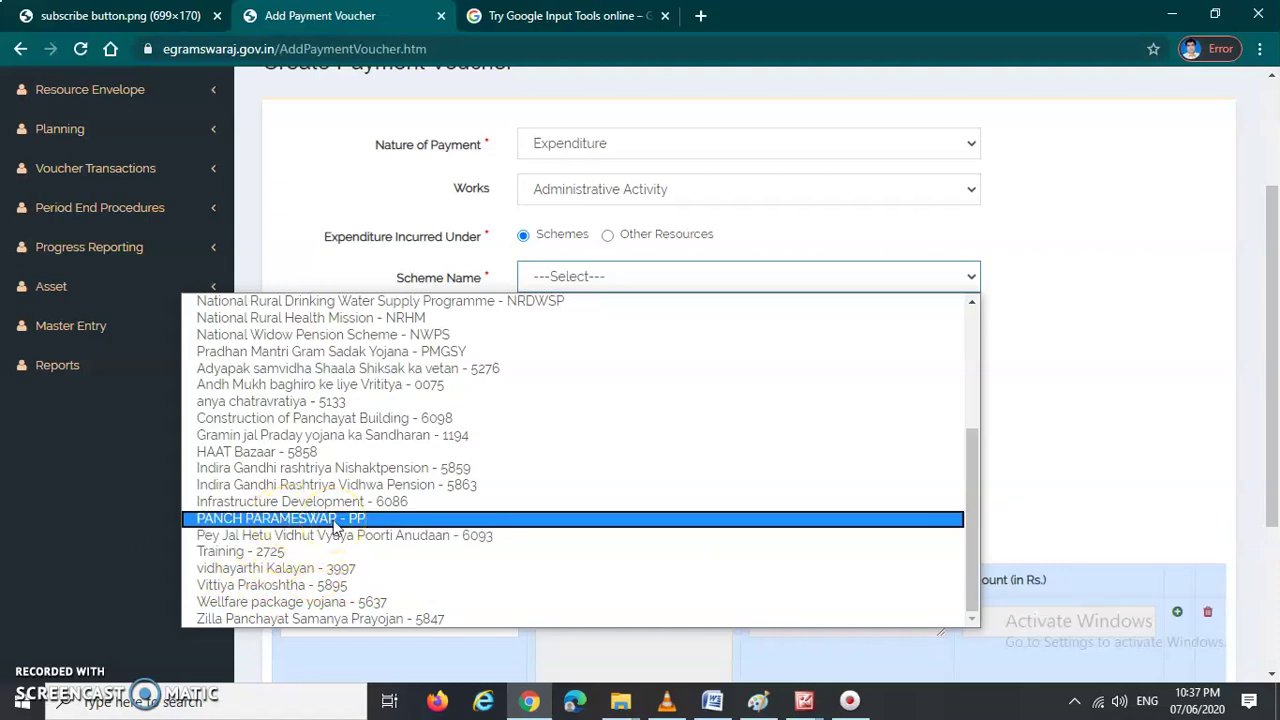
left_click(335, 522)
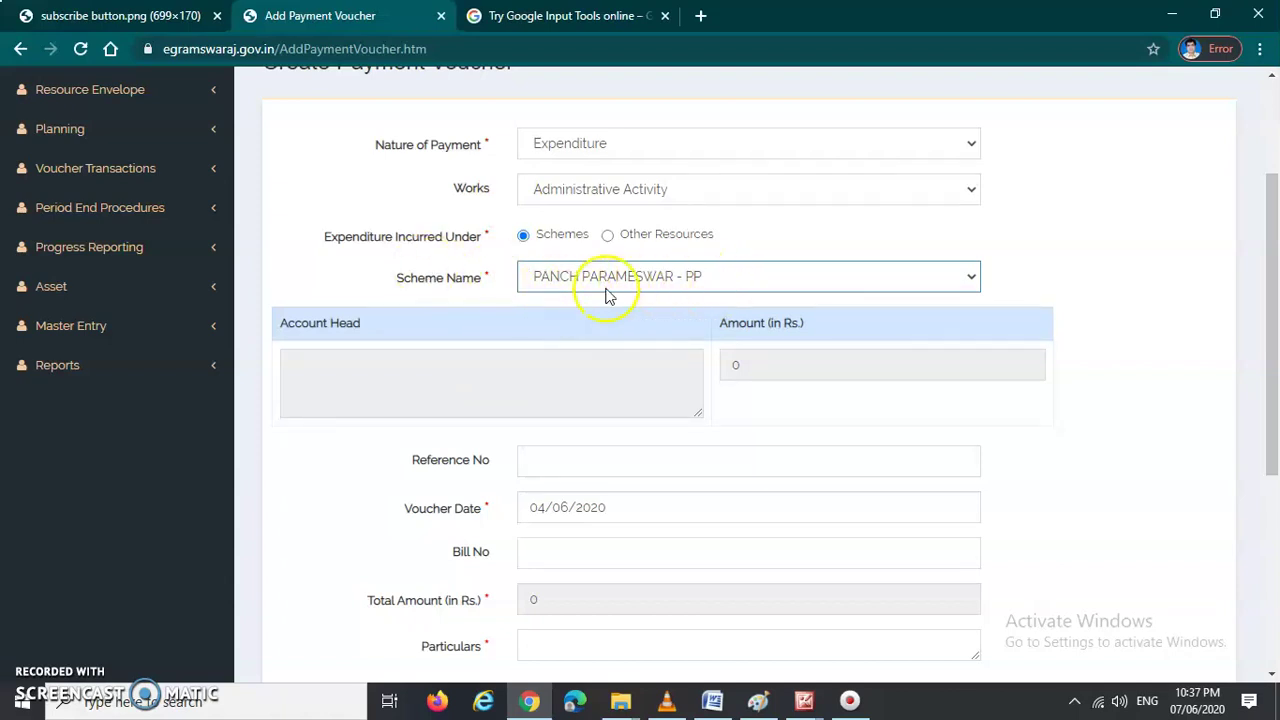
Step: Start the account head entry and choose CC ROAD from the account head list
left_click(385, 387)
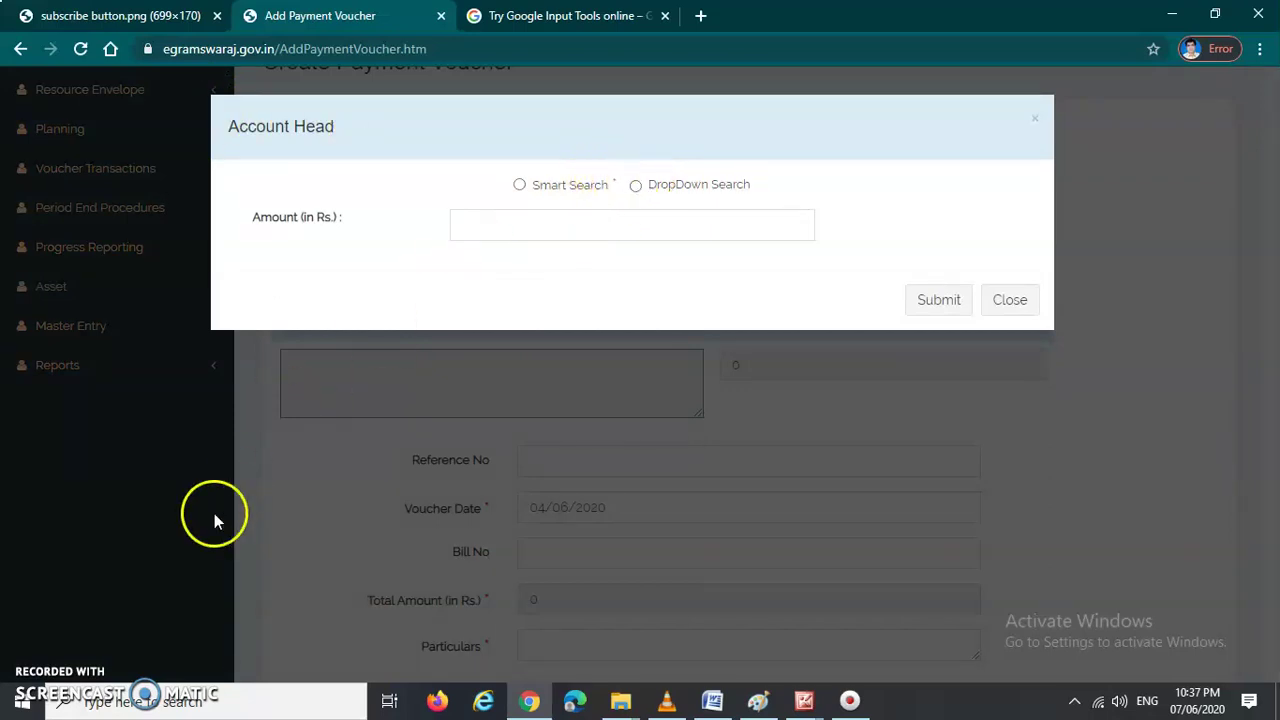
left_click(636, 188)
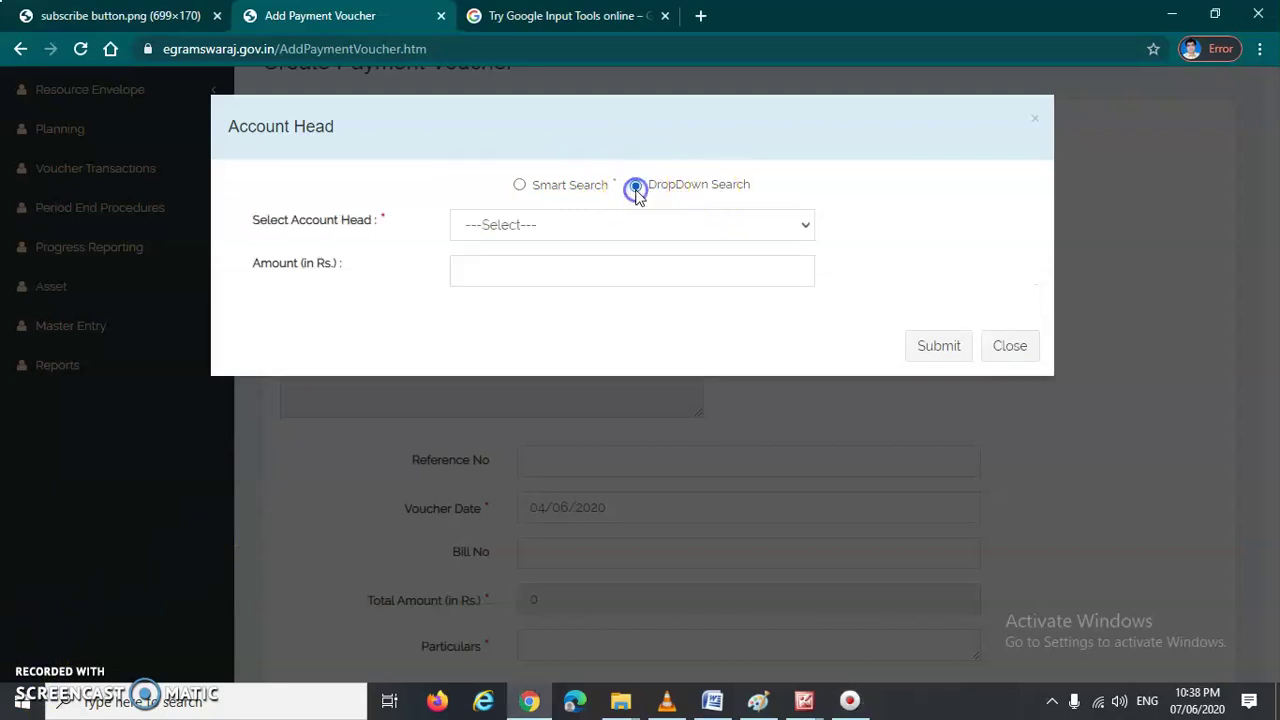
left_click(600, 226)
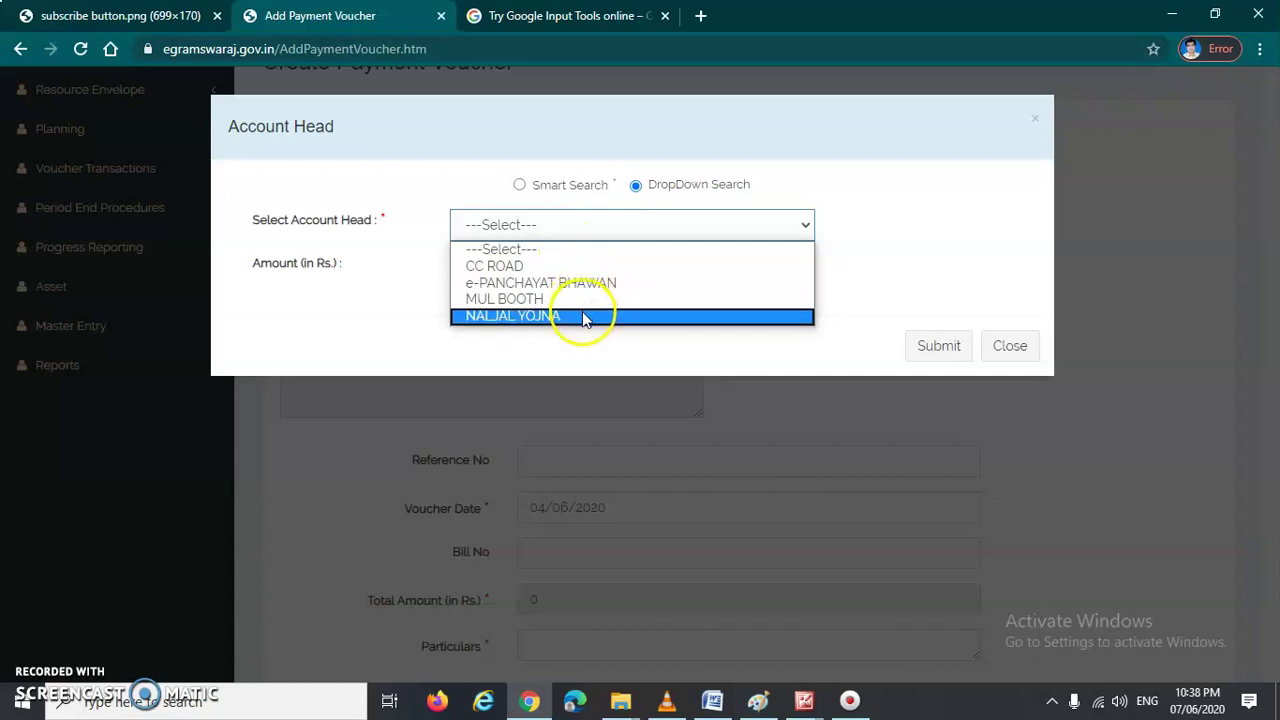
left_click(617, 266)
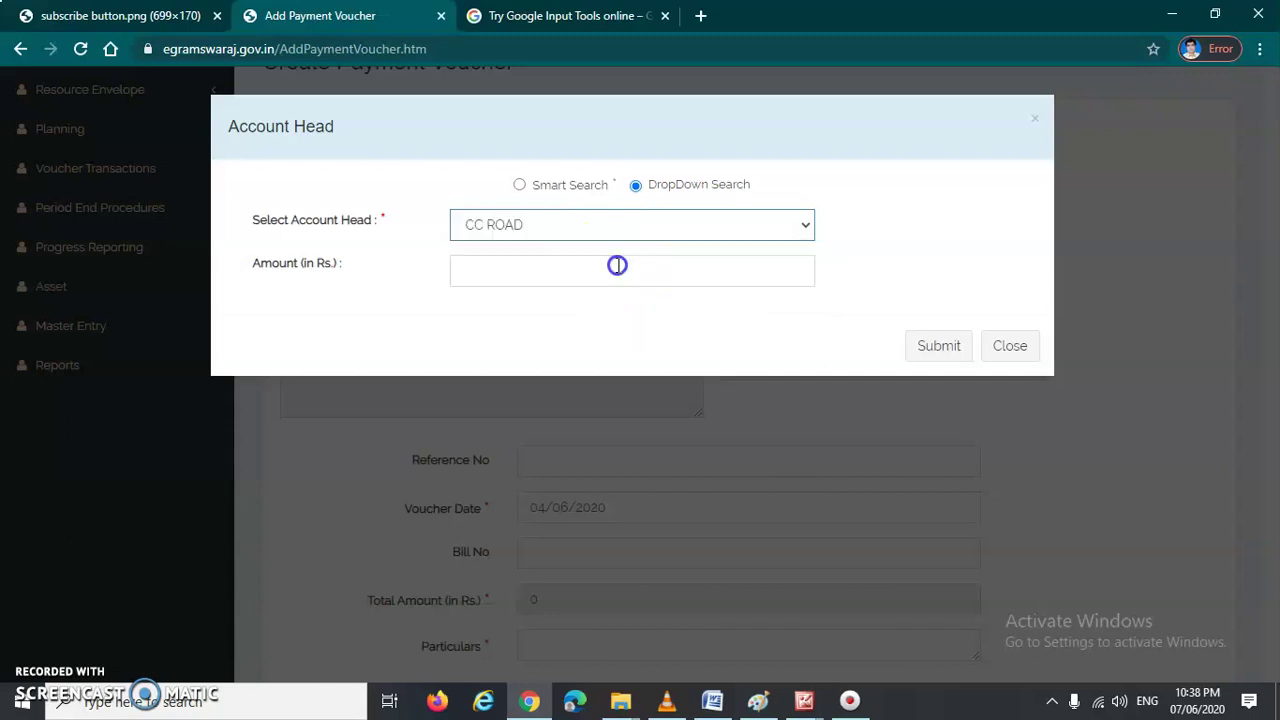
left_click(857, 255)
Step: Set heads 2515, 101 and 17-Untied Fund with amount 240000, and submit
left_click(510, 275)
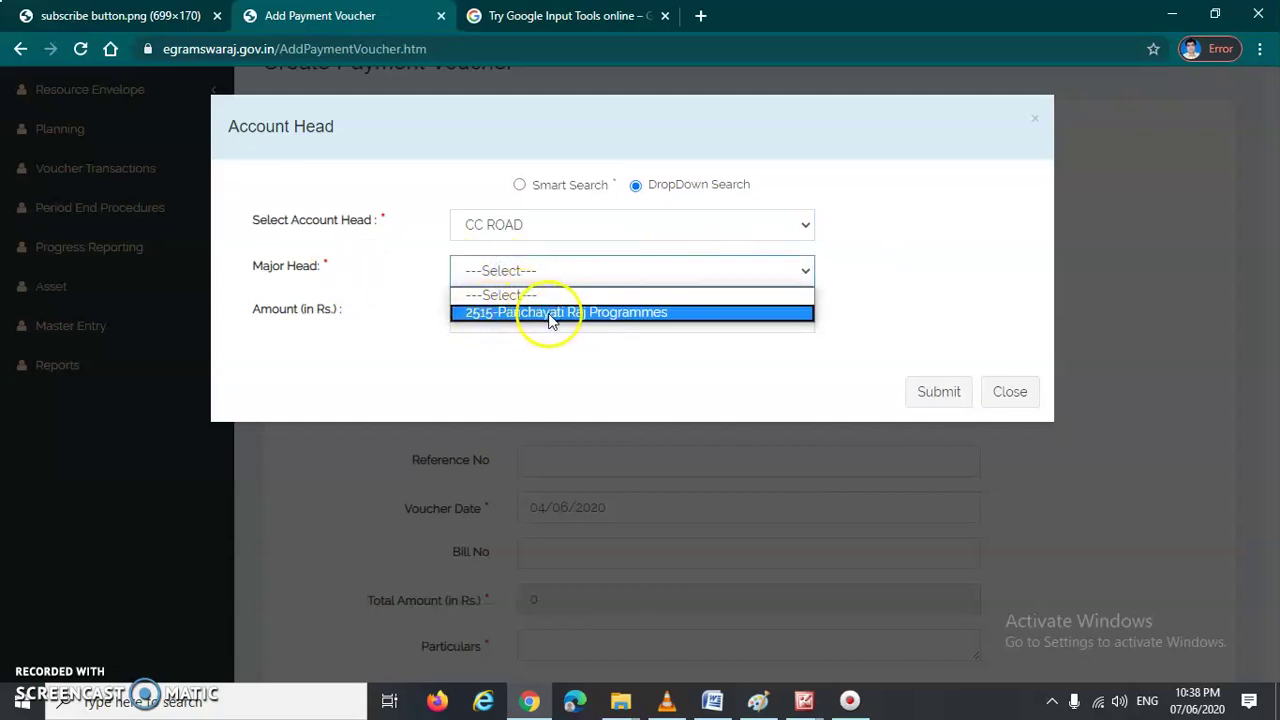
left_click(594, 314)
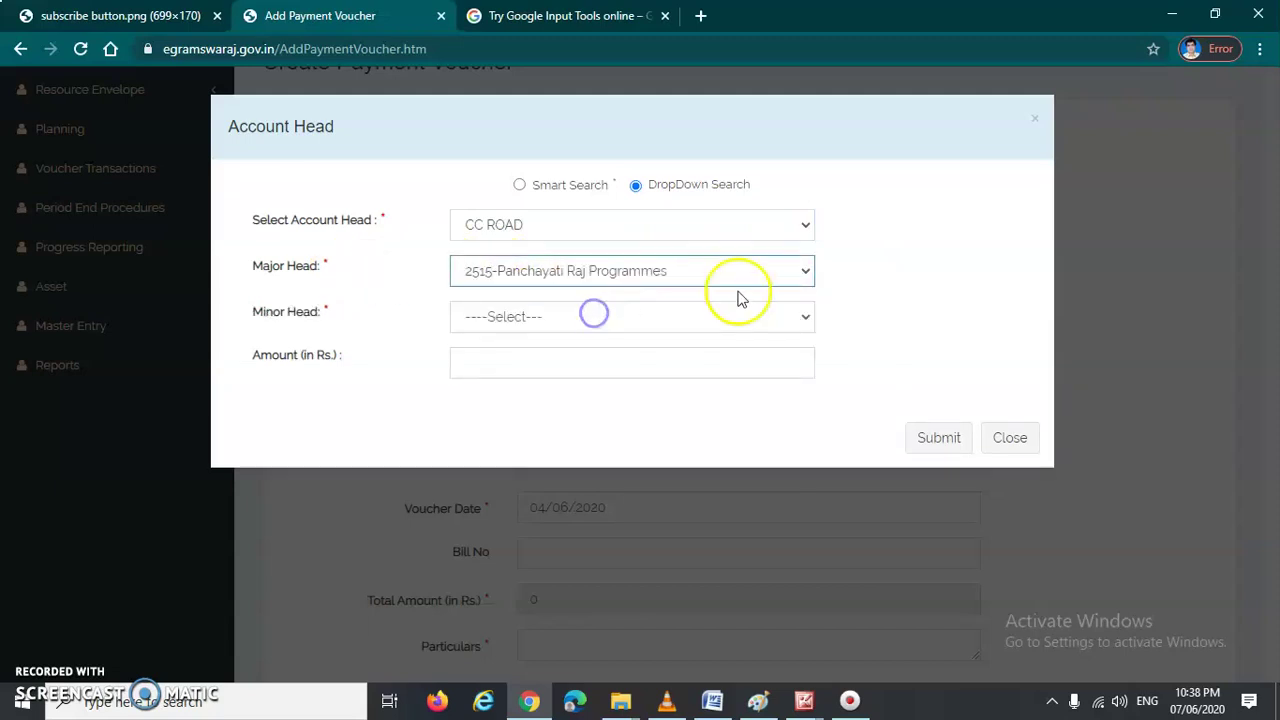
left_click_drag(253, 315, 360, 313)
left_click(358, 320)
left_click(360, 313)
left_click(512, 316)
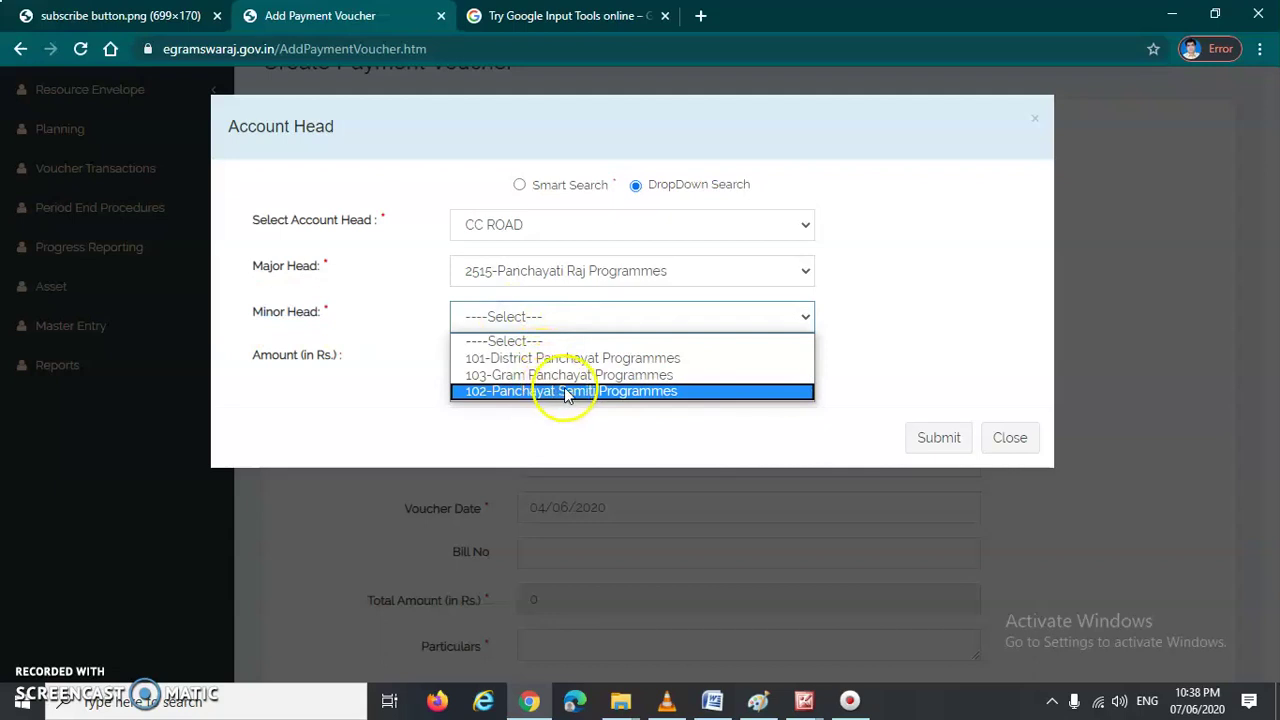
left_click(641, 359)
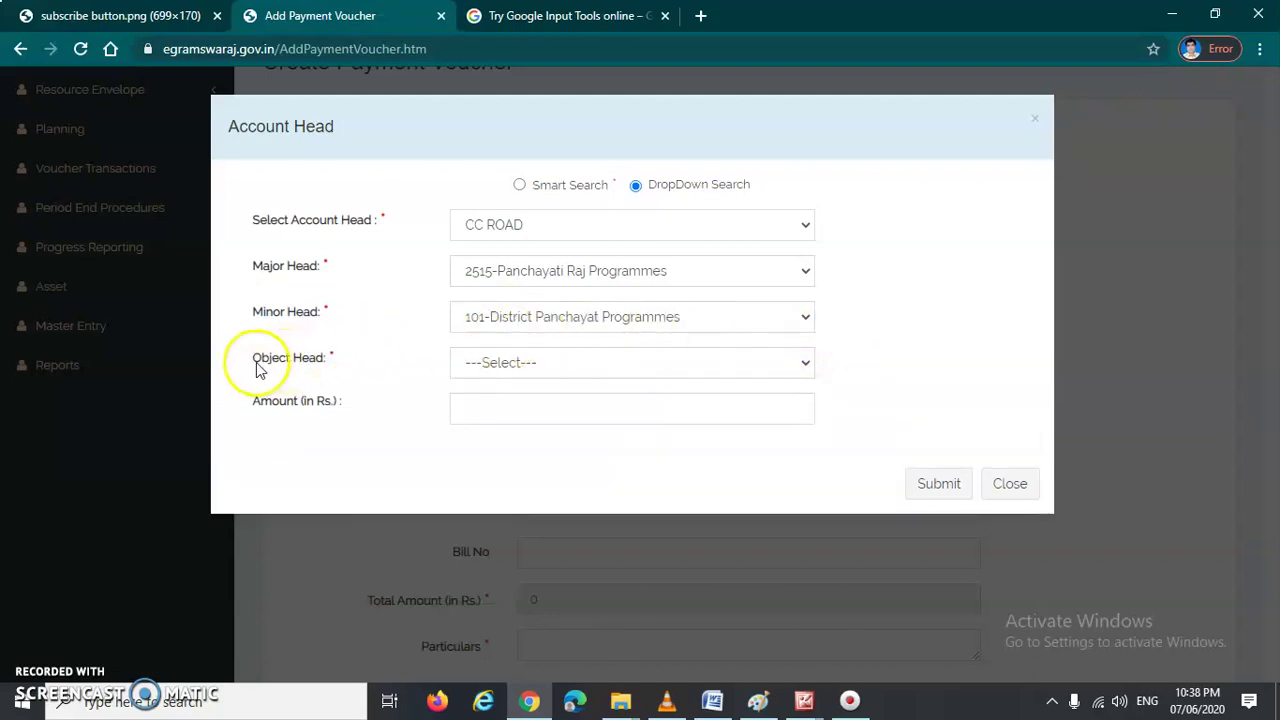
left_click(531, 368)
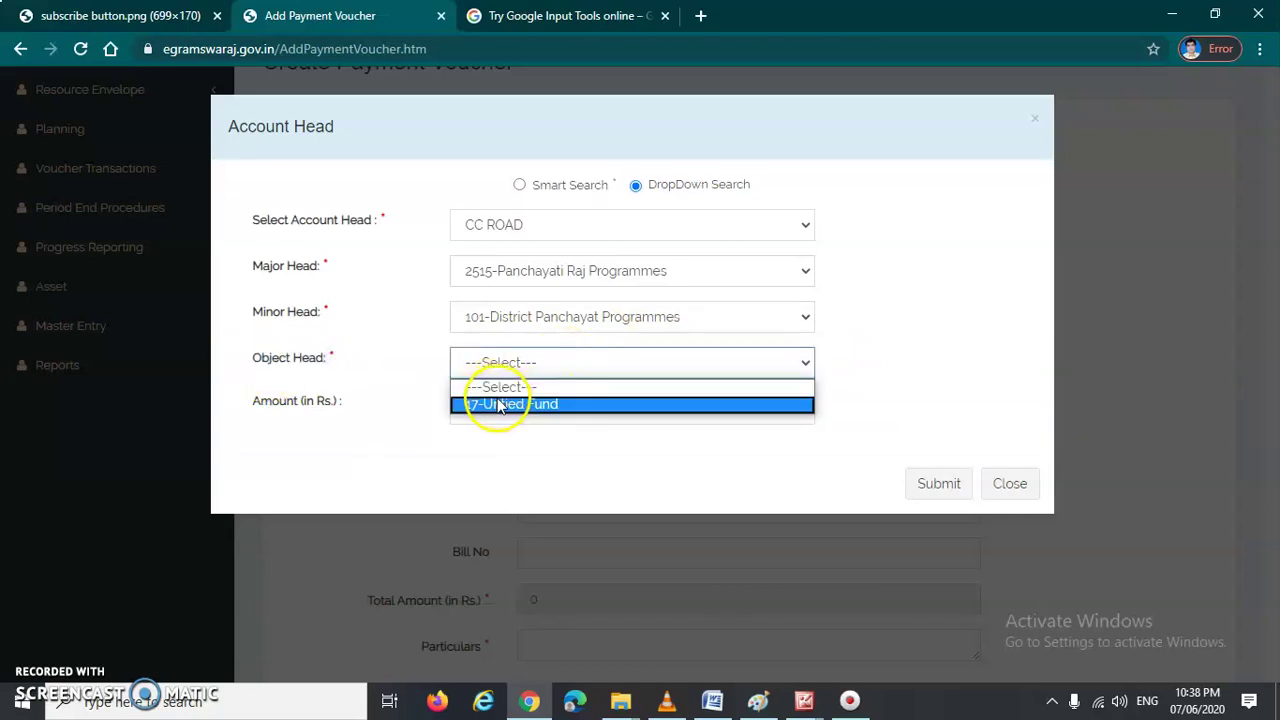
left_click(543, 404)
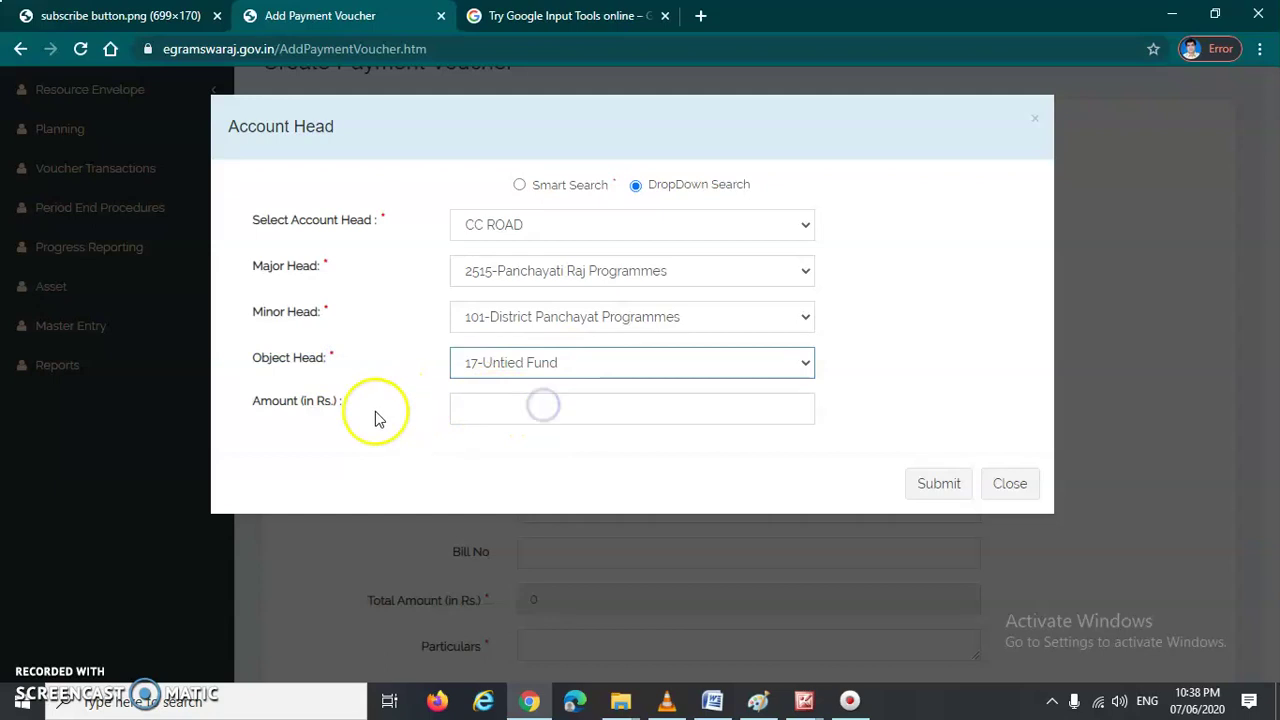
left_click(515, 409)
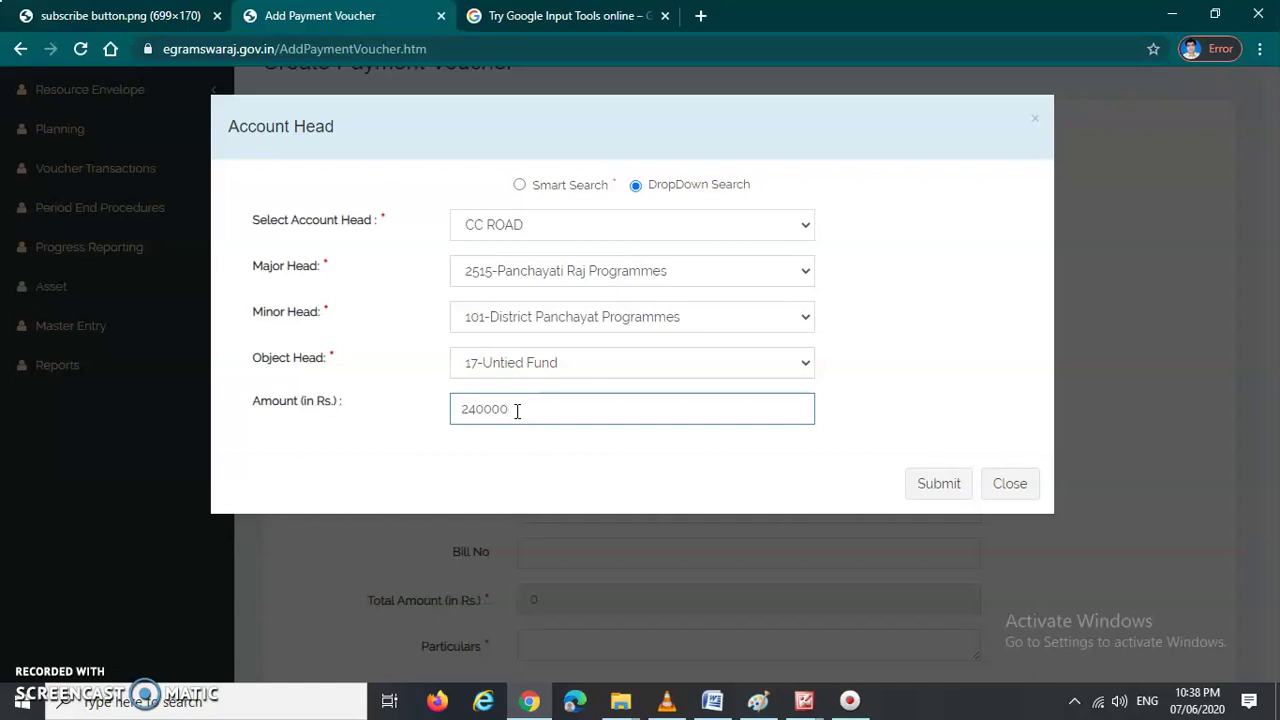
left_click(936, 486)
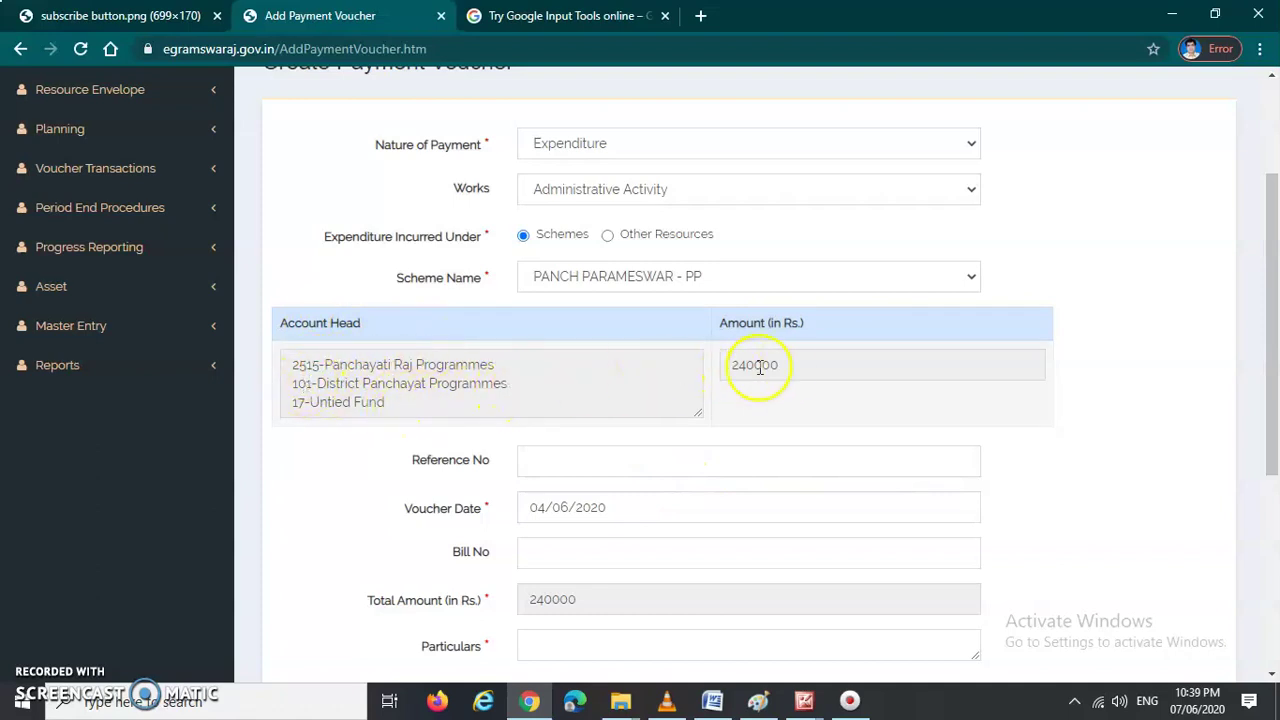
Step: Enter reference number 2565366 and bill number 256 on the payment voucher
scroll(794, 371, "down", 1)
left_click(606, 369)
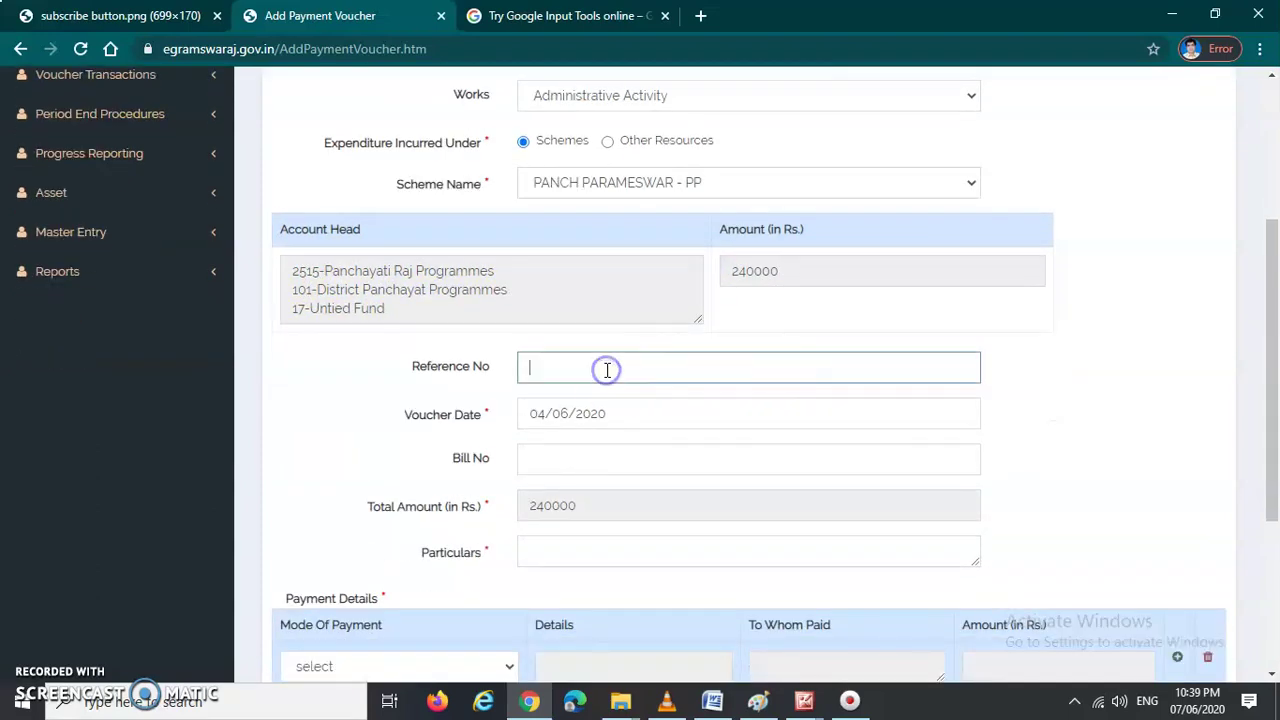
left_click(573, 373)
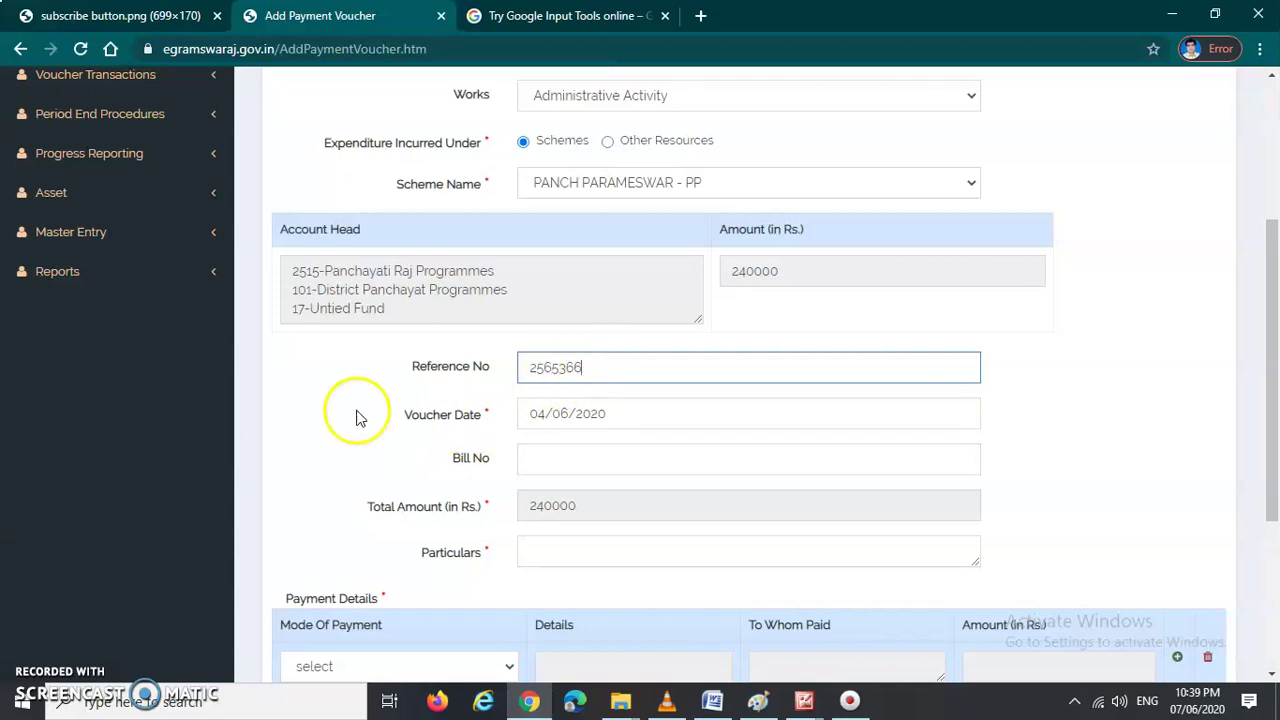
scroll(371, 417, "down", 1)
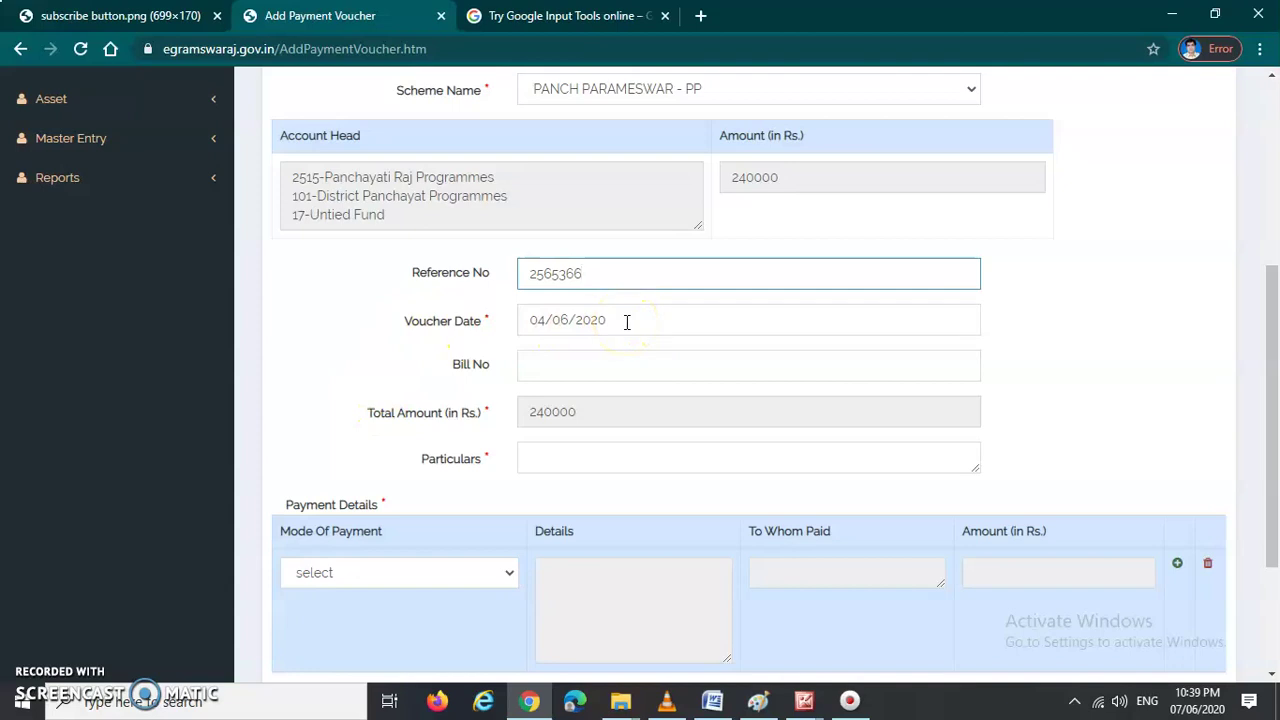
left_click(560, 367)
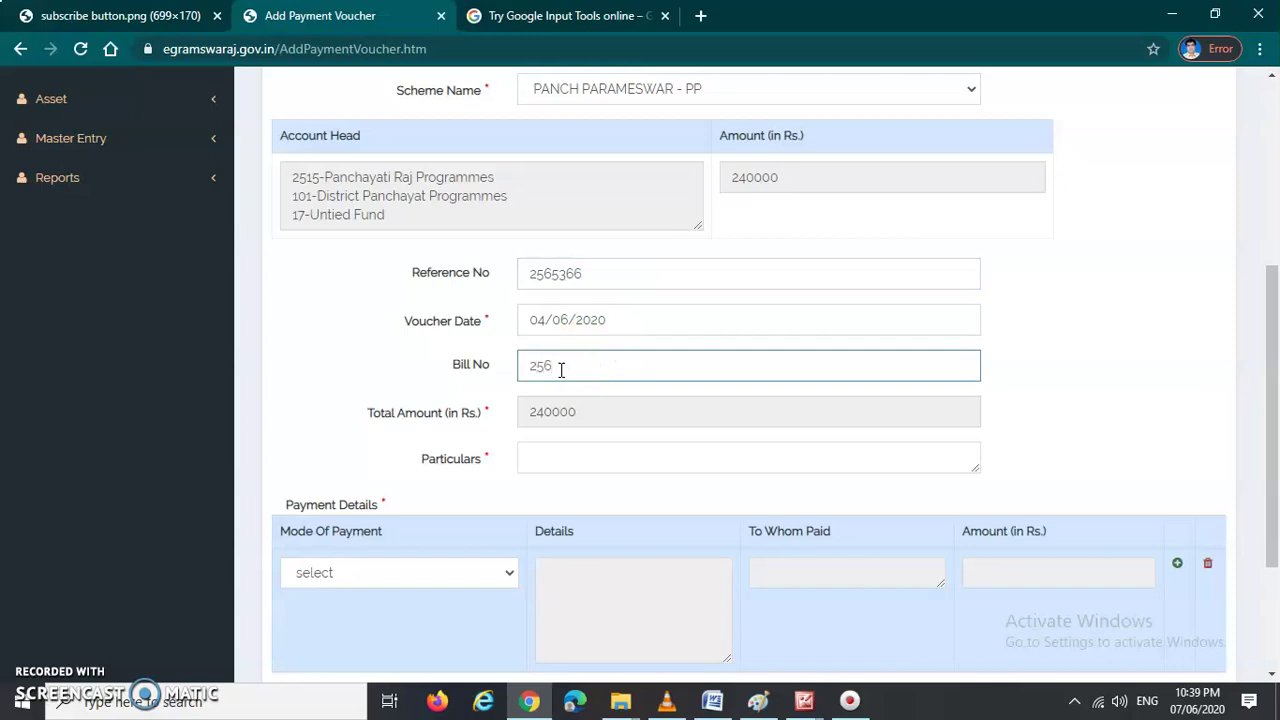
left_click(551, 462)
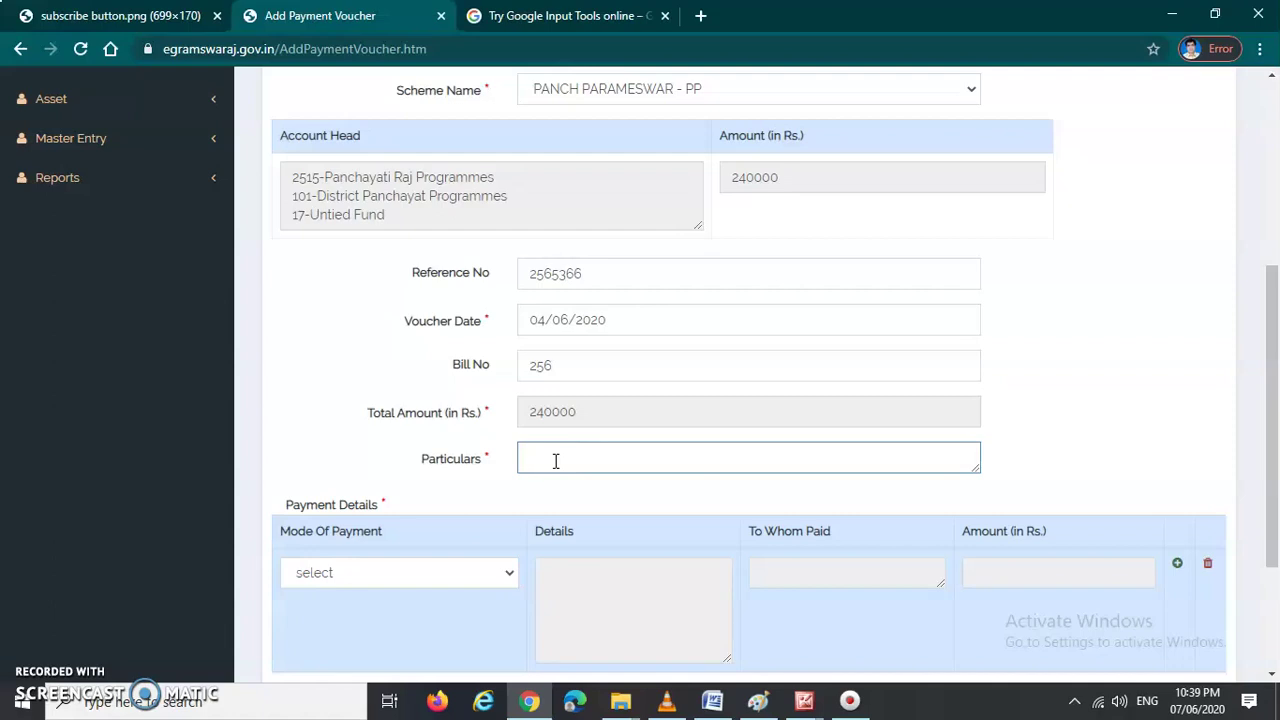
scroll(556, 460, "down", 2)
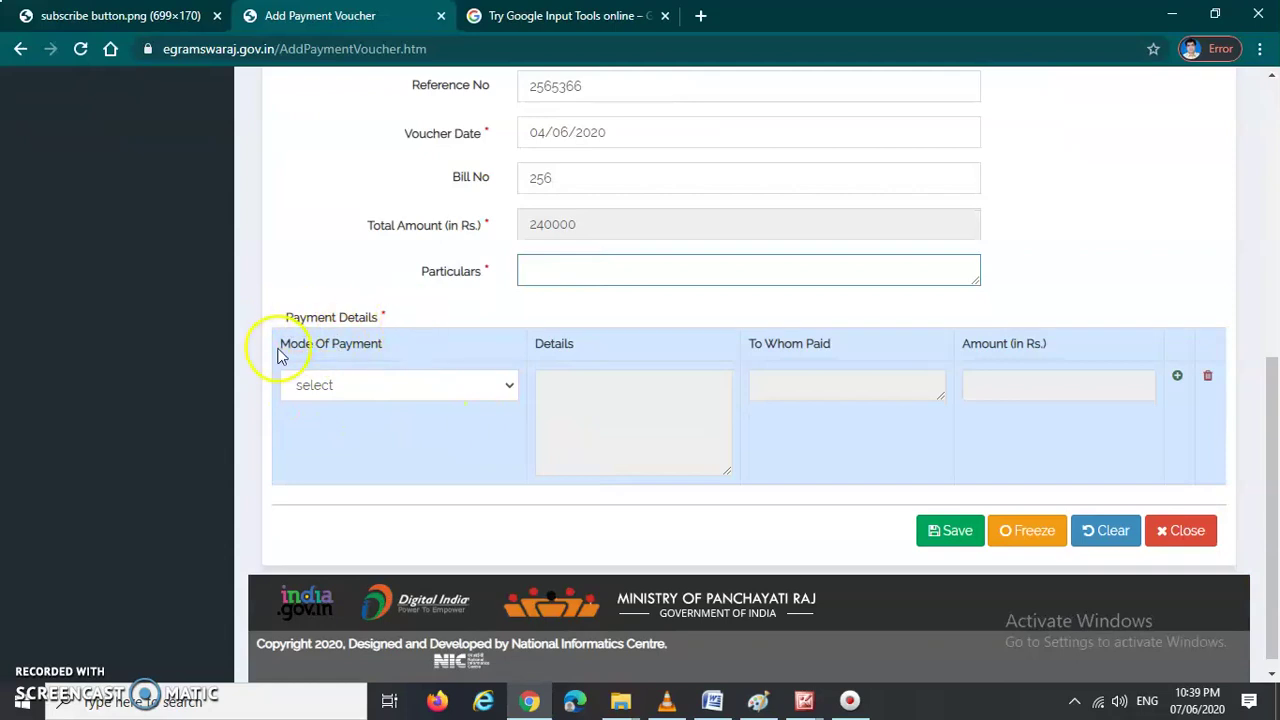
left_click(375, 390)
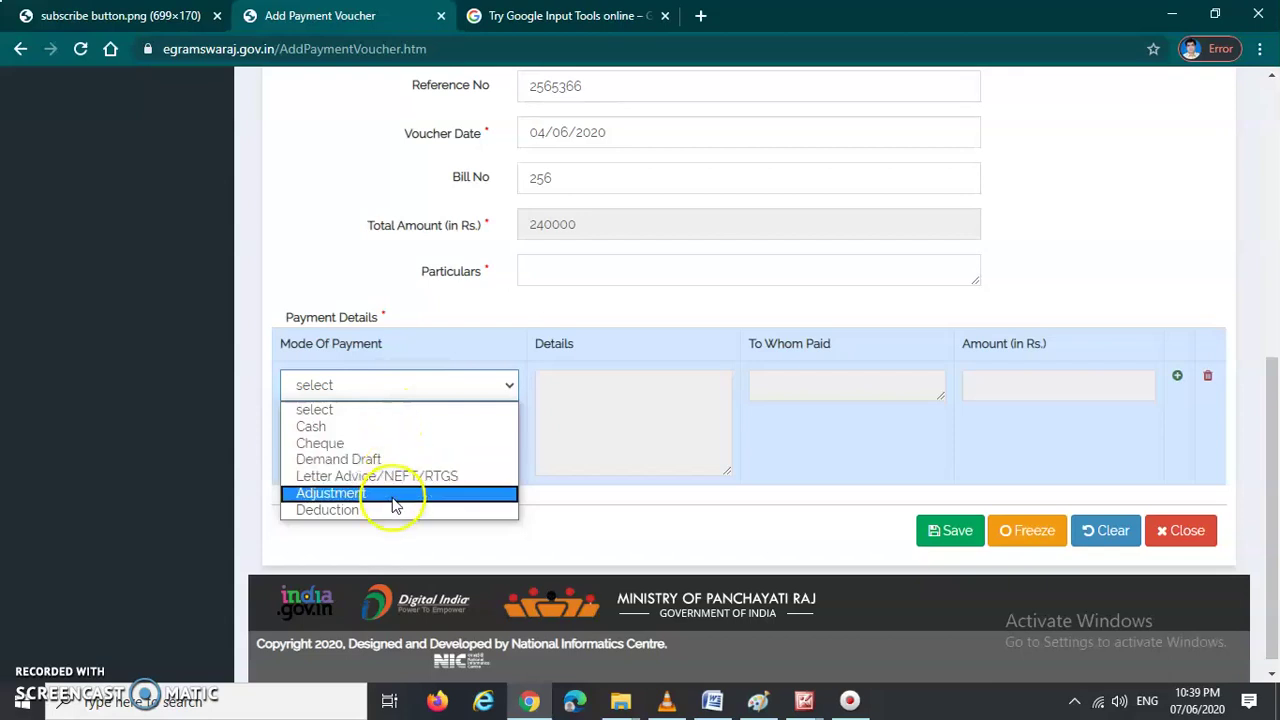
Step: Set Mode Of Payment to Letter Advice/NEFT/RTGS and bring up its details form
left_click(390, 390)
left_click(392, 390)
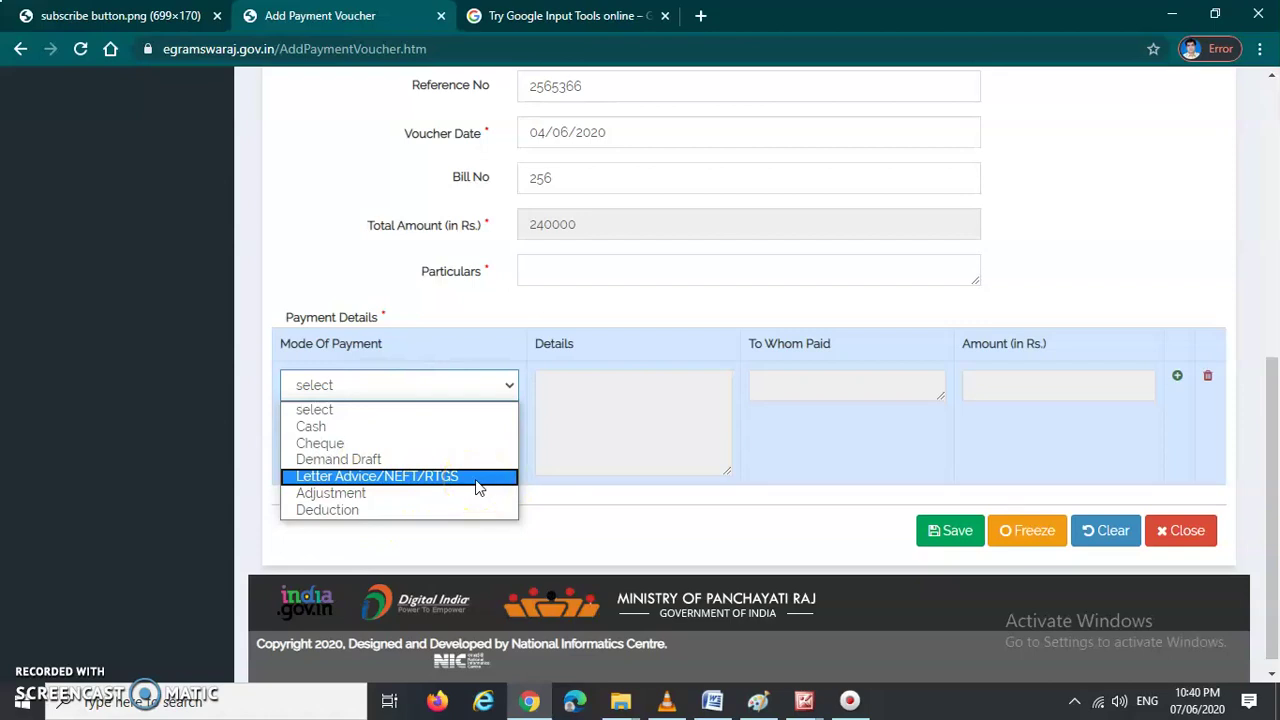
left_click(413, 476)
left_click(571, 408)
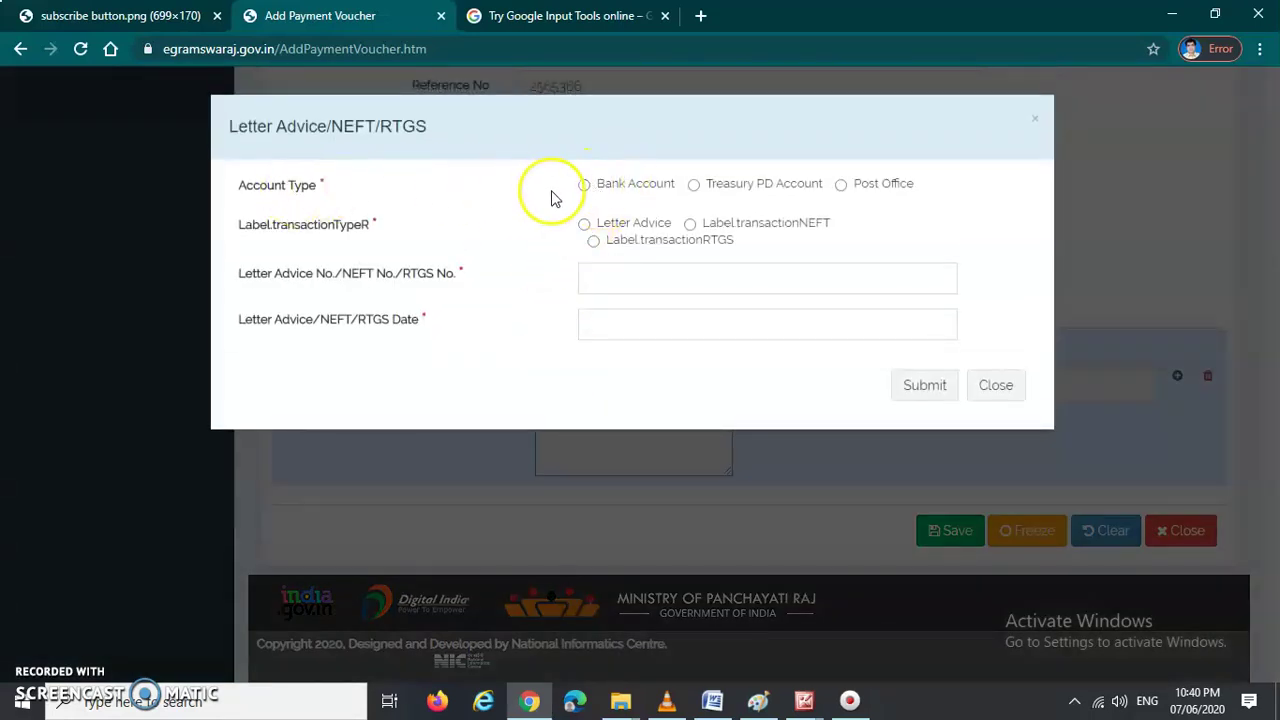
Step: Choose Bank Account as account type and select the bank account number
left_click(584, 185)
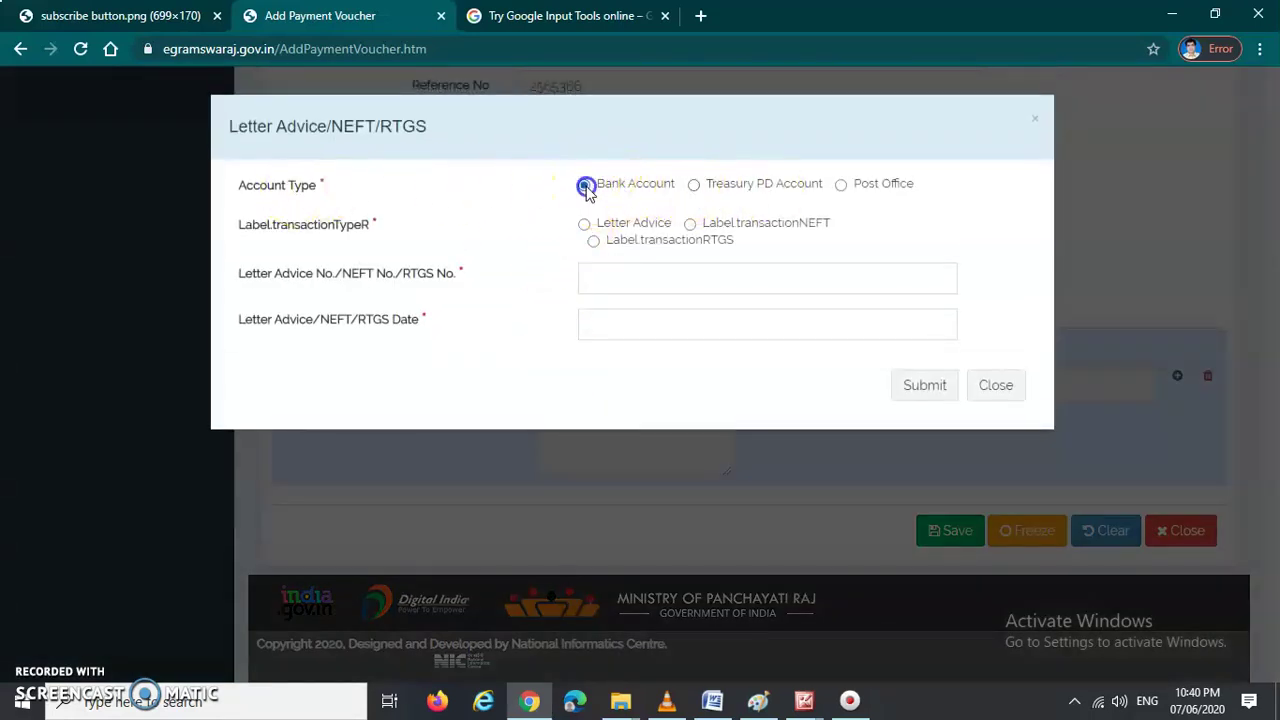
left_click(650, 228)
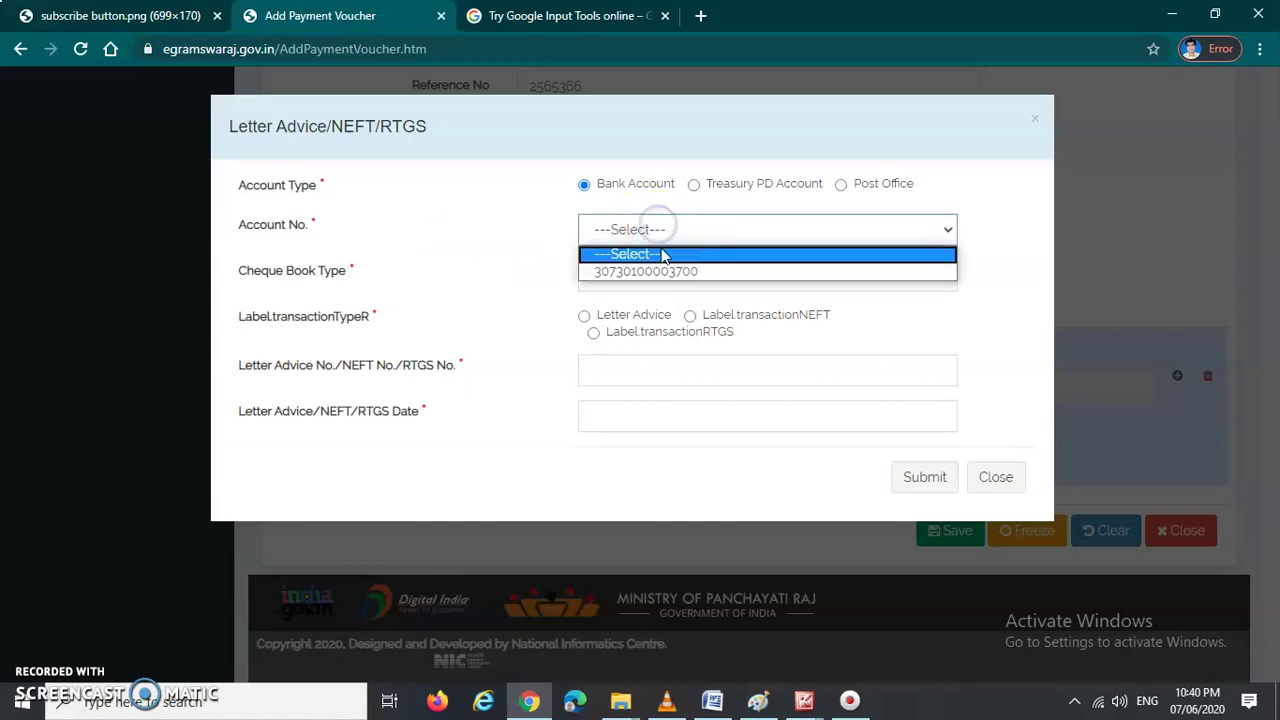
left_click(660, 230)
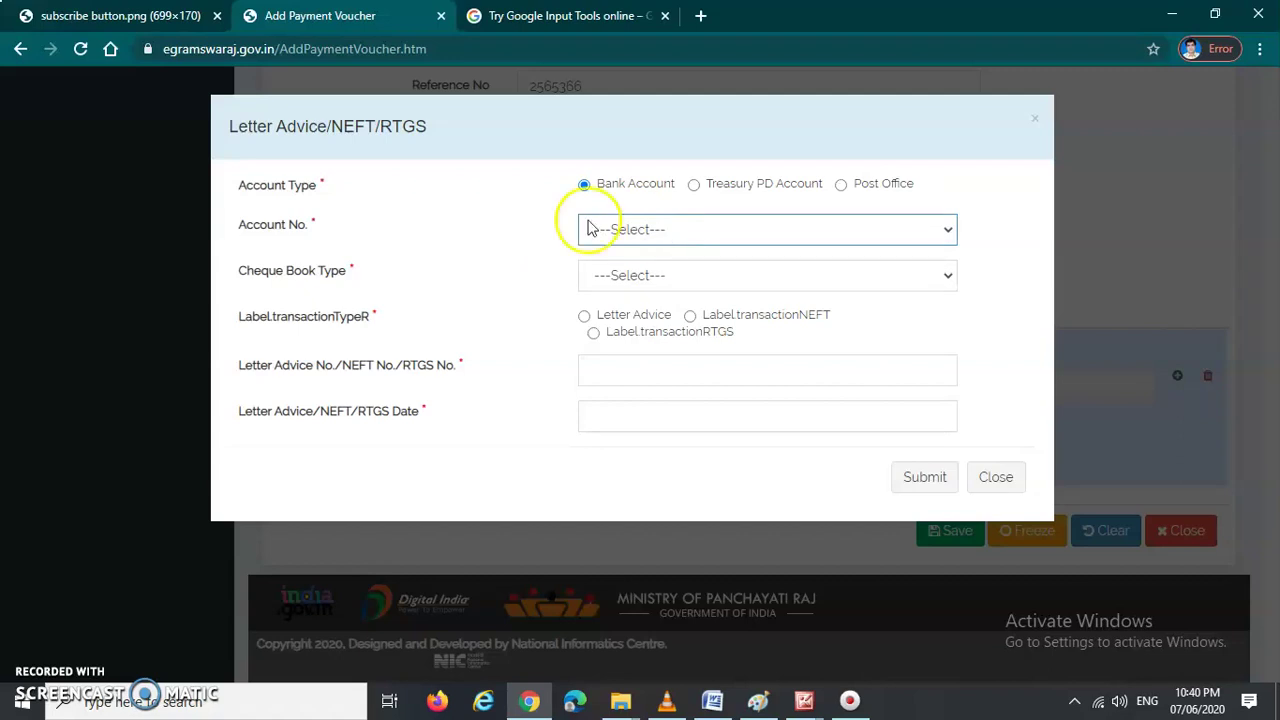
left_click_drag(238, 229, 283, 229)
left_click(354, 230)
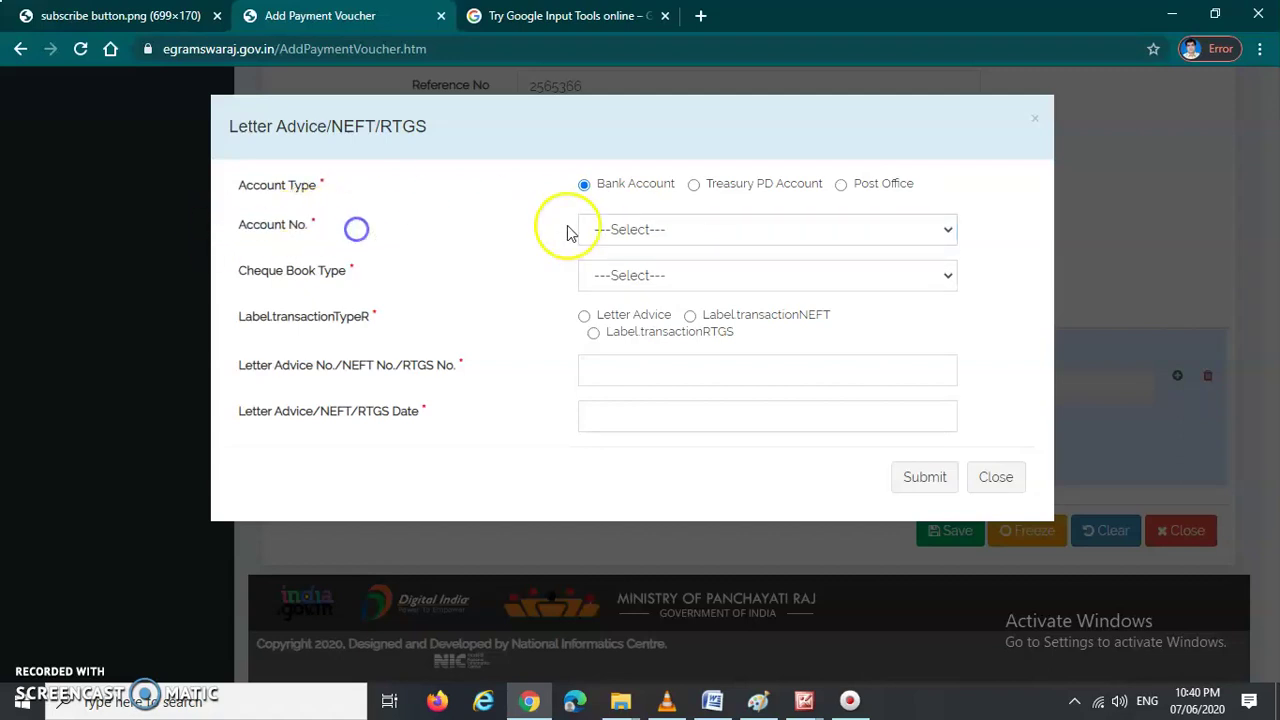
left_click(646, 236)
left_click(657, 271)
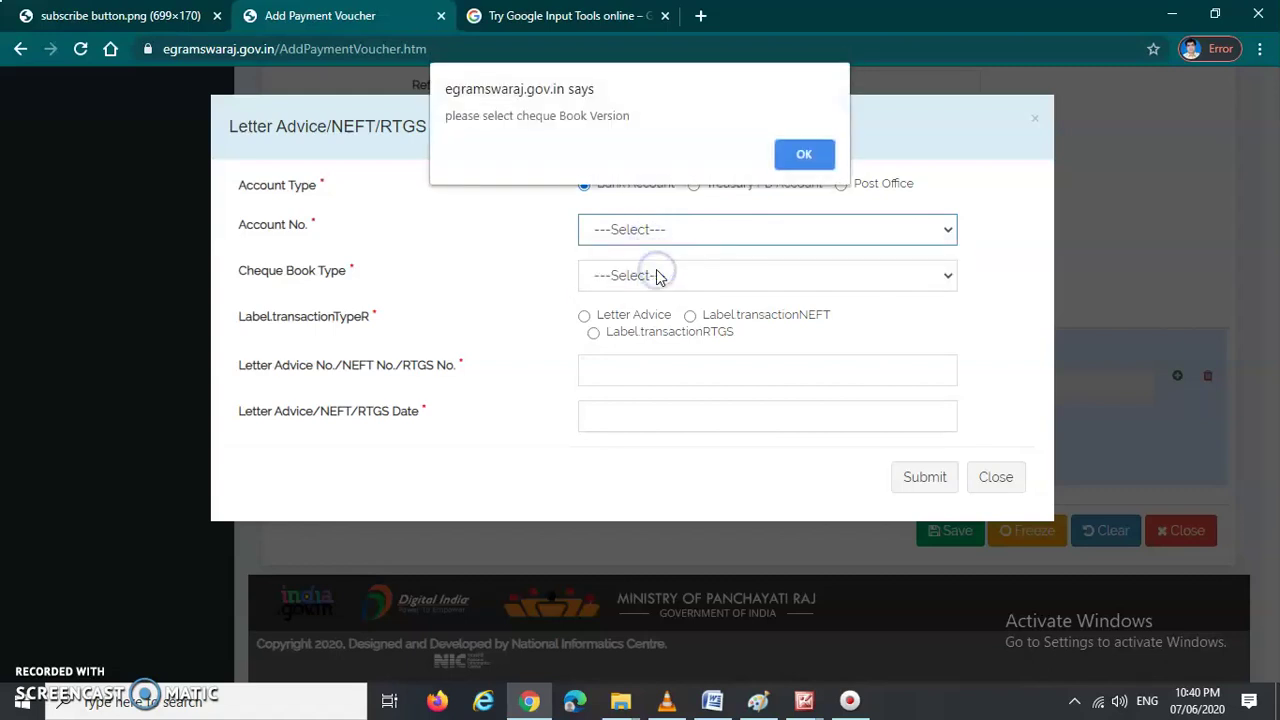
left_click(800, 152)
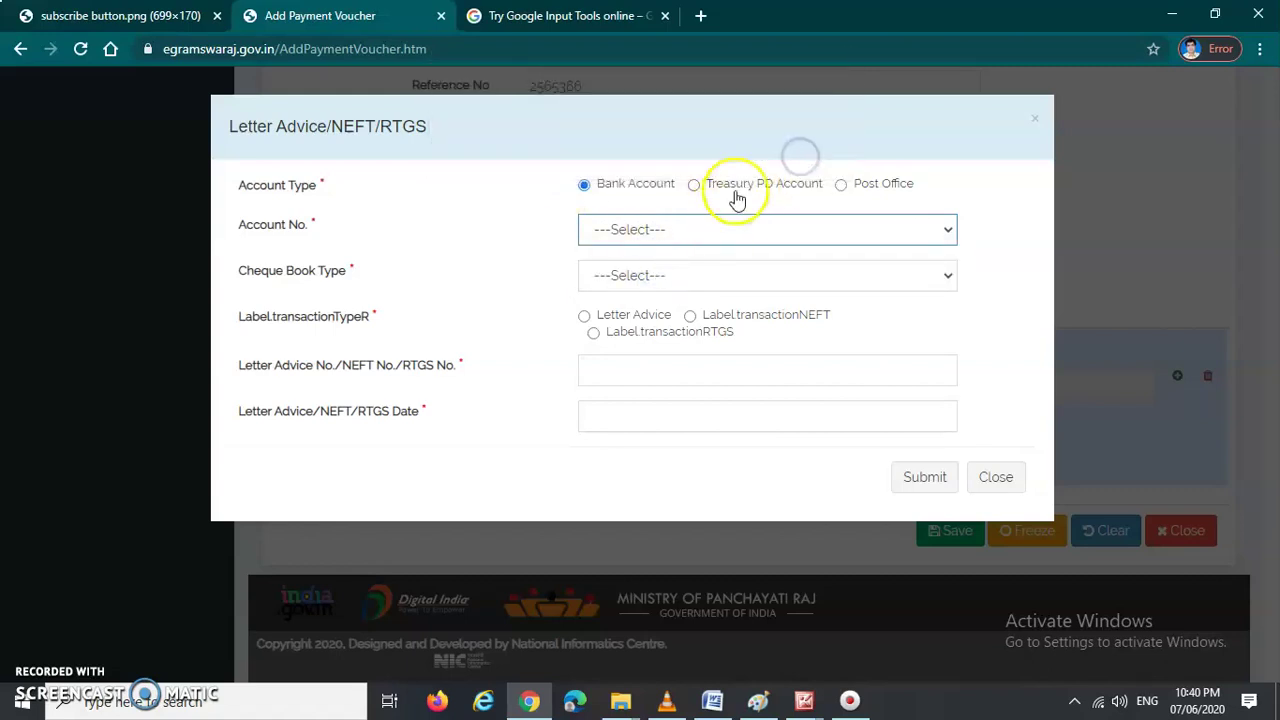
Step: Set cheque book type to Magnetic Ink Chracter Recognition (9 digit), keeping the account selected
left_click(692, 229)
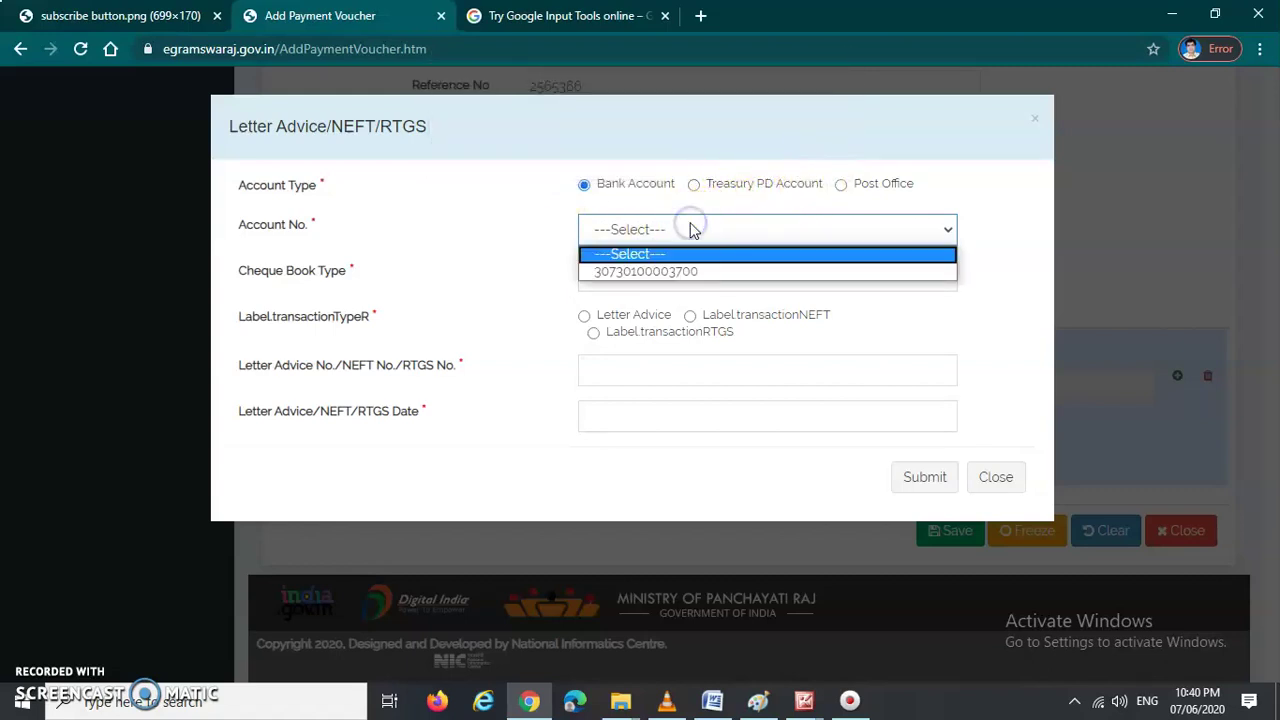
left_click(692, 229)
left_click(645, 272)
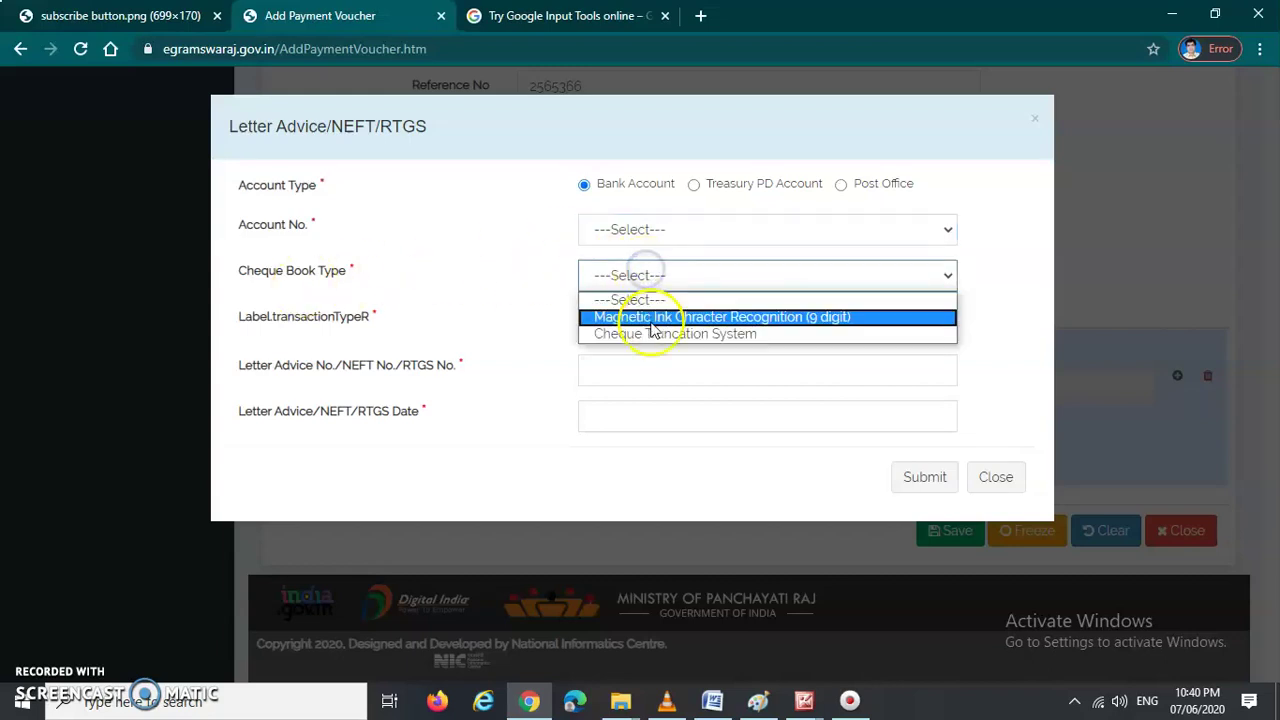
left_click(648, 317)
left_click(648, 230)
left_click(650, 271)
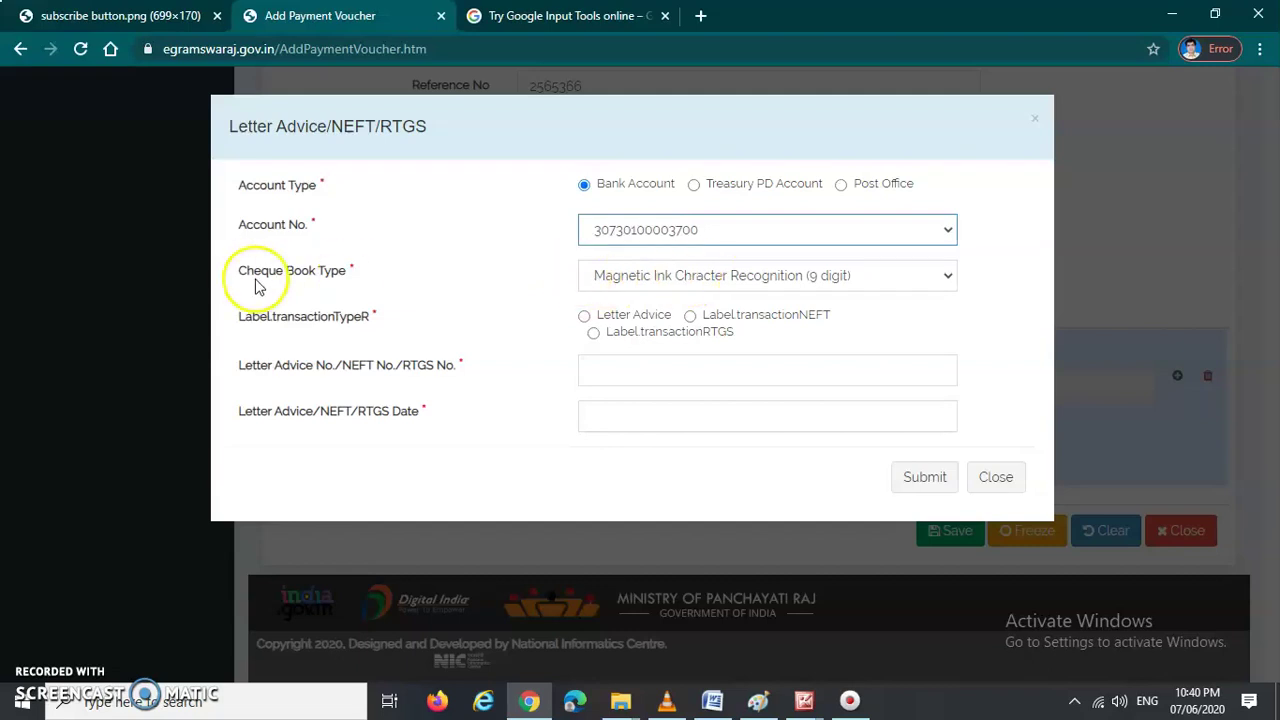
left_click(830, 272)
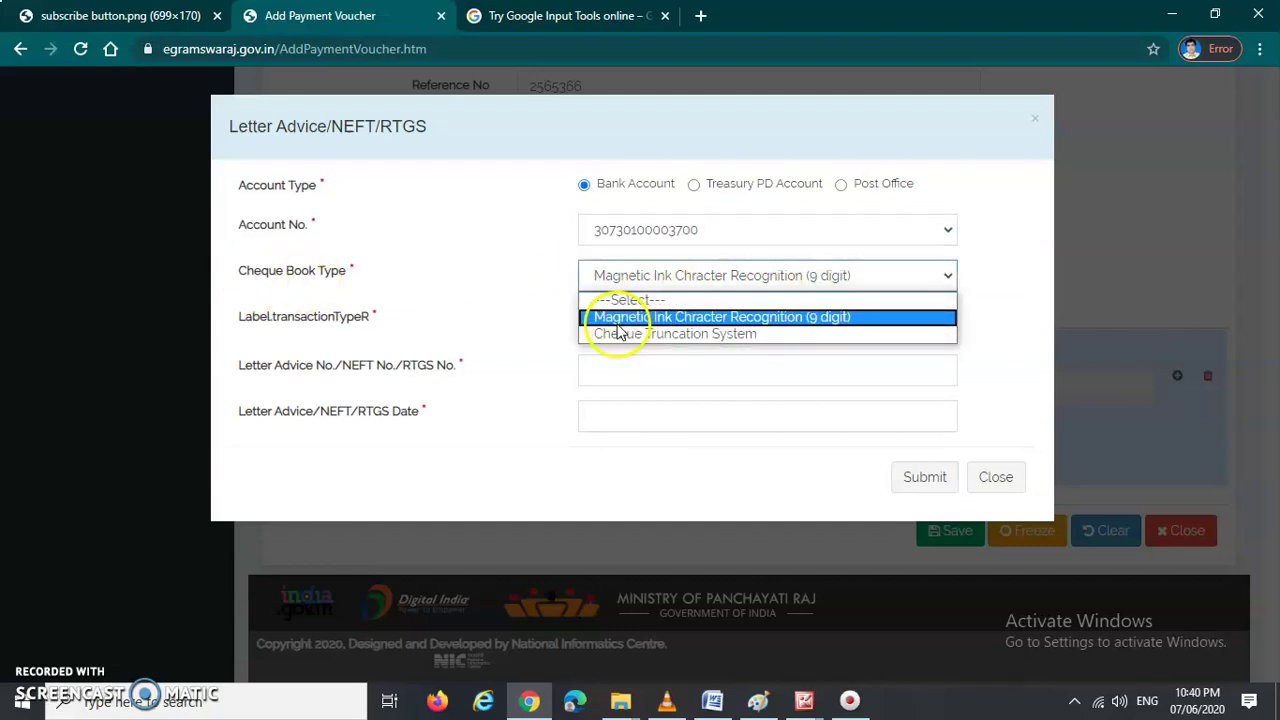
left_click(805, 318)
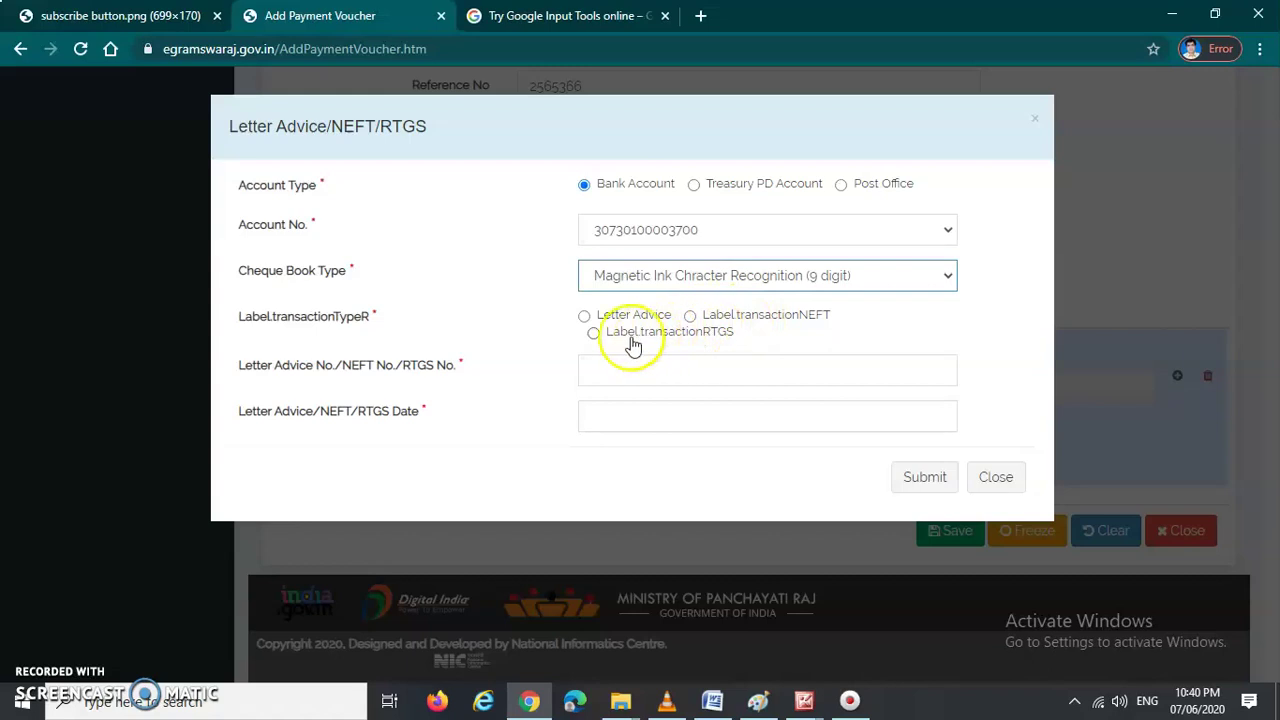
Step: Choose NEFT as transaction type and date it 28/06/2020
left_click(690, 316)
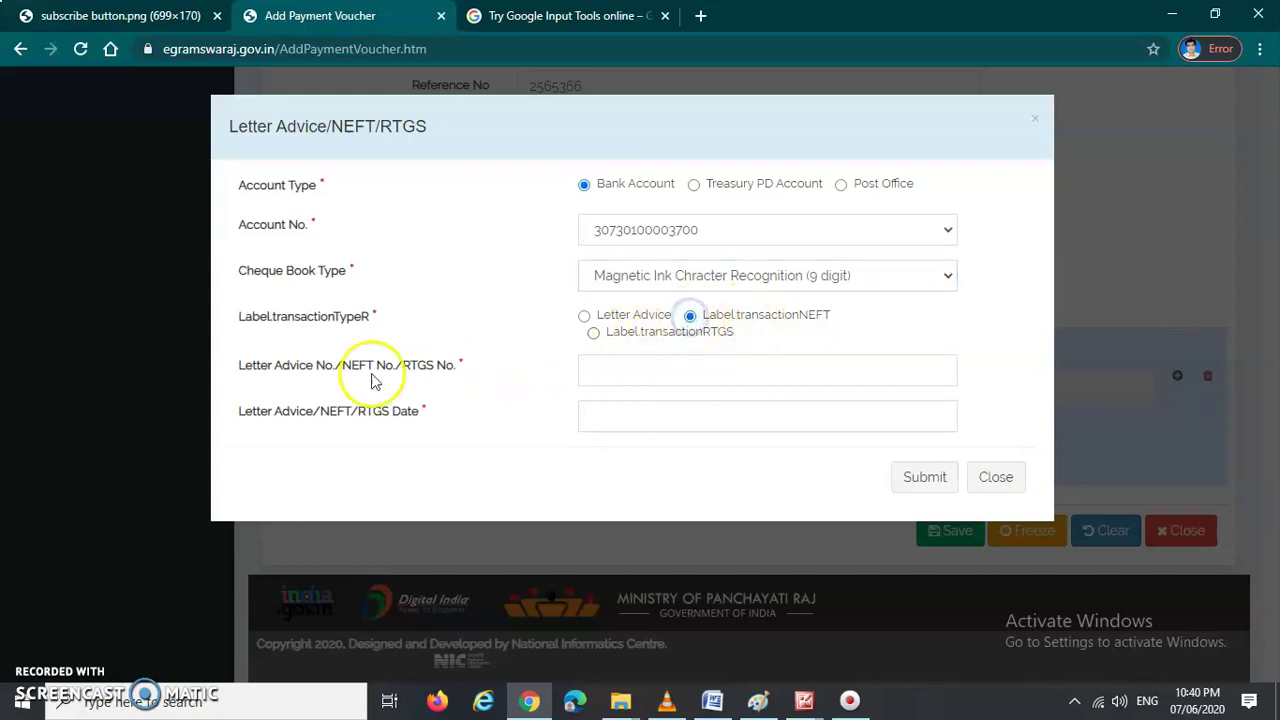
left_click(617, 370)
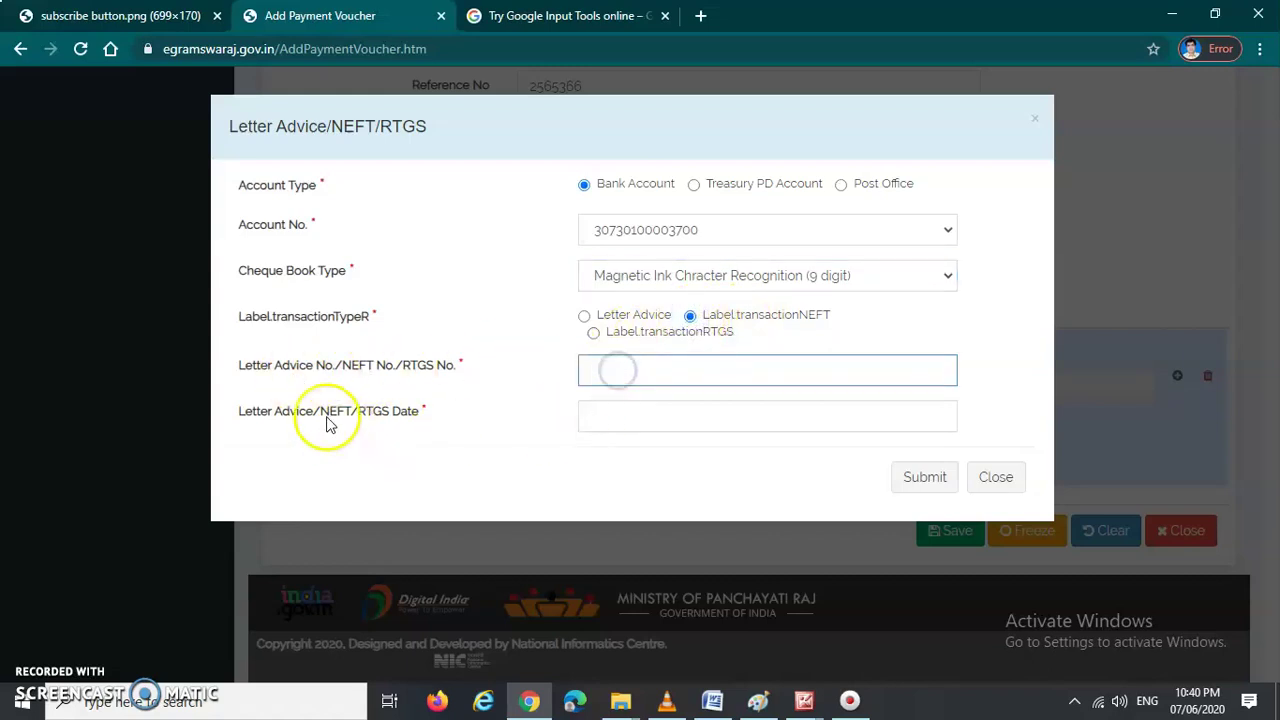
left_click(632, 418)
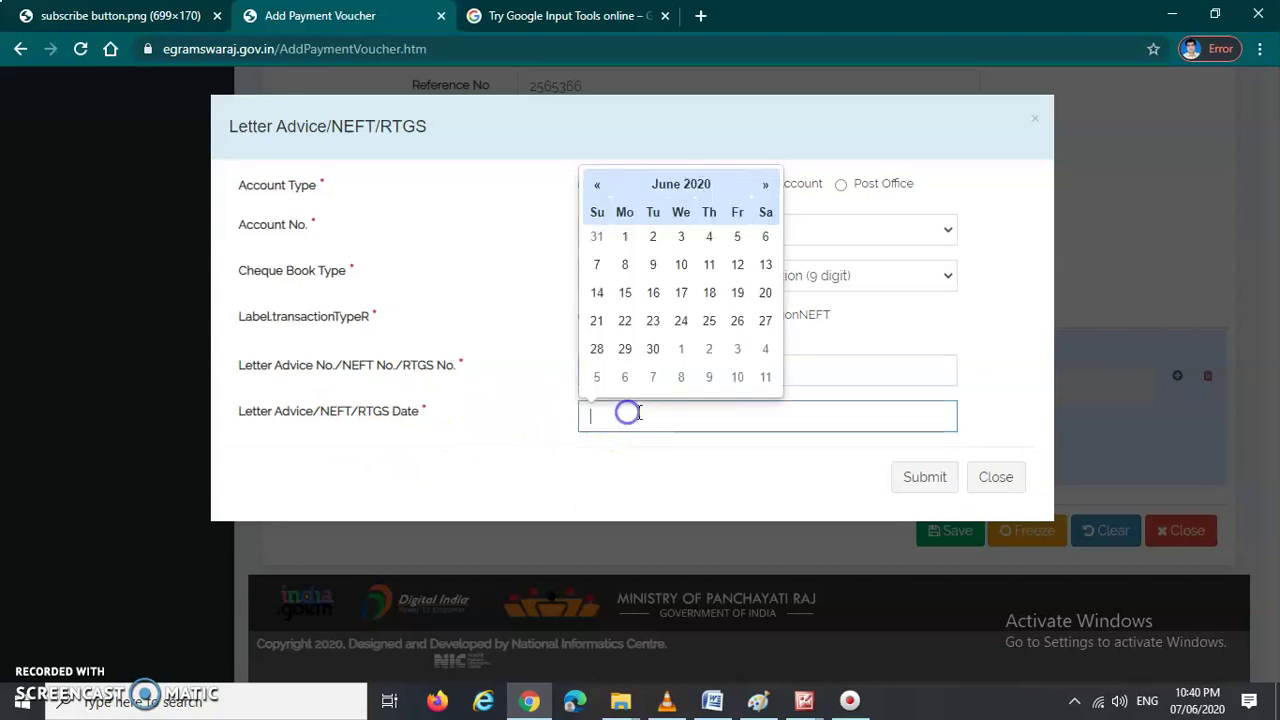
left_click(597, 348)
left_click(828, 481)
Step: Enter the NEFT number, lengthen it after the invalid-length alert, and submit
left_click(668, 375)
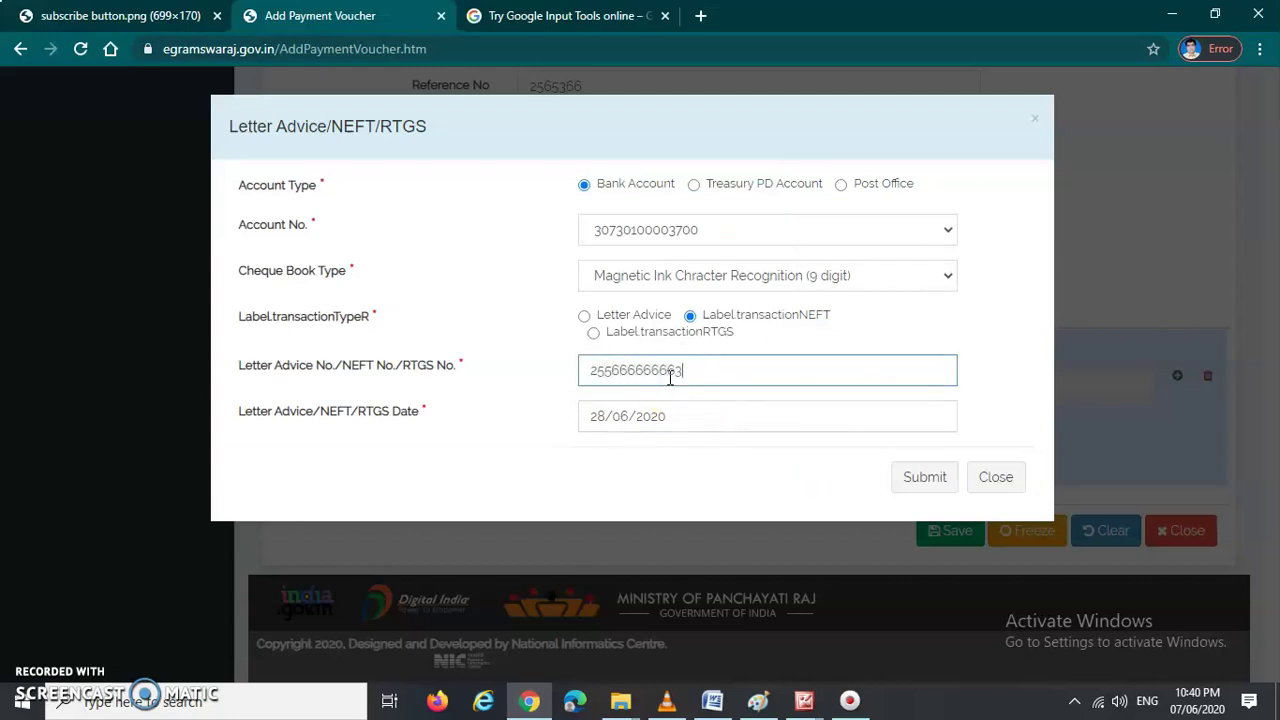
left_click(924, 477)
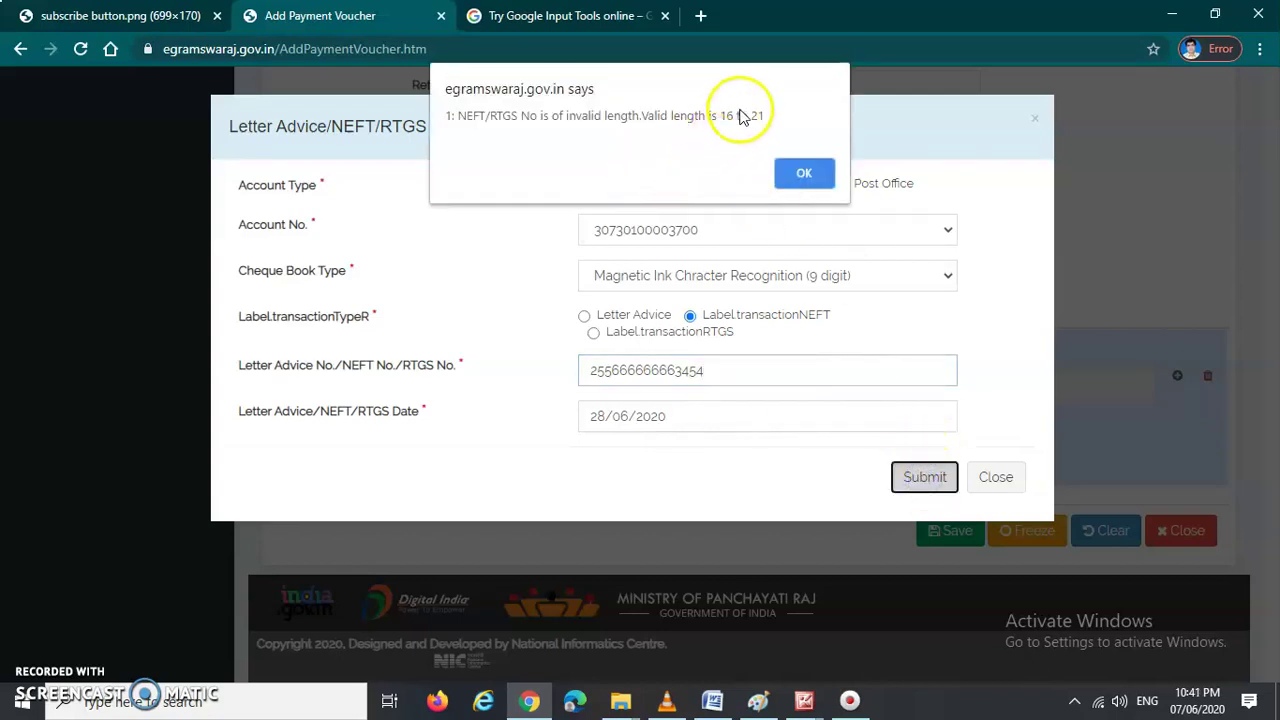
left_click(794, 174)
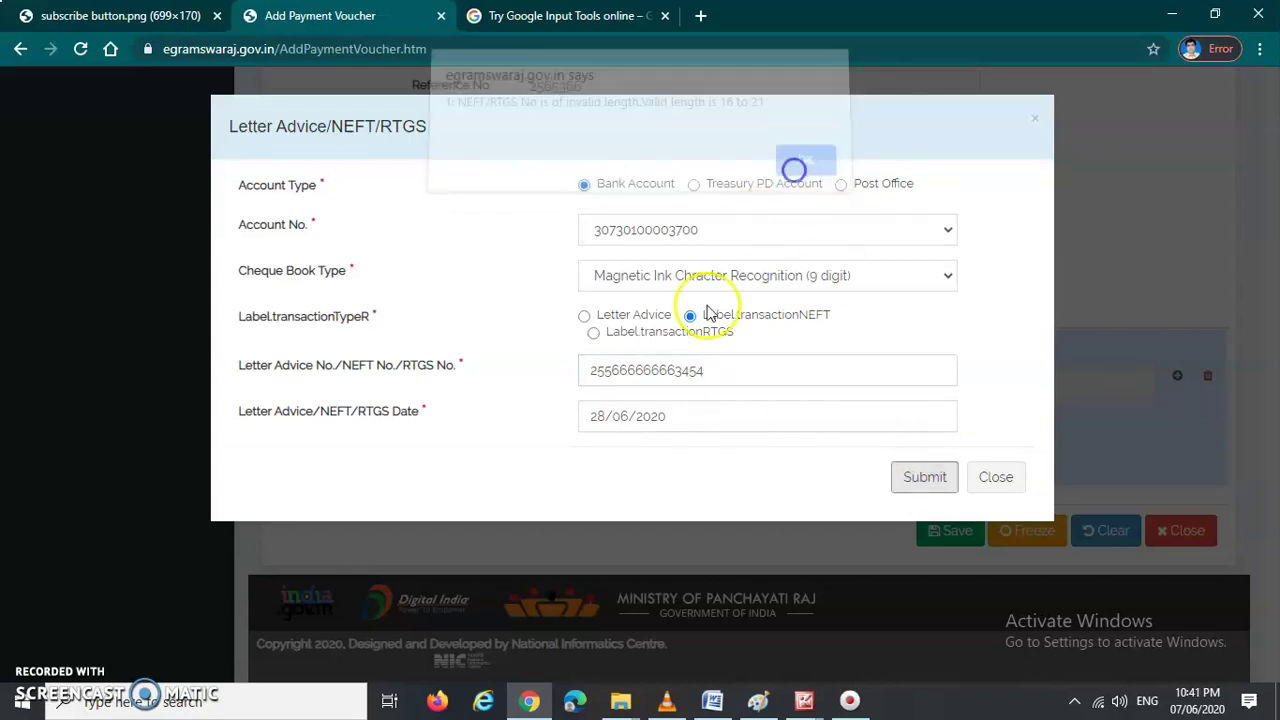
left_click(726, 371)
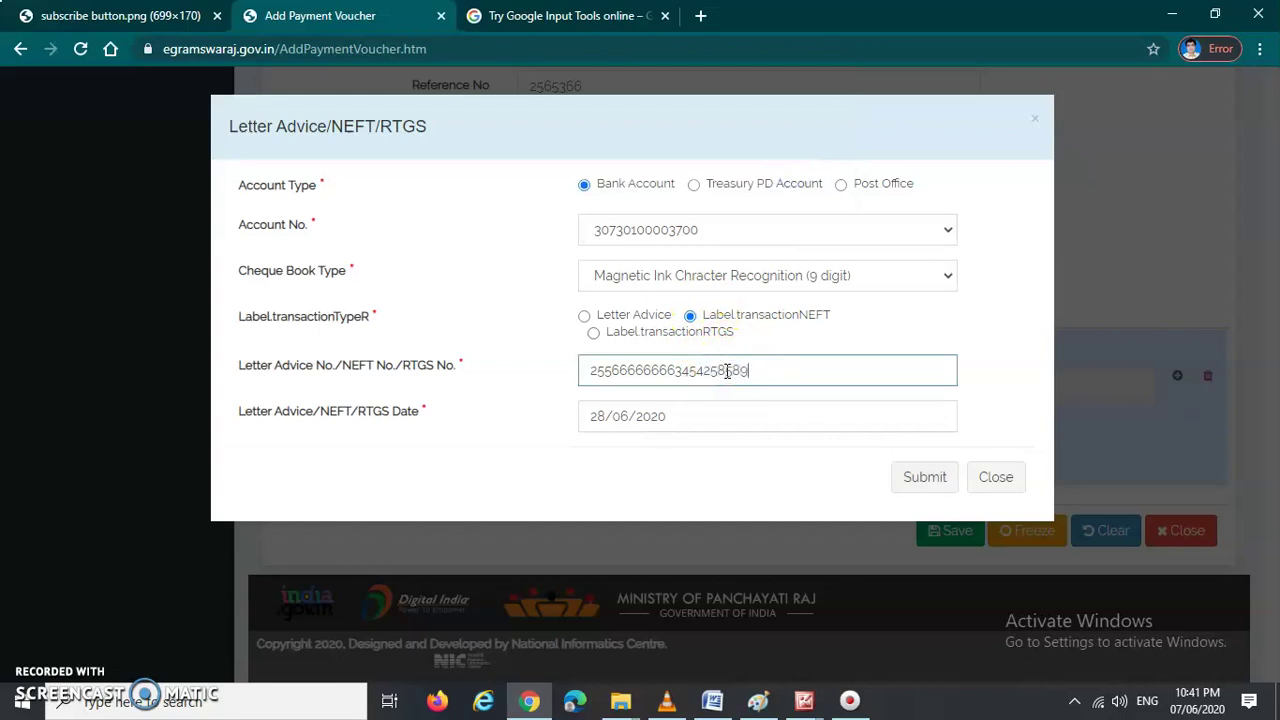
left_click(924, 477)
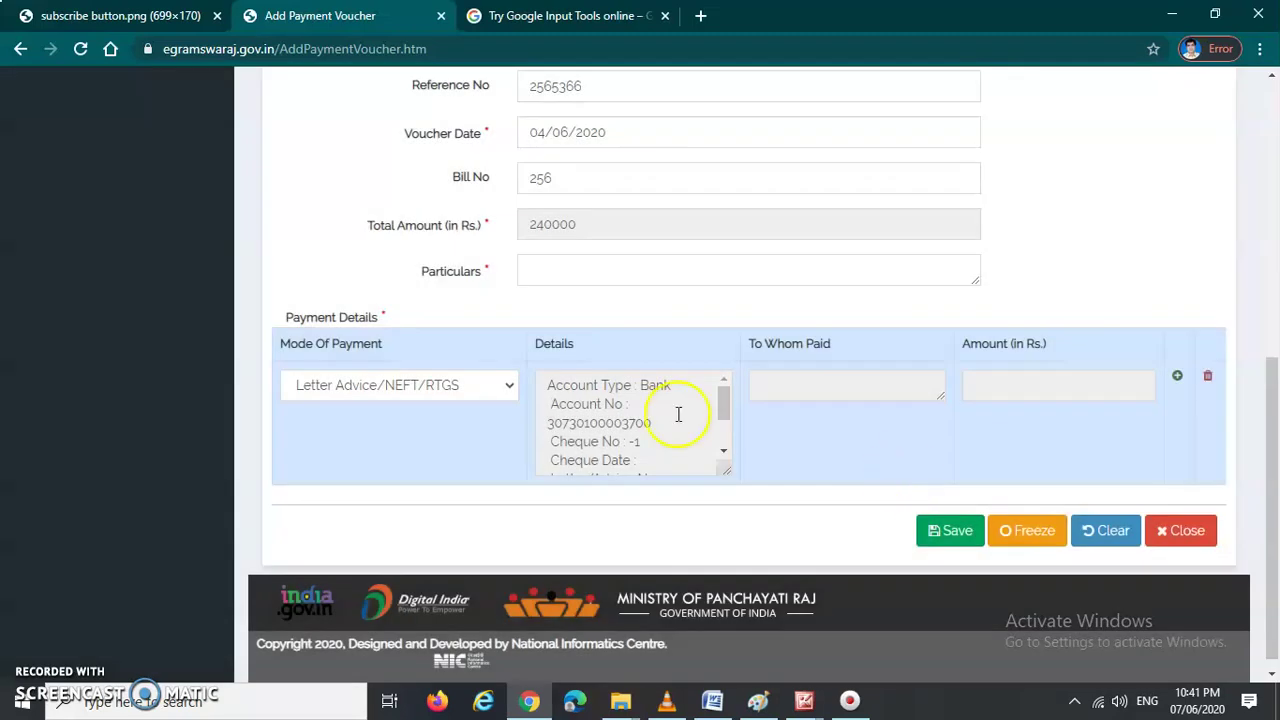
Step: Select payee type Agency, tick AGRAWAL TRADERS with amount 240000, and submit
left_click(805, 388)
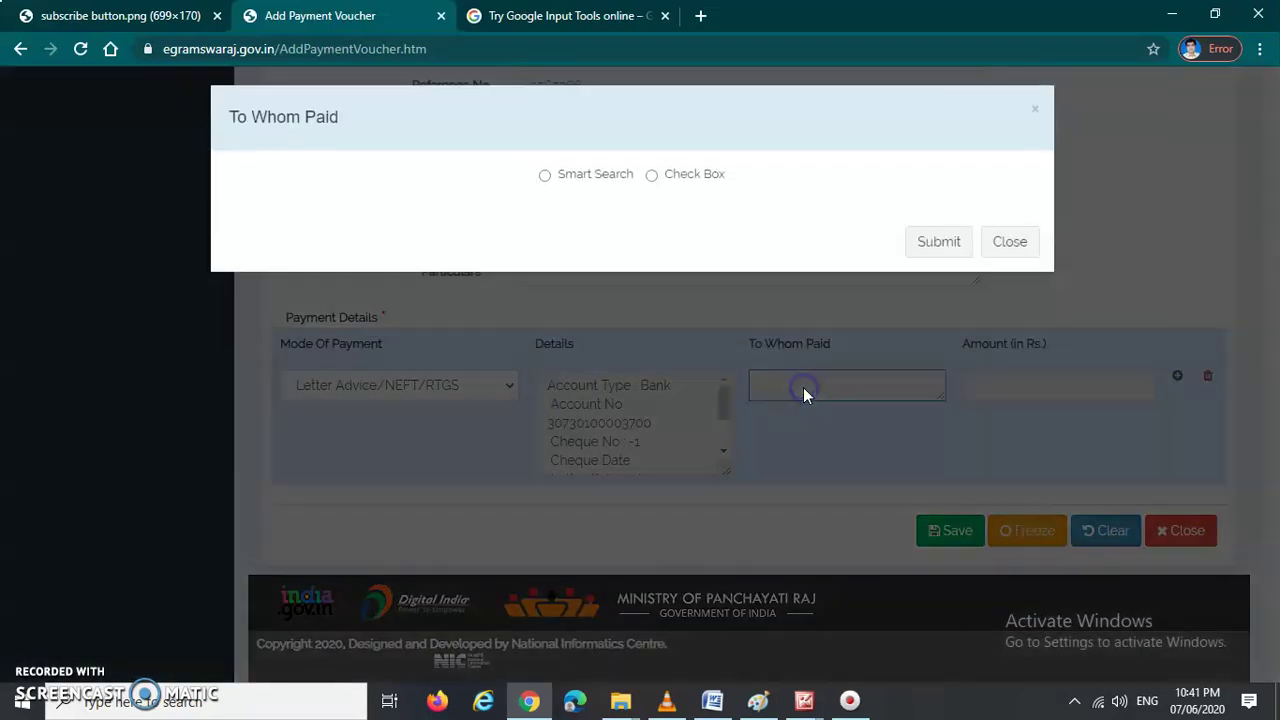
left_click(651, 184)
left_click(625, 220)
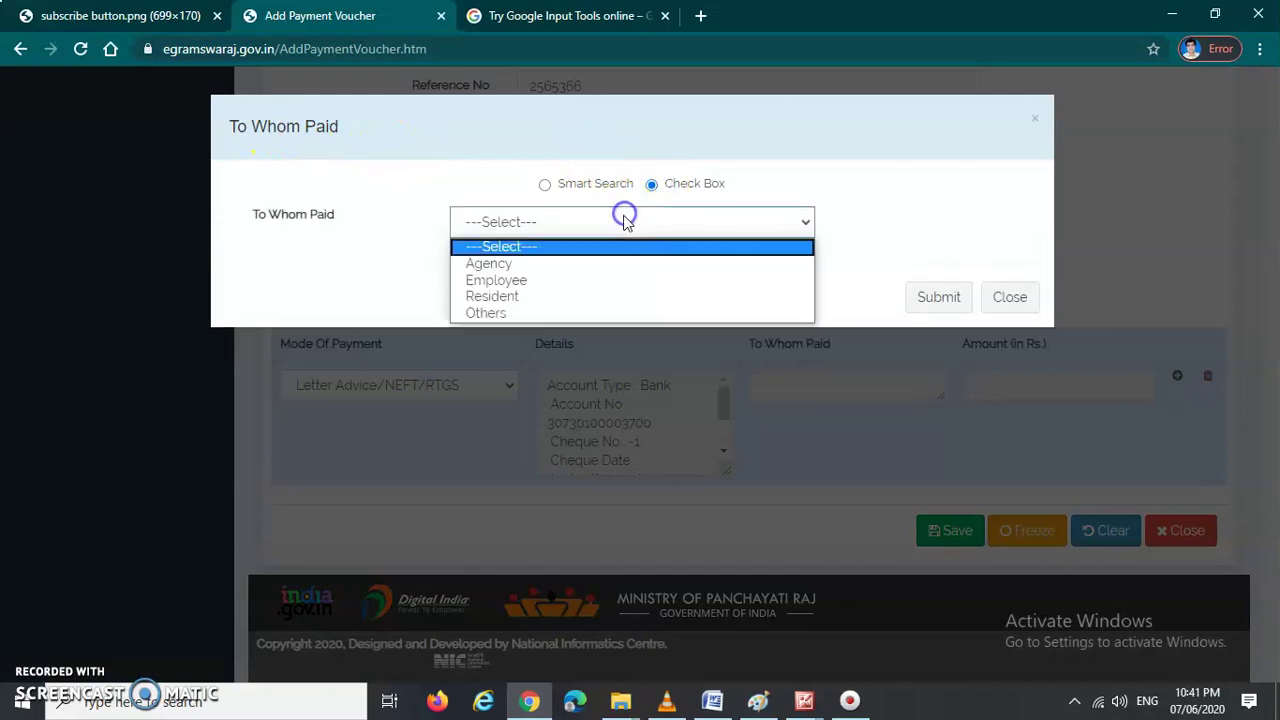
left_click(603, 266)
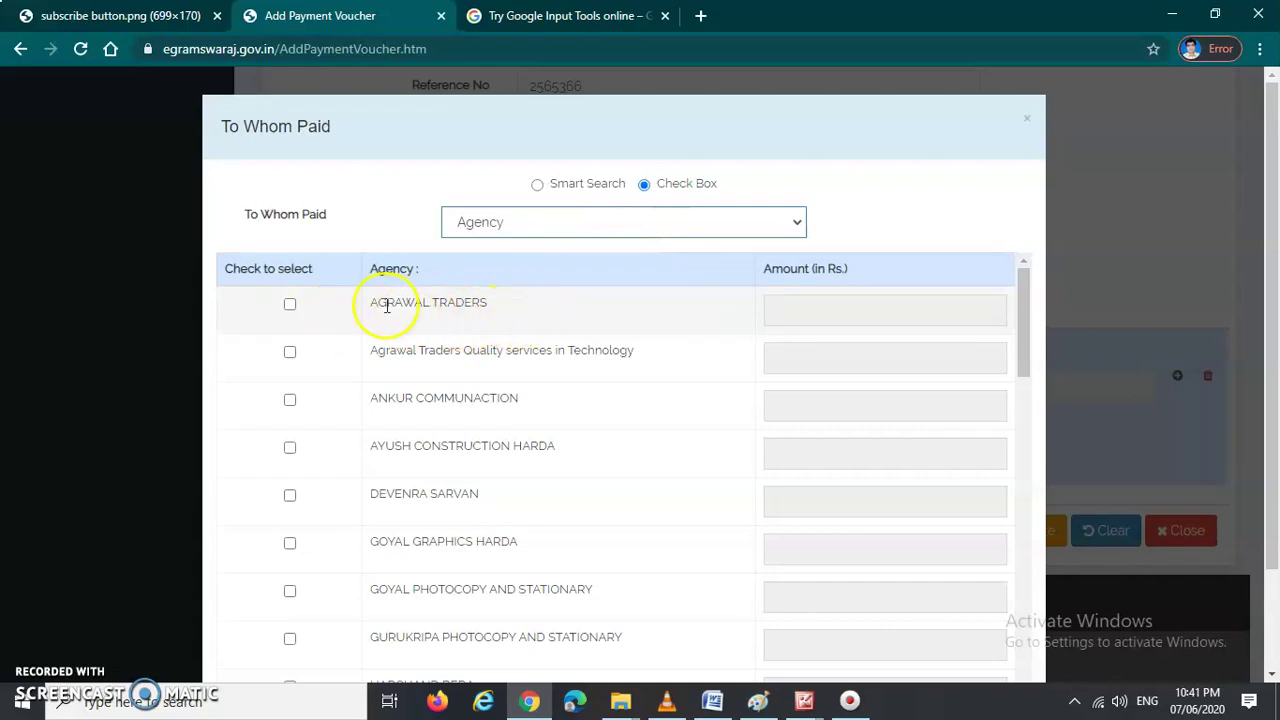
left_click(289, 305)
left_click(848, 306)
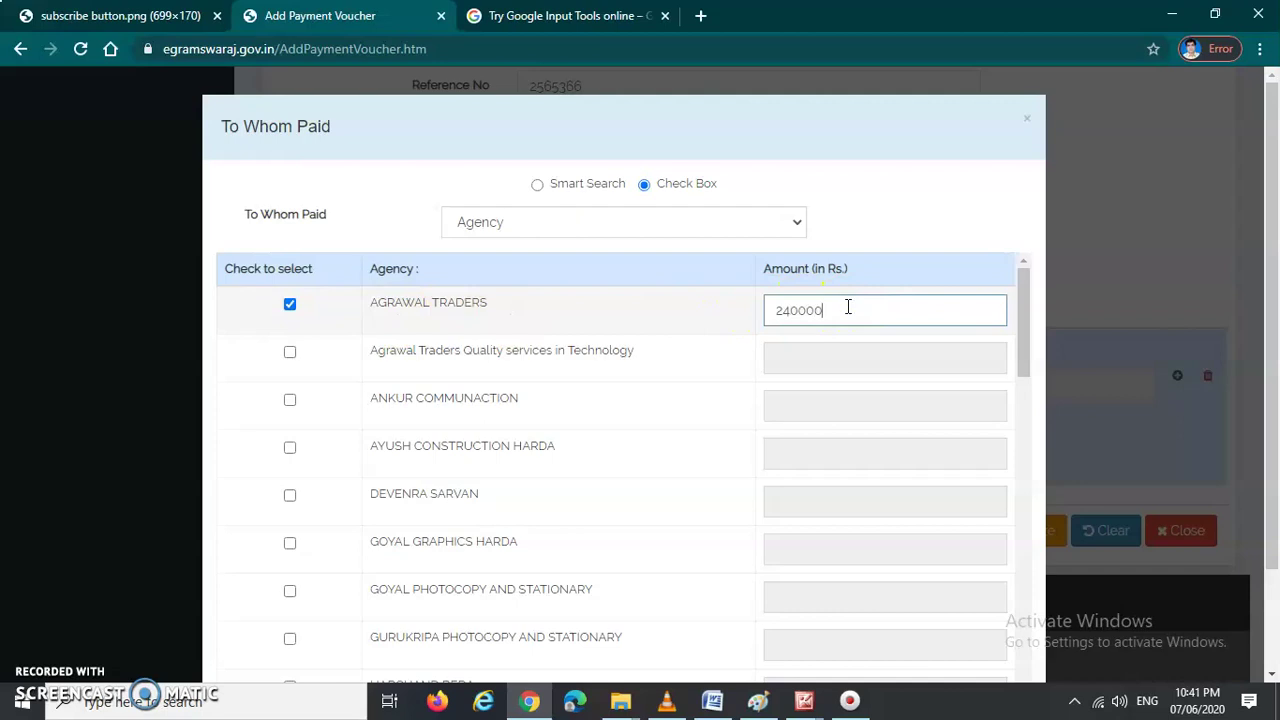
scroll(848, 320, "down", 15)
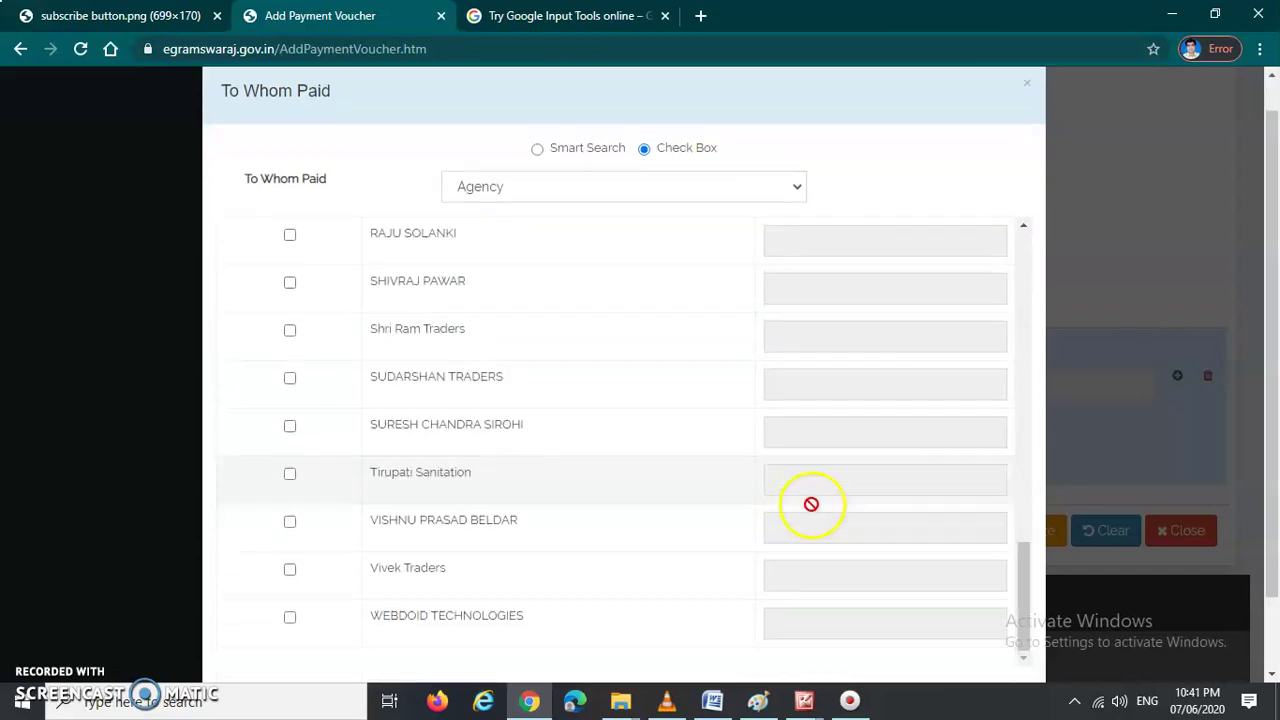
left_click(915, 625)
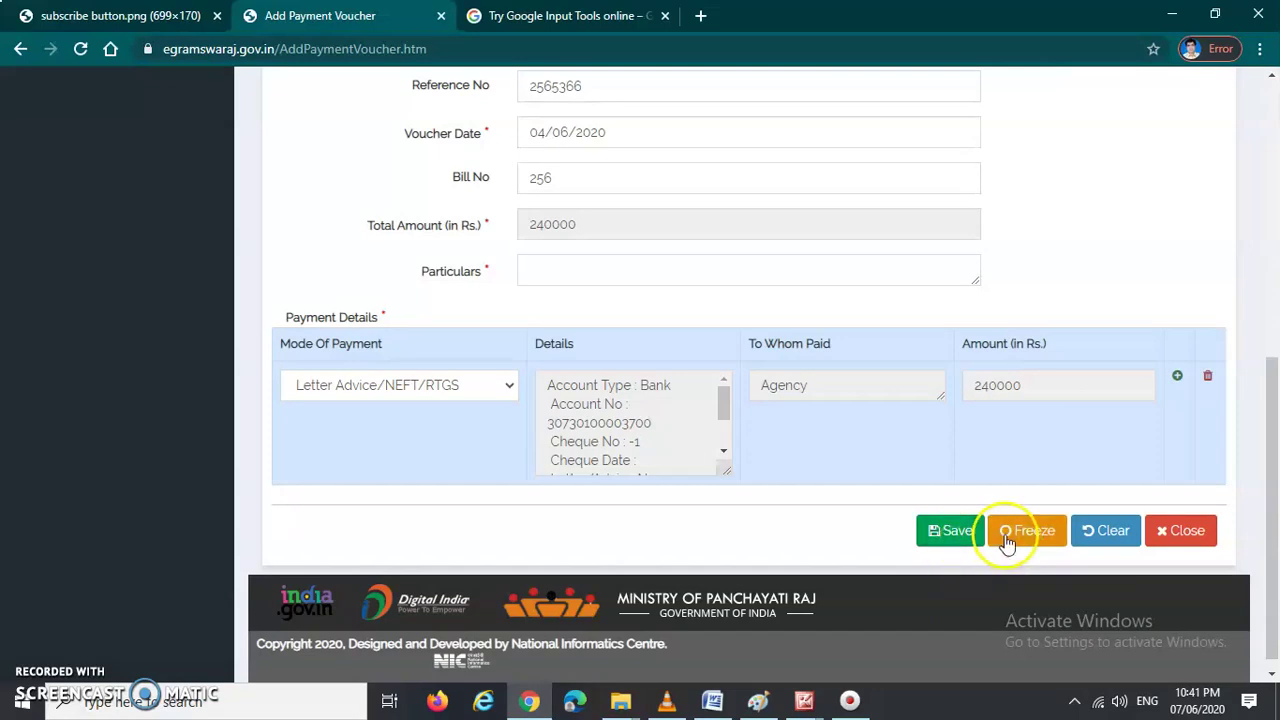
scroll(990, 500, "up", 1)
scroll(966, 457, "down", 1)
scroll(1022, 538, "up", 6)
scroll(866, 378, "down", 1)
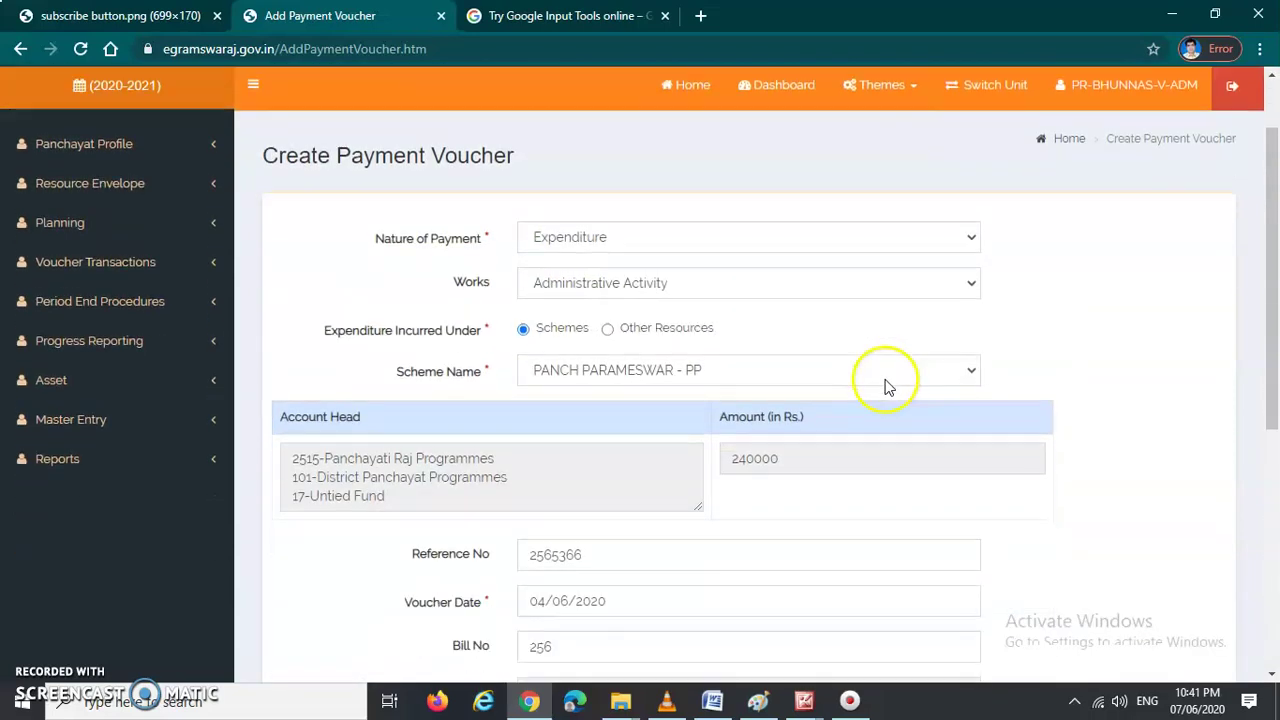
scroll(823, 349, "down", 5)
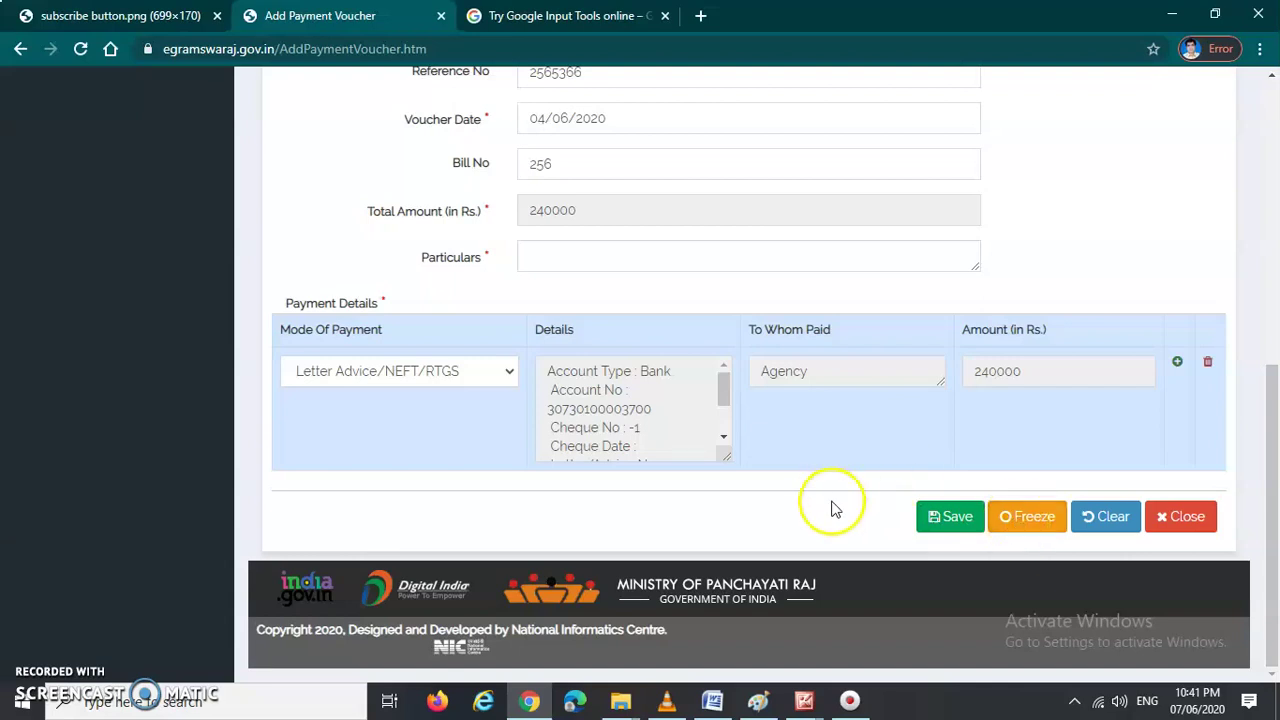
scroll(900, 523, "up", 1)
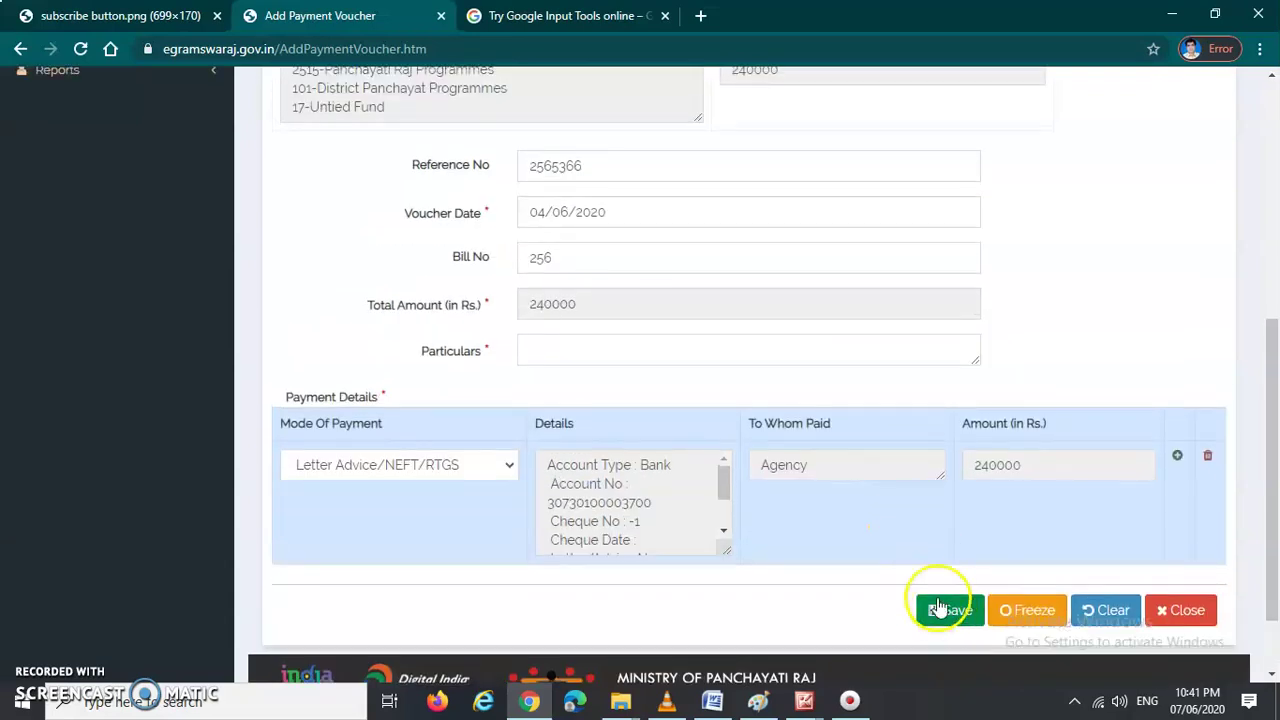
scroll(940, 586, "up", 1)
scroll(898, 551, "up", 4)
scroll(908, 414, "down", 6)
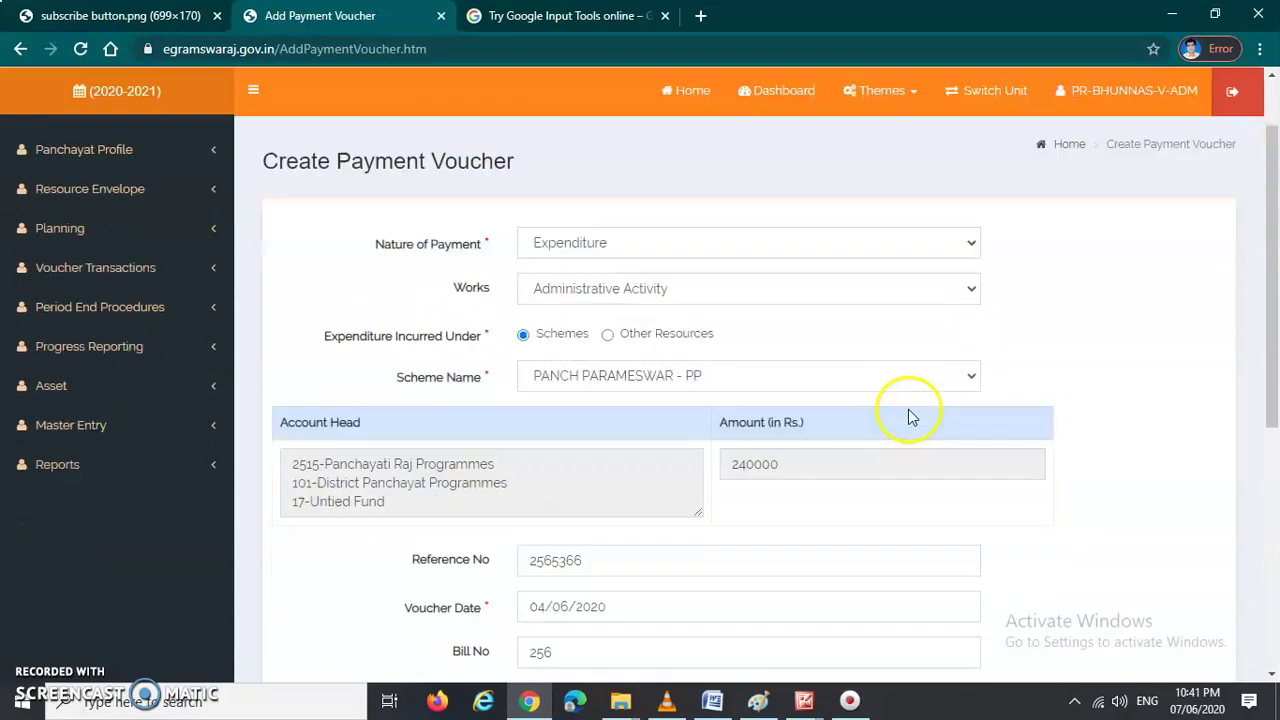
scroll(908, 420, "down", 1)
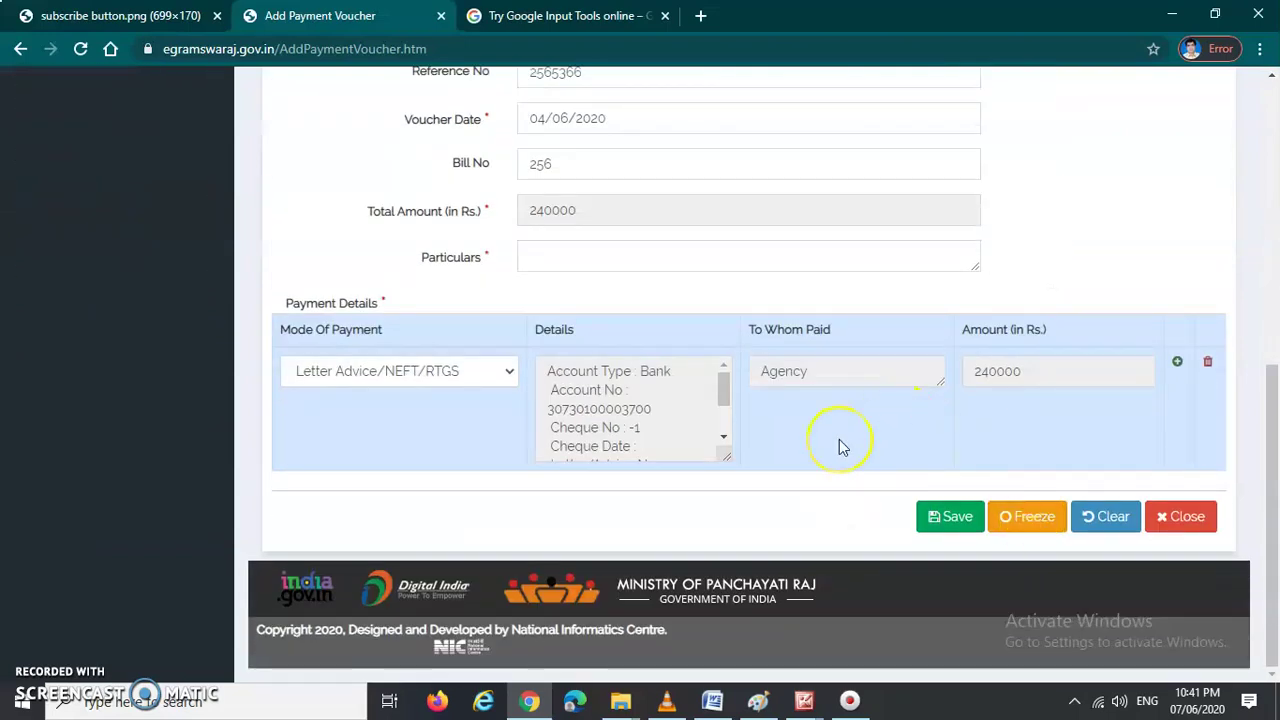
scroll(839, 439, "up", 6)
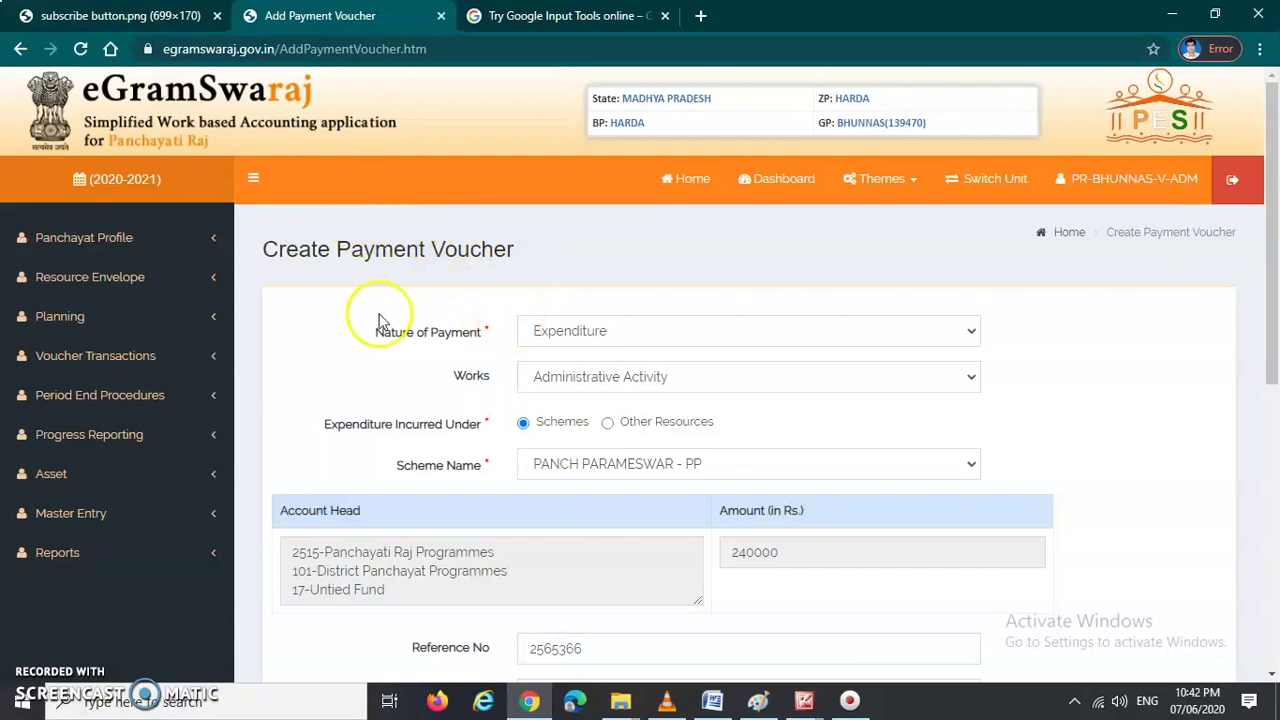
Step: Highlight the Create Payment Voucher heading and scroll through the voucher form
left_click_drag(264, 252, 511, 253)
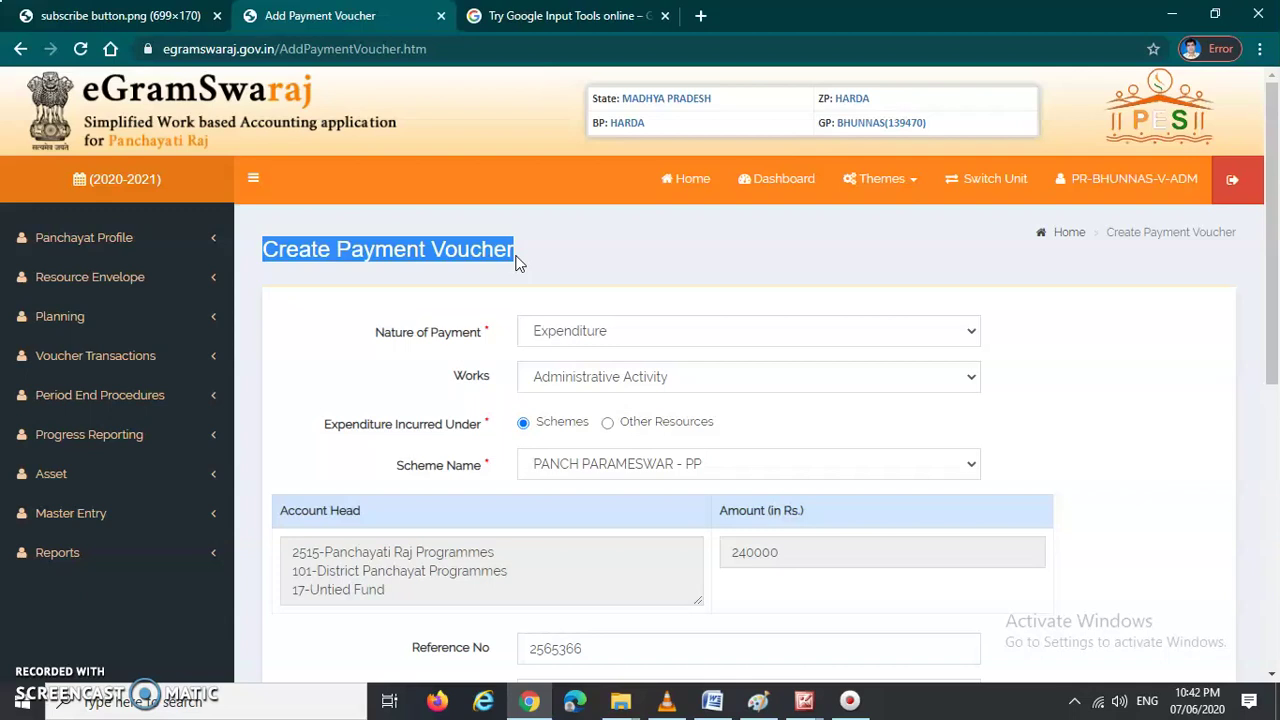
left_click(322, 251)
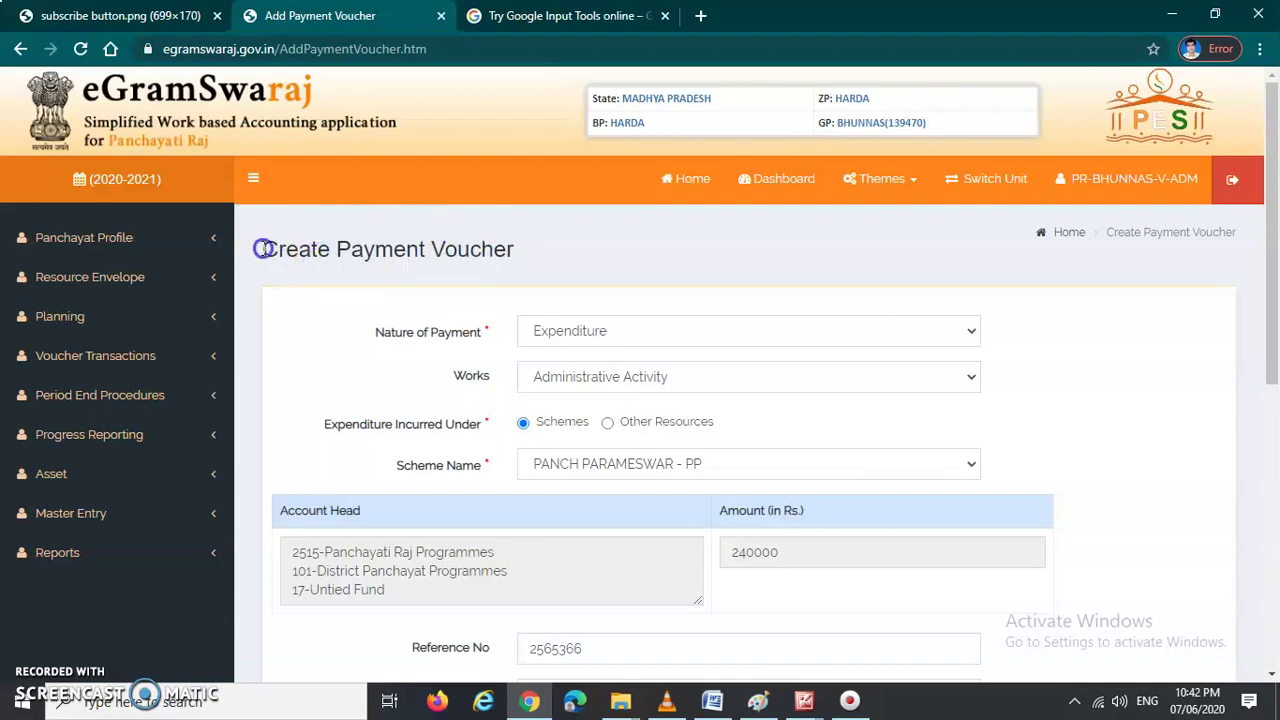
left_click_drag(258, 249, 530, 253)
left_click_drag(258, 250, 521, 250)
left_click(1066, 331)
scroll(1078, 350, "down", 5)
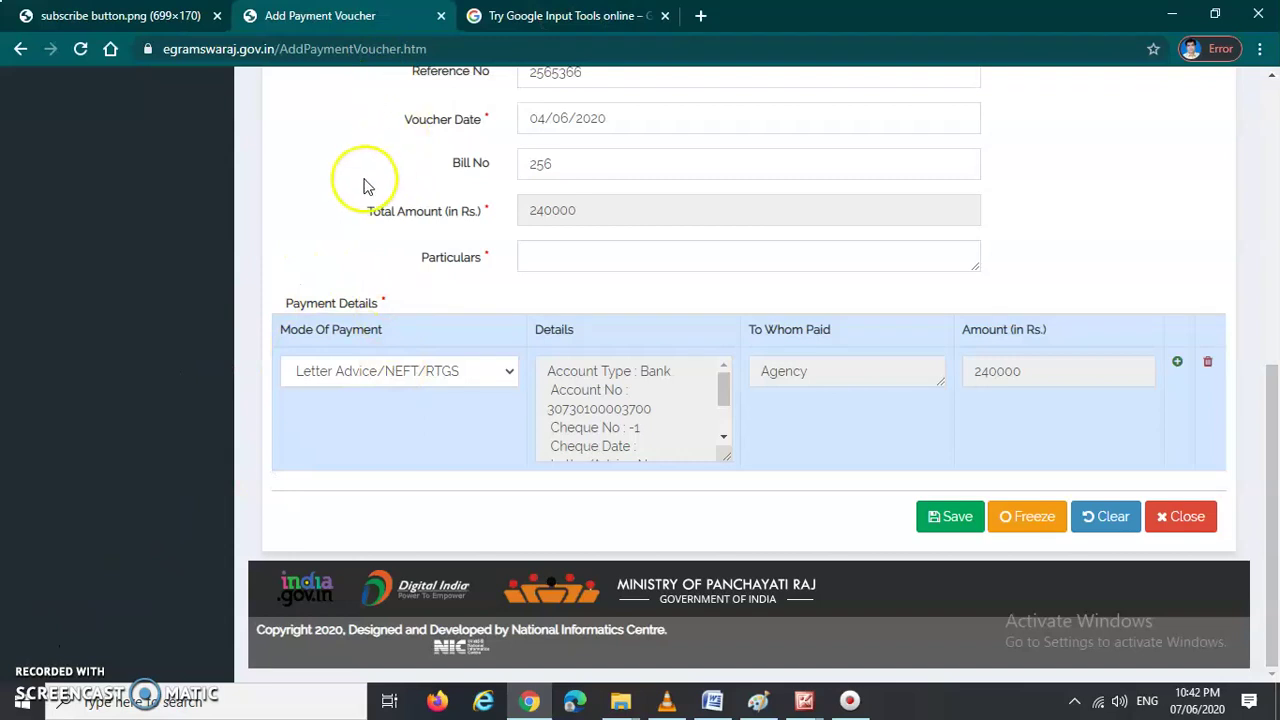
scroll(380, 222, "up", 3)
scroll(1134, 414, "up", 3)
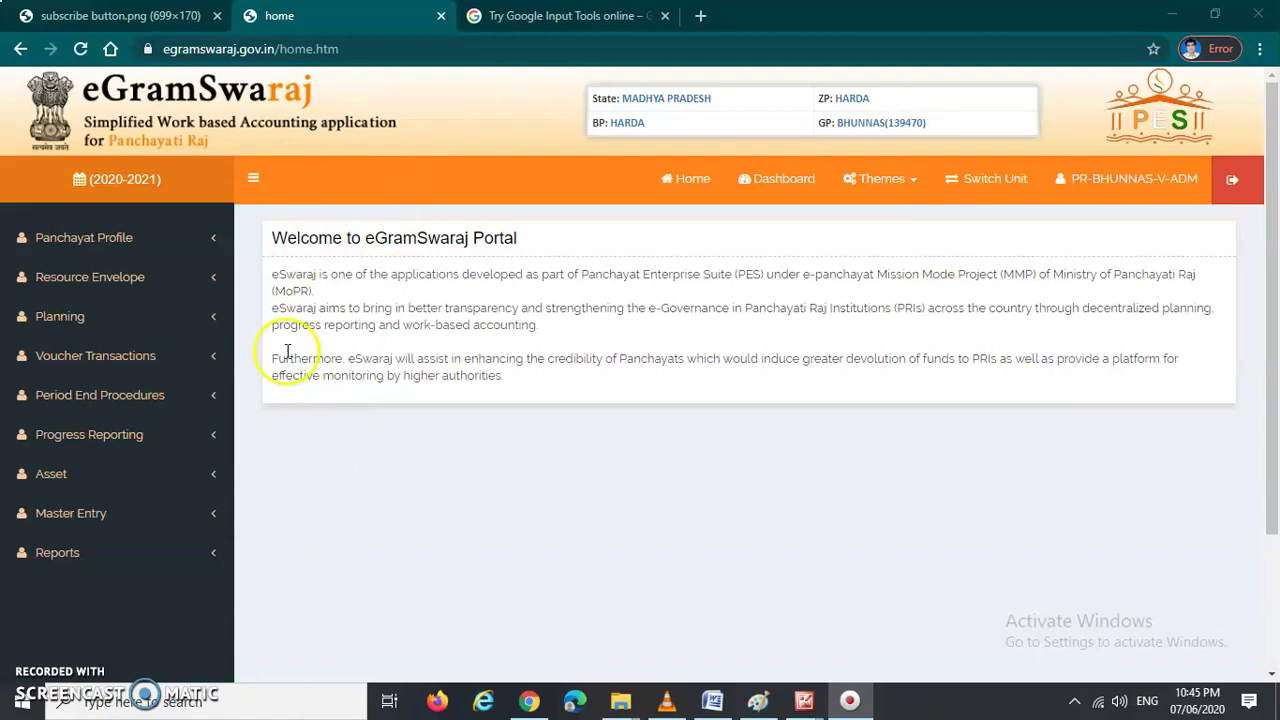
left_click(287, 237)
left_click_drag(287, 237, 523, 249)
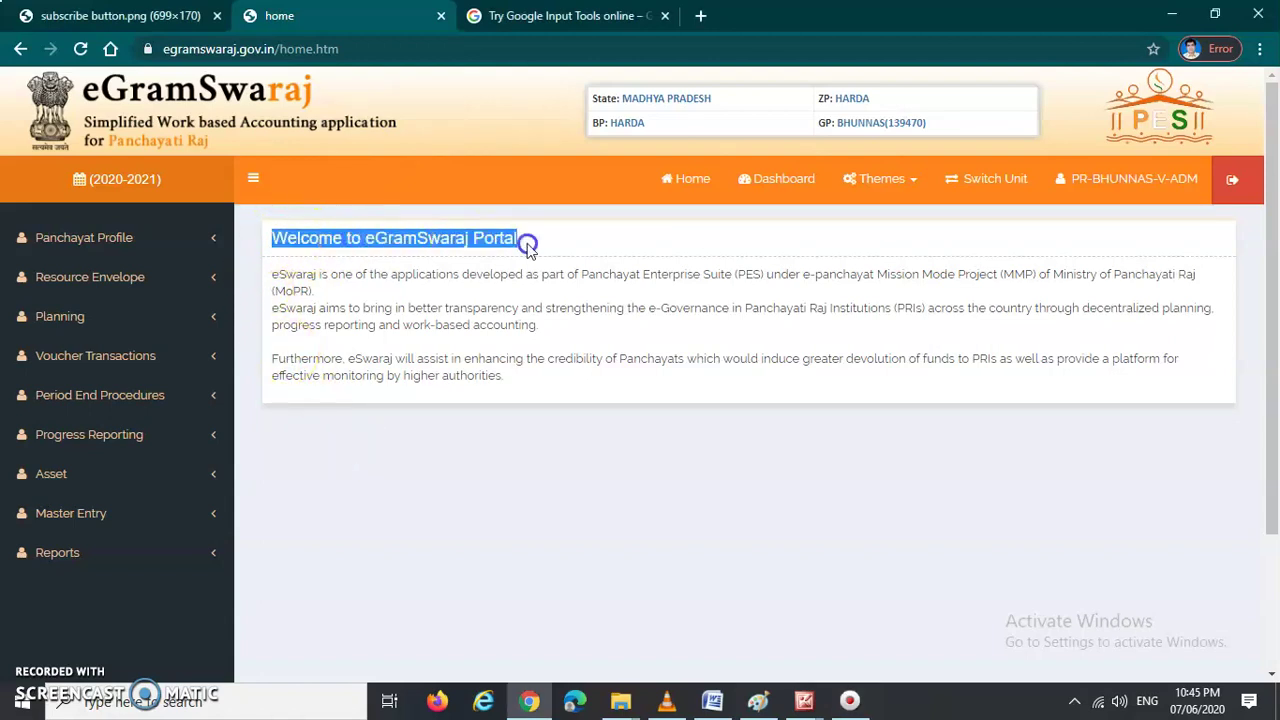
left_click(306, 250)
left_click_drag(275, 237, 525, 238)
left_click(423, 476)
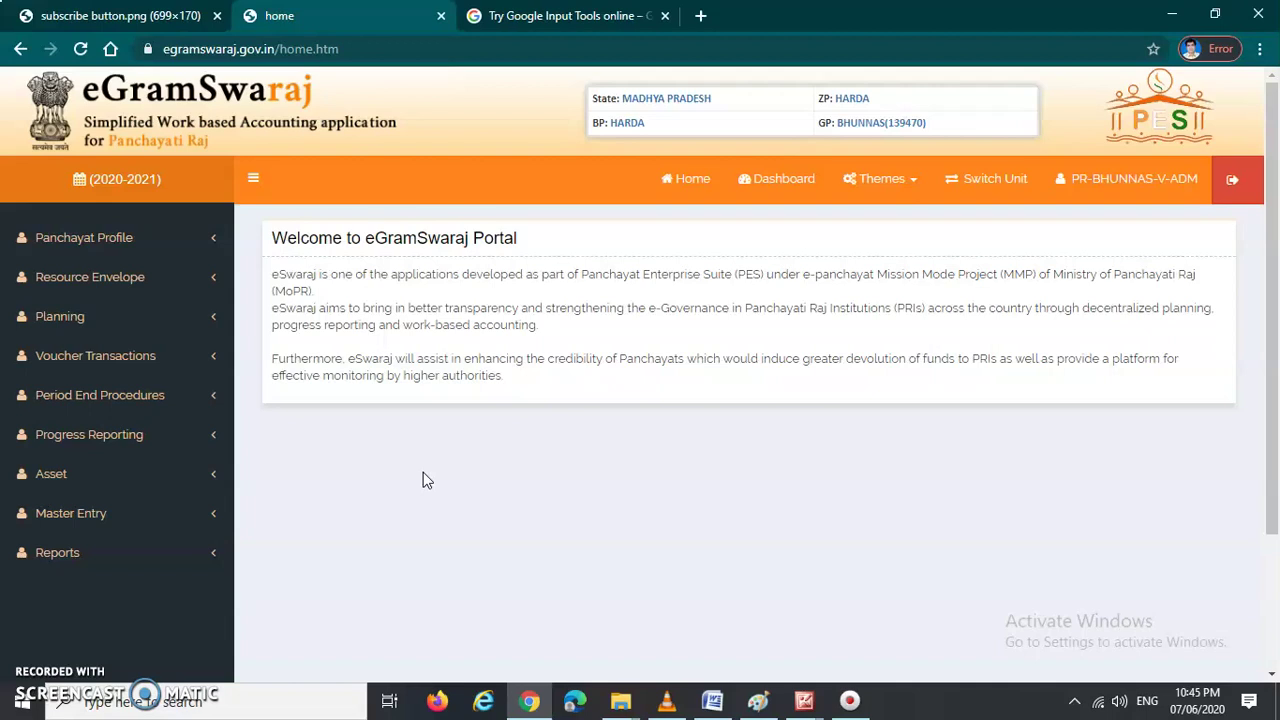
left_click(107, 16)
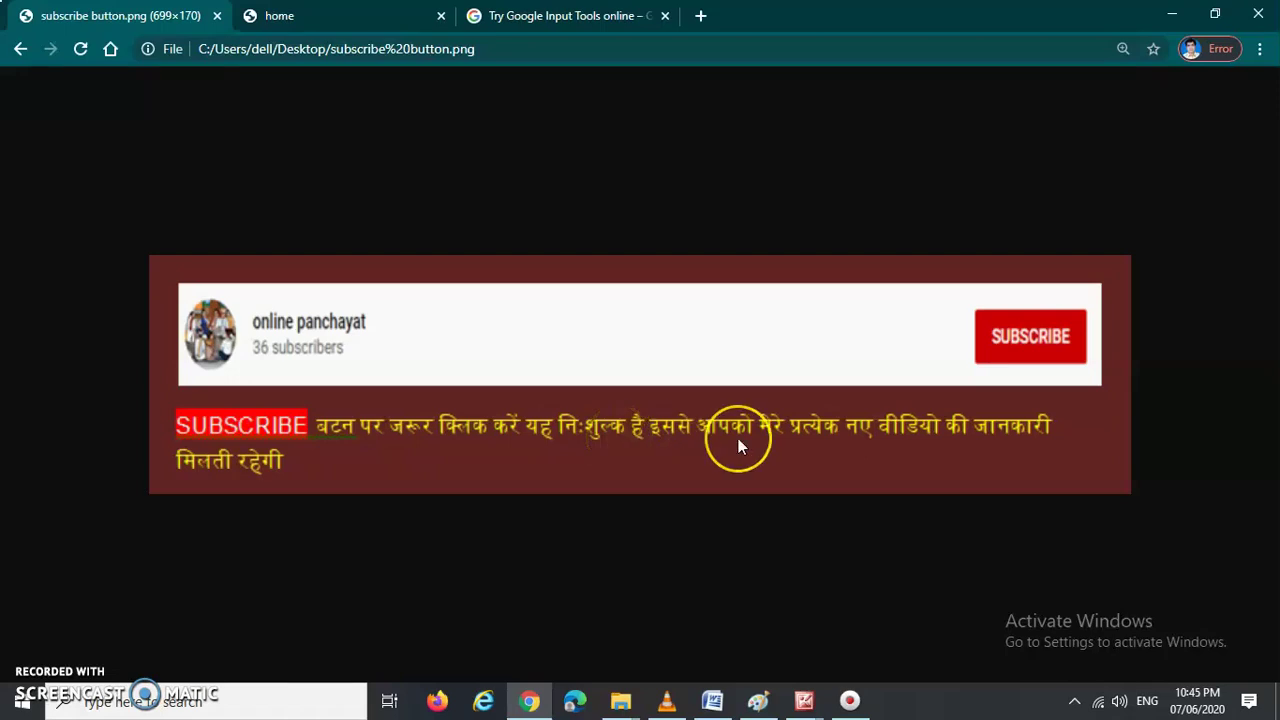
left_click(614, 193)
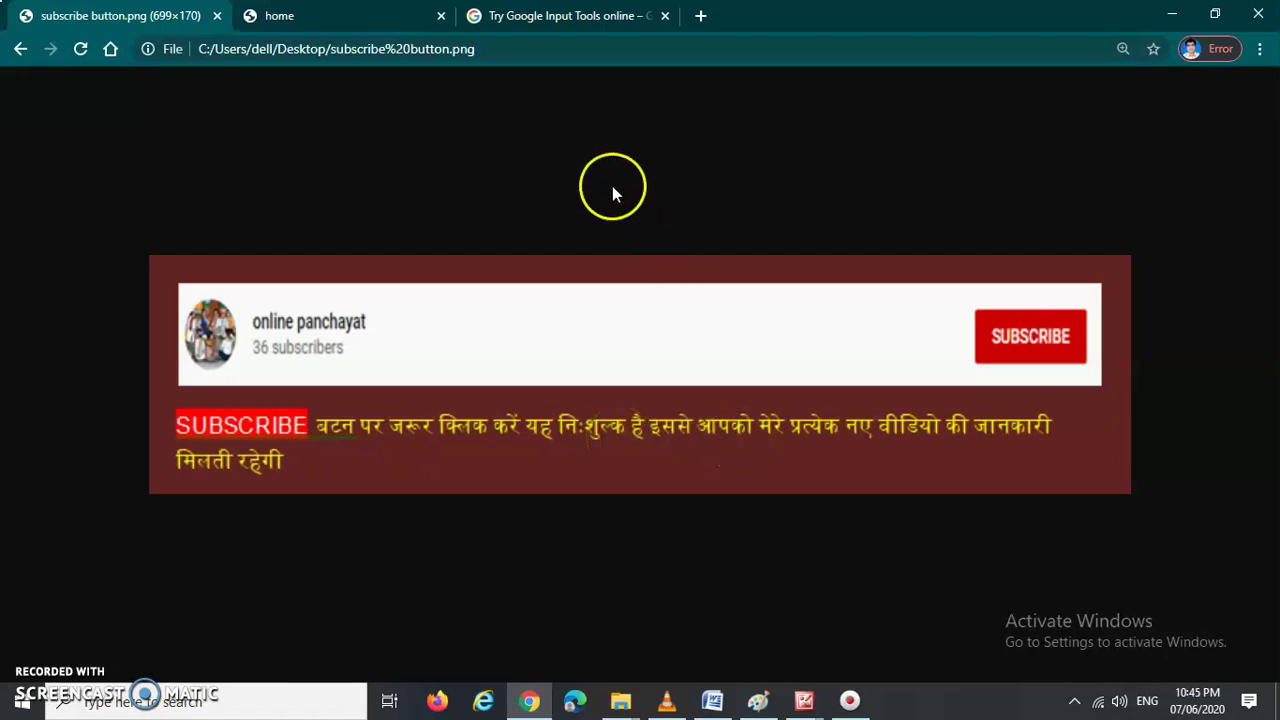
left_click(282, 16)
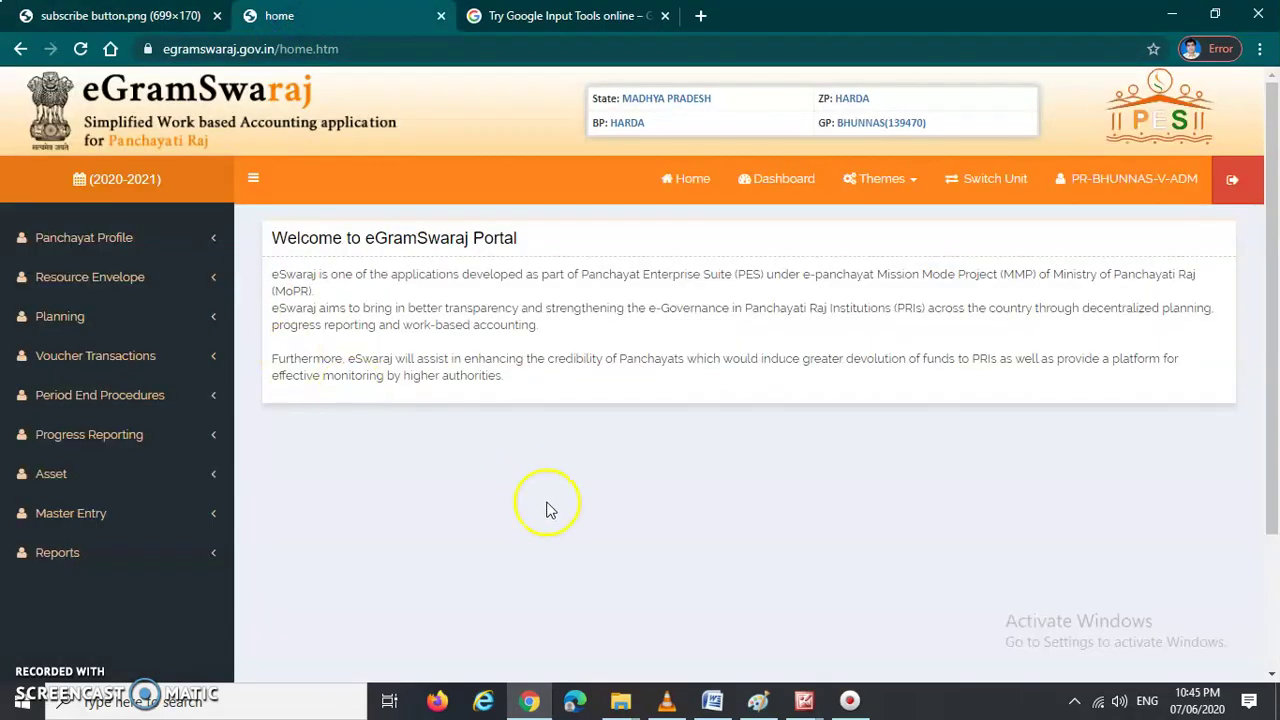